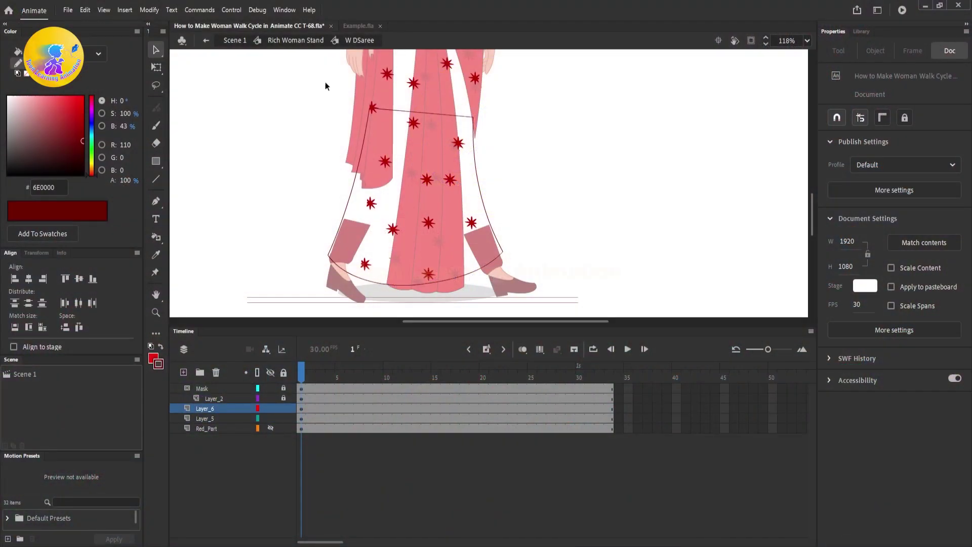
double_click(326, 83)
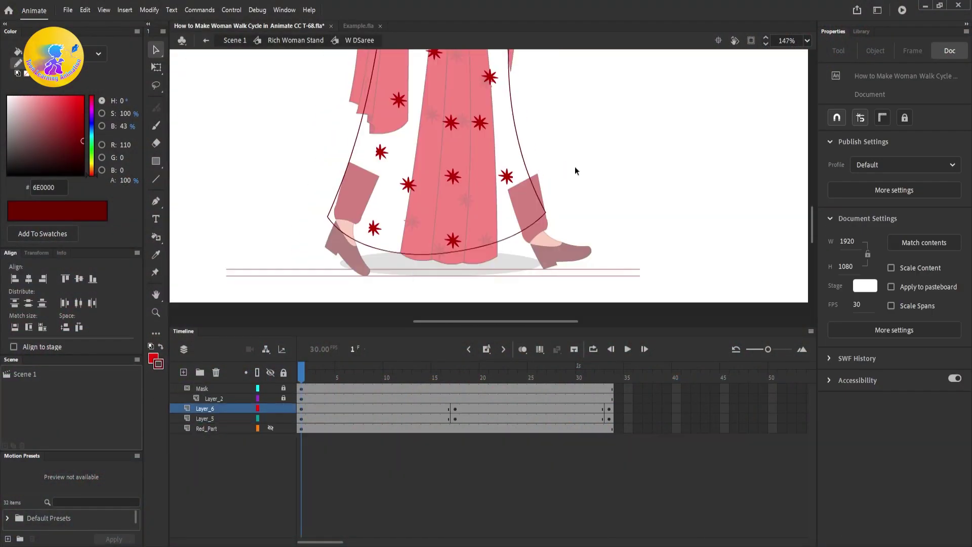
right_click(484, 419)
left_click(495, 124)
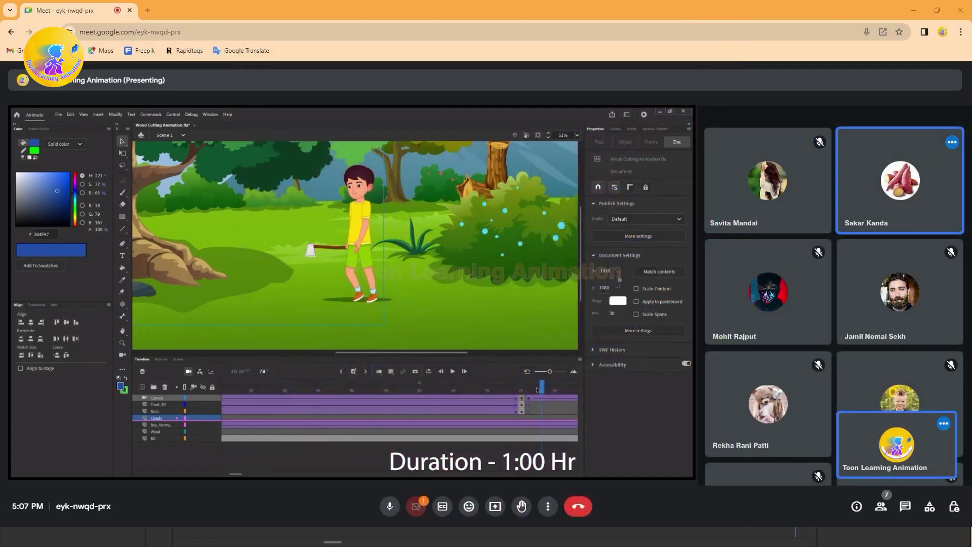
left_click_drag(538, 390, 319, 390)
left_click(319, 398)
left_click(161, 425)
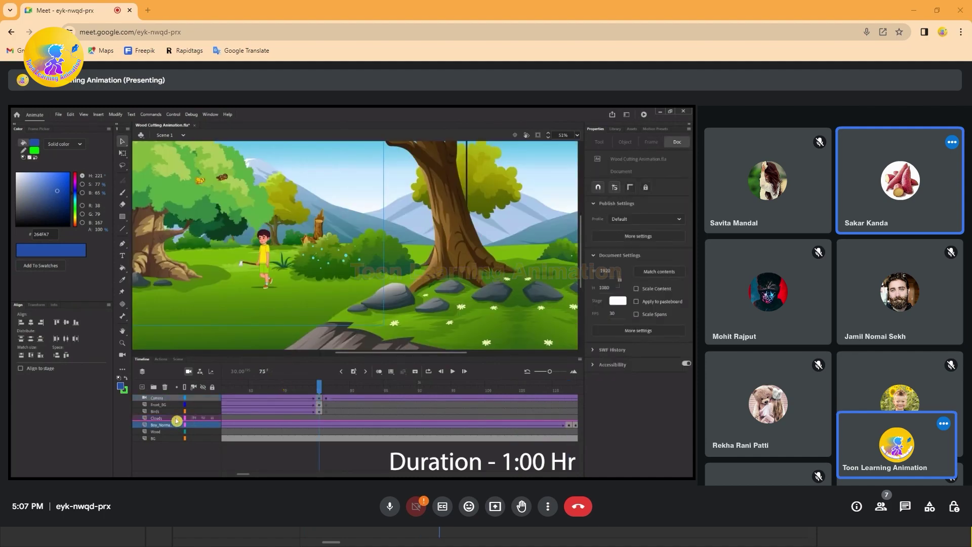
left_click(325, 386)
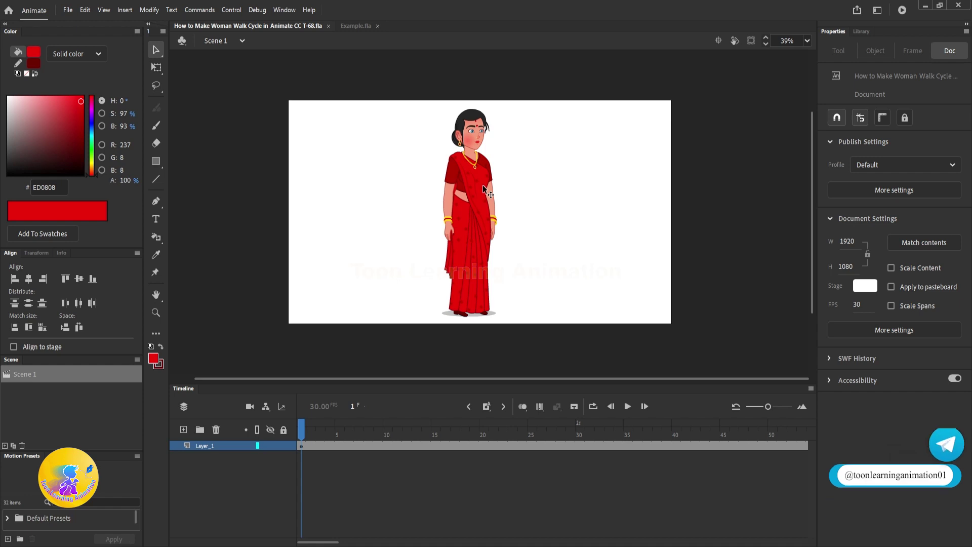
- Open the Rich Woman Stand symbol for editing and deselect its parts
left_click(482, 244)
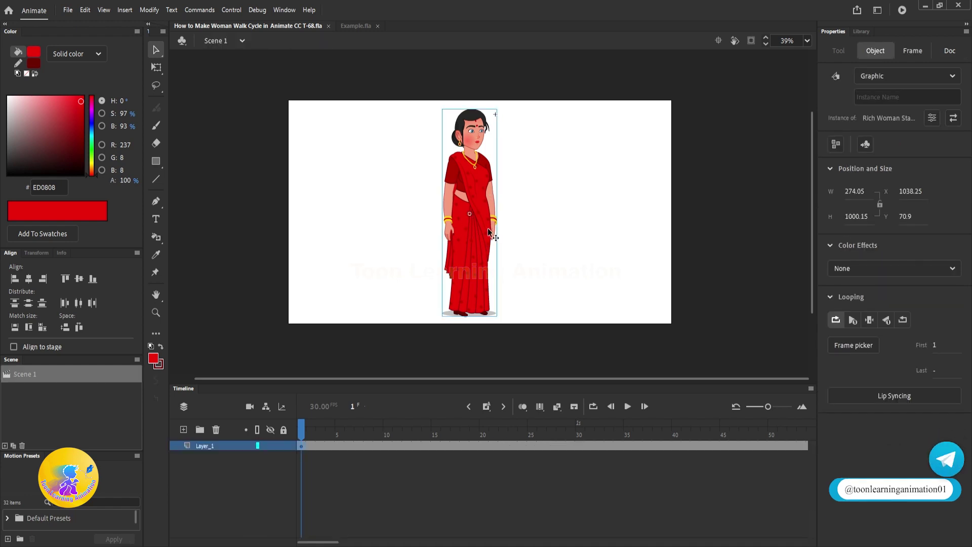
double_click(488, 228)
left_click_drag(419, 385, 387, 372)
left_click_drag(583, 234, 577, 214)
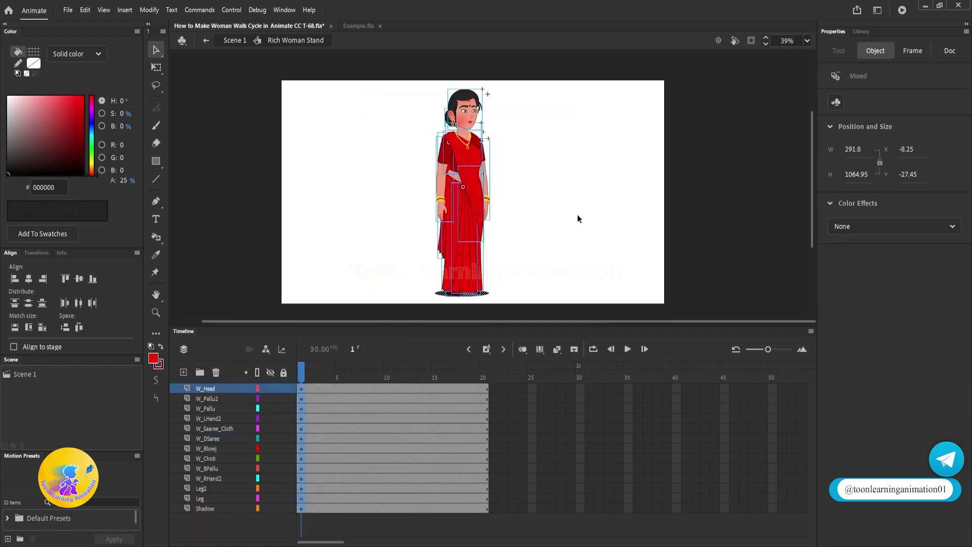
left_click(547, 180)
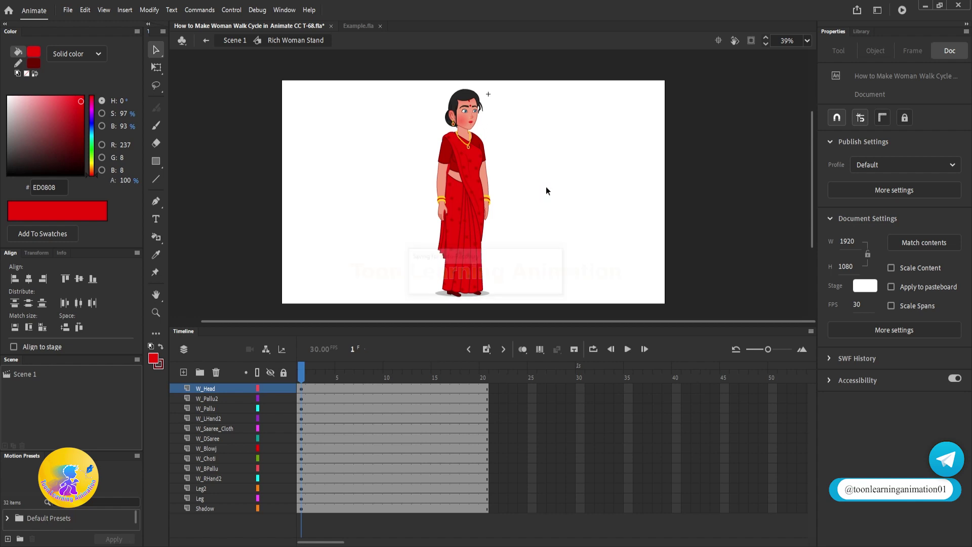
- Pull the front pleat cloth away from the saree to show it as a separate piece, and undo the move
scroll(457, 282, "up", 3)
left_click_drag(481, 264, 482, 240)
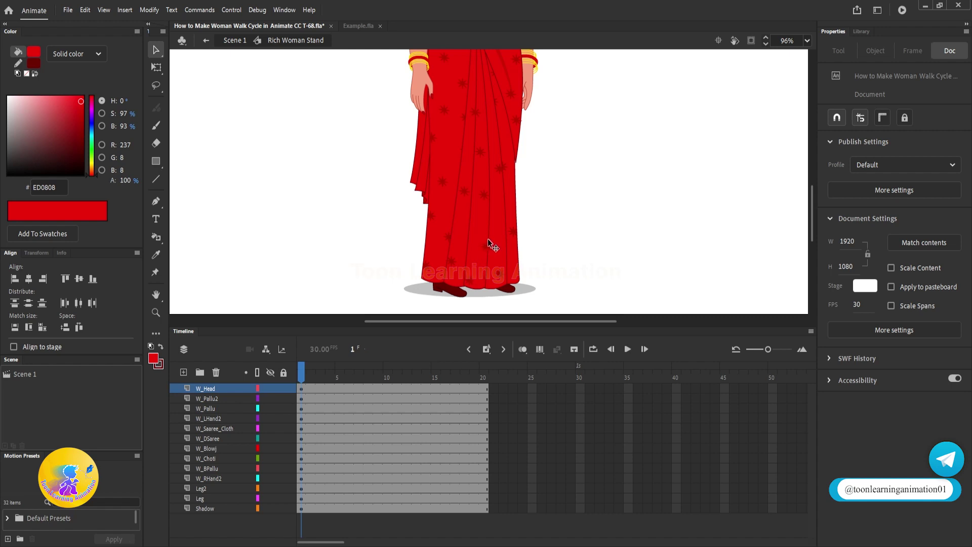
left_click_drag(480, 237, 615, 238)
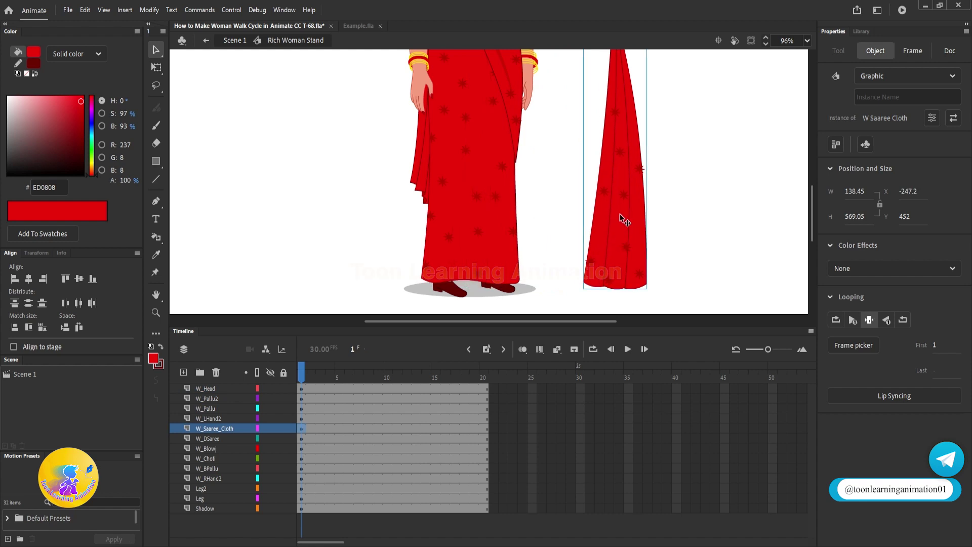
key("ctrl+z")
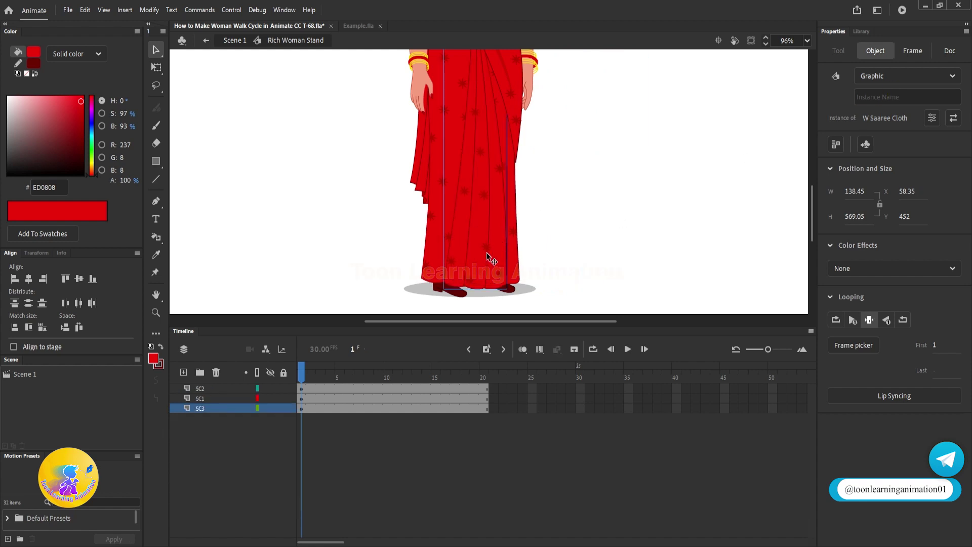
- Pull the pleat pieces inside the W Saaree Cloth symbol apart to inspect them, undo the moves and leave the symbol
double_click(487, 254)
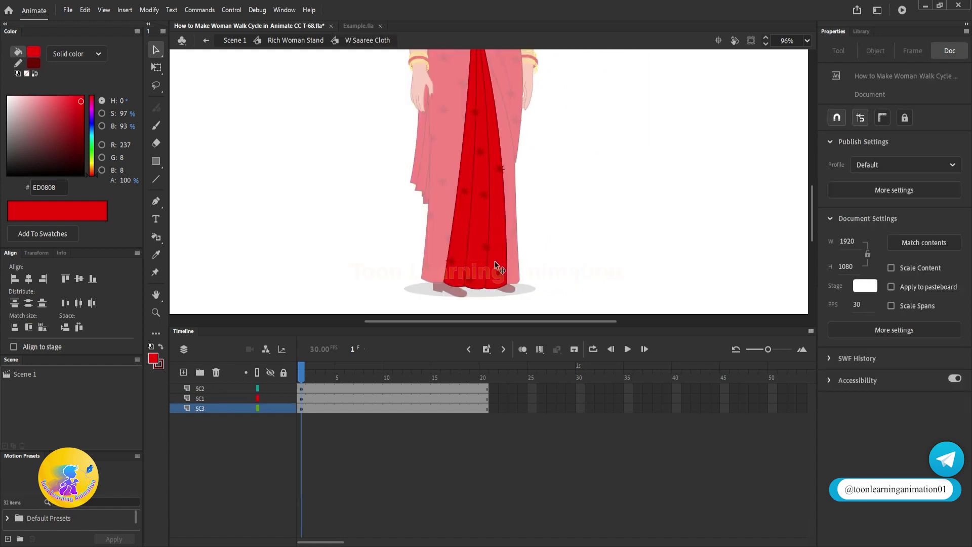
left_click_drag(495, 261, 520, 261)
left_click_drag(455, 276, 341, 276)
left_click_drag(482, 267, 434, 268)
key("ctrl+z")
key("ctrl+z")
key("ctrl+z")
key("ctrl+z")
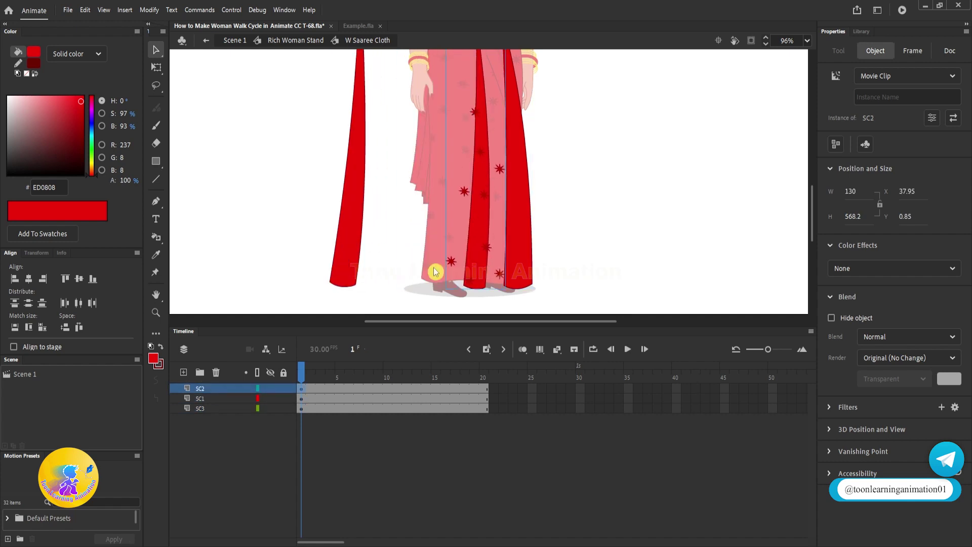
key("ctrl+z")
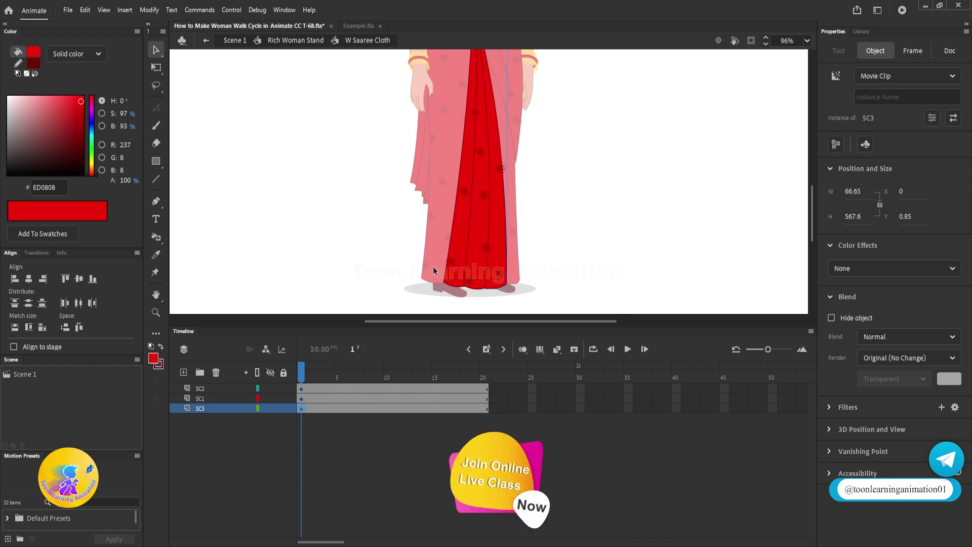
double_click(606, 213)
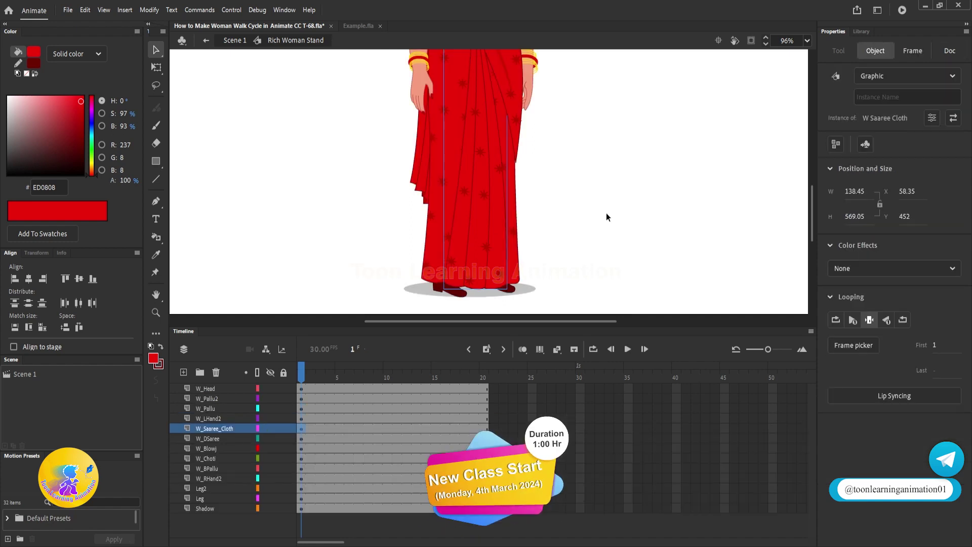
- Try bending the right edge of the skirt shape inside the W DSaree symbol outward, and undo the change
double_click(432, 273)
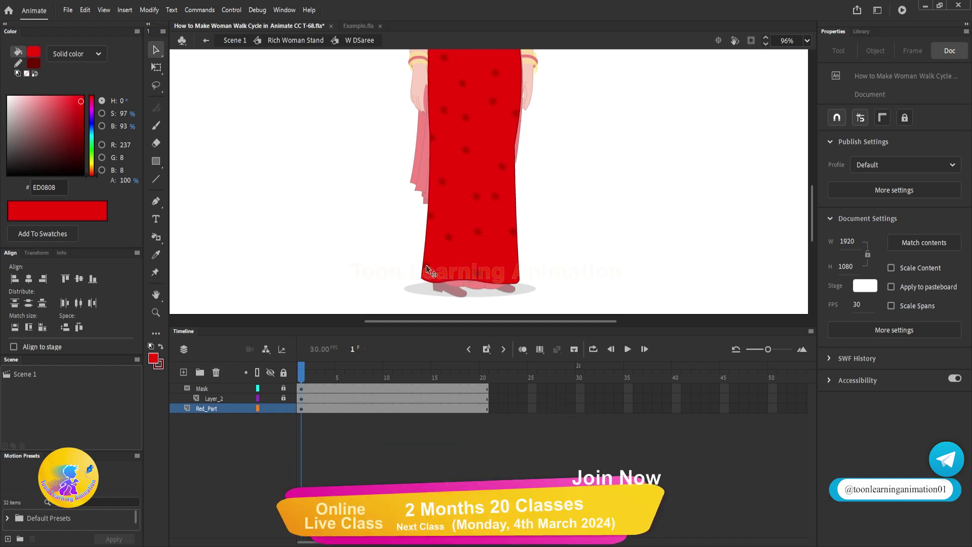
left_click(426, 267)
left_click(567, 265)
scroll(564, 214, "up", 3)
scroll(530, 235, "up", 6)
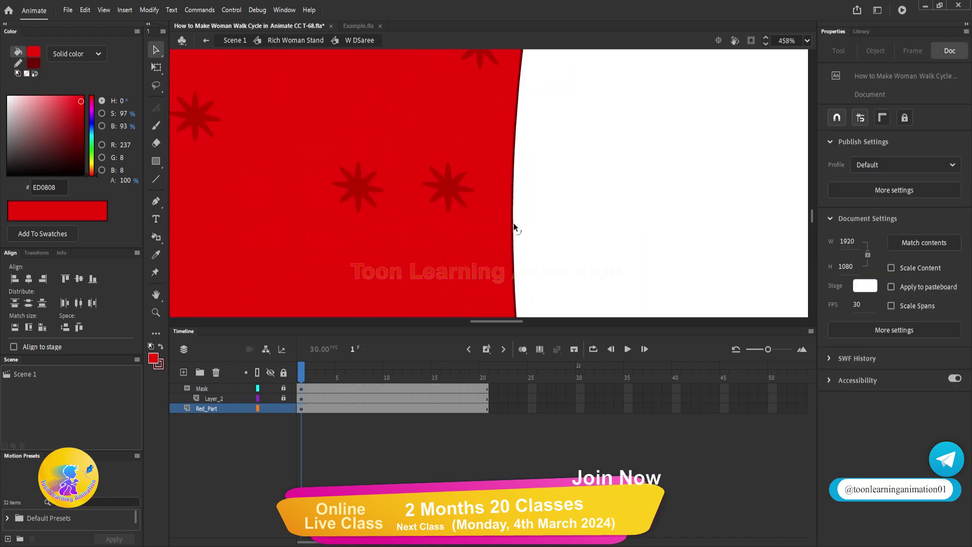
scroll(513, 223, "down", 6)
left_click_drag(534, 224, 591, 218)
key("ctrl+z")
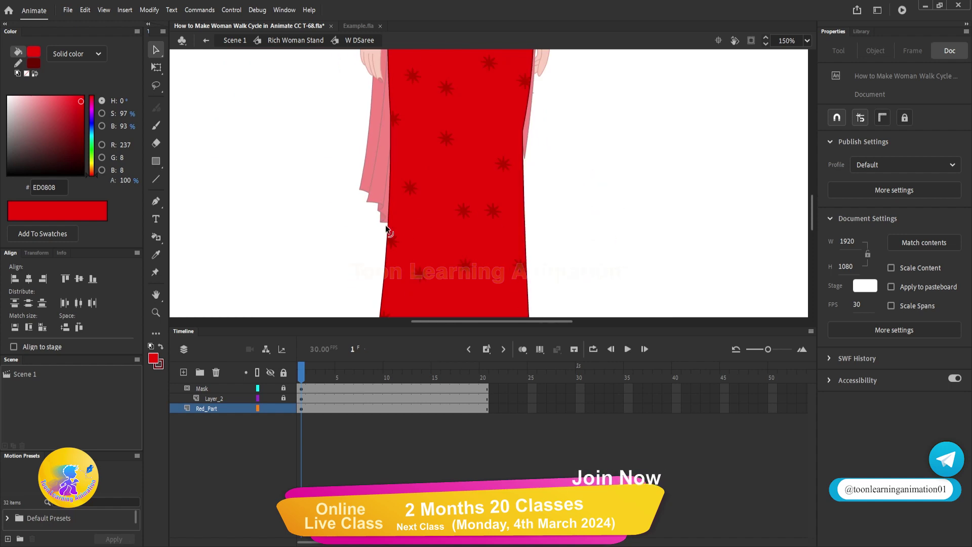
- Try bending the skirt's left edge and its upper right edge outward, undoing each bend
left_click_drag(385, 224, 309, 203)
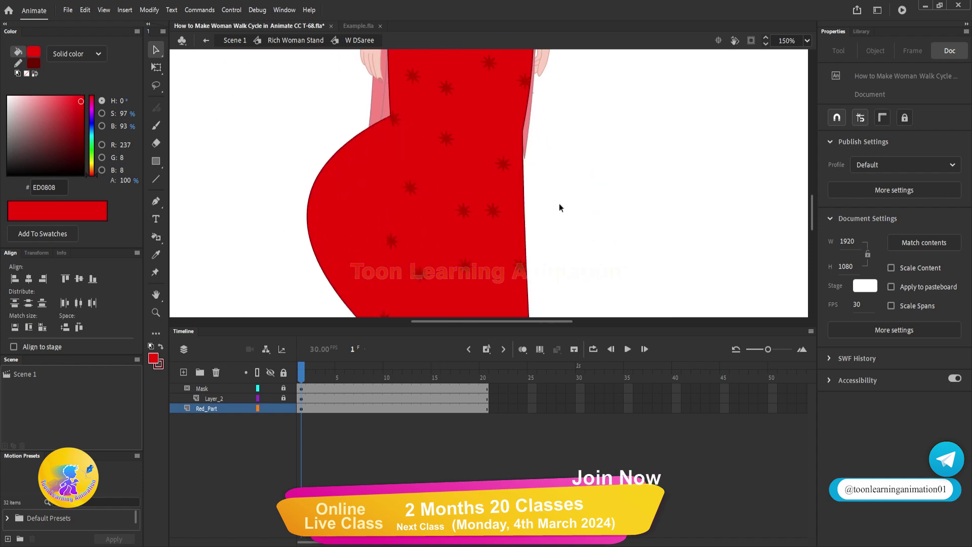
key("ctrl+z")
scroll(549, 177, "up", 5)
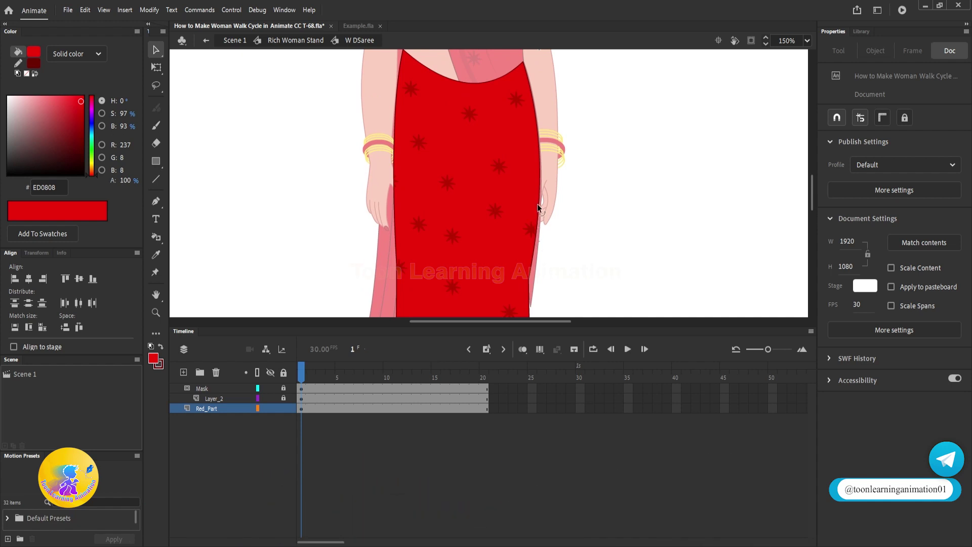
left_click_drag(539, 204, 549, 205)
key("ctrl+z")
scroll(521, 157, "down", 4)
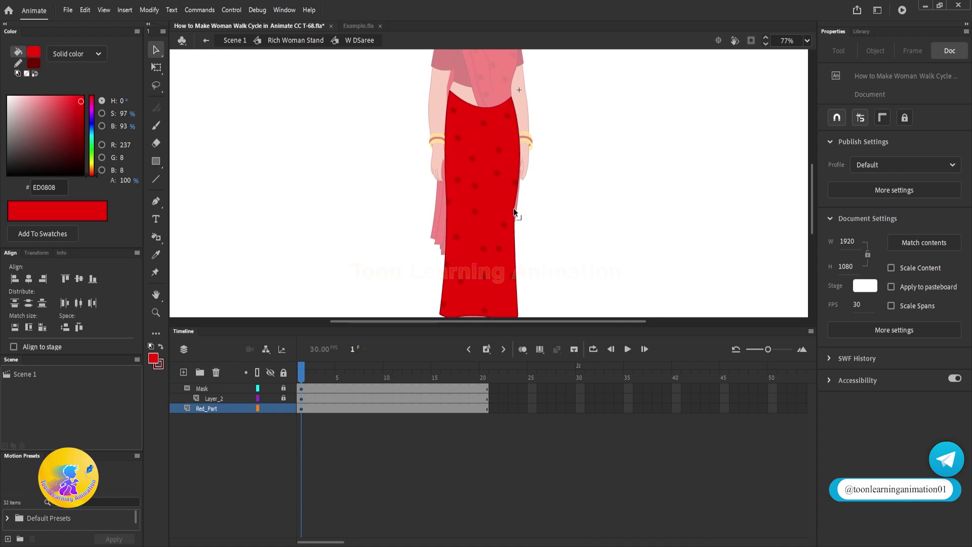
- Try curving the right part of the skirt's hem downward, undo it and leave the W DSaree symbol
left_click_drag(514, 212, 501, 151)
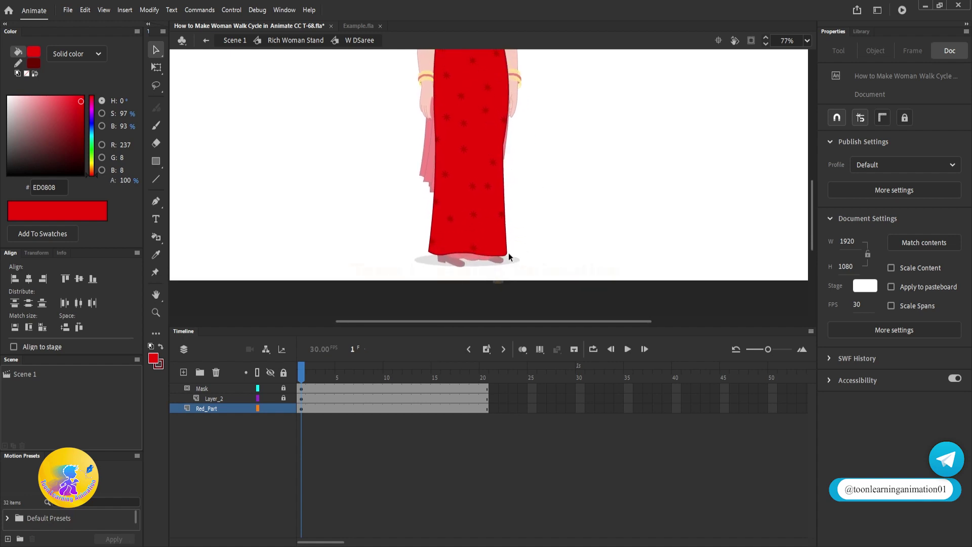
scroll(508, 255, "up", 4)
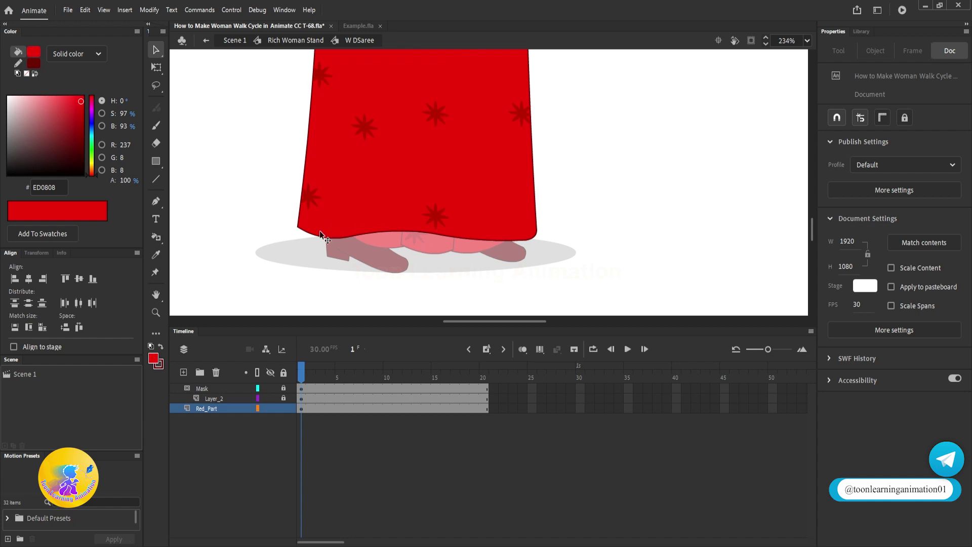
scroll(334, 235, "up", 2)
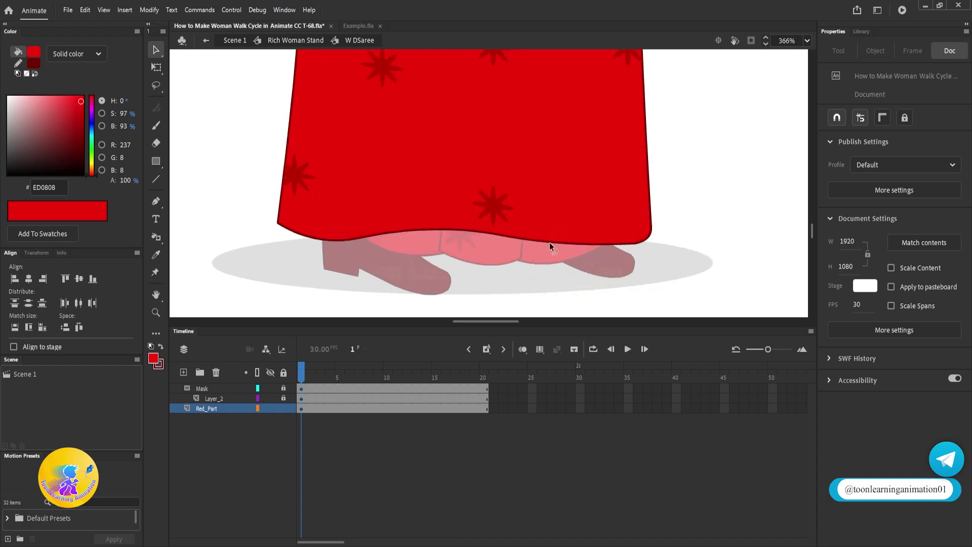
left_click_drag(551, 241, 551, 267)
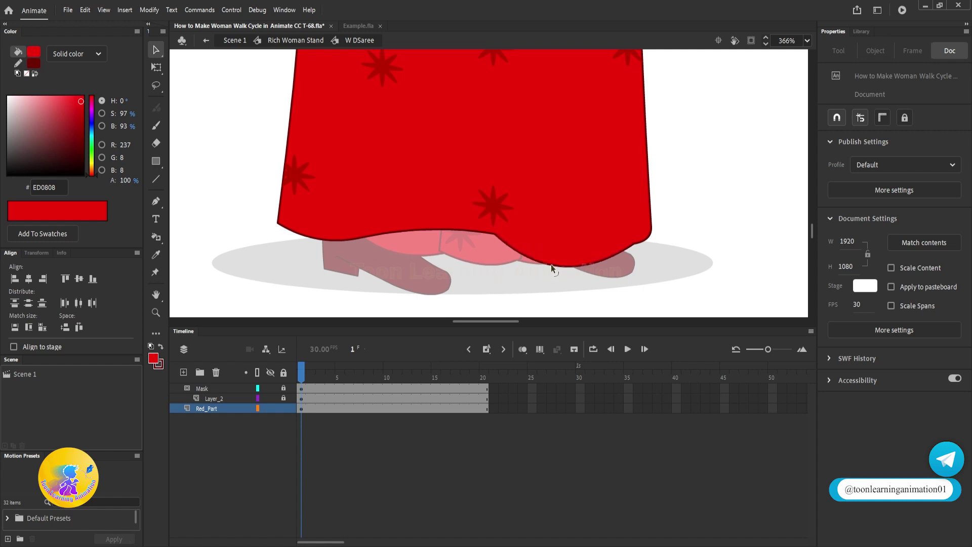
key("ctrl+z")
scroll(535, 242, "down", 4)
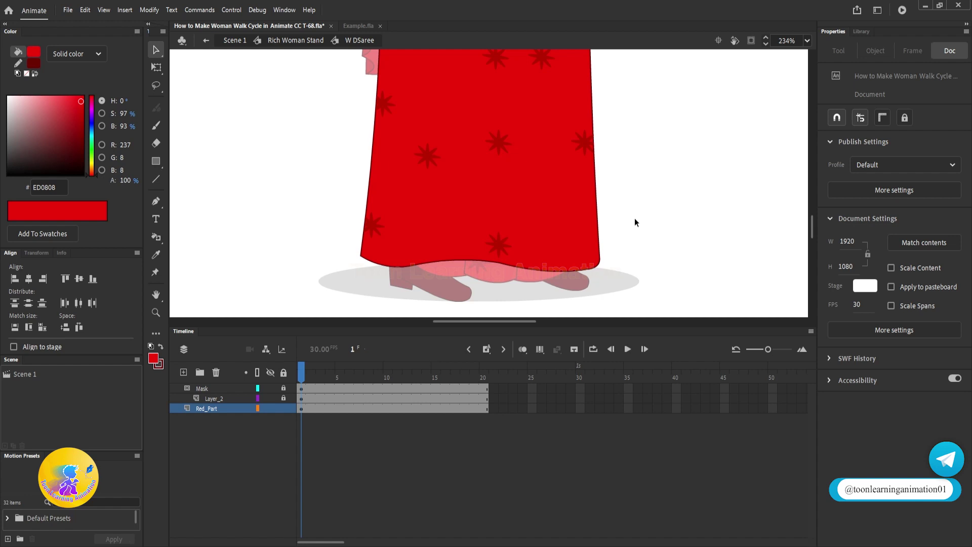
double_click(635, 222)
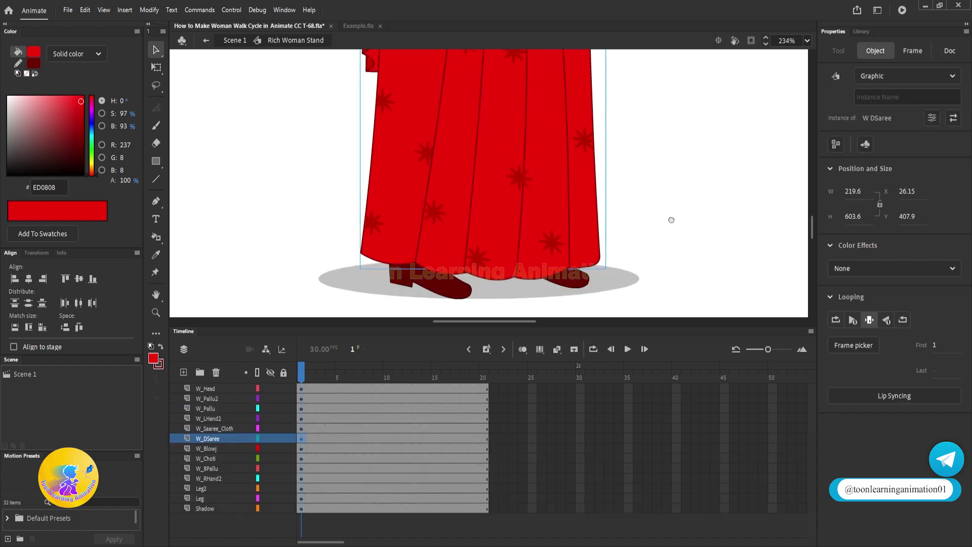
- Move the Leg2 and Leg parts out to either side of the saree to show them, and undo both moves
scroll(680, 185, "down", 1)
left_click(673, 205)
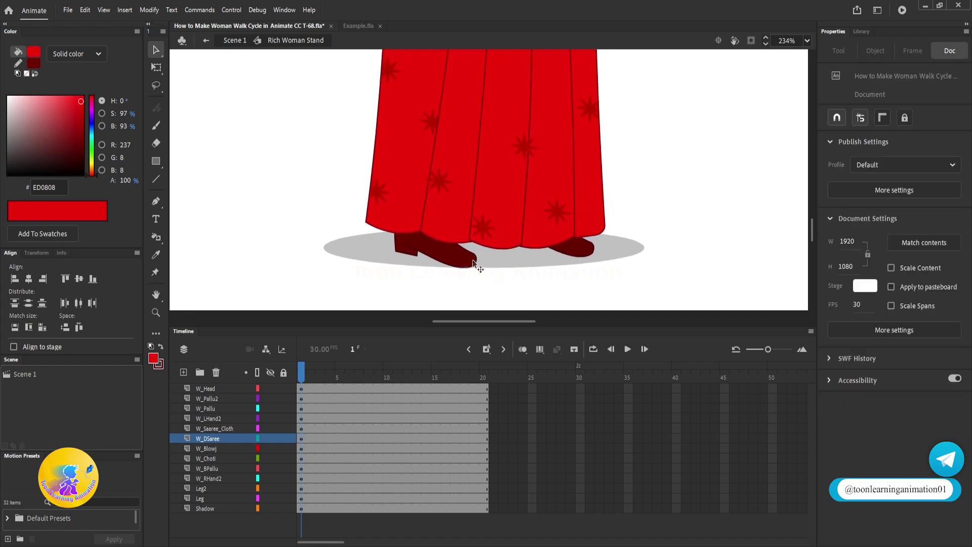
left_click(448, 259)
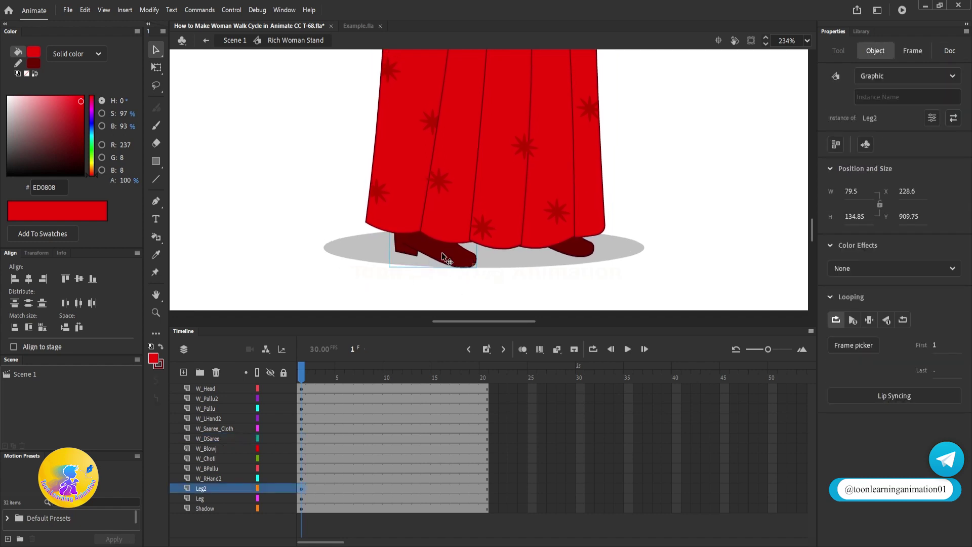
left_click_drag(463, 261, 362, 260)
left_click_drag(320, 163, 360, 169)
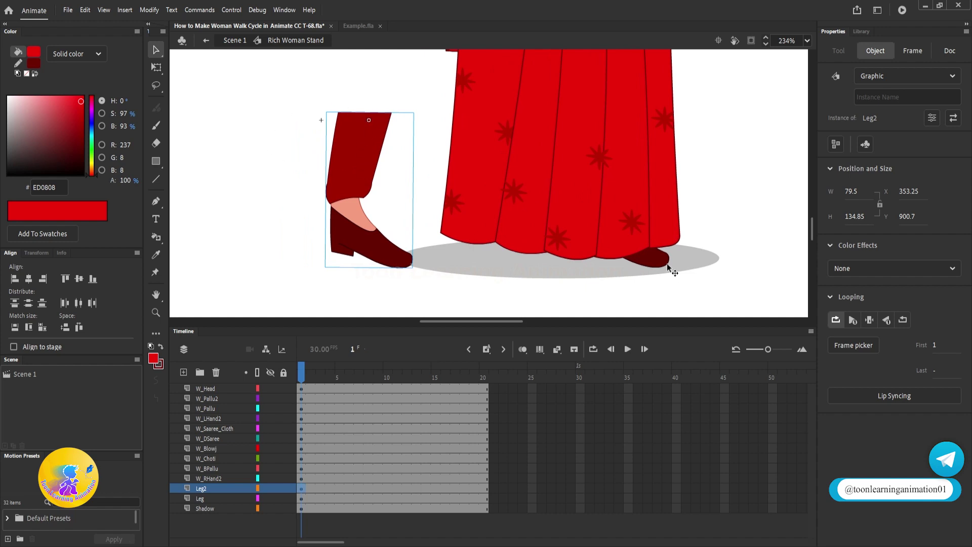
left_click_drag(668, 267, 804, 262)
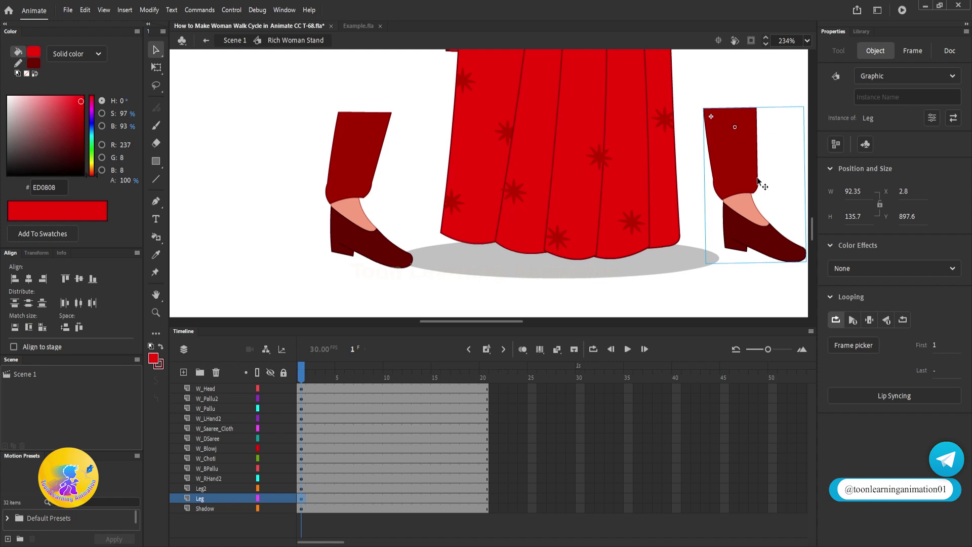
key("ctrl+z")
key("ctrl+z")
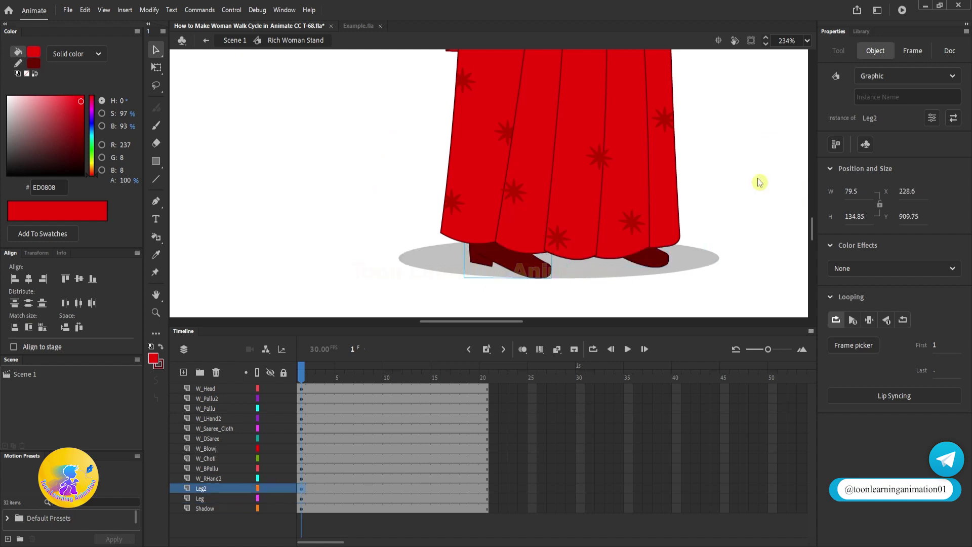
- Add a new layer above W_Head and draw a straight horizontal line just below the woman's feet
scroll(566, 229, "down", 3)
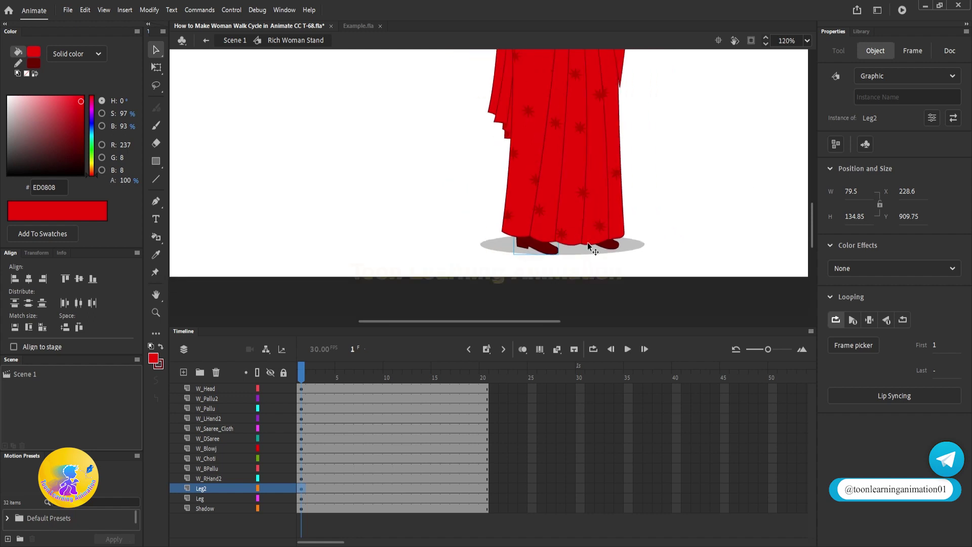
scroll(546, 253, "up", 3)
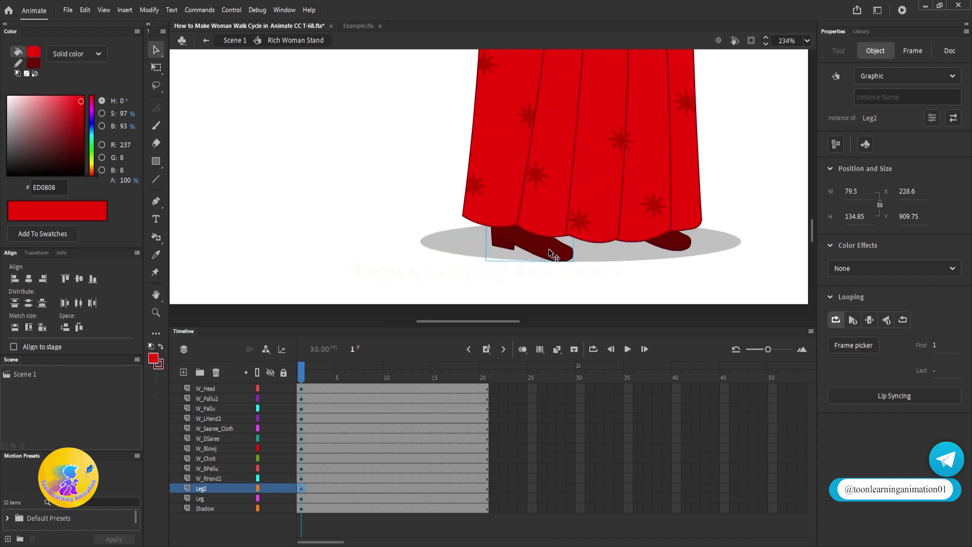
left_click(203, 388)
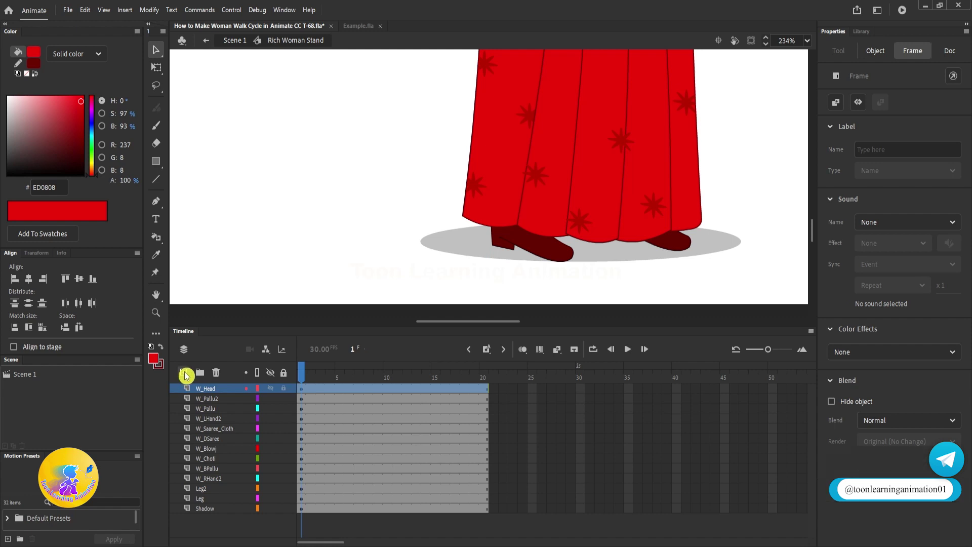
left_click(185, 373)
left_click(156, 179)
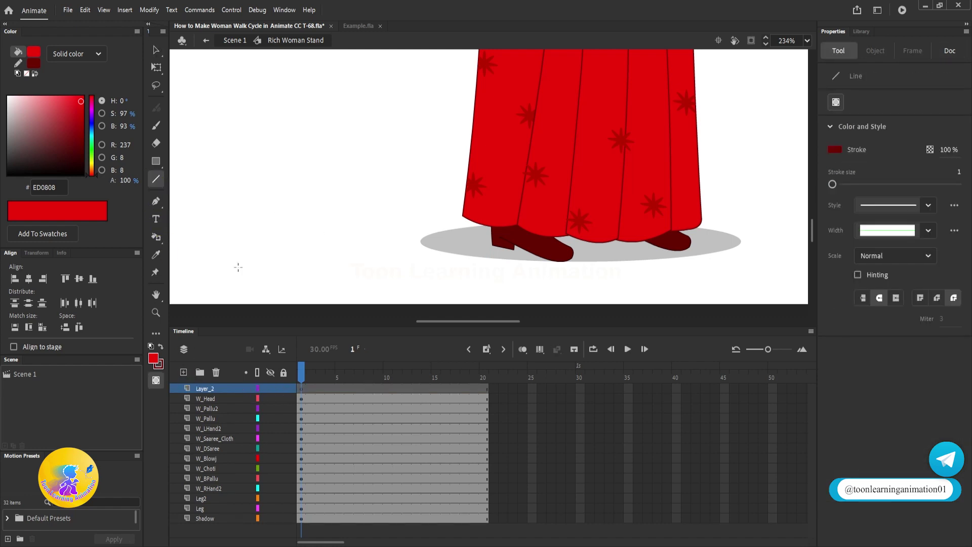
mouse_move(238, 267)
left_mouse_down()
mouse_move(671, 264)
mouse_move(793, 252)
left_mouse_up()
key("v")
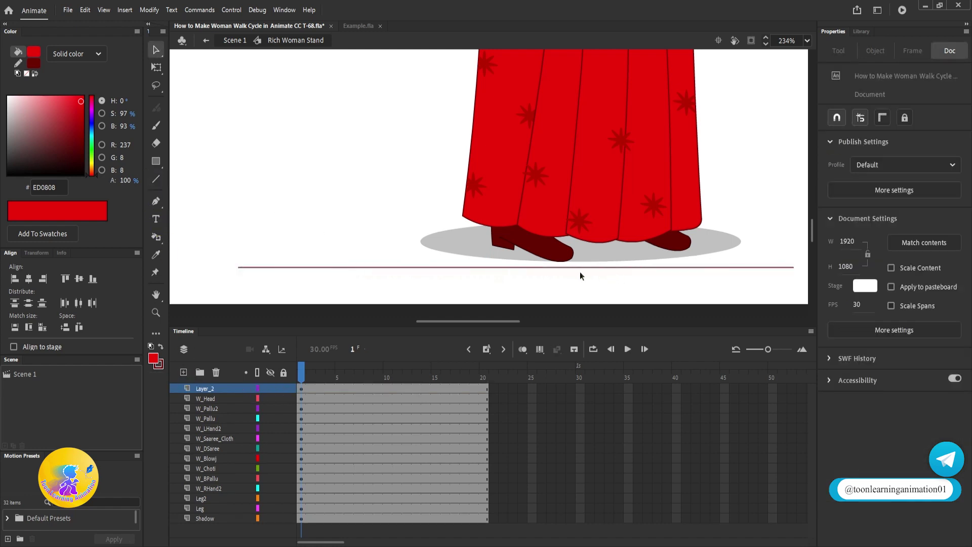
- Move the horizontal line up until it touches the bottom of Leg2's shoe
scroll(580, 272, "up", 3)
left_click(527, 258)
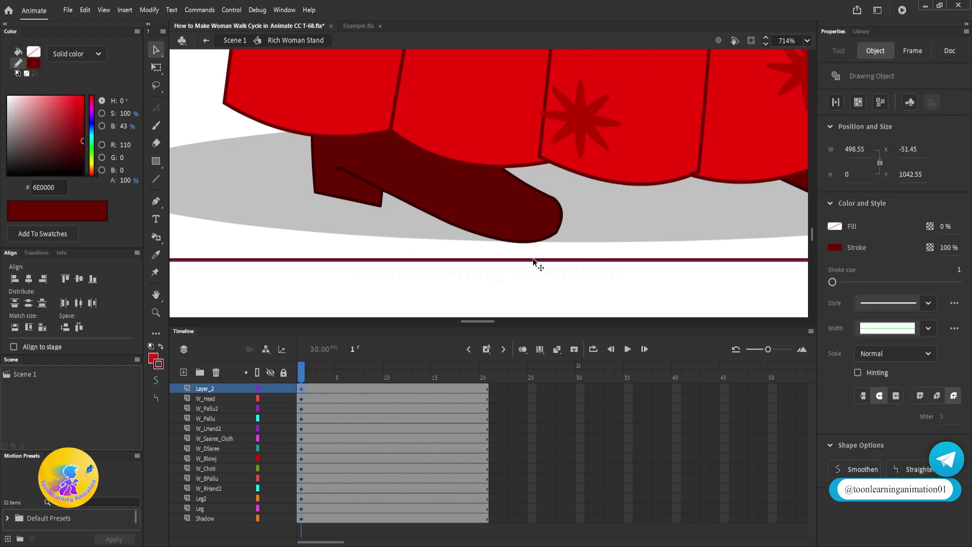
left_click_drag(531, 258, 533, 242)
scroll(528, 255, "down", 3)
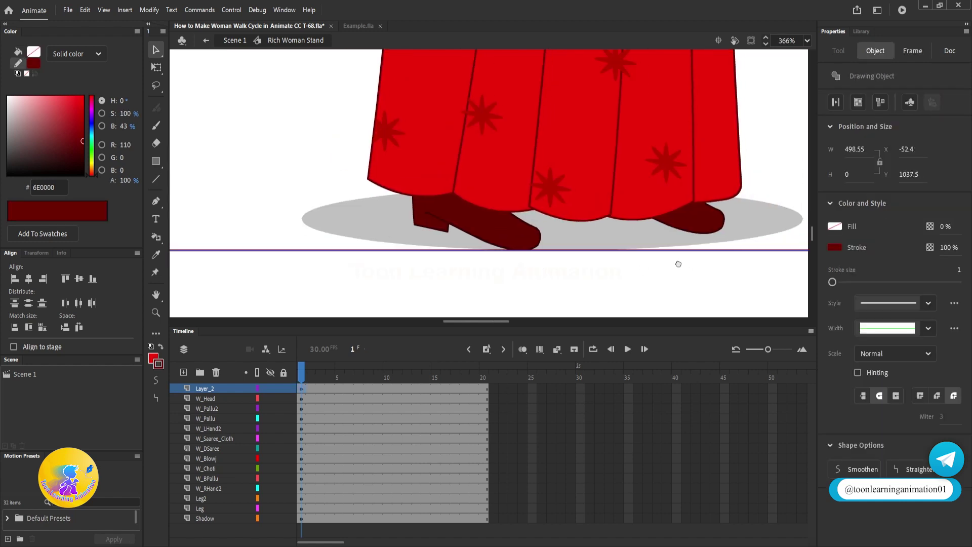
- Duplicate the line slightly higher, level with the Leg shoe's sole, and widen both lines together to about 592 px
left_click_drag(677, 263, 622, 226)
scroll(621, 255, "up", 3)
scroll(574, 250, "down", 3)
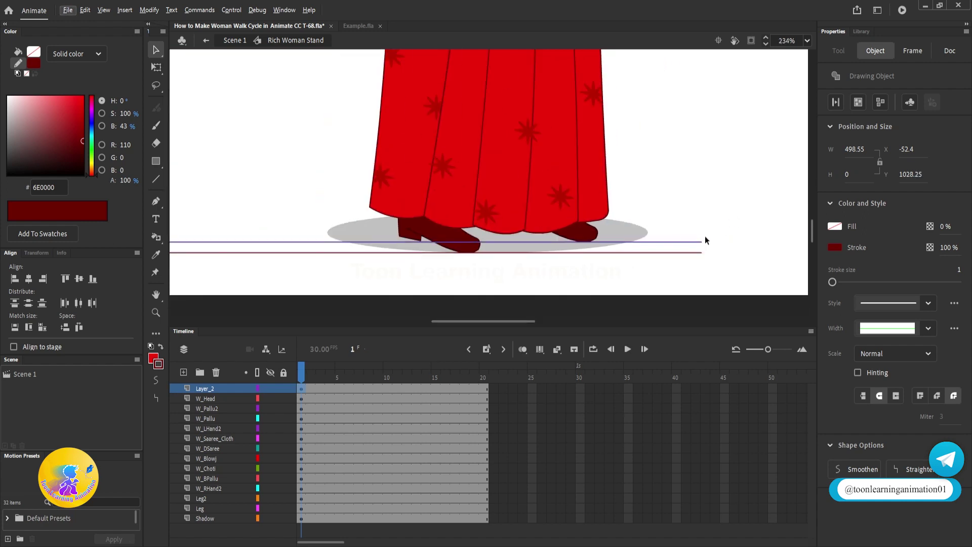
key("q")
left_click_drag(702, 246, 806, 246)
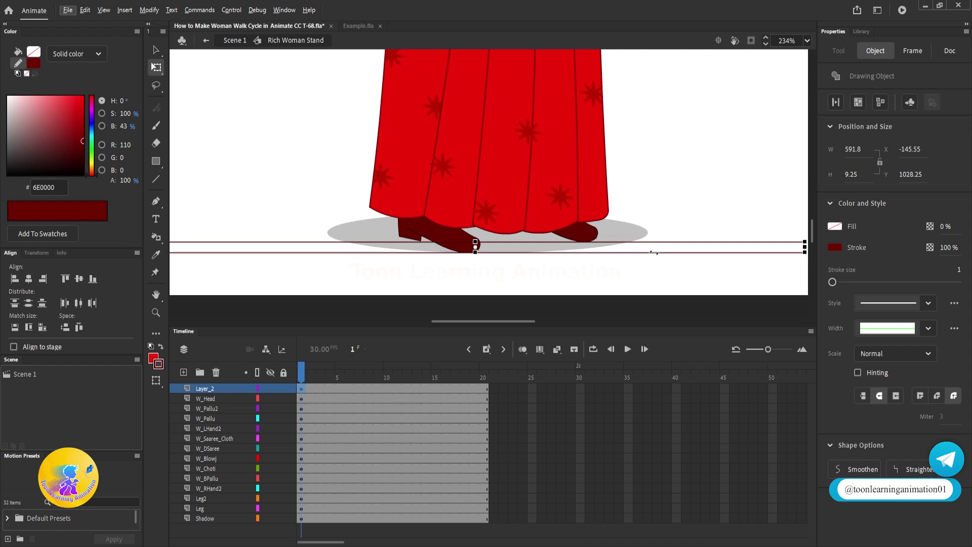
- Lock the guide line layer, move it below the Shadow layer and rename it Lines
left_click(287, 390)
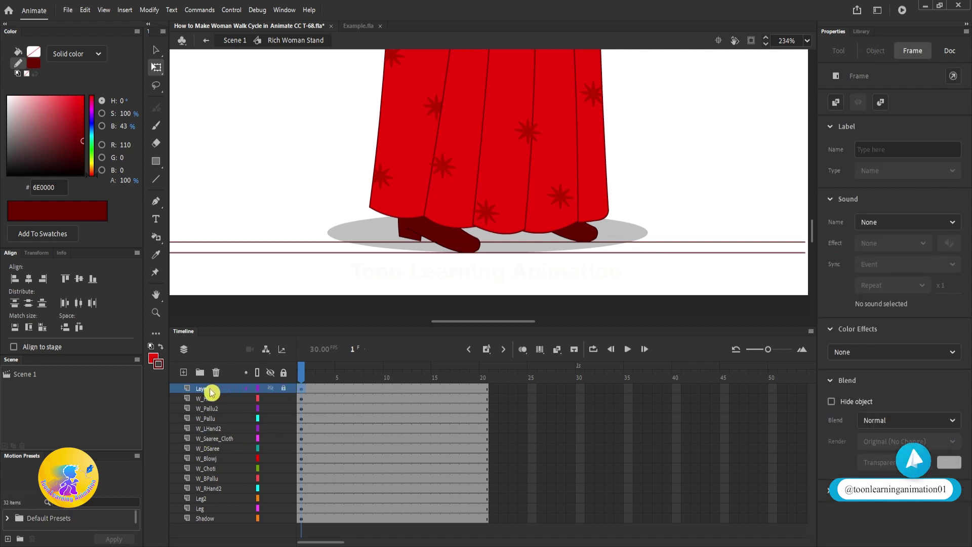
left_click_drag(200, 527, 203, 523)
double_click(204, 518)
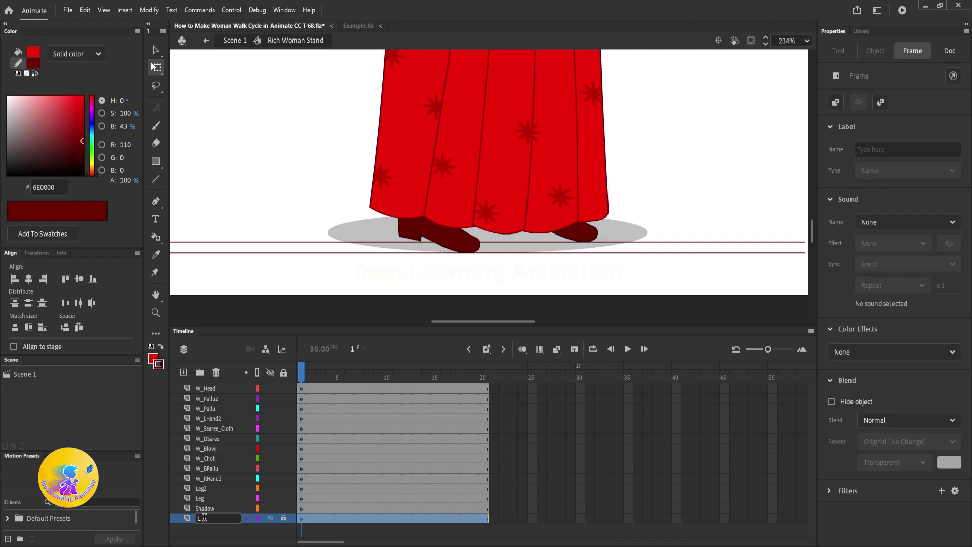
key("Return")
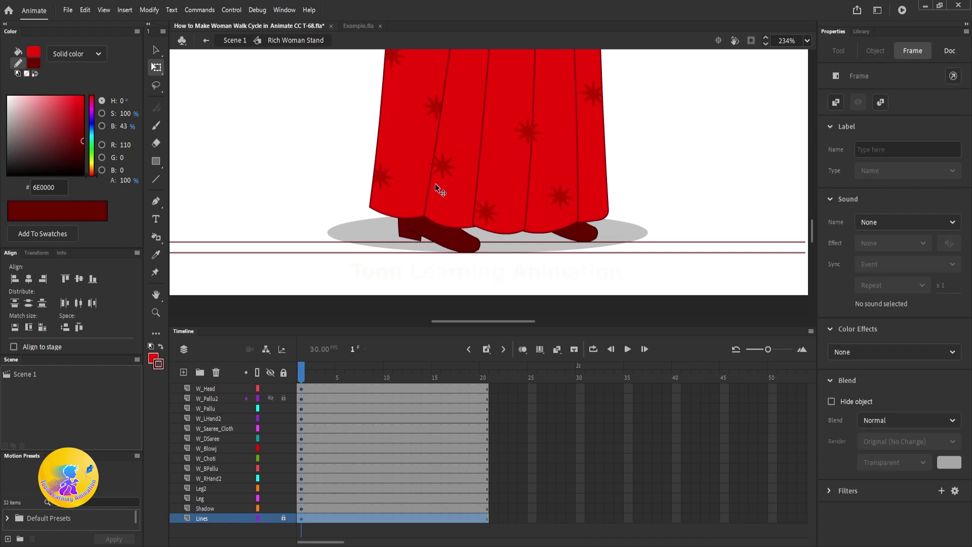
- Move and rotate Leg2 out behind the saree so that its toe rests on the lower guide line
key("Escape")
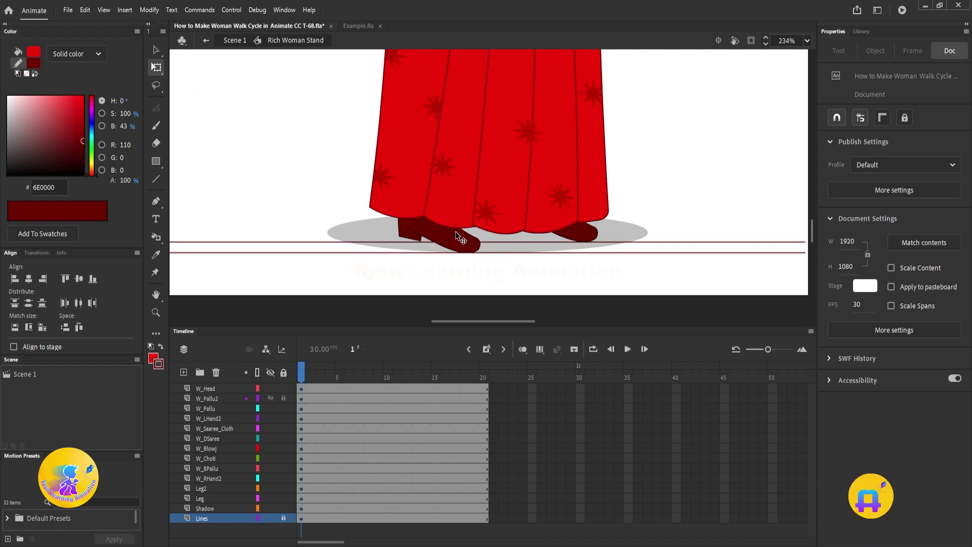
left_click(455, 231)
left_click_drag(488, 256, 344, 241)
scroll(353, 270, "up", 7)
scroll(422, 197, "up", 1)
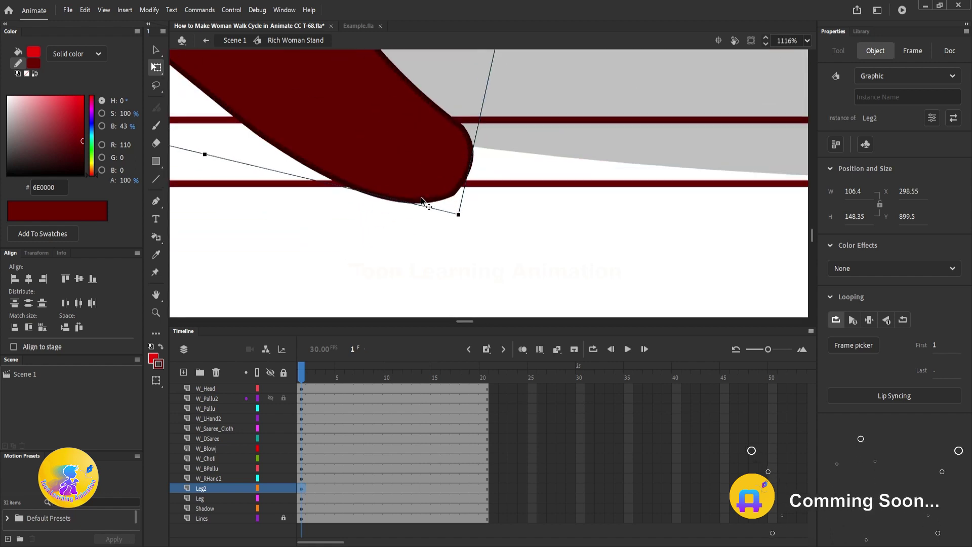
scroll(422, 200, "up", 2)
left_click_drag(421, 189, 422, 164)
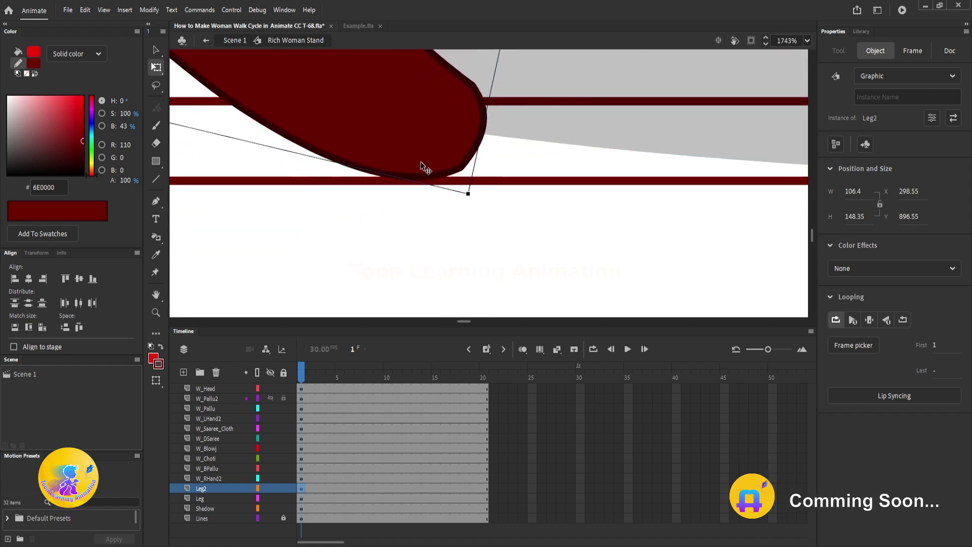
scroll(422, 168, "down", 8)
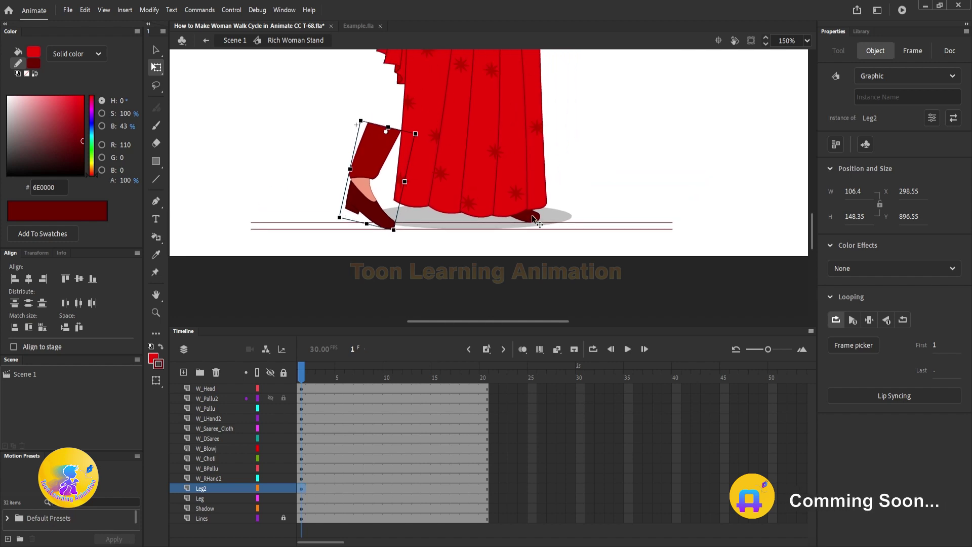
- Rotate Leg forward and move it out in front of the saree with its toe raised above the guide lines
scroll(532, 216, "up", 4)
left_click_drag(536, 218, 726, 199)
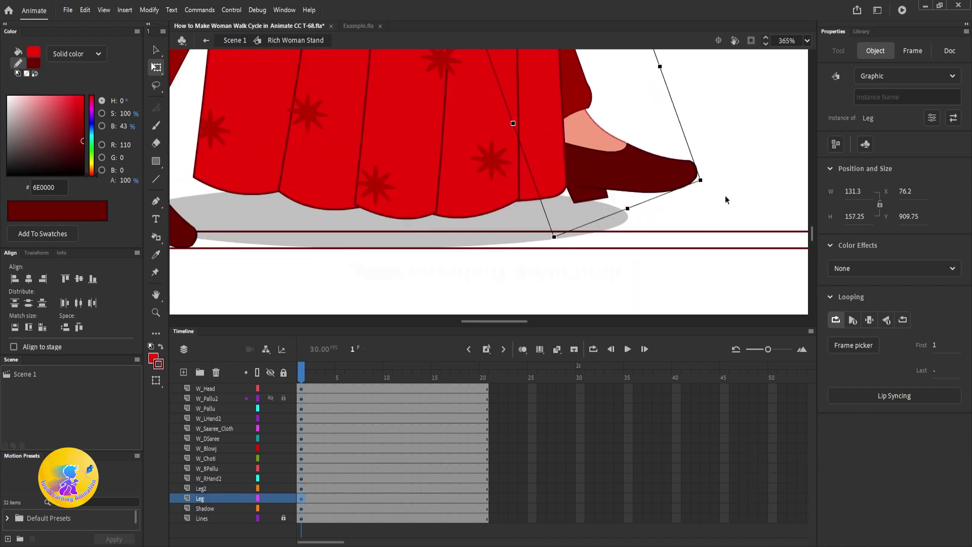
scroll(590, 229, "down", 3)
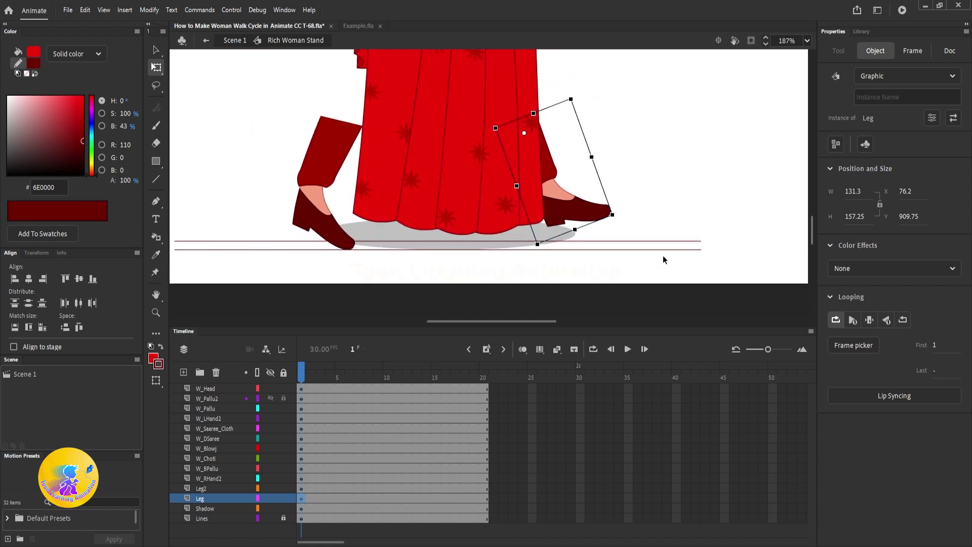
scroll(597, 230, "up", 2)
left_click_drag(582, 215, 621, 215)
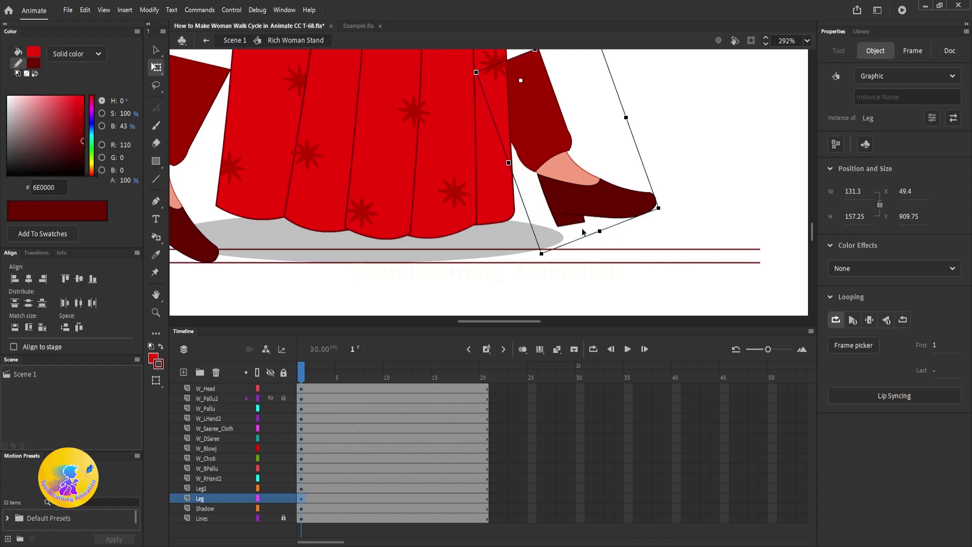
scroll(579, 231, "down", 4)
scroll(479, 214, "up", 1)
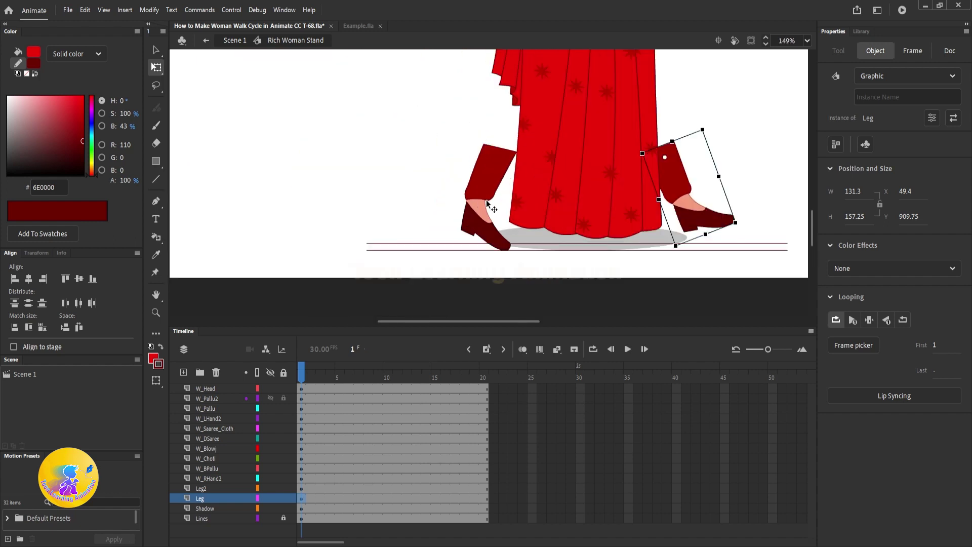
- Shift Leg2 slightly toward the saree and check the spread-leg contact pose
left_click_drag(487, 201, 493, 201)
scroll(477, 204, "down", 3)
left_click(685, 211)
left_click_drag(585, 207, 576, 252)
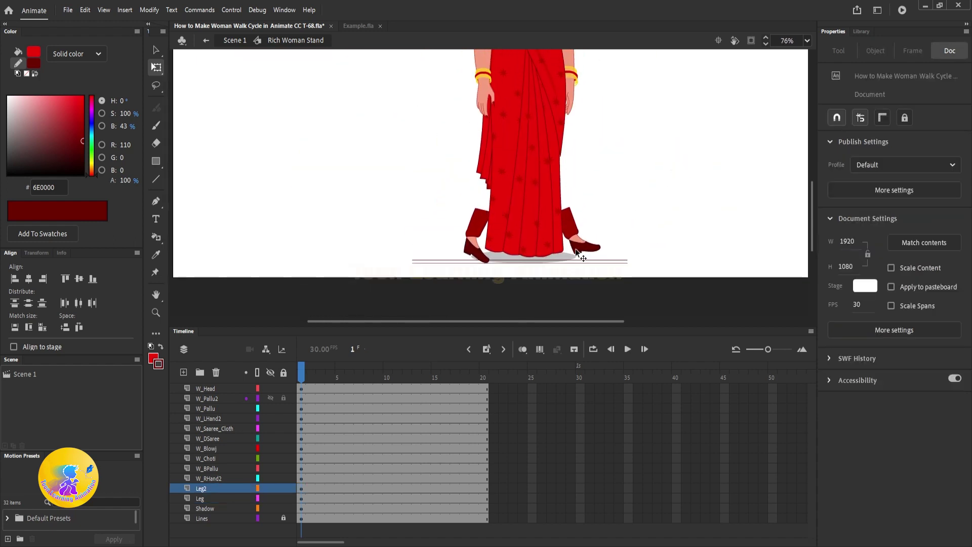
scroll(576, 251, "up", 2)
scroll(674, 201, "up", 1)
scroll(652, 229, "down", 2)
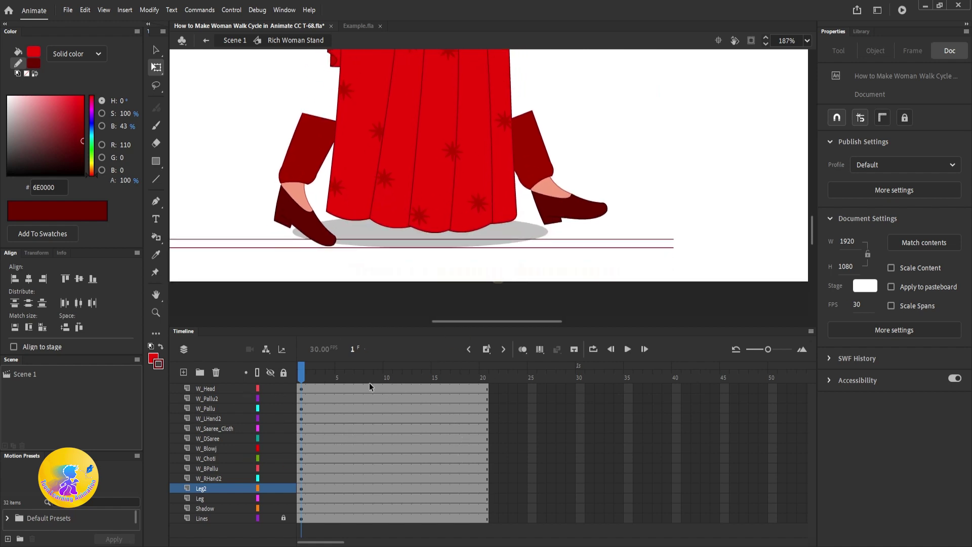
- Insert keyframes on the Leg2 and Leg layers at frames 20 and 10
left_click_drag(485, 488, 487, 502)
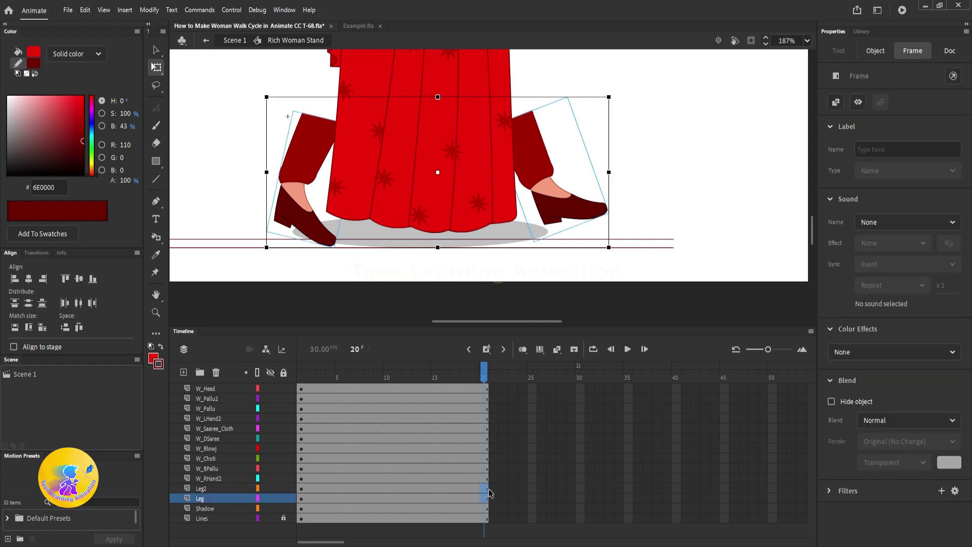
left_click(17, 51)
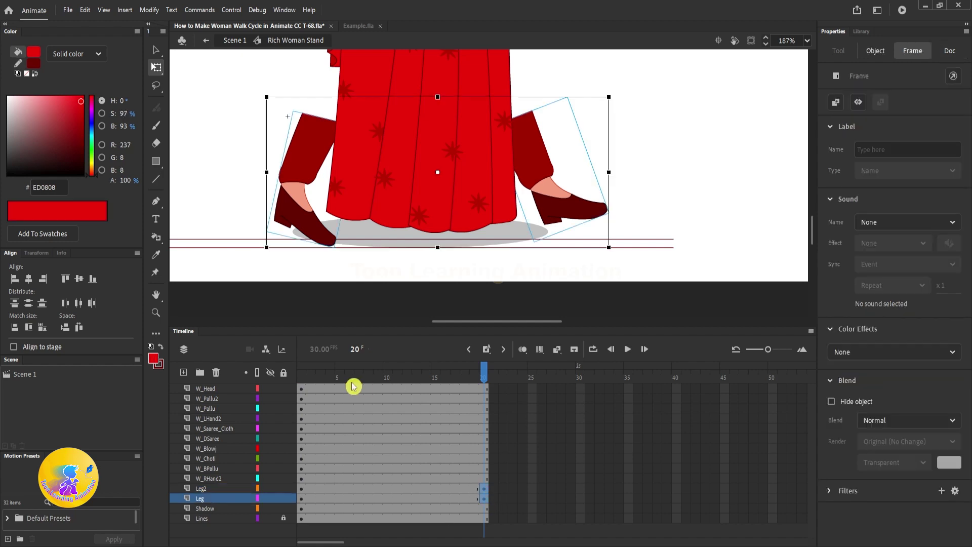
left_click_drag(389, 490, 388, 501)
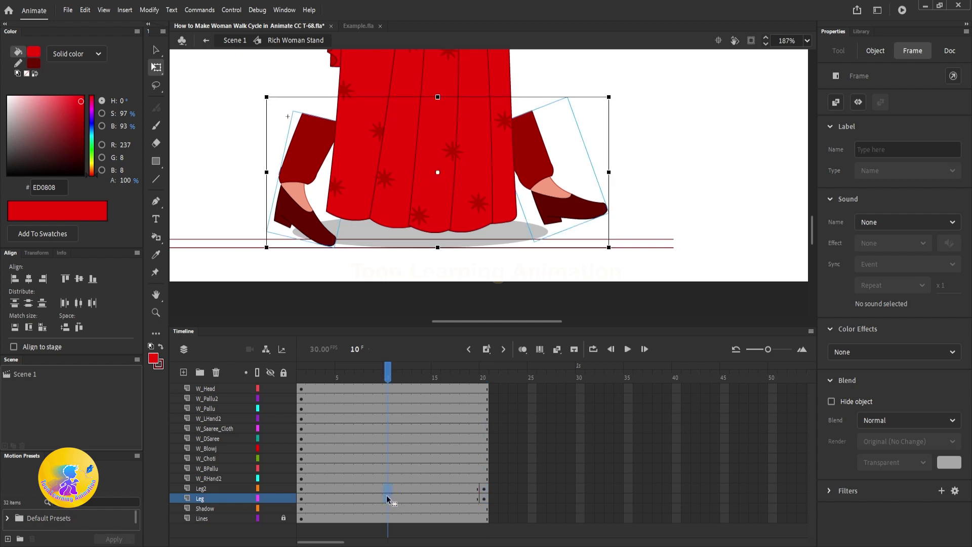
left_click(387, 379)
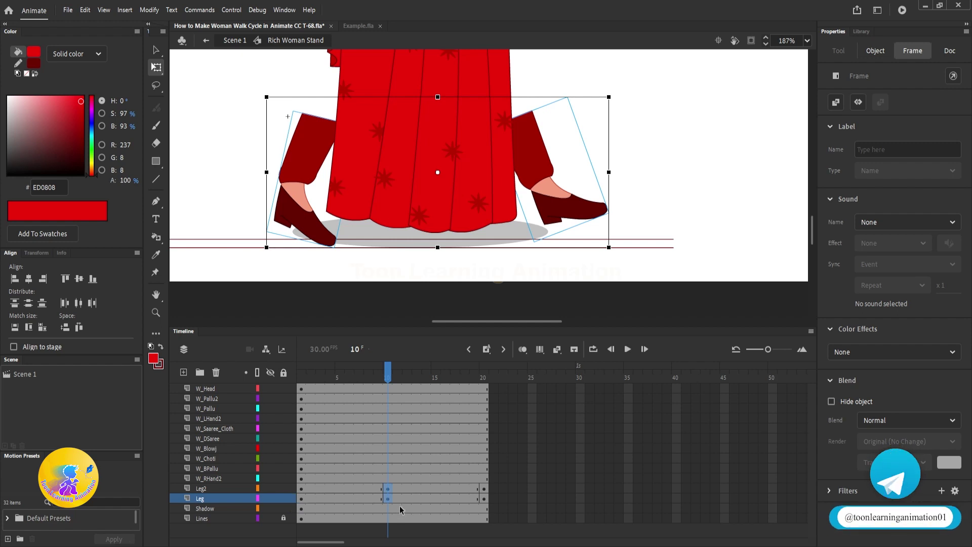
- At frame 10, swap the leg poses: rotate and move Leg behind the saree and Leg2 in front of it
left_click(649, 212)
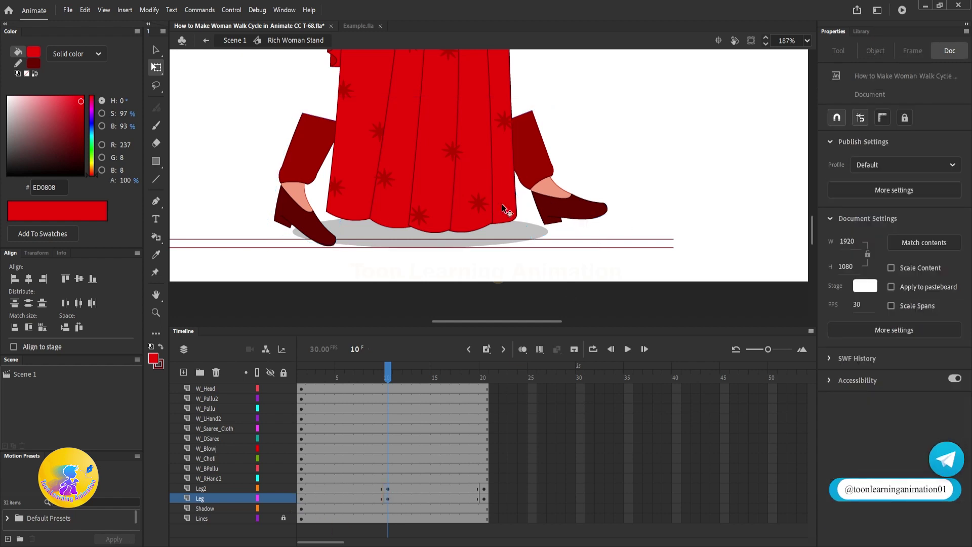
left_click(549, 190)
left_click_drag(617, 218, 528, 170)
left_click(300, 212)
left_click(304, 216)
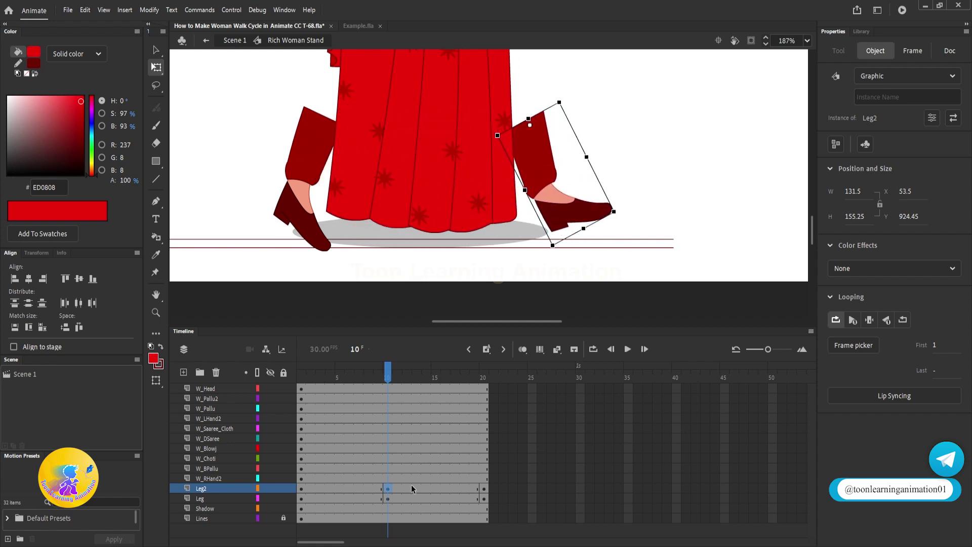
- Create classic tweens between the keyframes on the Leg2 and Leg layers and scrub through the motion to frame 1
left_click_drag(416, 490, 373, 499)
right_click(375, 499)
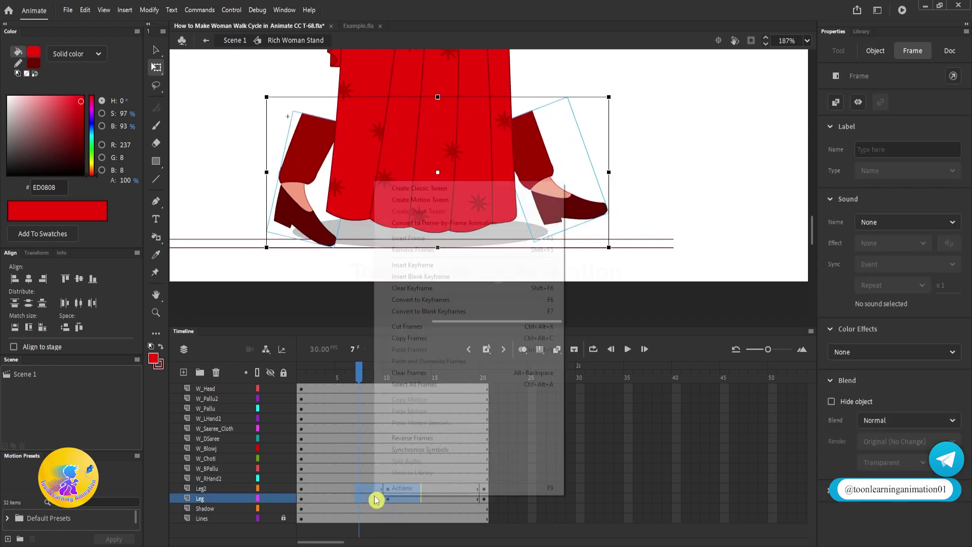
left_click(397, 188)
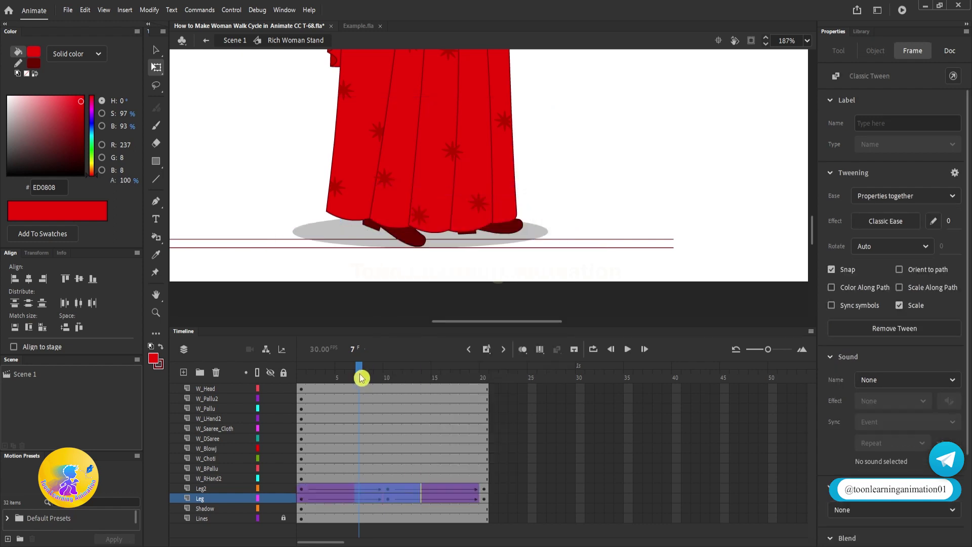
left_click_drag(361, 374, 261, 402)
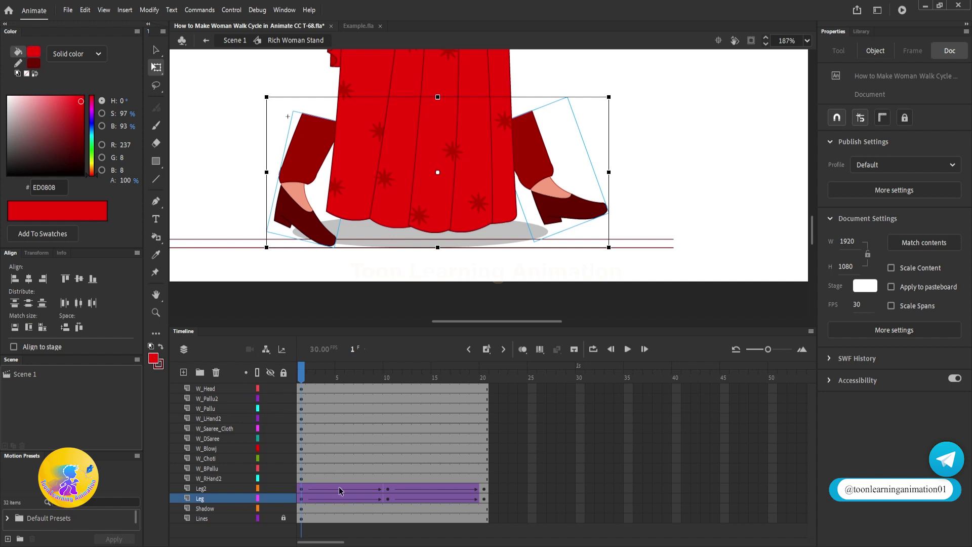
- Insert keyframes on the Leg2 and Leg layers at frame 5 and scrub back to frame 1
left_click_drag(338, 487, 339, 497)
left_click(573, 184)
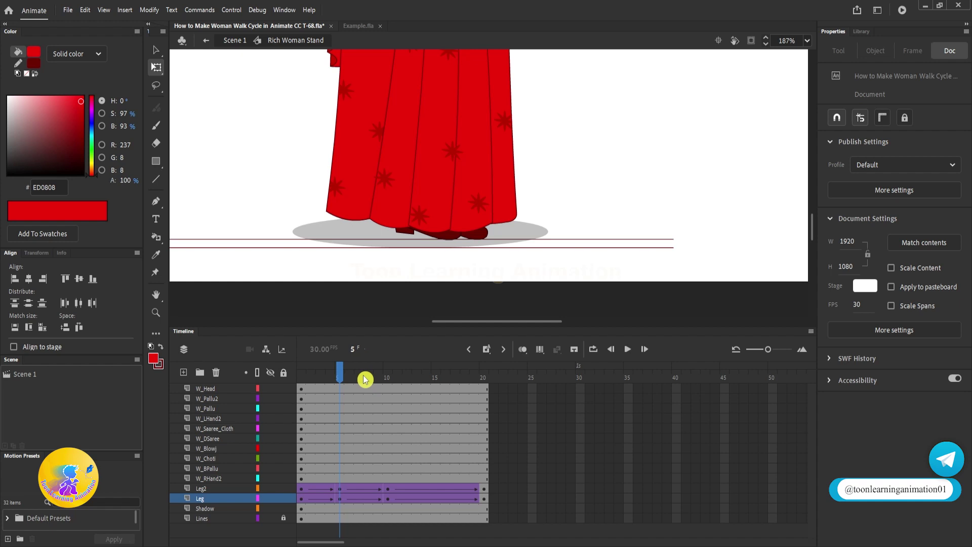
left_click_drag(340, 375, 284, 362)
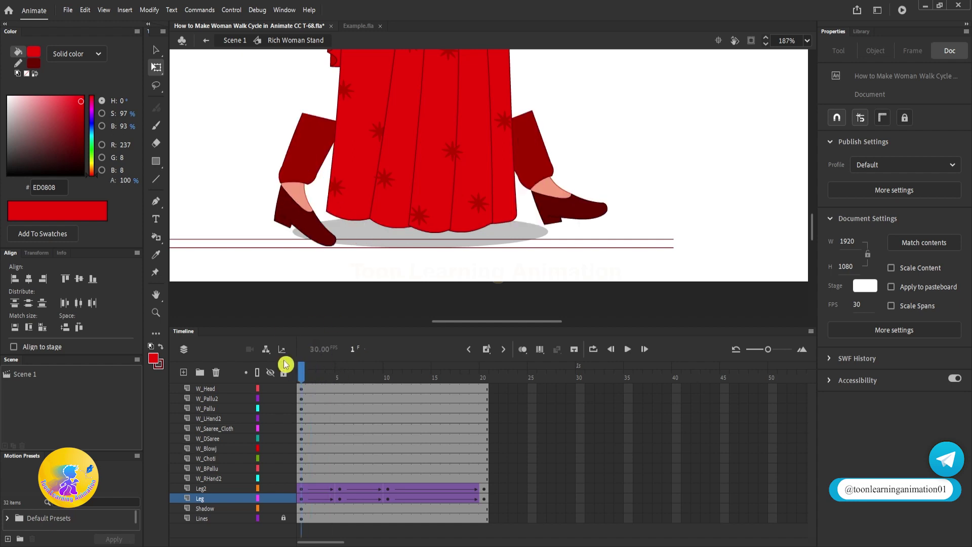
- At frame 5, rotate Leg2 backward around its pivot so the foot lifts behind the saree
left_click(294, 212)
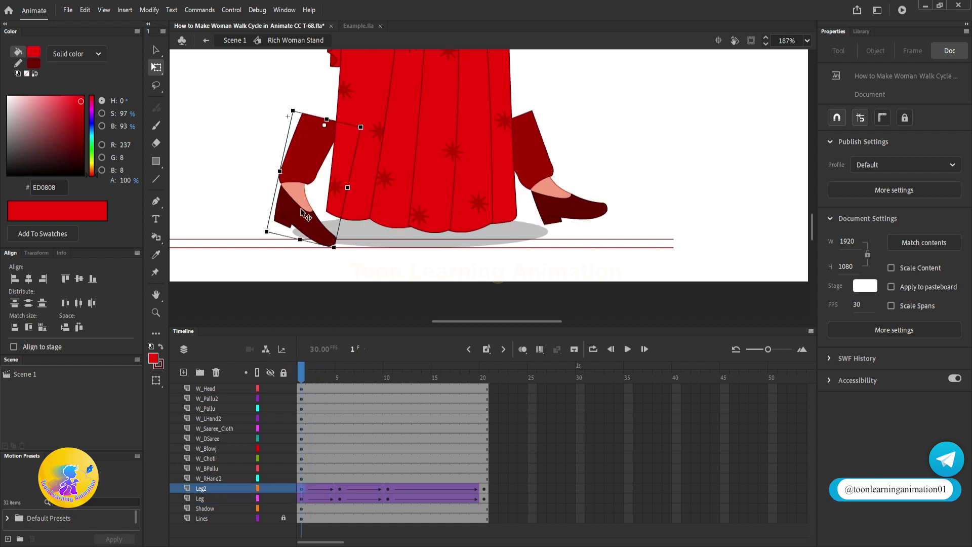
left_click(340, 489)
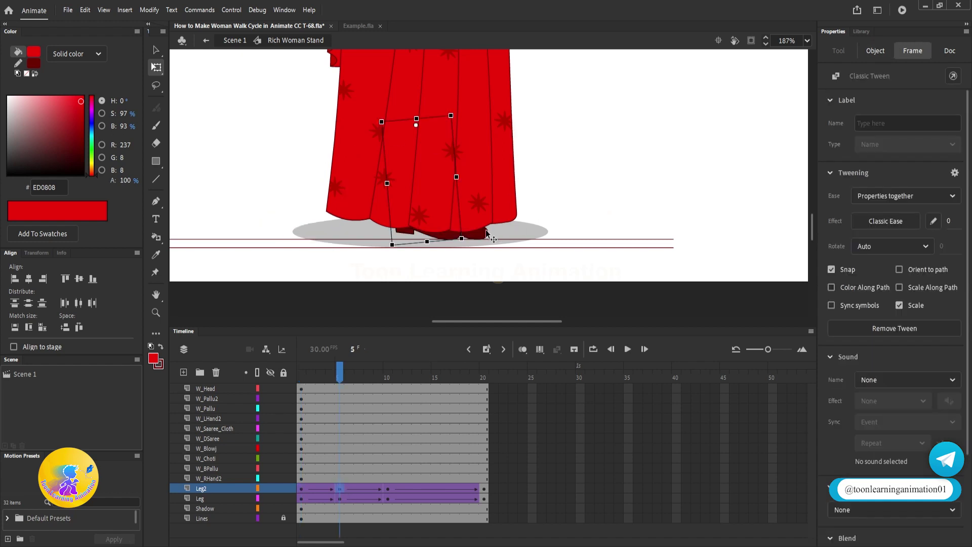
left_click_drag(468, 243, 345, 238)
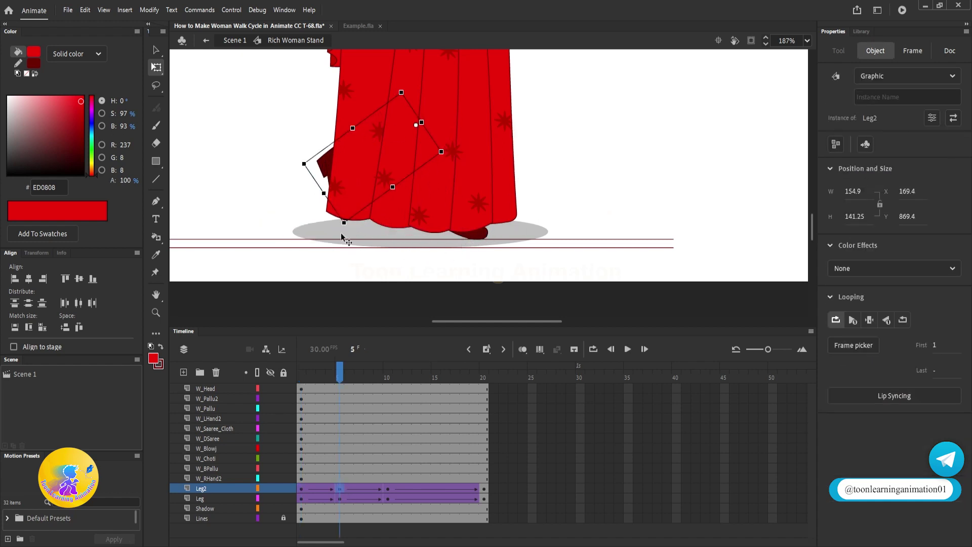
- Insert keyframes on the Leg2 and Leg layers at frame 15 and scrub through the frames after frame 10
left_click(434, 489)
left_click(436, 499, "shift")
left_click(388, 377)
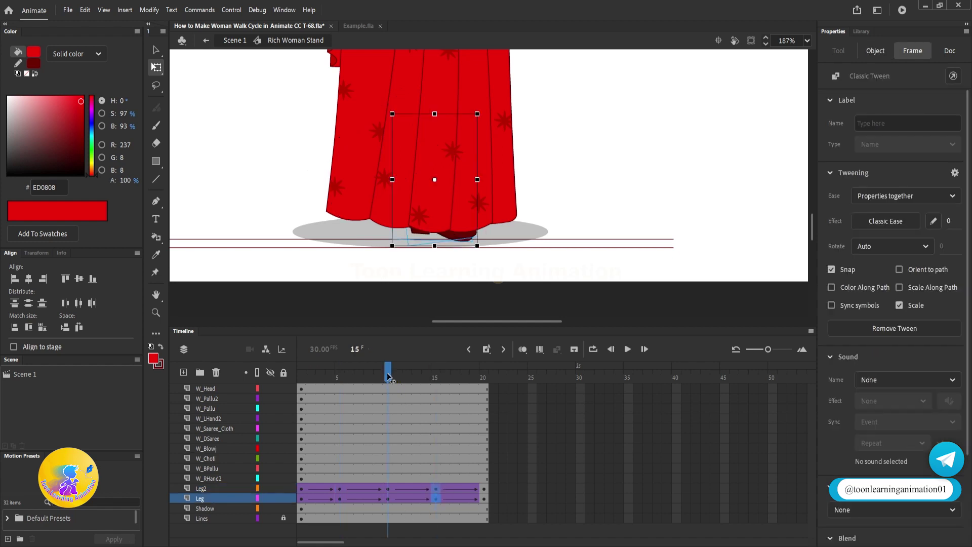
left_click_drag(388, 378, 401, 379)
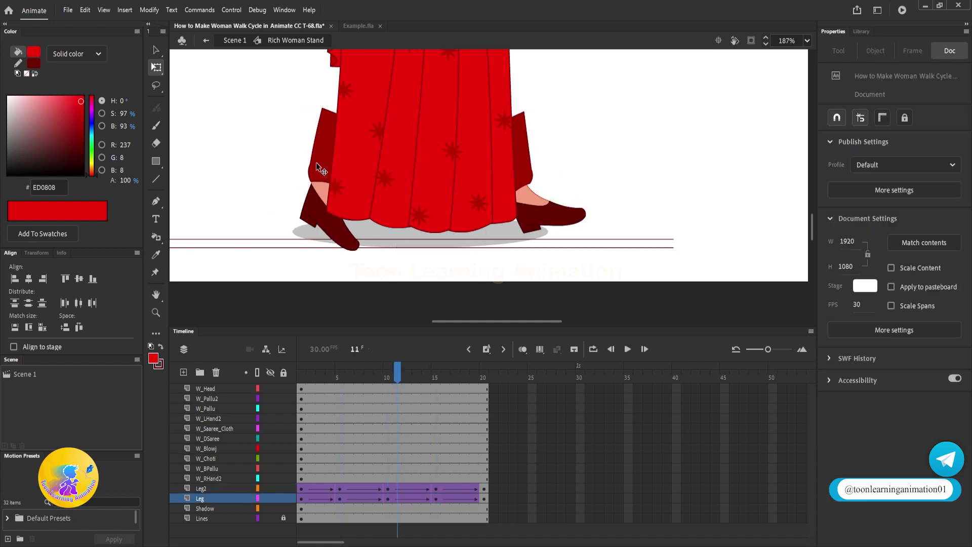
- At frame 15, rotate Leg backward so the foot lifts behind the saree, and scrub back to frame 1
left_click(435, 500)
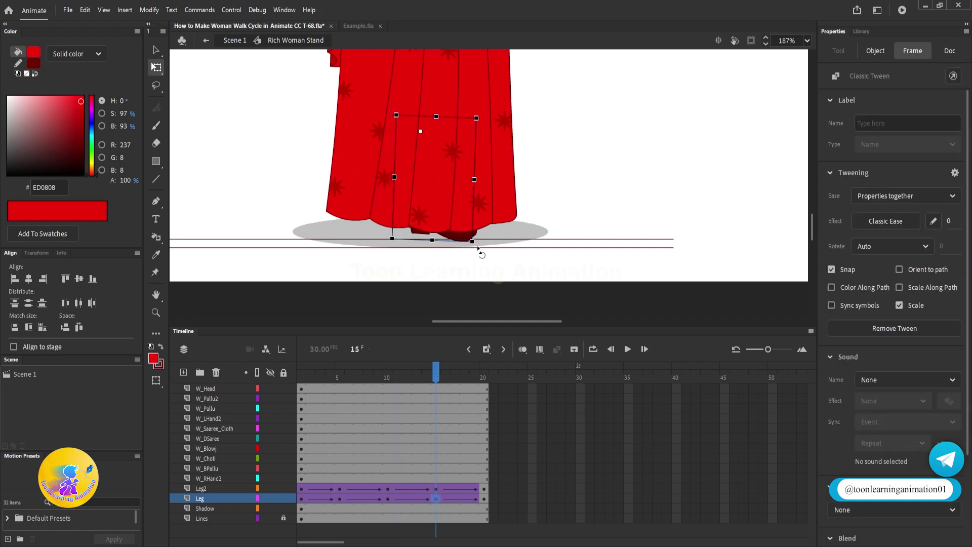
left_click_drag(483, 248, 322, 218)
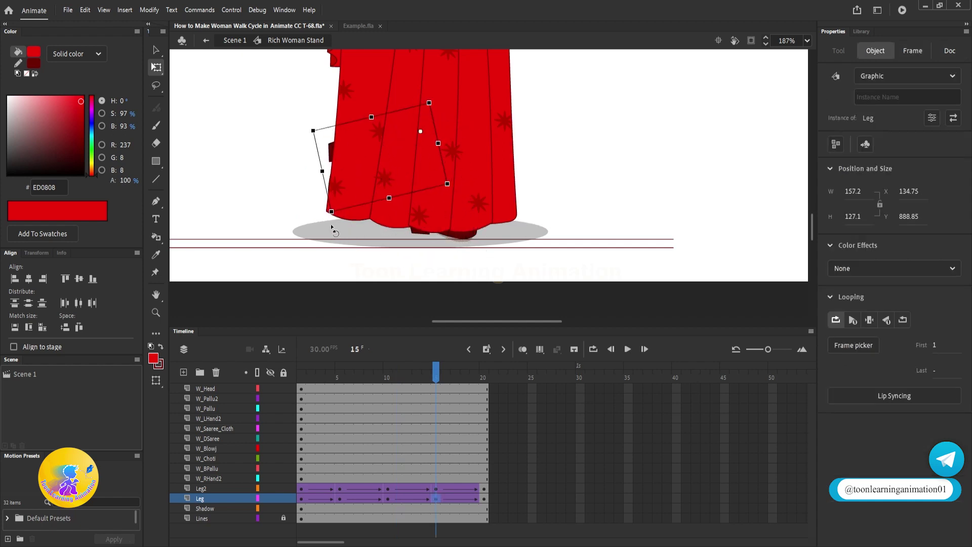
left_click_drag(328, 372, 267, 392)
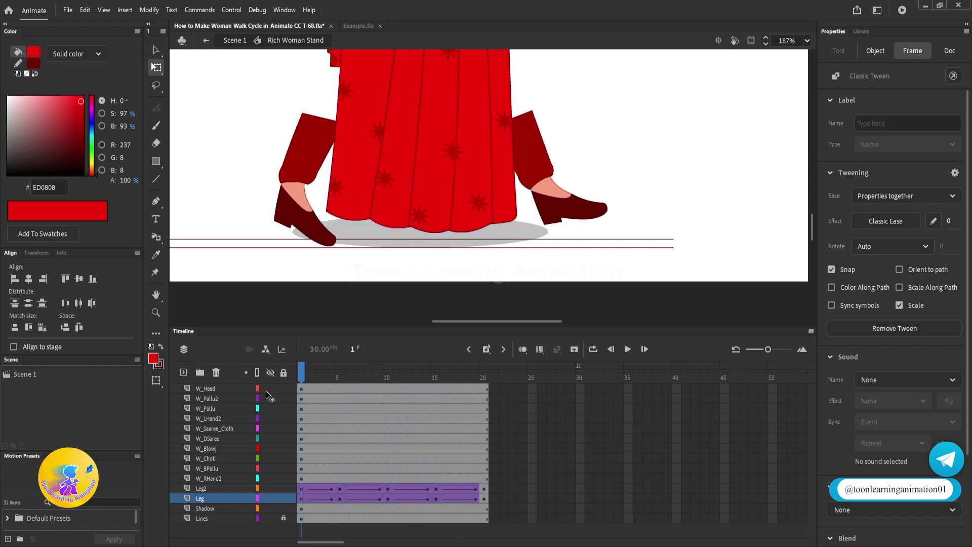
- At frame 1, nudge Leg2 down to Y 897.15 so its toe rests on the lower guide line
scroll(314, 247, "up", 6)
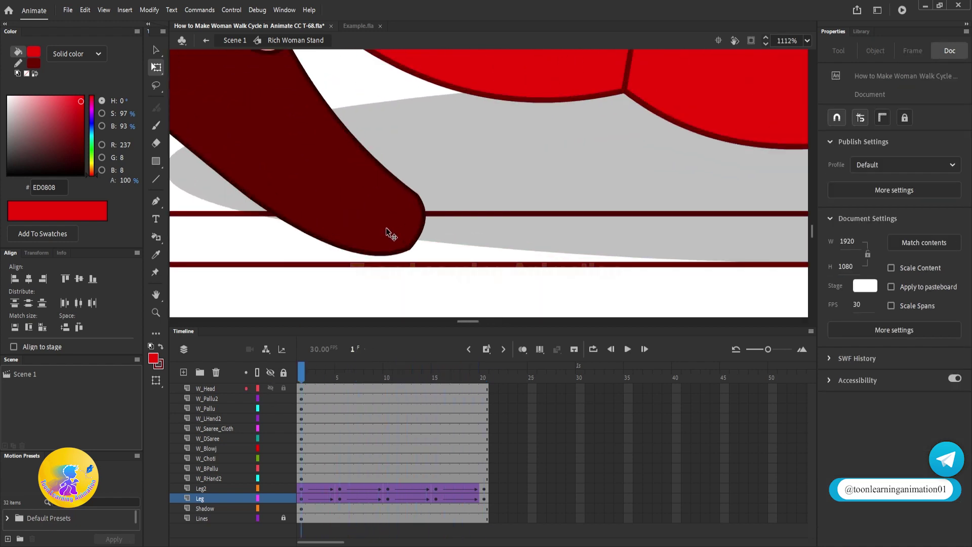
left_click_drag(386, 227, 390, 238)
key("ctrl+z")
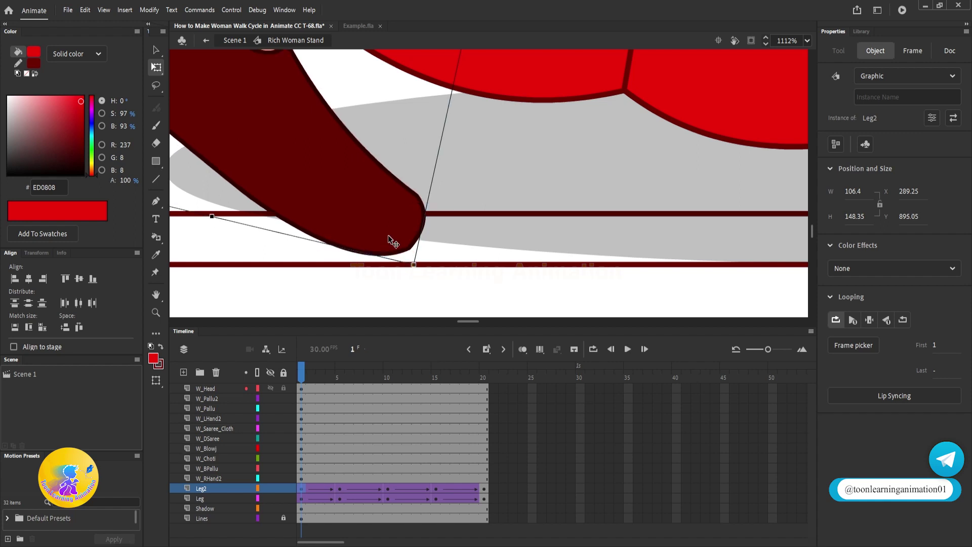
key("Down")
key("Down")
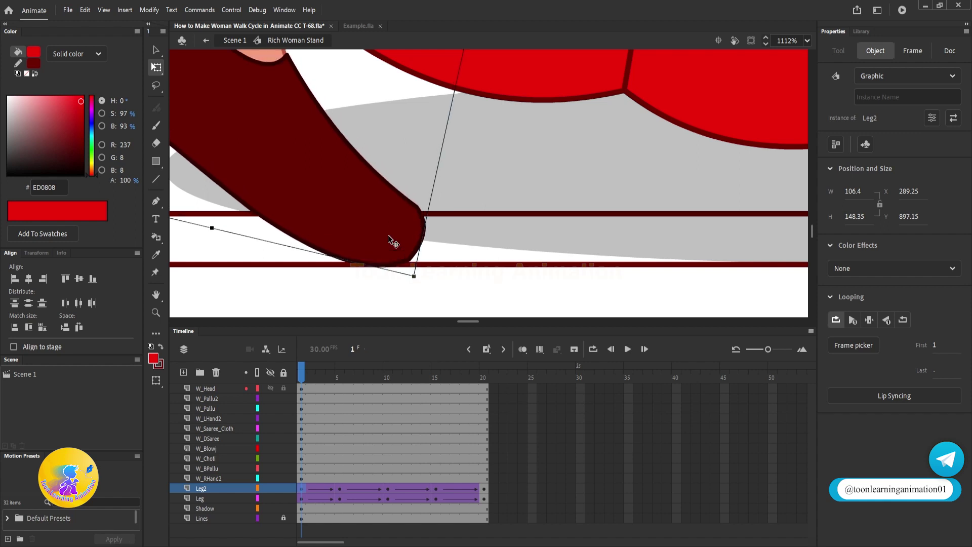
- At frame 5, nudge the lifted Leg2 down to Y 871.5
left_click(344, 375)
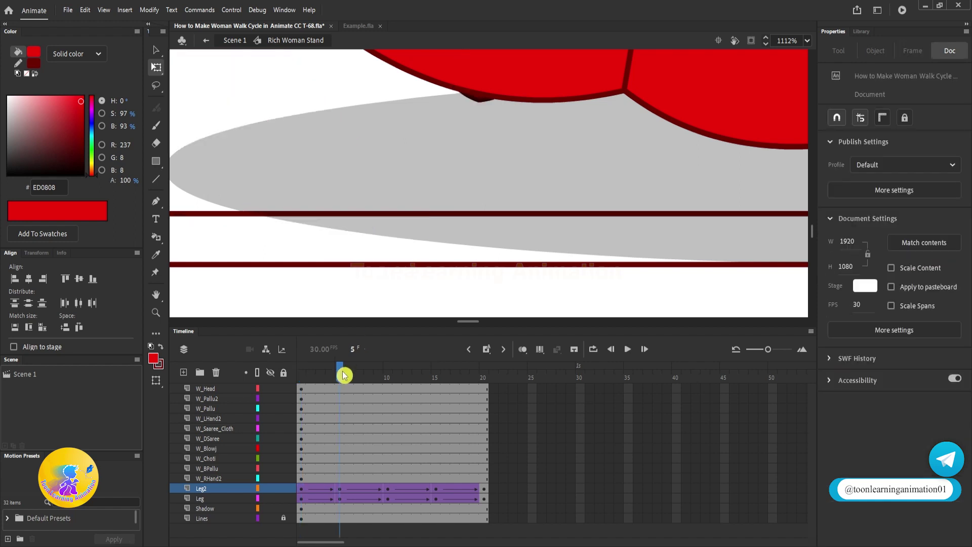
left_click(475, 100)
key("Down")
key("Down")
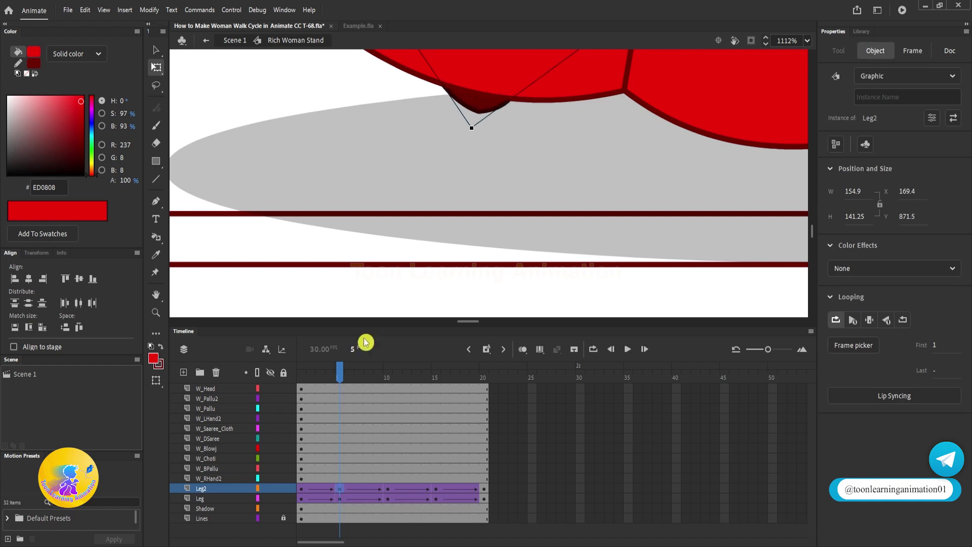
- At frame 10, nudge Leg up to Y 890.8 so its toe rests on the lower guide line
left_click(388, 375)
left_click(353, 202)
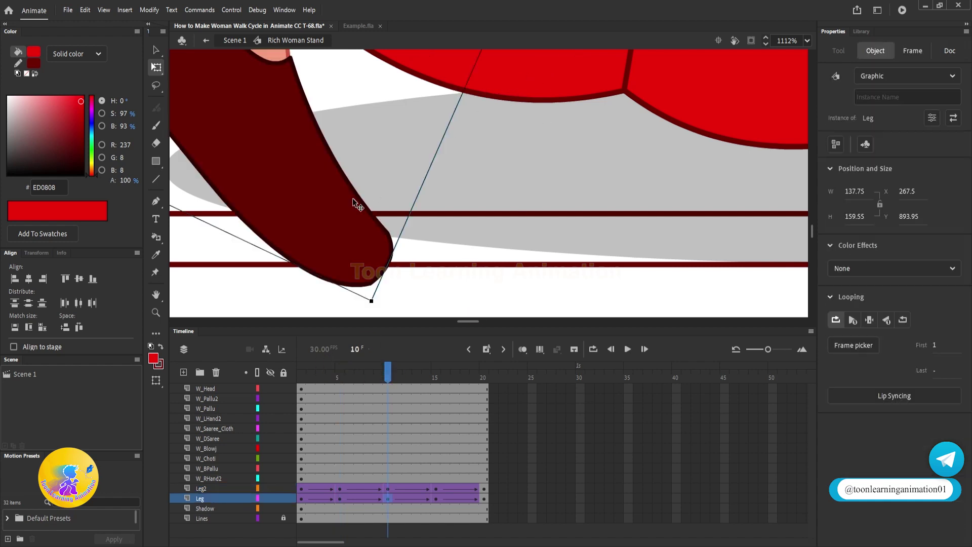
key("Up")
key("Up")
key("Up")
key("Up")
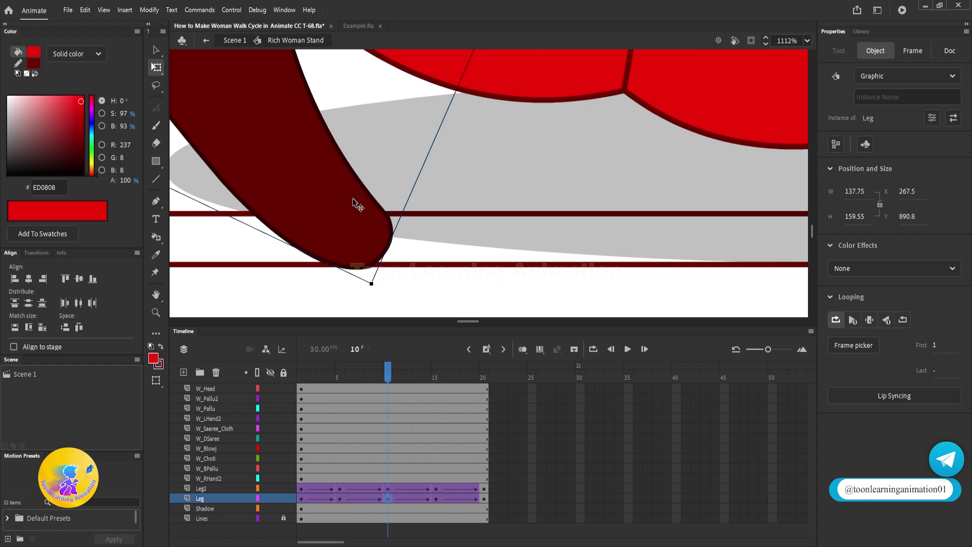
- Check the frame 15 pose and, at frame 20, nudge Leg2 down to Y 896.7 so its toe meets the lower guide line
left_click(436, 375)
scroll(362, 223, "down", 6)
scroll(362, 223, "right", 3)
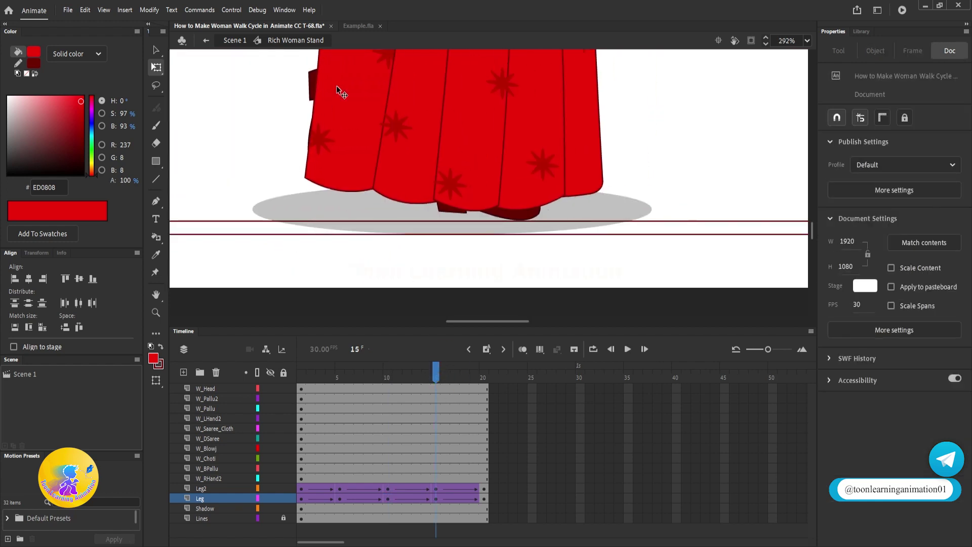
left_click(485, 378)
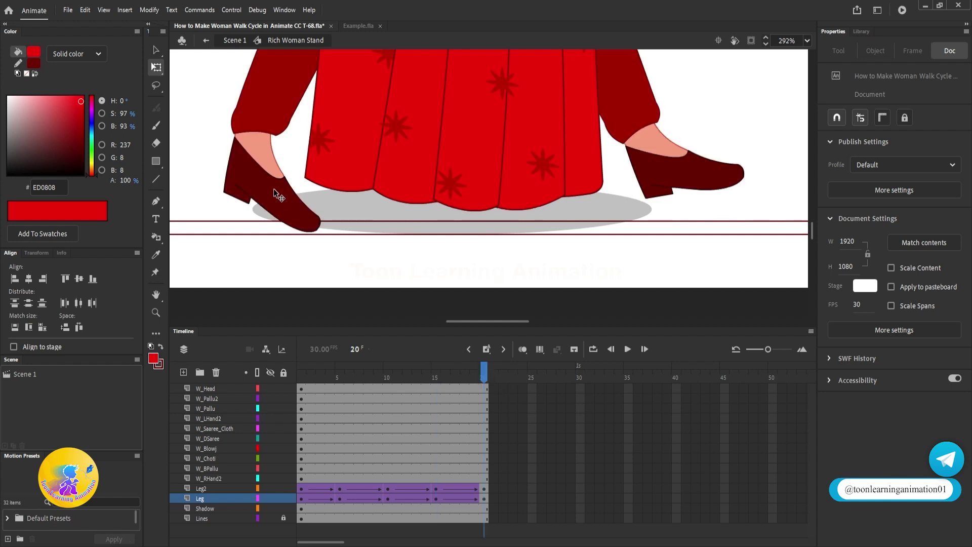
scroll(292, 245, "up", 4)
scroll(386, 186, "up", 1)
left_click(386, 186)
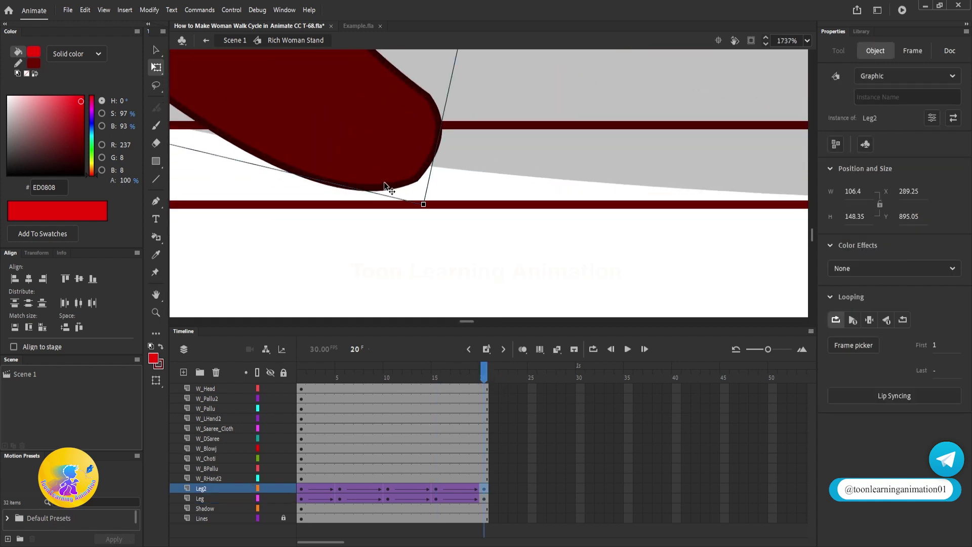
key("Down")
key("Down")
key("Down")
key("Down")
key("Down")
key("Down")
key("Down")
key("Down")
key("Down")
key("Down")
key("Down")
key("Down")
key("Down")
key("Down")
key("Down")
key("Down")
key("Down")
key("Down")
key("Down")
key("Down")
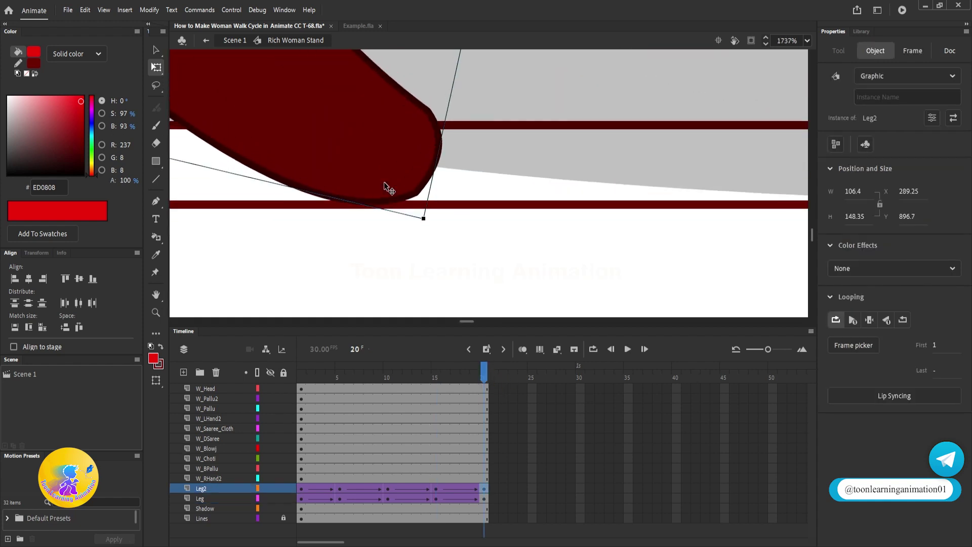
- At frame 1, lower the front Leg to about Y 924.95 so its heel meets the upper guide line
scroll(389, 189, "down", 3)
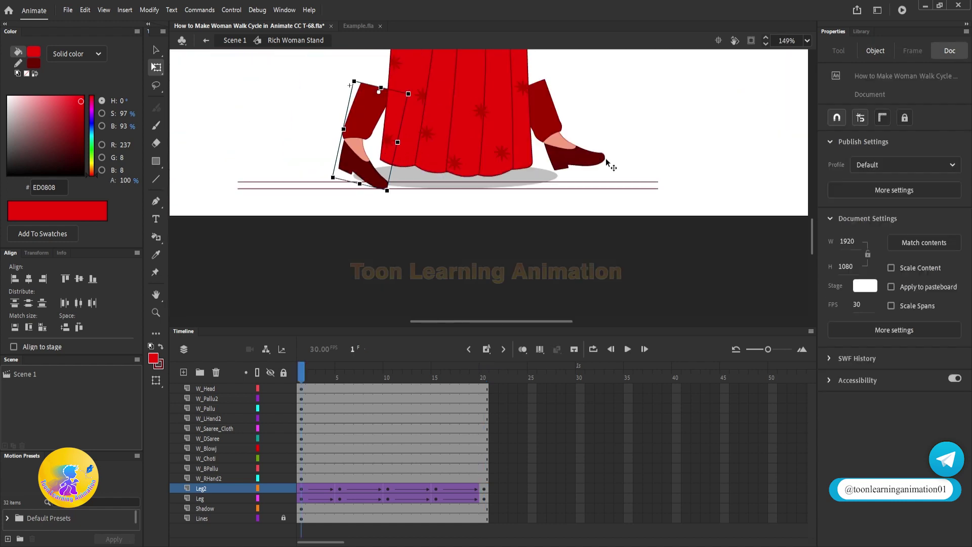
scroll(609, 174, "up", 2)
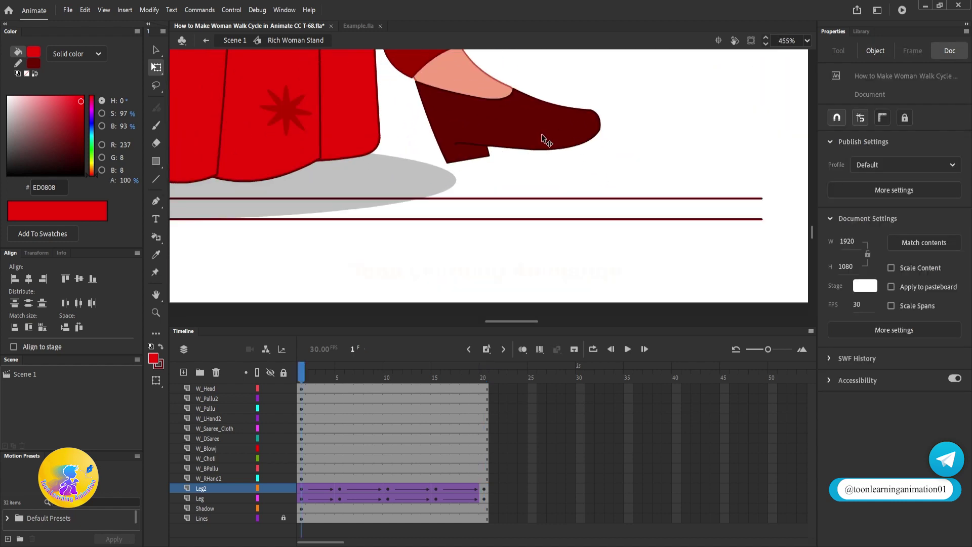
left_click_drag(539, 133, 547, 171)
scroll(546, 168, "down", 3)
left_click(307, 375)
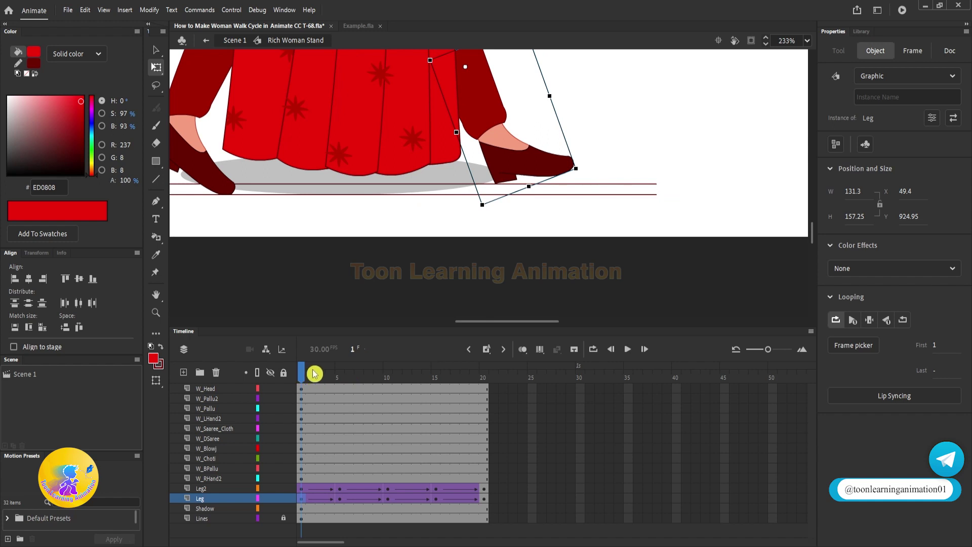
- At frame 10, lower the front Leg2 so its heel meets the upper guide line
left_click_drag(307, 376, 389, 385)
left_click(507, 182)
scroll(509, 180, "up", 4)
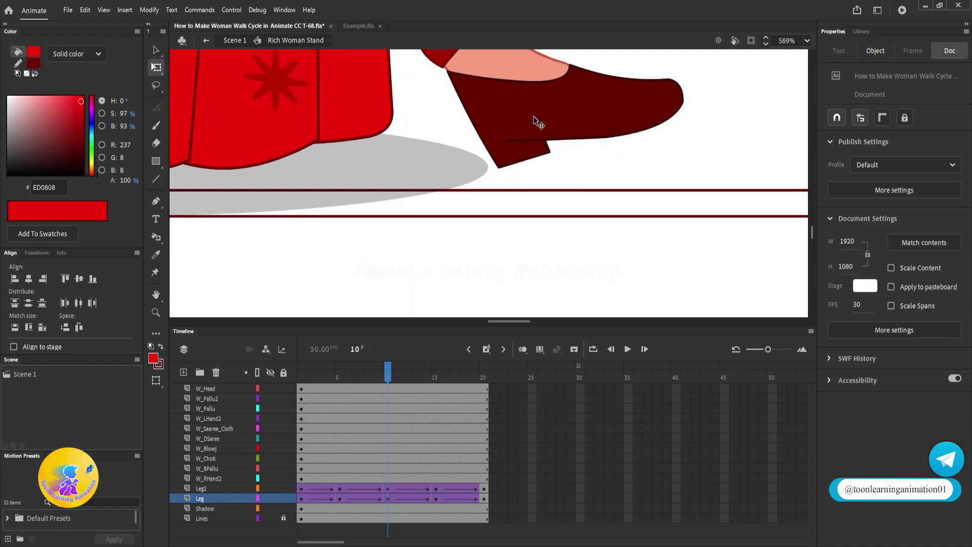
left_click_drag(536, 122, 516, 166)
- Lower the front Leg at frame 20 to the upper guide line at Y 924.7 and compare its heel with frame 1
left_click(490, 380)
scroll(517, 170, "down", 5)
left_click(303, 379)
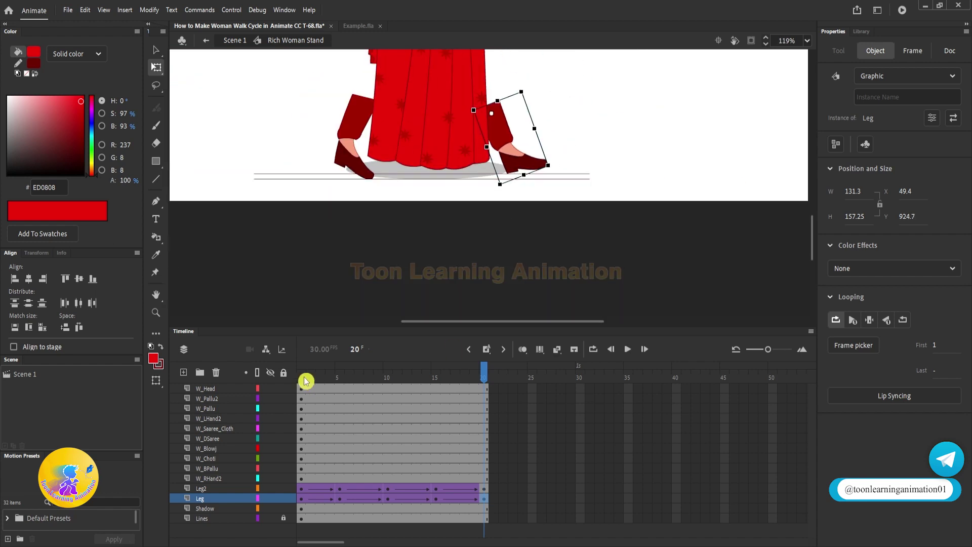
left_click(486, 380)
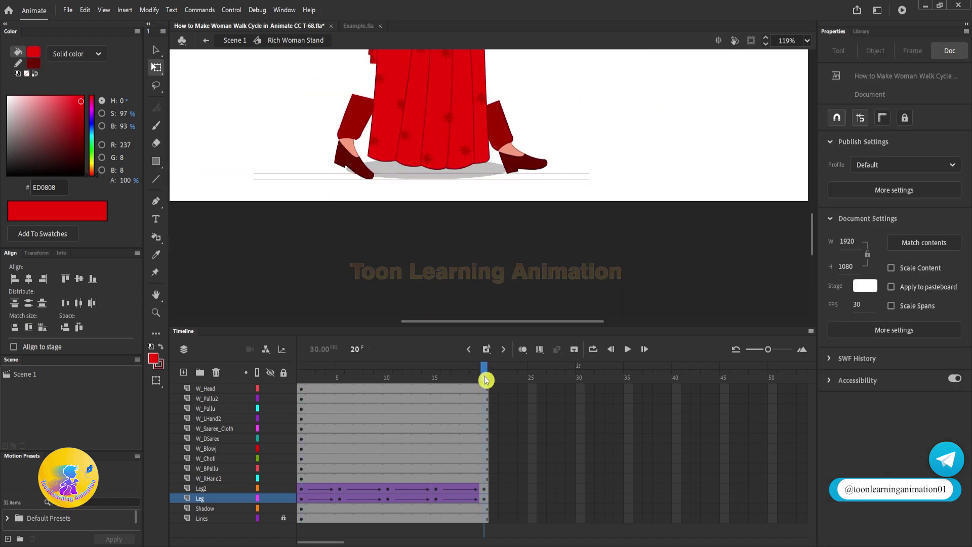
scroll(512, 173, "up", 5)
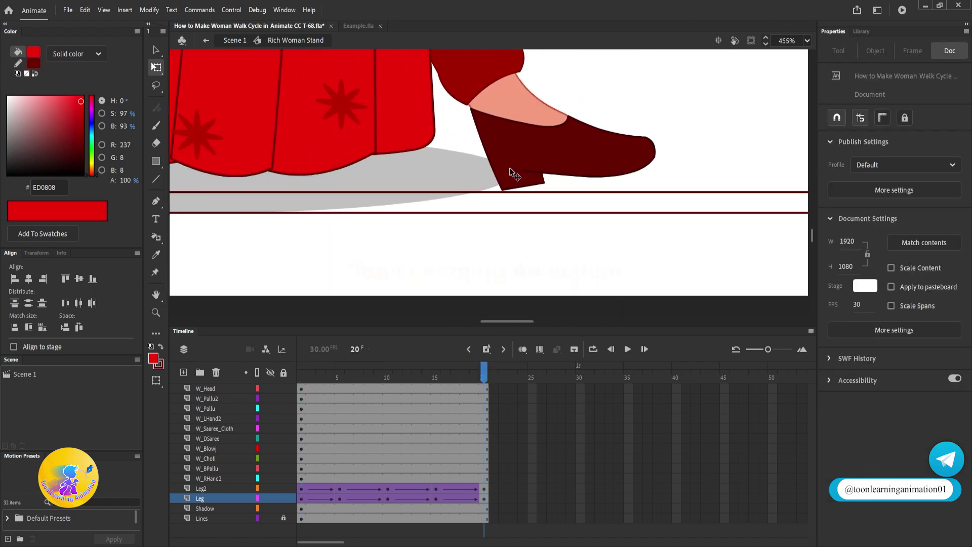
left_click(303, 378)
left_click(487, 380)
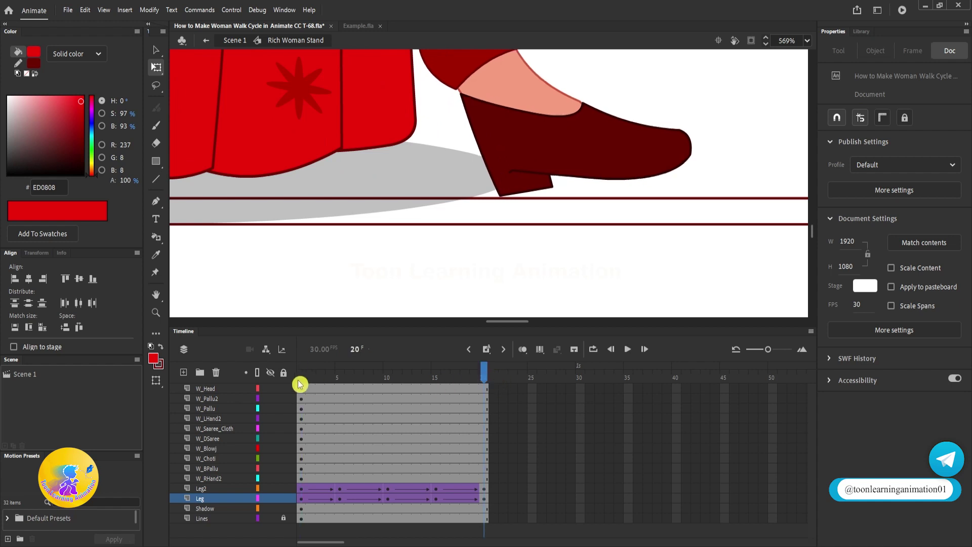
scroll(523, 157, "up", 3)
left_click(493, 186)
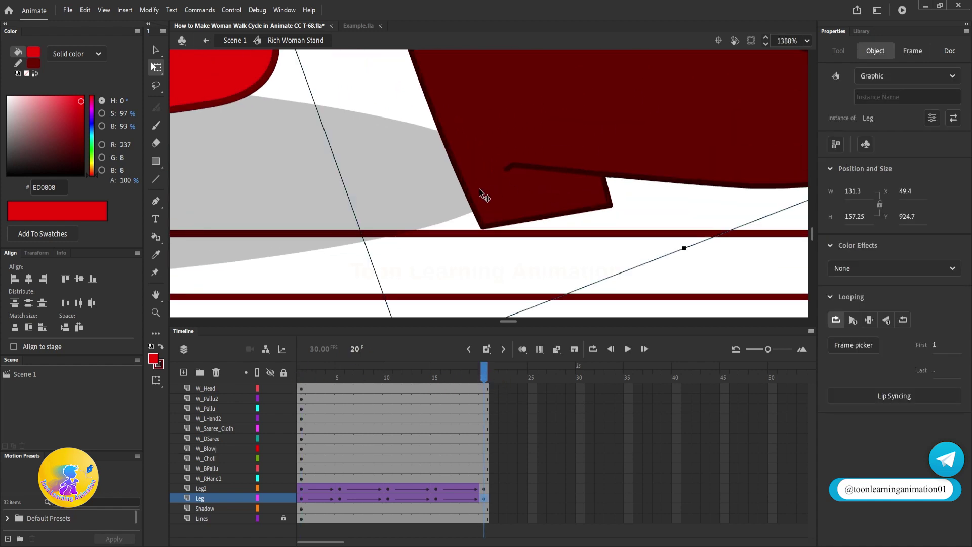
- Copy the Leg layer's frame 1 keyframe onto frame 20 and remove the classic tween from frame 20
left_click(301, 499)
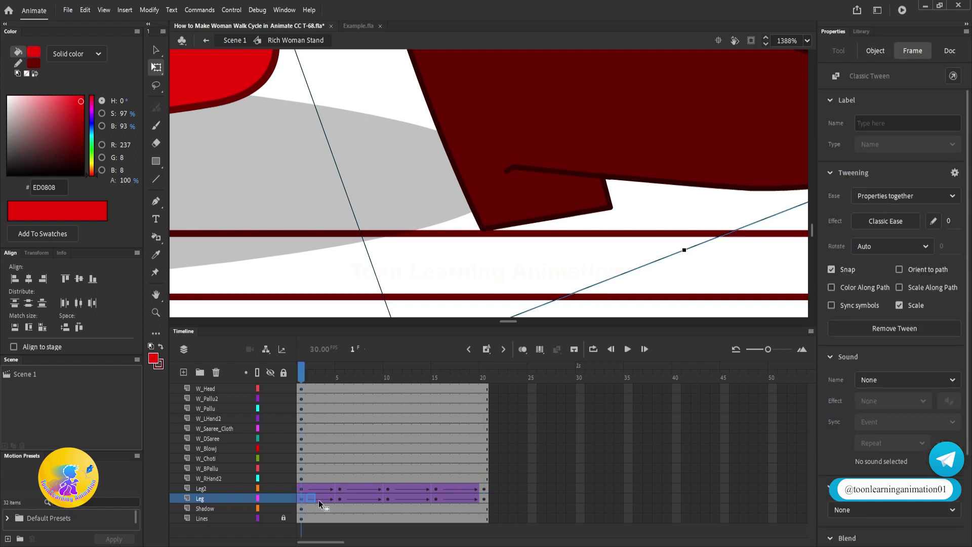
left_click_drag(481, 499, 482, 500)
right_click(482, 500)
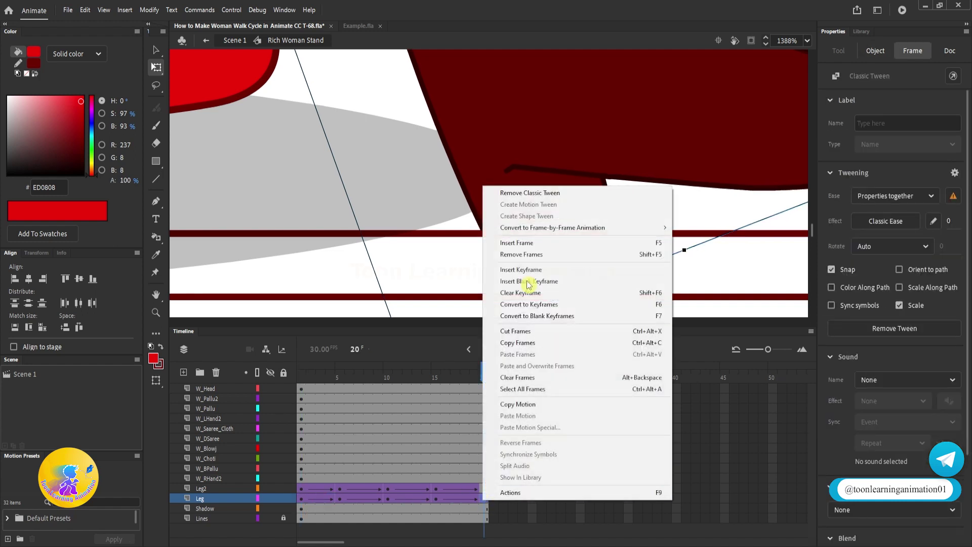
left_click(521, 194)
- Scrub through and play back the leg motion over the 20 frames
scroll(489, 223, "down", 7)
scroll(488, 223, "down", 5)
left_click(653, 167)
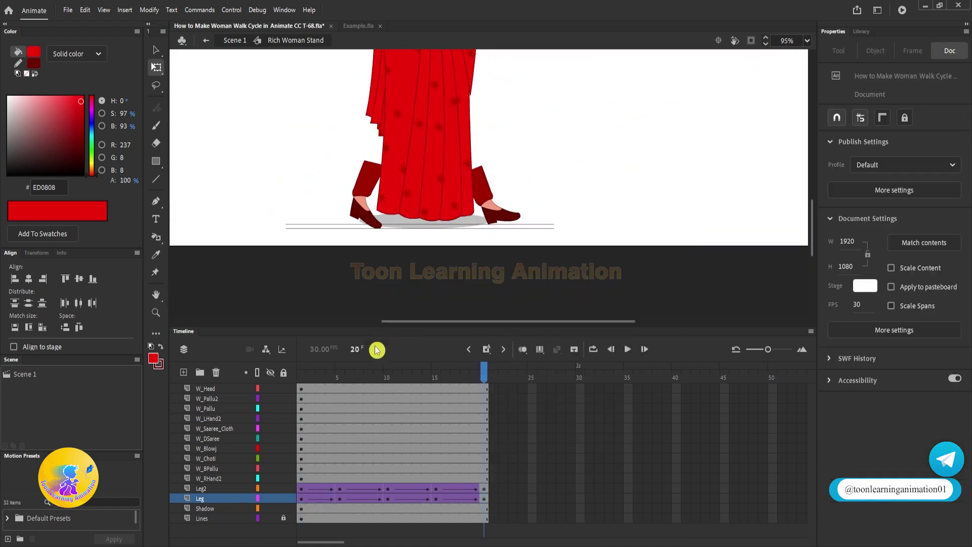
left_click_drag(353, 374, 486, 424)
key("v")
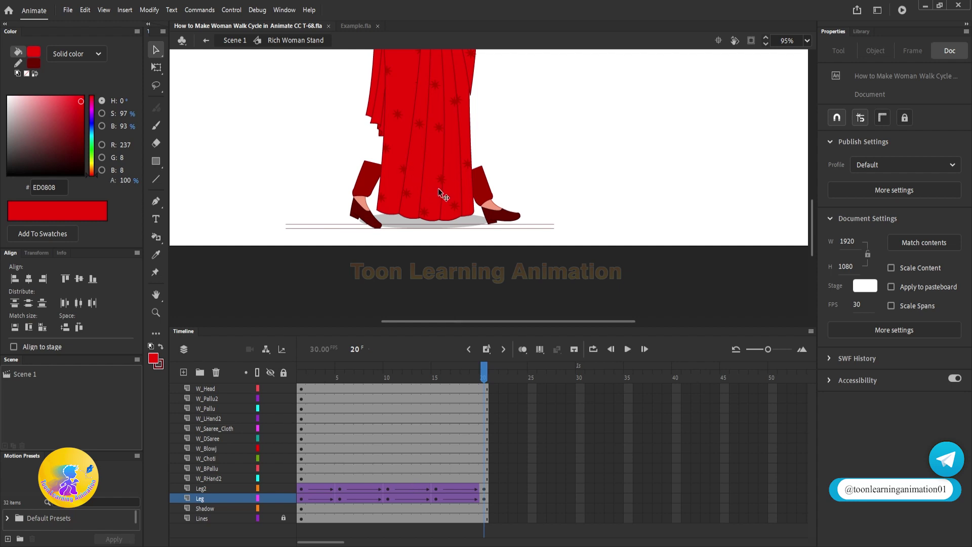
key("Return")
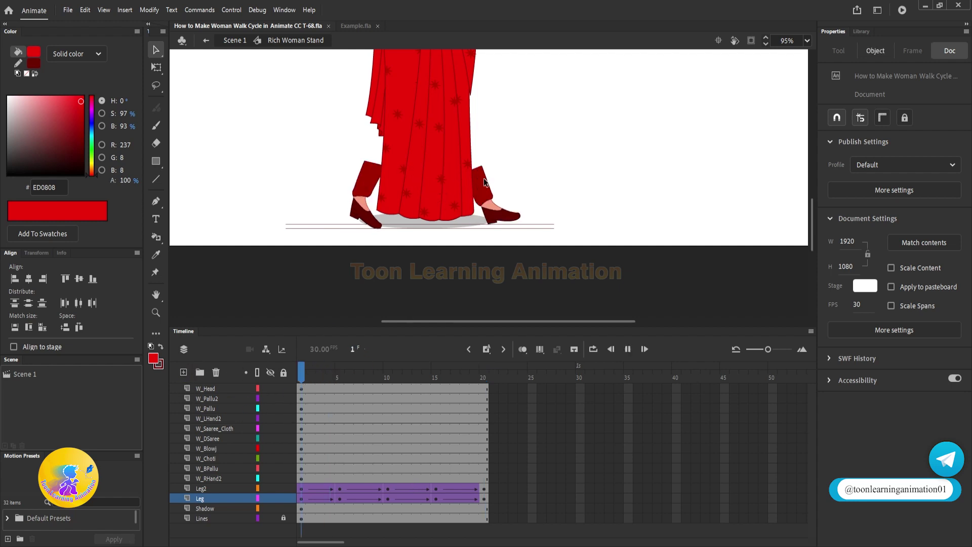
- Insert frames across all layers within each of the four leg tween spans, shifting the keyframes to frames 8, 16, 24 and 31
left_click(313, 380)
key("F5")
key("F5")
key("F5")
left_click(397, 378)
key("F5")
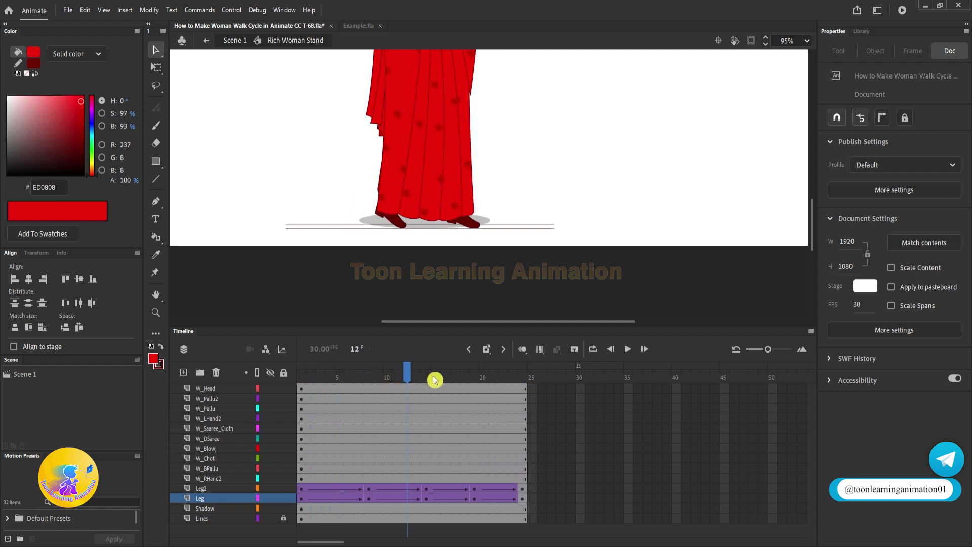
key("F5")
key("F5")
left_click(469, 379)
key("F5")
key("F5")
key("F5")
left_click(540, 379)
key("F5")
key("F5")
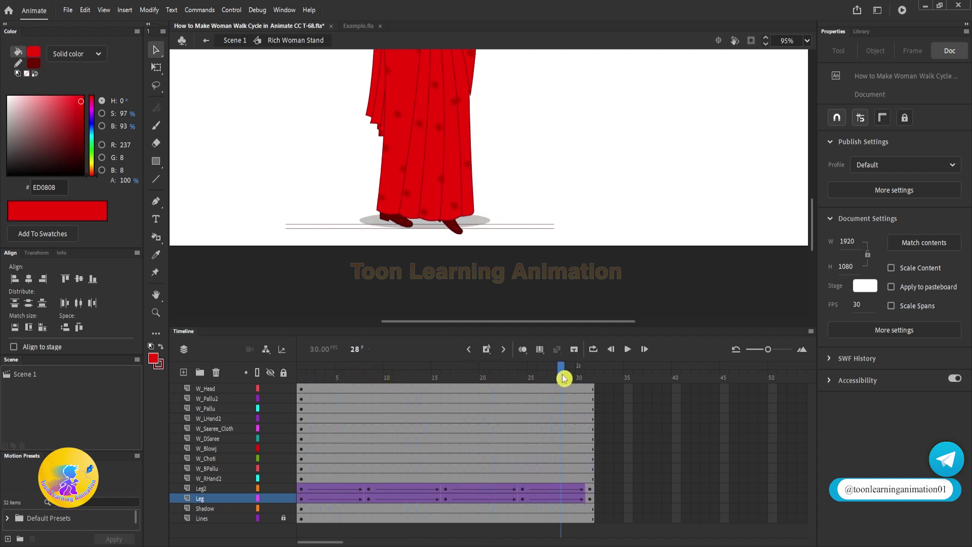
- Insert one frame across all layers in the last and first leg tween spans, shifting the leg keyframes to frames 9, 17, 25 and 33
key("F5")
left_click(301, 378)
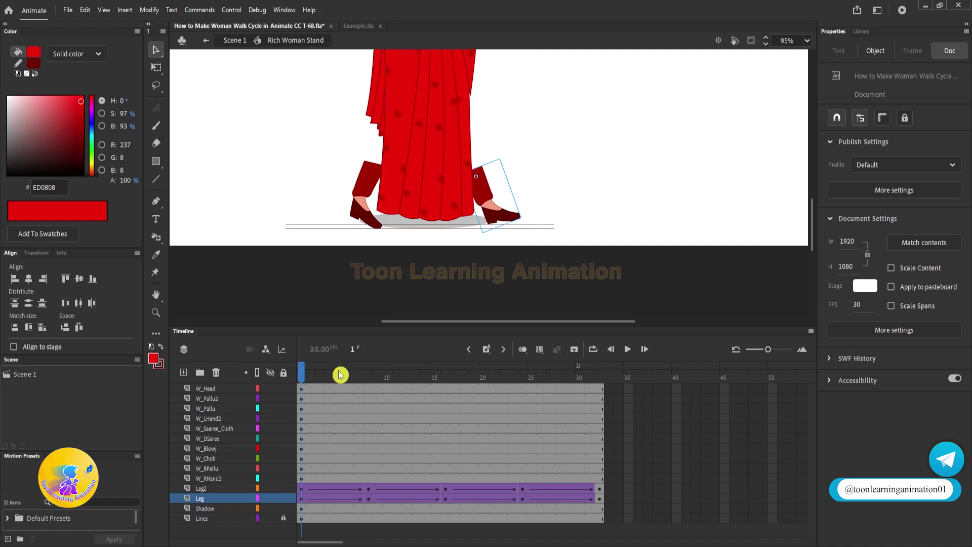
key("Return")
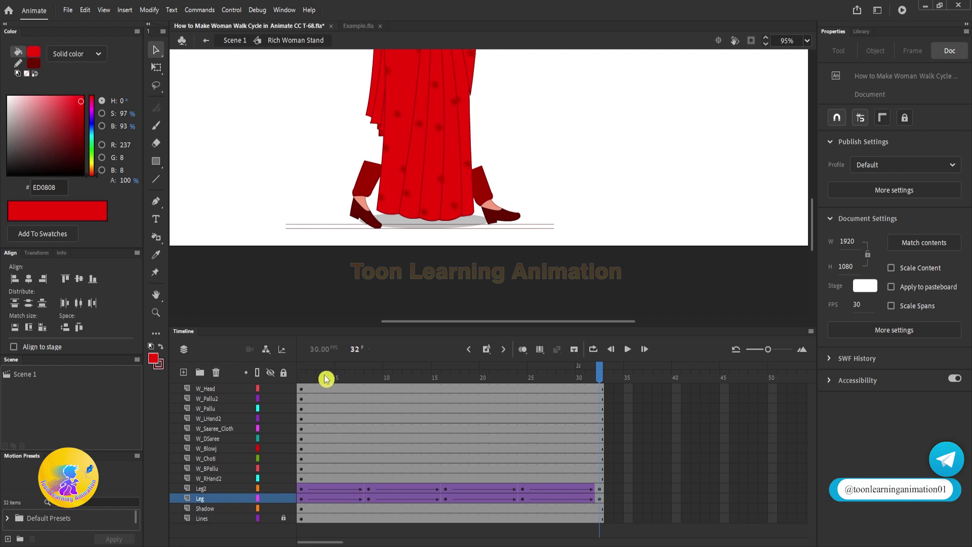
left_click(330, 378)
key("F5")
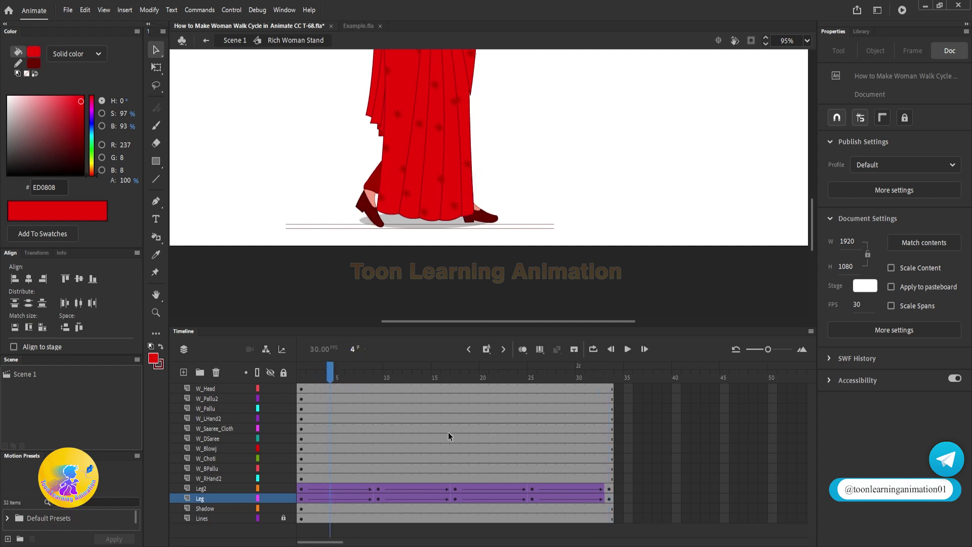
- Check the leg poses at the keyframes on frames 1, 9, 17, 25 and 33
left_click_drag(331, 374, 302, 374)
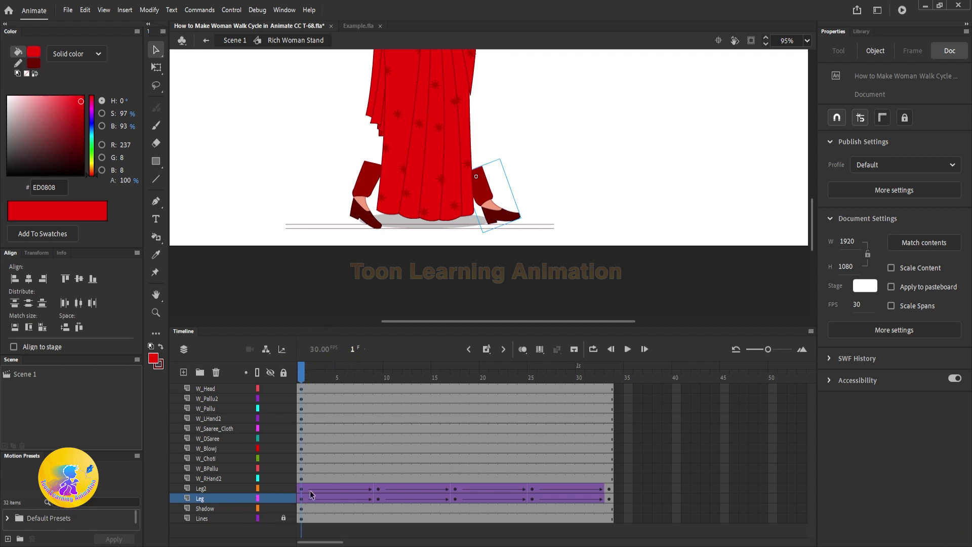
left_click(377, 380)
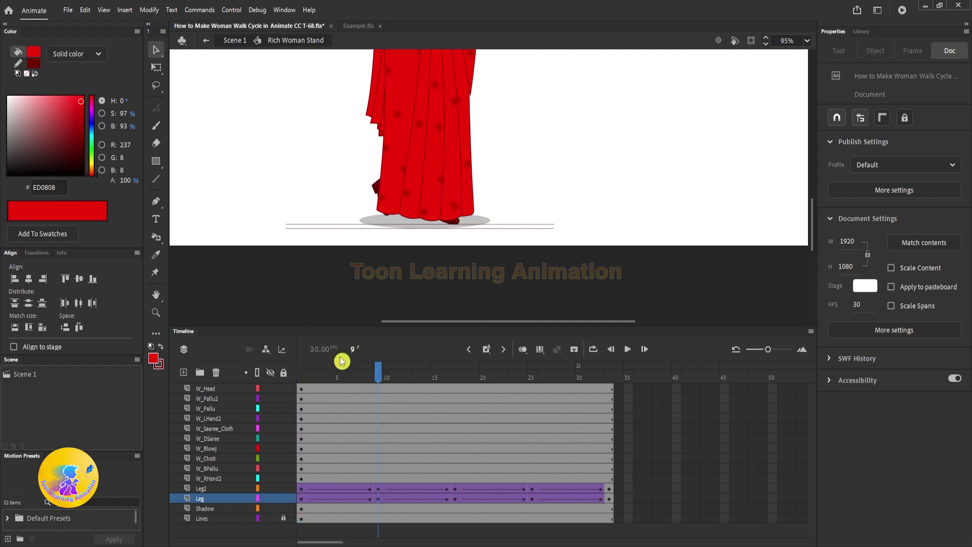
left_click(454, 379)
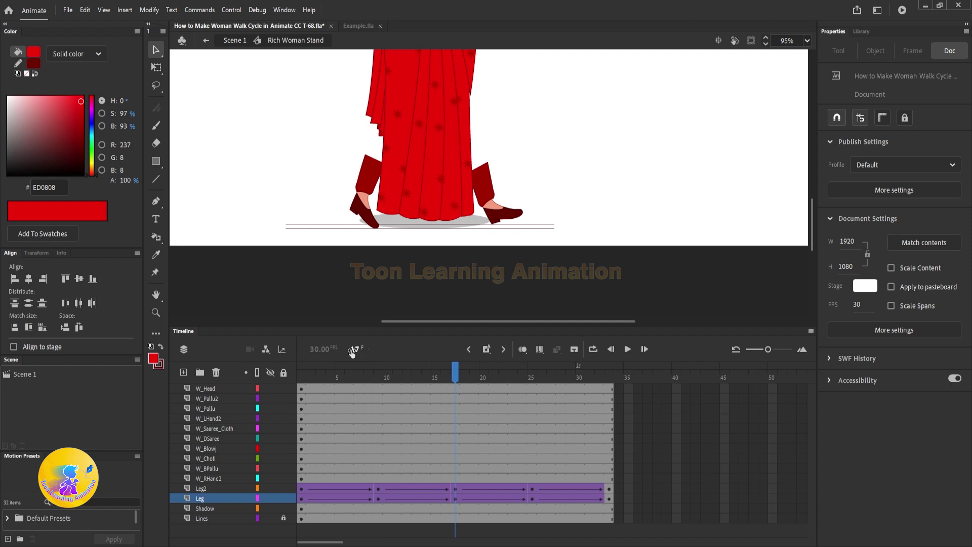
left_click(535, 380)
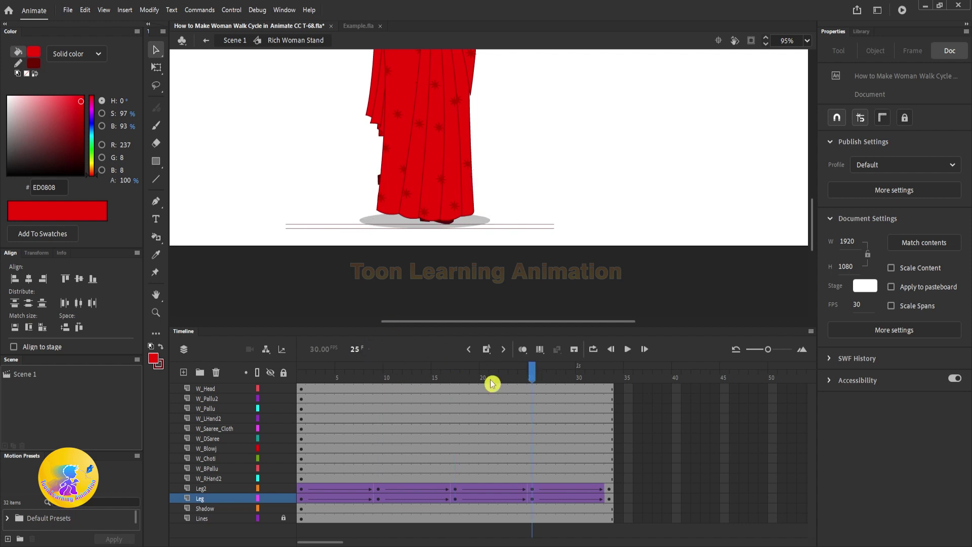
left_click(609, 381)
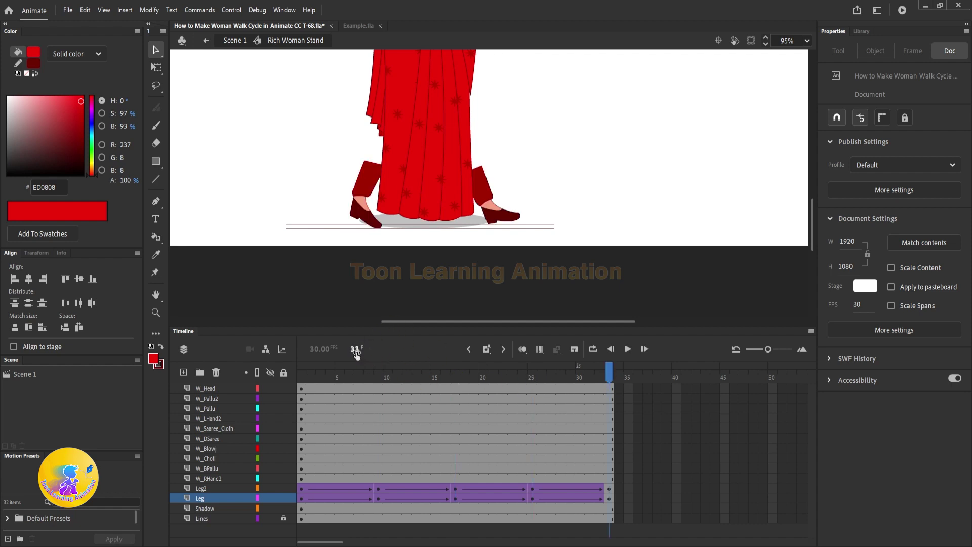
- Extend the layers inside the W DSaree symbol to frame 33 and return to the Rich Woman Stand symbol
left_click(391, 165)
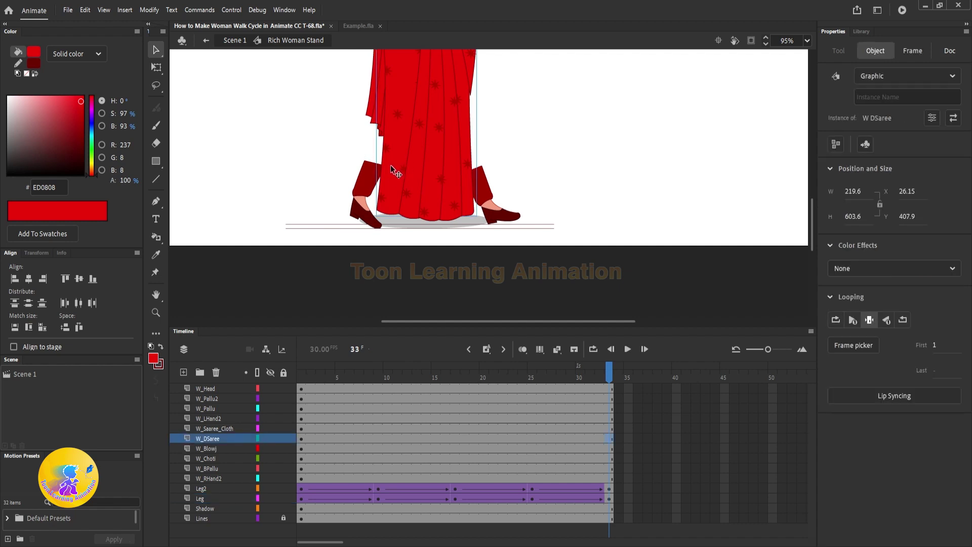
double_click(383, 185)
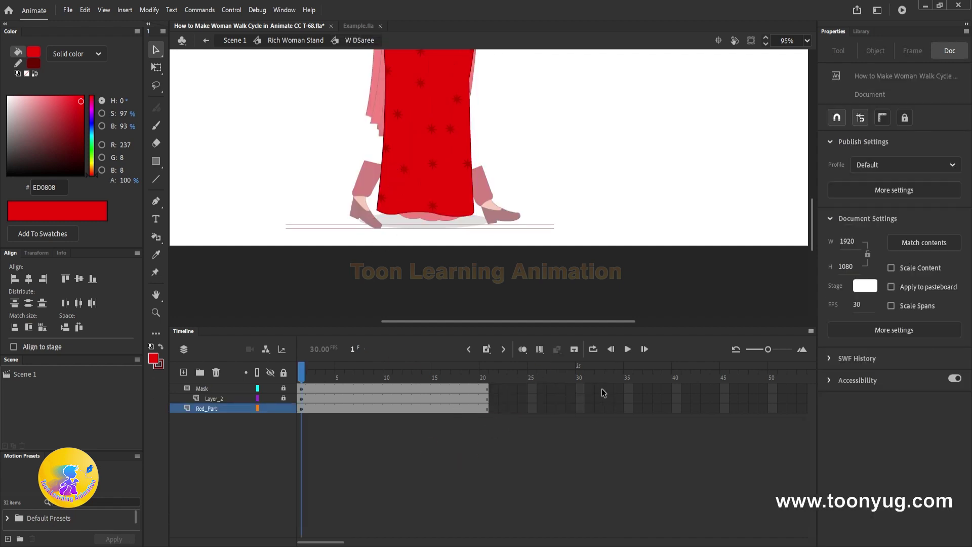
left_click(610, 409)
key("F5")
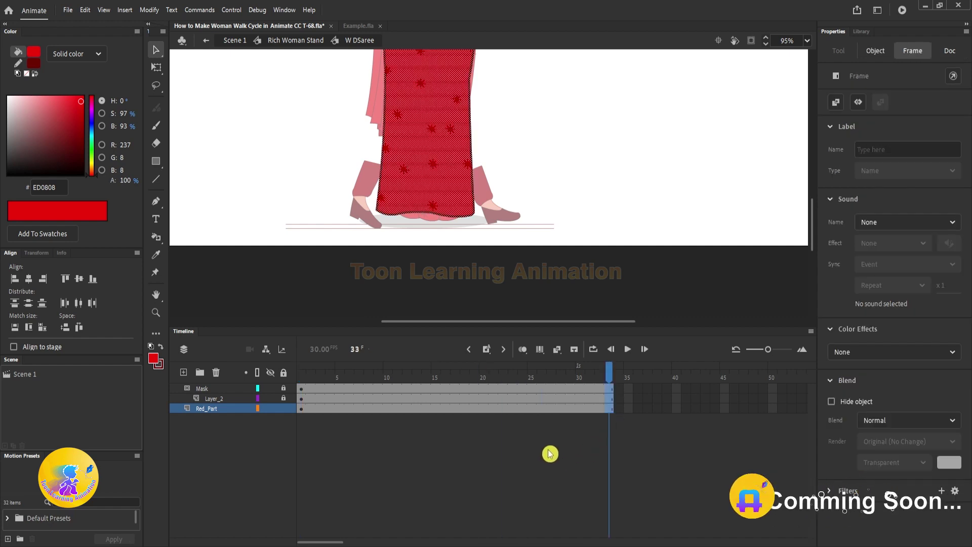
double_click(582, 276)
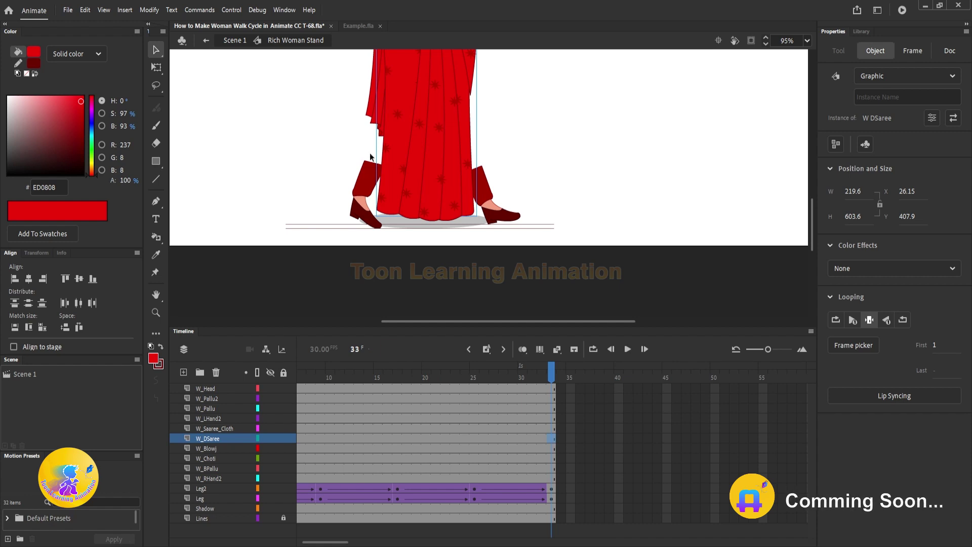
- Inside W DSaree at frame 1, pull the Red_Part shape's rear hem corner outward and down to the back leg's ankle
double_click(394, 188)
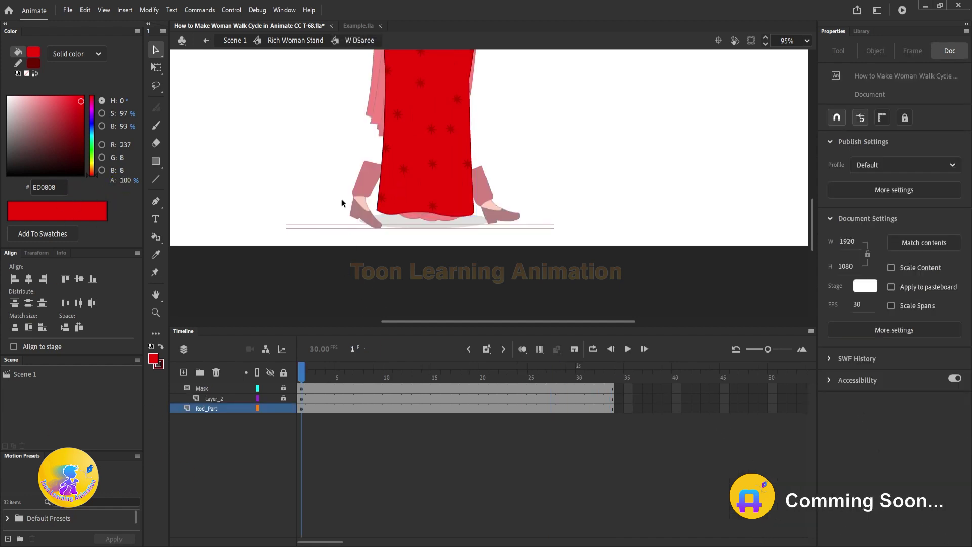
scroll(339, 173, "up", 4)
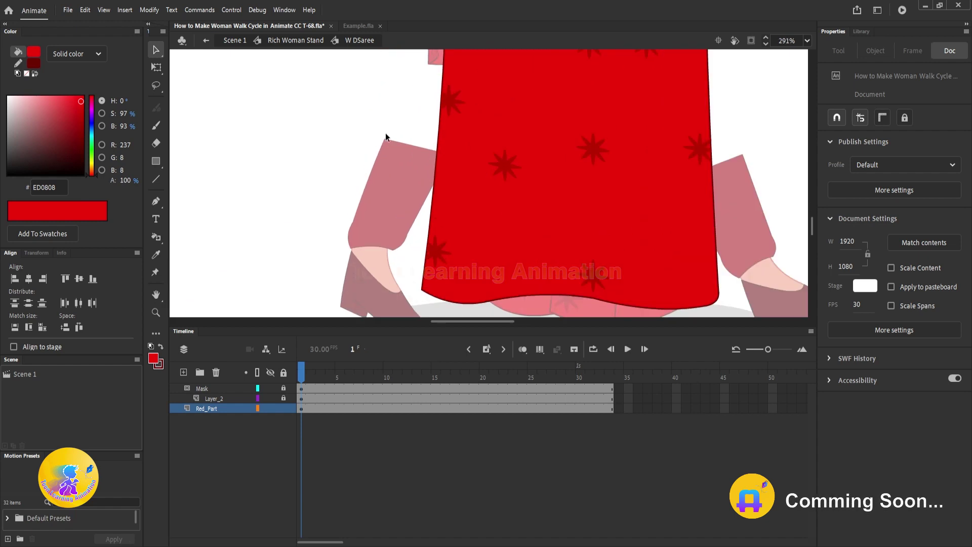
left_click_drag(397, 176, 436, 173)
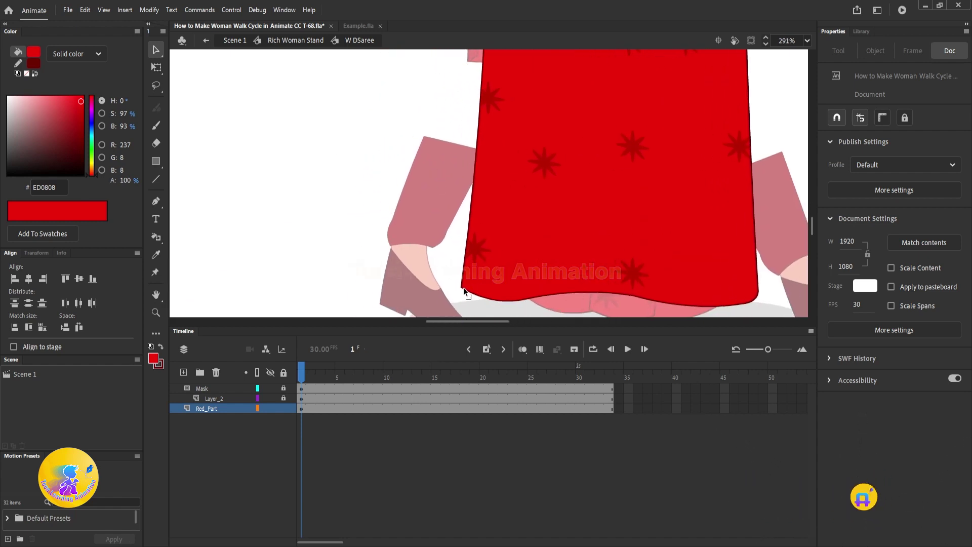
left_click_drag(462, 287, 402, 163)
left_click_drag(490, 183, 426, 173)
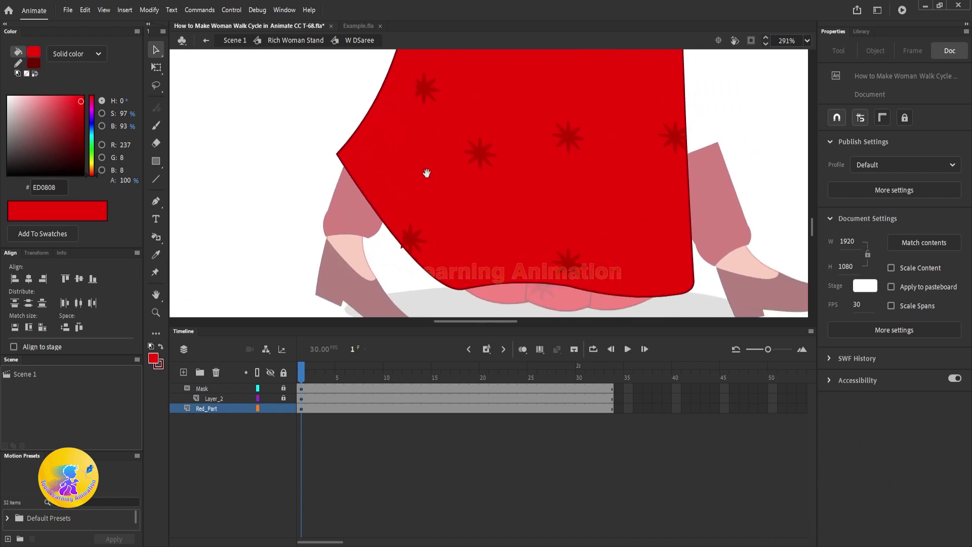
left_click_drag(336, 153, 321, 214)
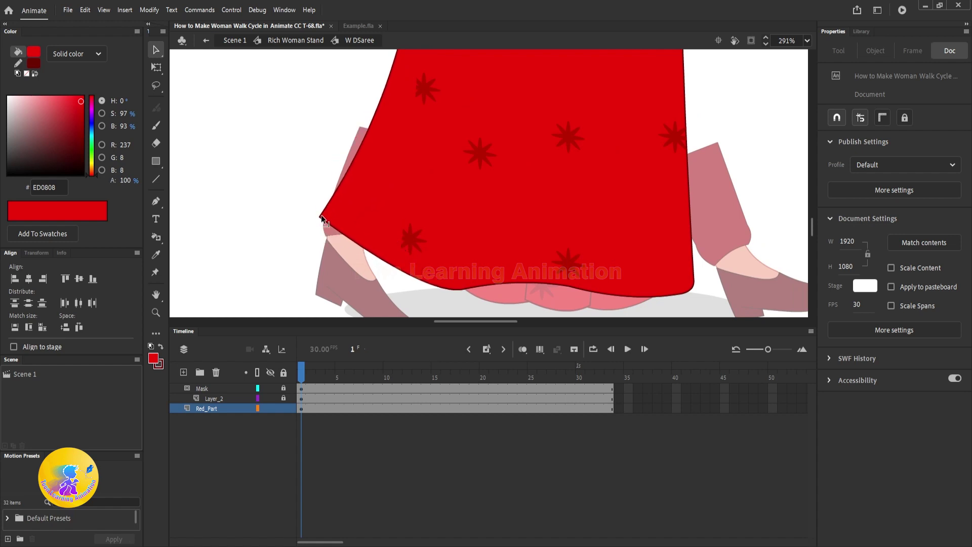
left_click_drag(378, 114, 388, 201)
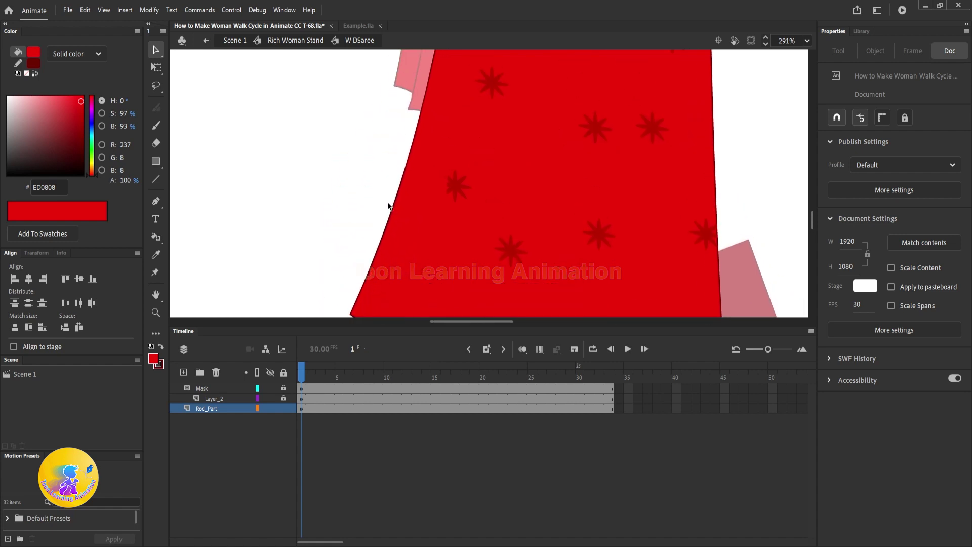
scroll(470, 235, "down", 4)
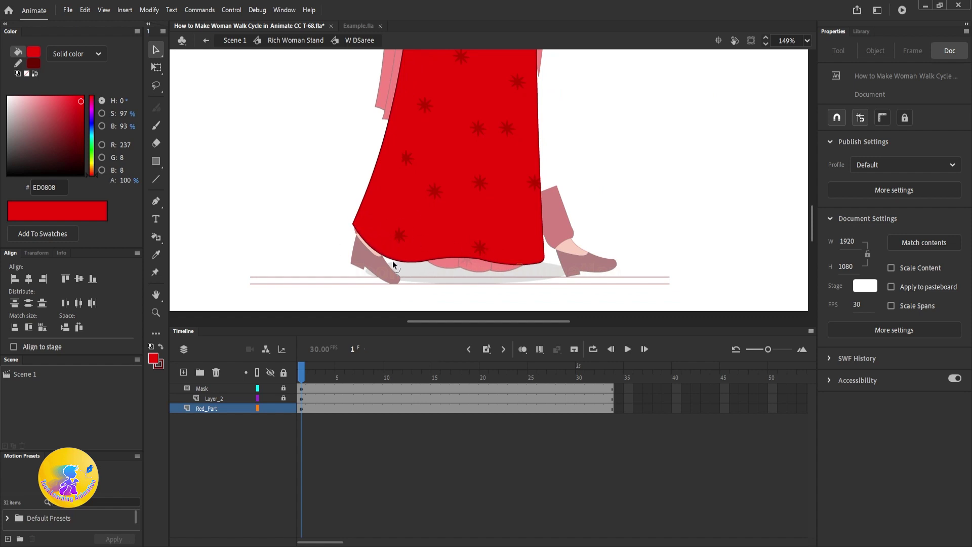
- Pull the front hem corner of the Red_Part shape out over the front leg and adjust the hem curve beside the ankle
left_click_drag(545, 257, 575, 221)
scroll(539, 275, "up", 3)
scroll(539, 275, "up", 3)
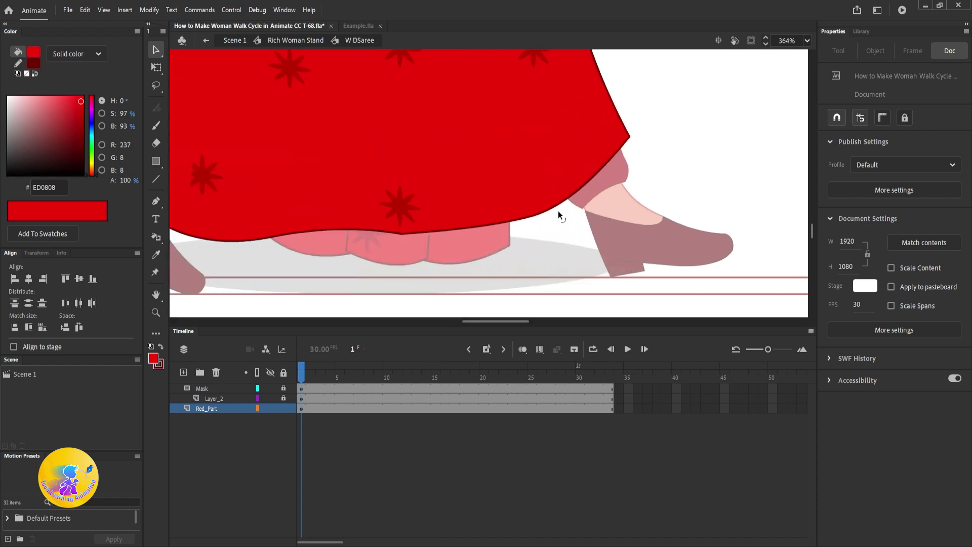
mouse_move(562, 209)
left_mouse_down()
mouse_move(567, 226)
mouse_move(555, 210)
left_mouse_up()
scroll(396, 242, "down", 2)
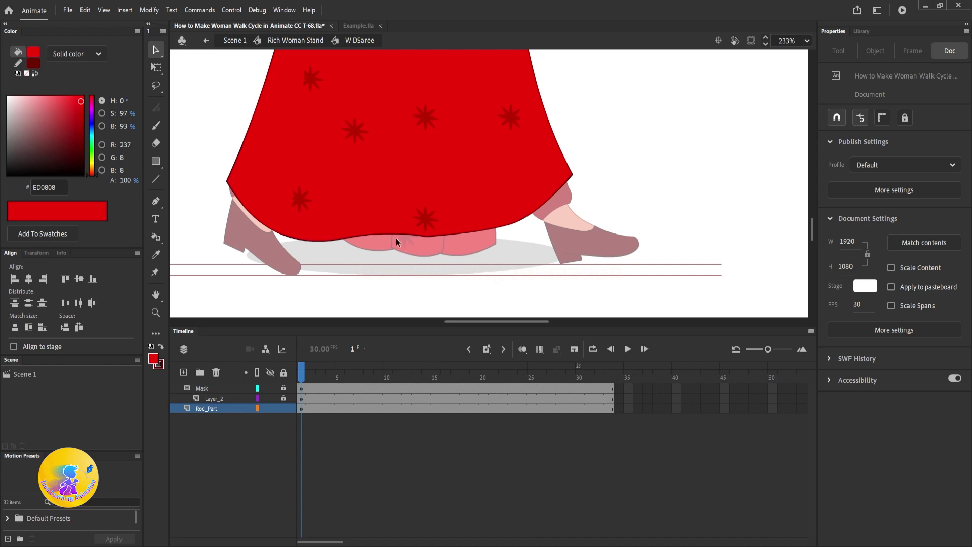
- Reshape the bottom edge of the Red_Part saree at frame 1 into one smooth curve between both hem corners
scroll(396, 239, "up", 2)
left_click_drag(347, 230, 350, 242)
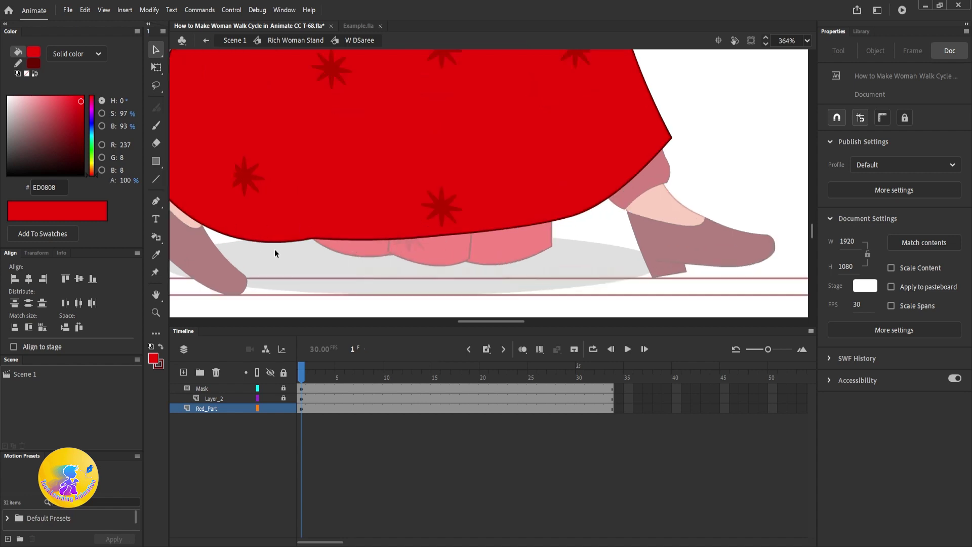
mouse_move(256, 238)
left_mouse_down()
mouse_move(248, 205)
mouse_move(256, 222)
left_mouse_up()
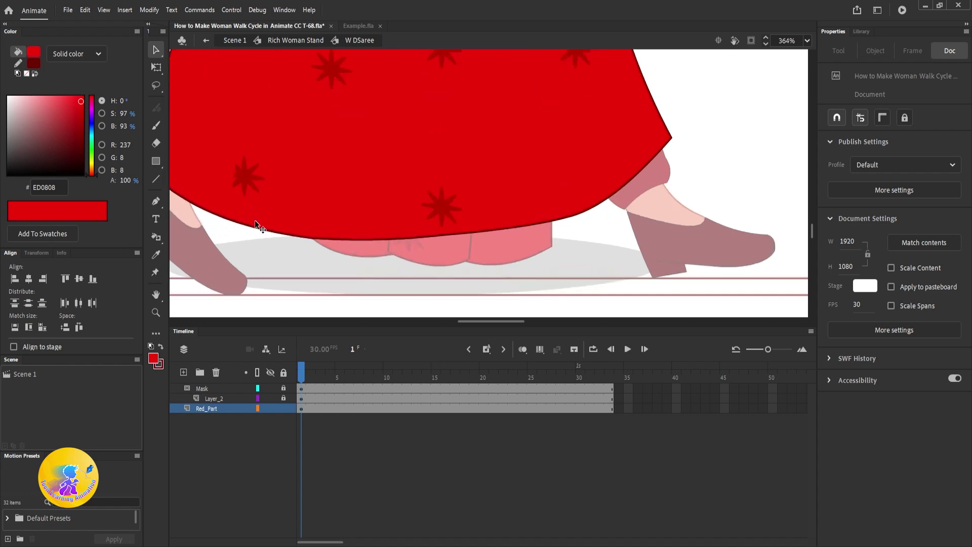
scroll(518, 227, "down", 2)
scroll(527, 233, "up", 2)
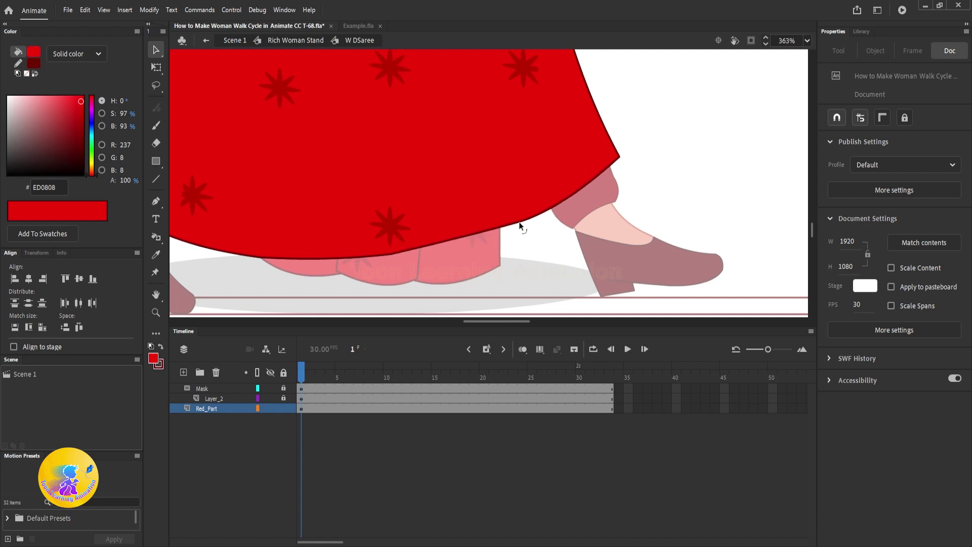
left_click_drag(520, 223, 521, 227)
scroll(522, 227, "down", 3)
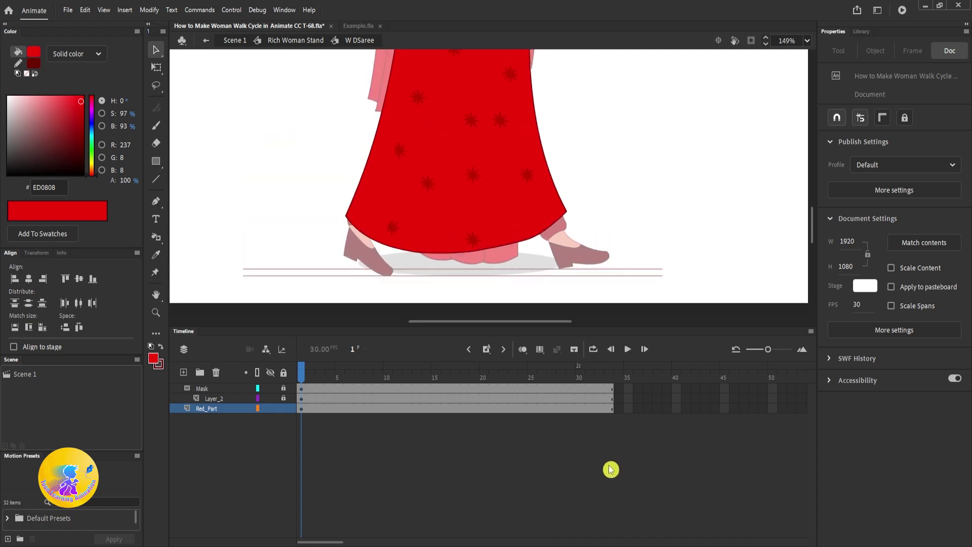
- Add keyframes to the Red_Part layer at frames 33 and 17, viewing the frame 17 leg pose in the parent symbol
left_click(610, 409)
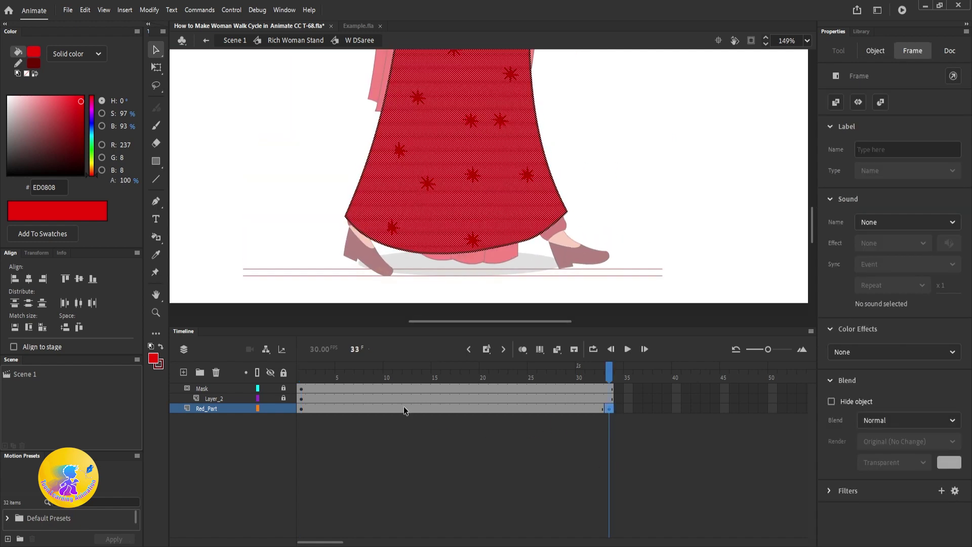
double_click(672, 208)
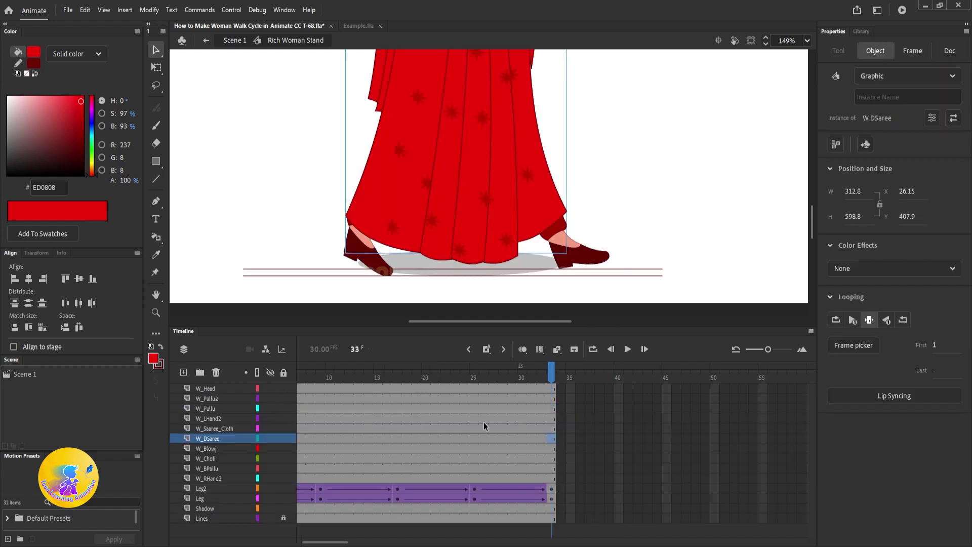
left_click_drag(408, 378, 455, 389)
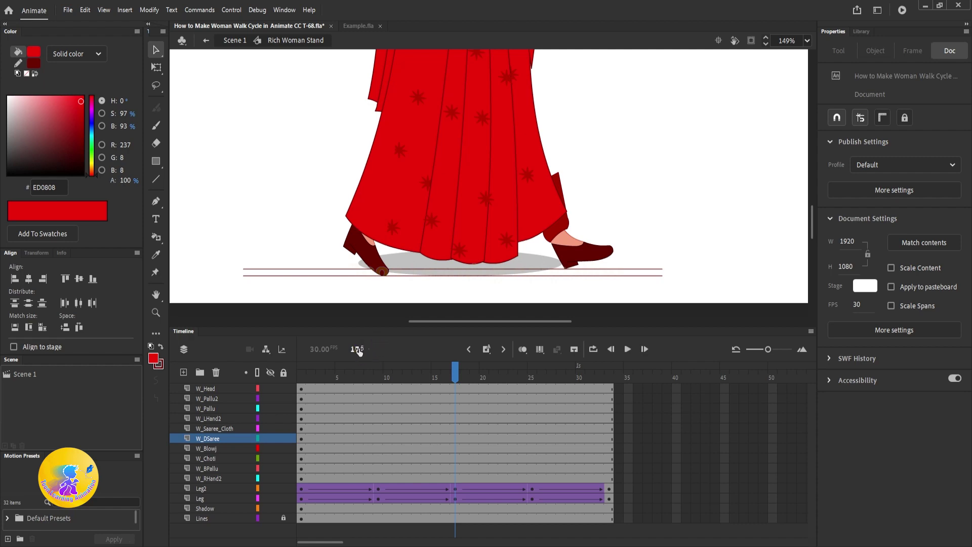
double_click(367, 205)
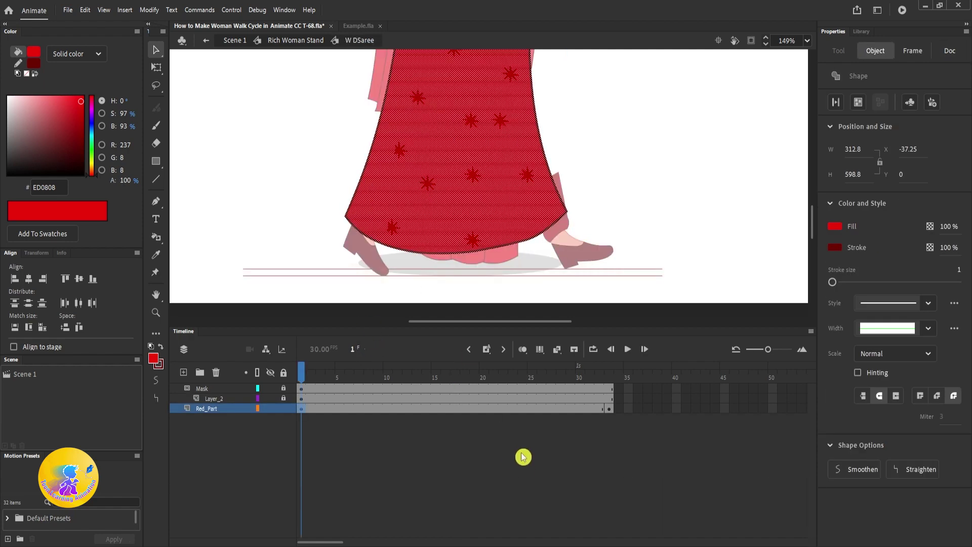
left_click(457, 409)
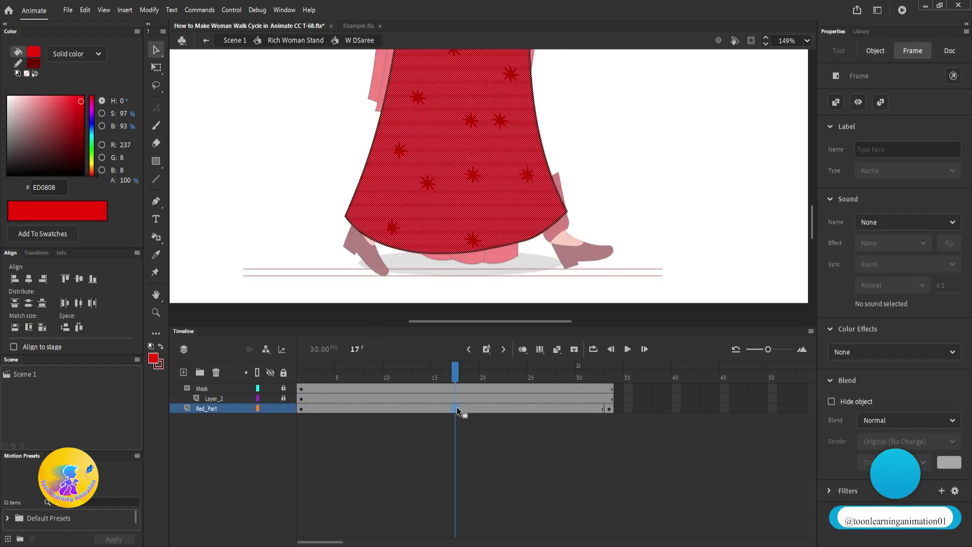
left_click(658, 190)
key("F6")
- Adjust both hem corners and the front side curve of the Red_Part shape at frame 17 to cover the legs
scroll(346, 233, "up", 5)
left_click_drag(347, 171, 365, 135)
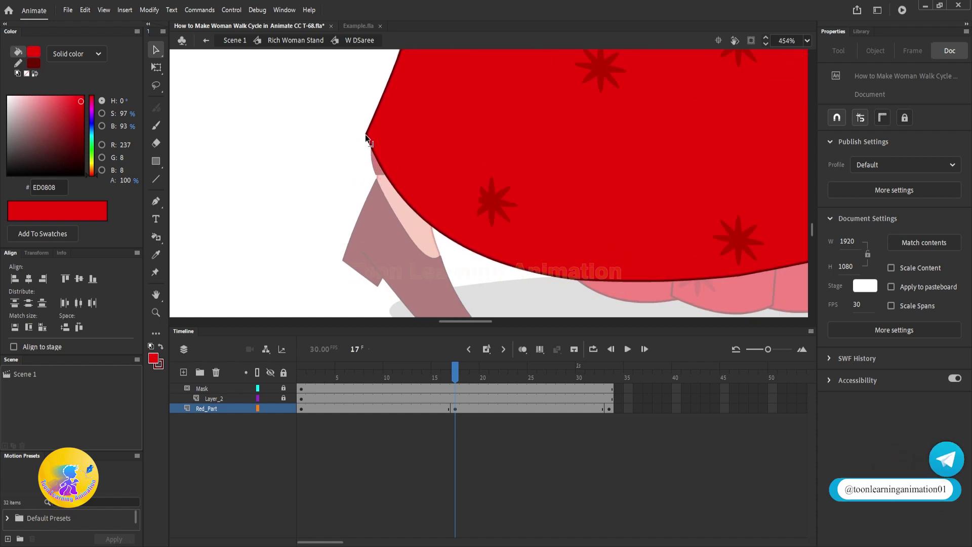
scroll(541, 153, "down", 3)
scroll(585, 200, "up", 2)
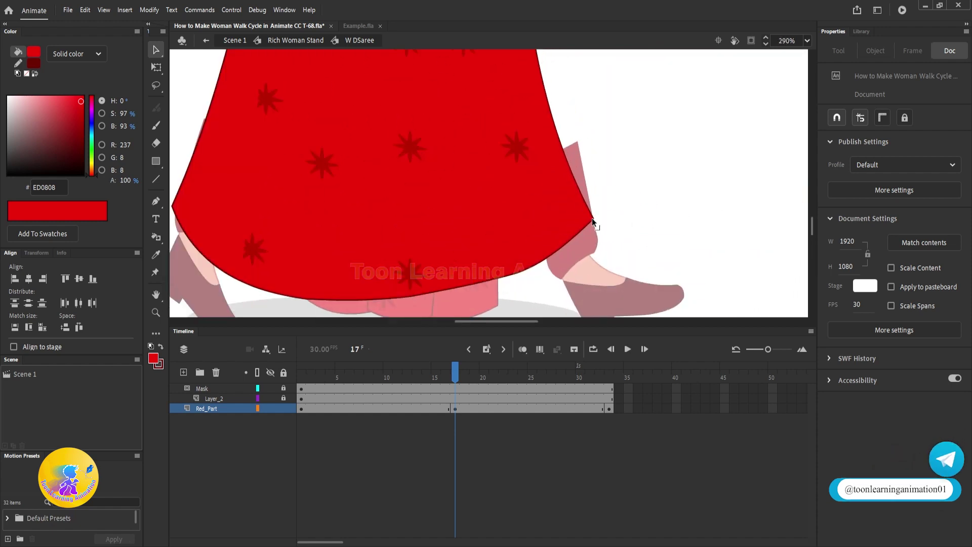
left_click_drag(593, 219, 597, 210)
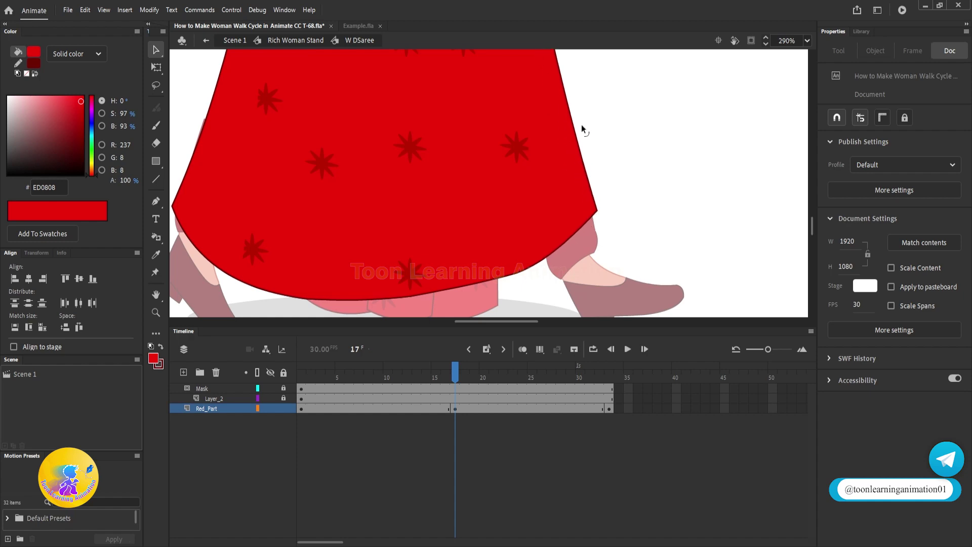
scroll(582, 132, "down", 4)
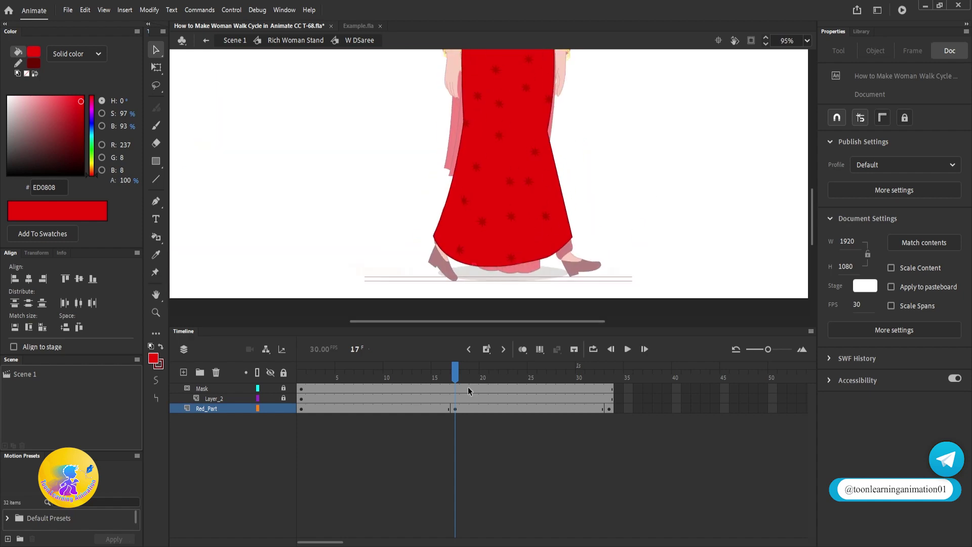
- Create shape tweens on the Red_Part layer for the spans on both sides of the frame 17 keyframe
left_click(436, 409)
right_click(437, 409)
left_click(504, 123)
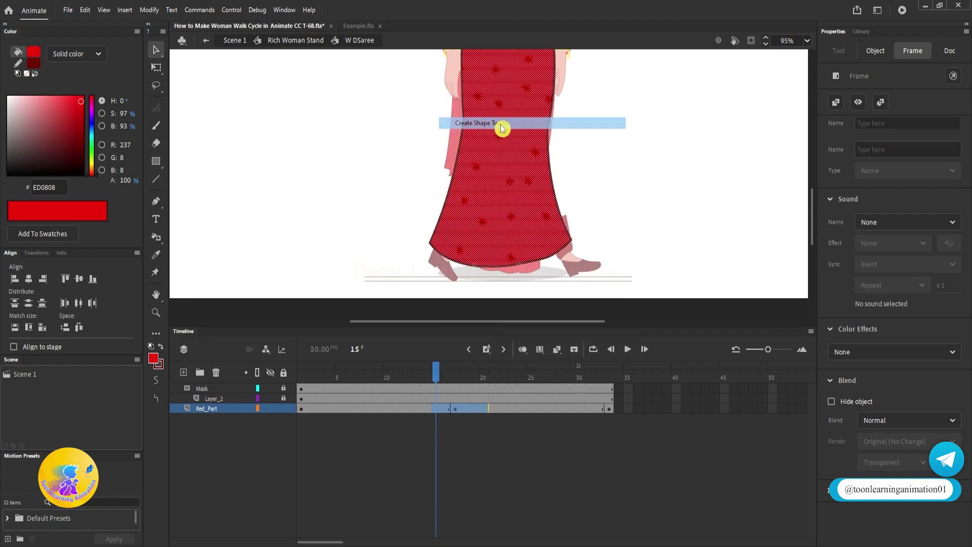
- Scrub the Red_Part shape tween and check the leg poses at frames 9 and 25 in the Rich Woman Stand symbol
mouse_move(430, 375)
left_mouse_down()
mouse_move(372, 376)
mouse_move(448, 376)
left_mouse_up()
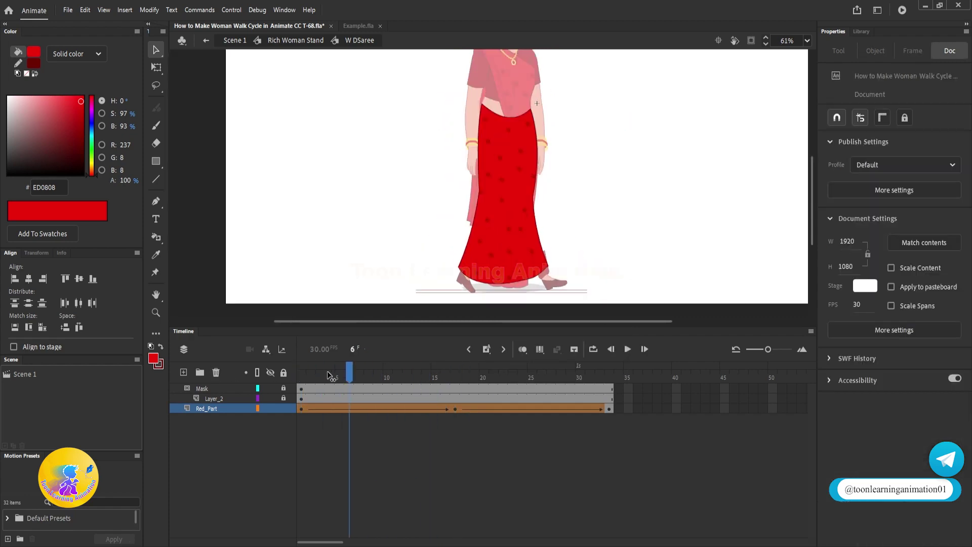
left_click_drag(330, 376, 378, 377)
double_click(608, 225)
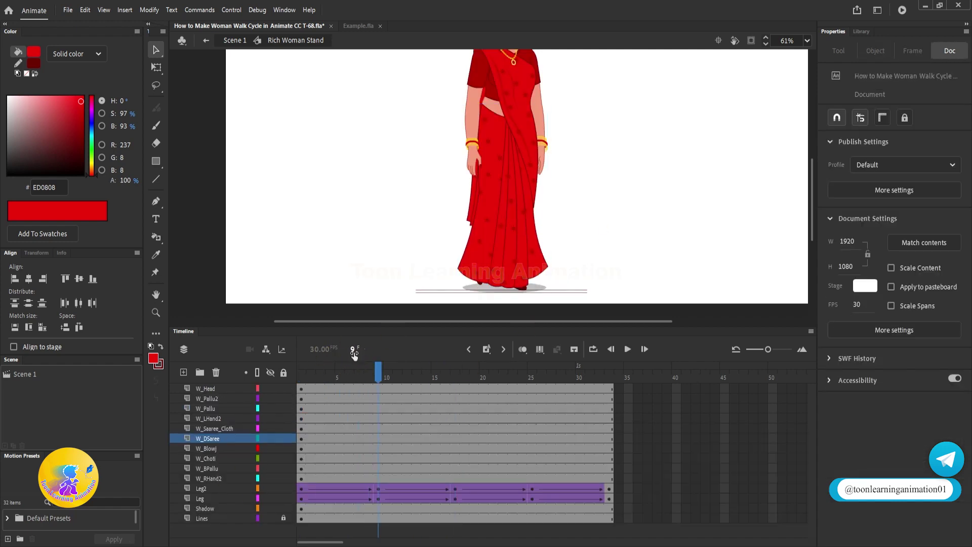
mouse_move(523, 383)
left_mouse_down()
mouse_move(542, 382)
mouse_move(532, 382)
left_mouse_up()
left_click(375, 379)
- Add keyframes to the Red_Part layer at frames 9 and 25 inside the W DSaree symbol
double_click(470, 272)
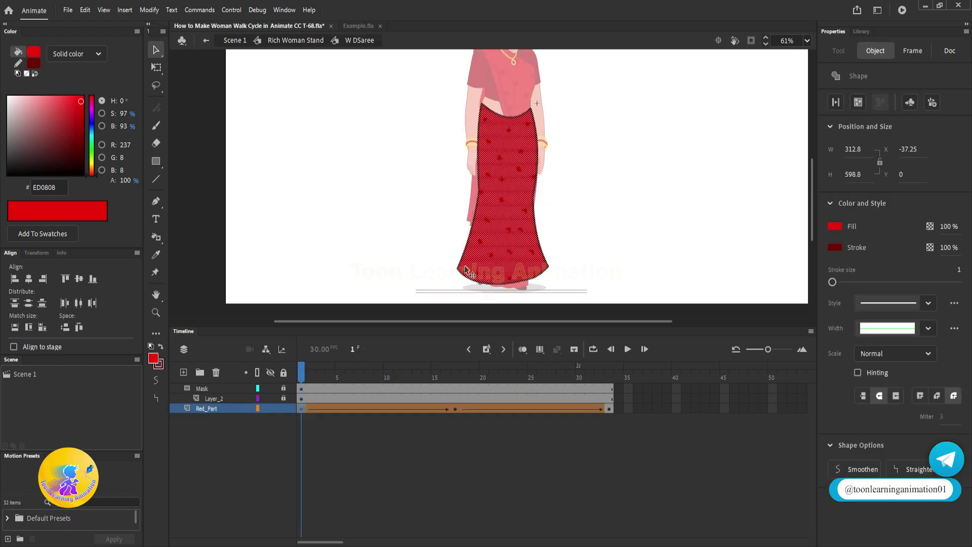
left_click(377, 408)
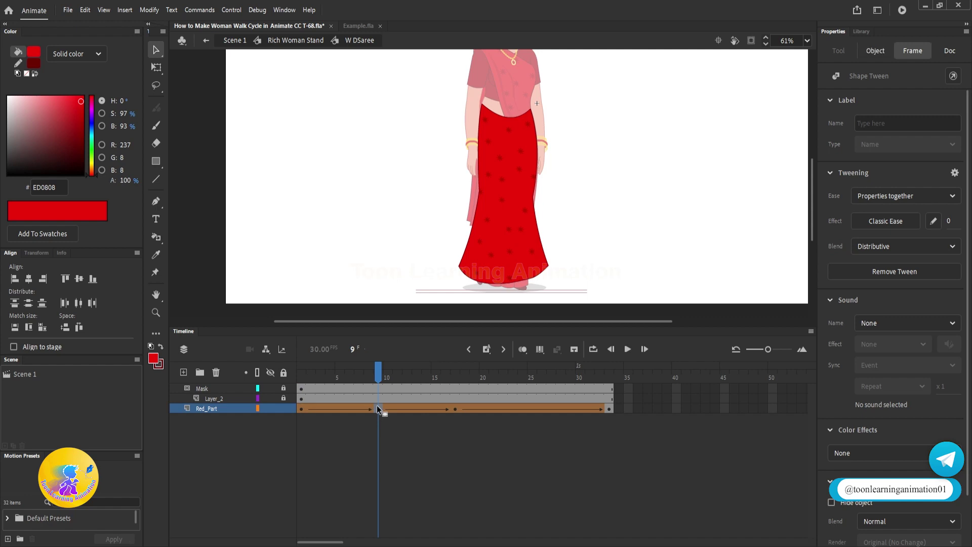
key("F6")
left_click(531, 409)
key("F6")
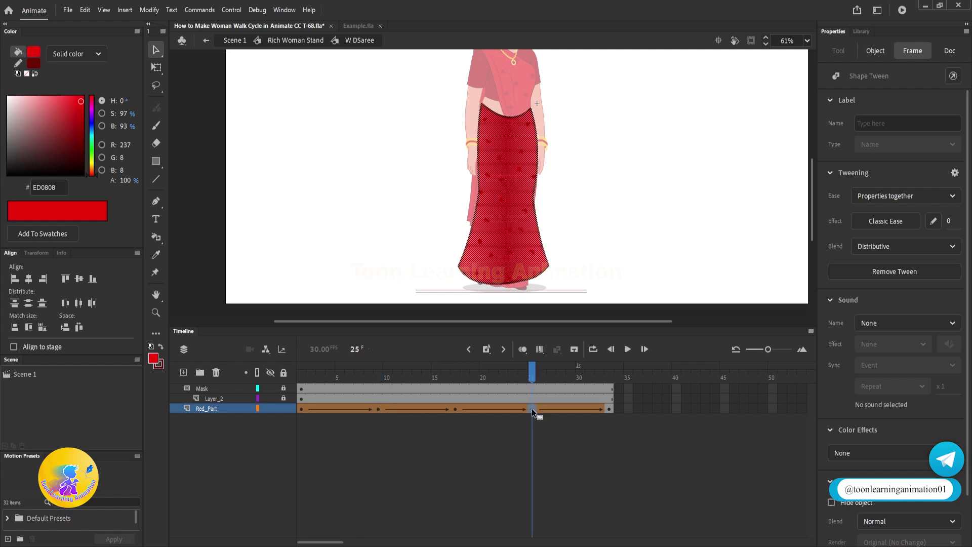
- Pull the back hem corner and back side edge of the Red_Part shape inward at frame 9, following the parent symbol's leg pose
double_click(697, 181)
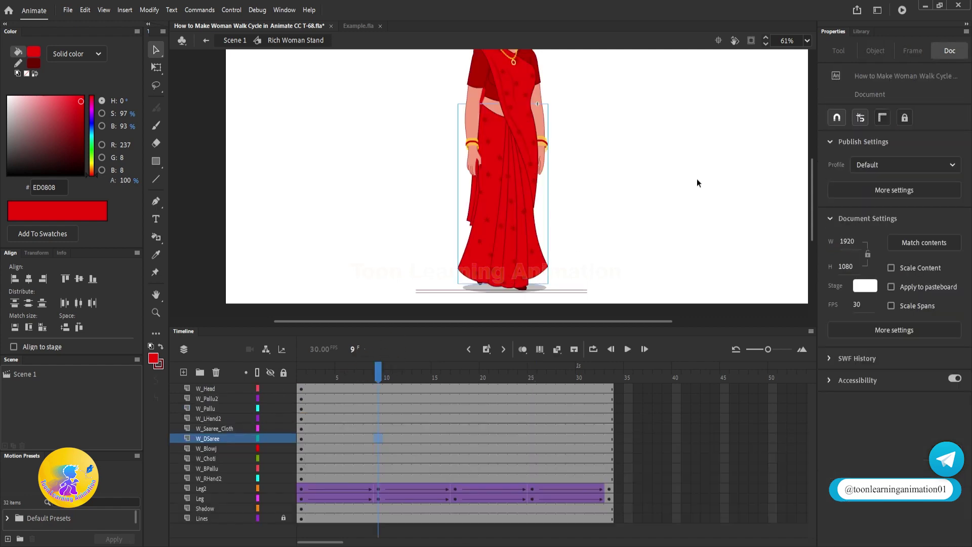
left_click(375, 373)
left_click(374, 373)
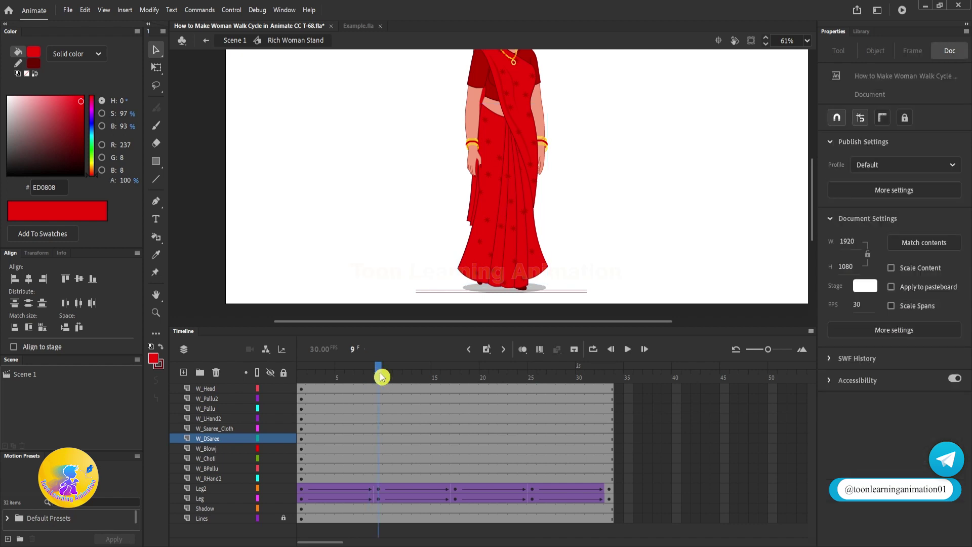
scroll(488, 293, "up", 3)
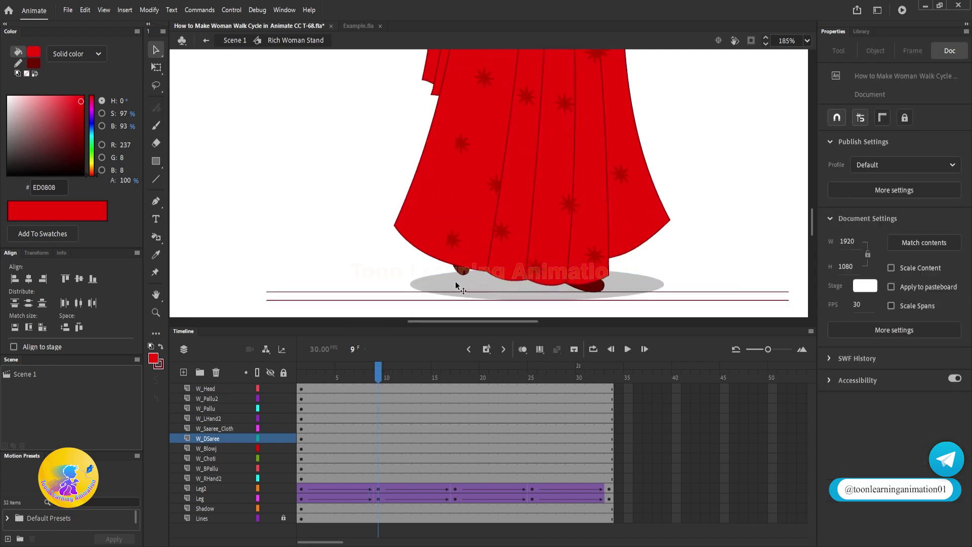
left_click(430, 228)
double_click(431, 227)
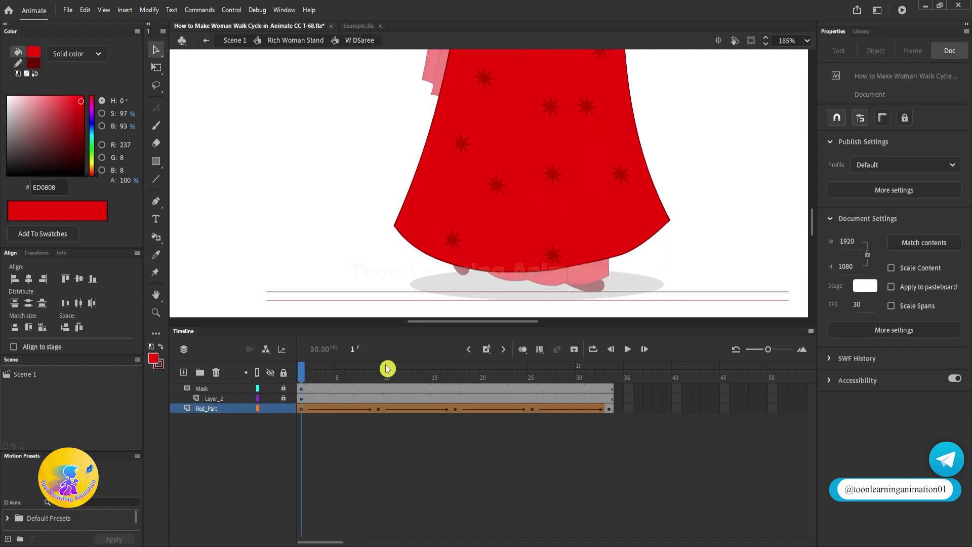
mouse_move(398, 222)
left_mouse_down()
mouse_move(430, 162)
mouse_move(405, 174)
mouse_move(419, 175)
left_mouse_up()
left_click_drag(470, 267, 476, 238)
left_click_drag(426, 172, 440, 187)
scroll(494, 256, "up", 2)
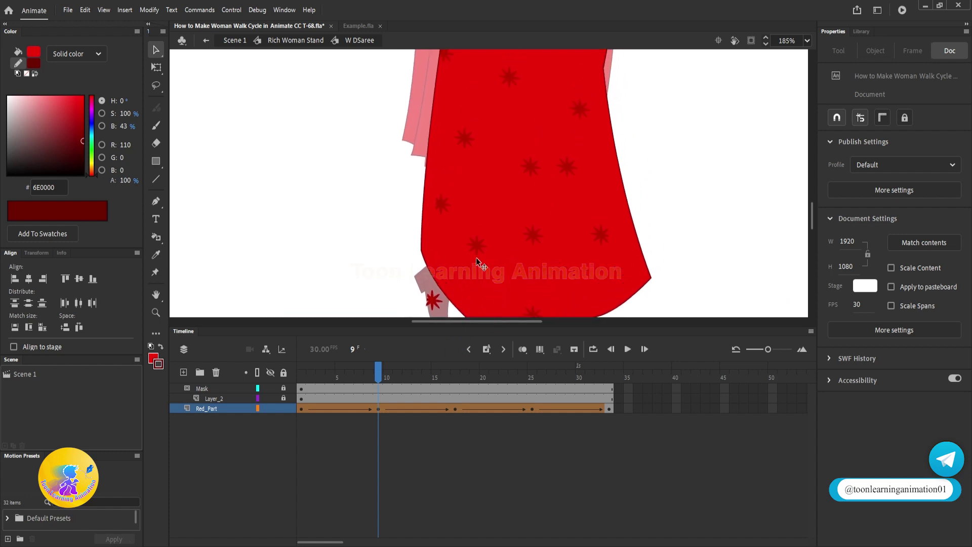
left_click_drag(427, 171, 448, 178)
- Pull the front hem corner of the Red_Part shape inward at frame 9 and round the hem and side edges
scroll(588, 232, "down", 2)
scroll(568, 251, "up", 4)
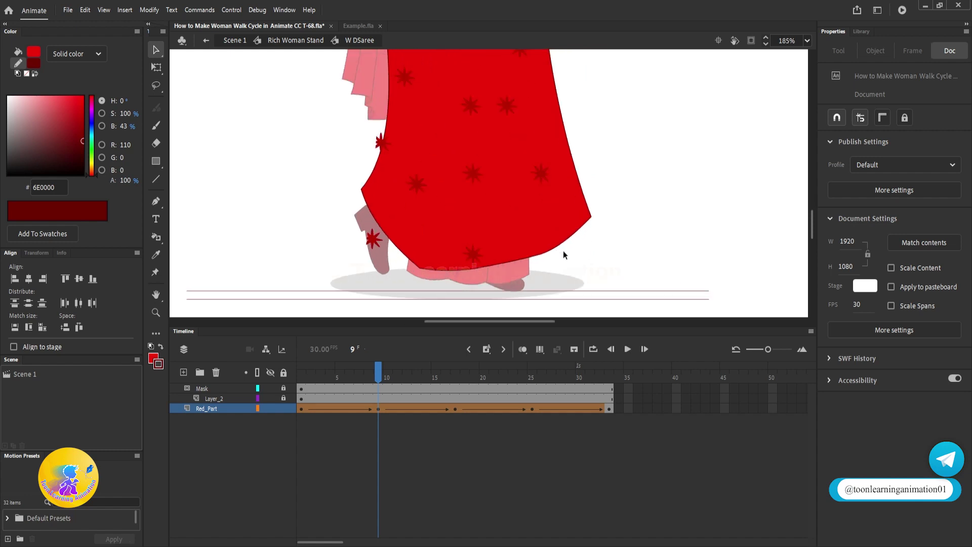
left_click_drag(588, 212, 540, 254)
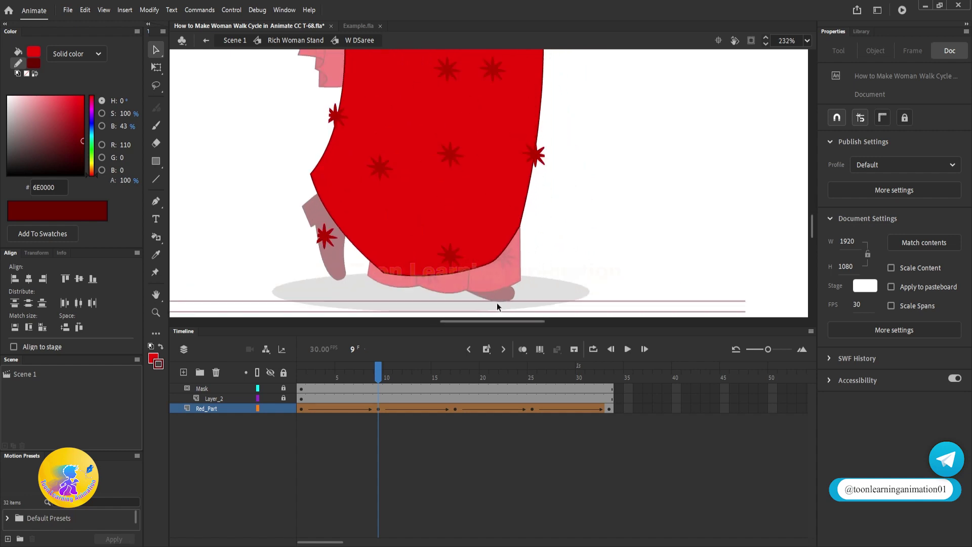
left_click_drag(368, 261, 366, 285)
scroll(585, 183, "up", 1)
scroll(536, 190, "down", 6)
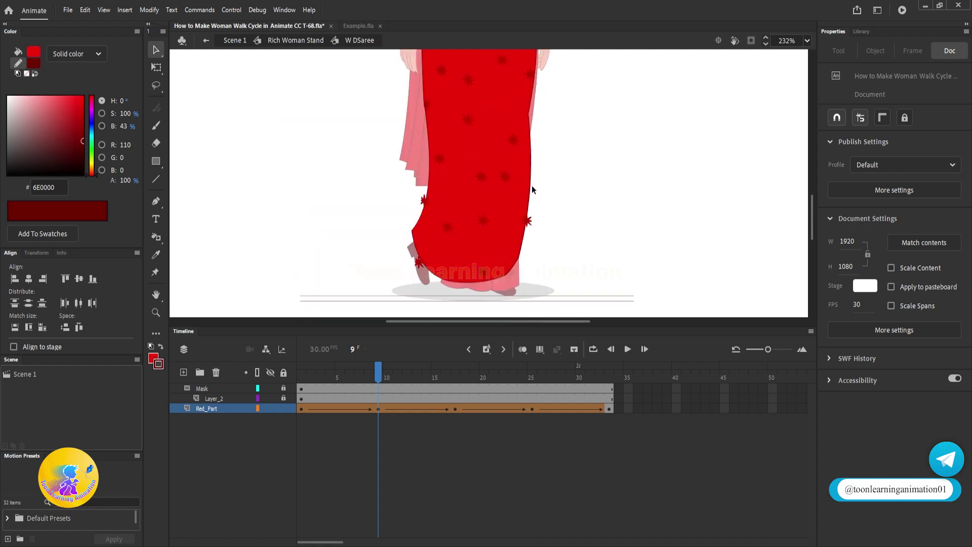
scroll(535, 195, "up", 5)
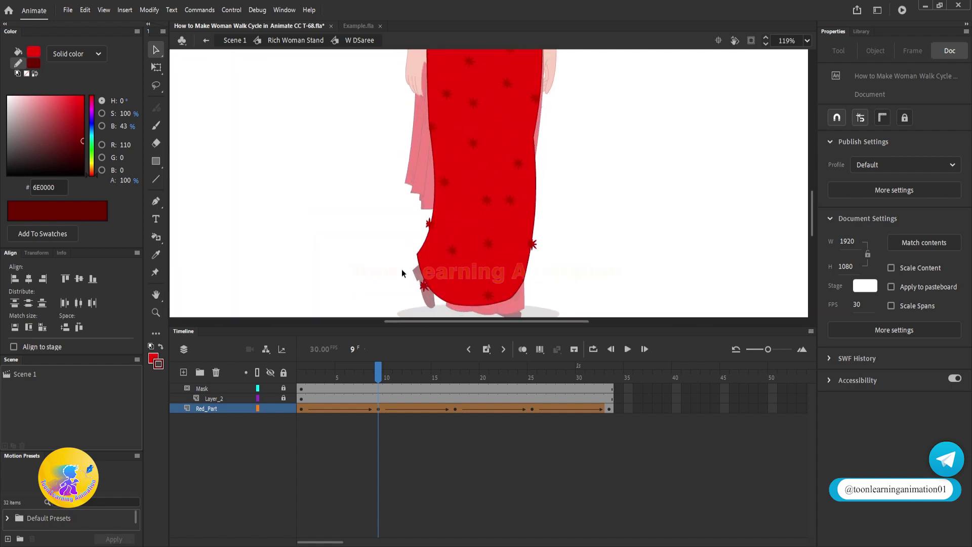
scroll(387, 264, "down", 2)
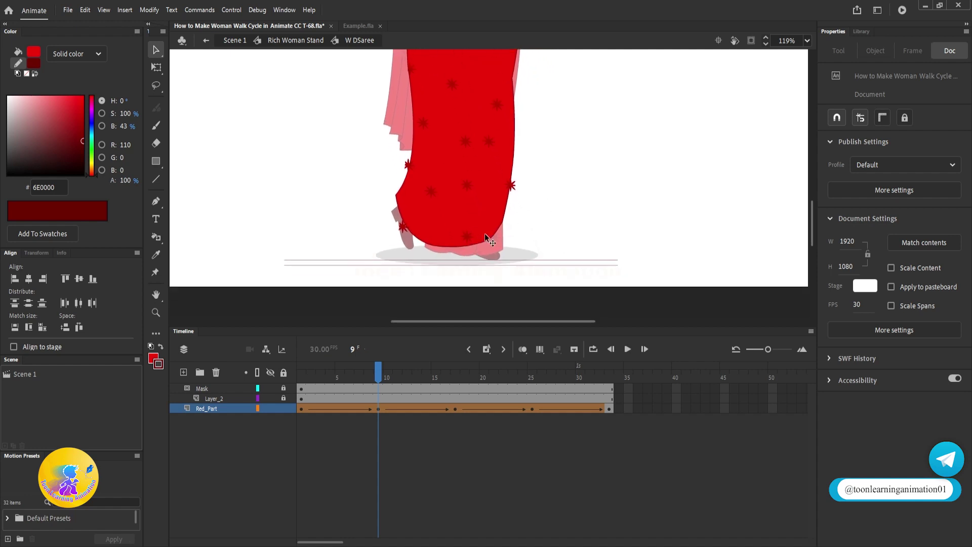
scroll(537, 212, "down", 3)
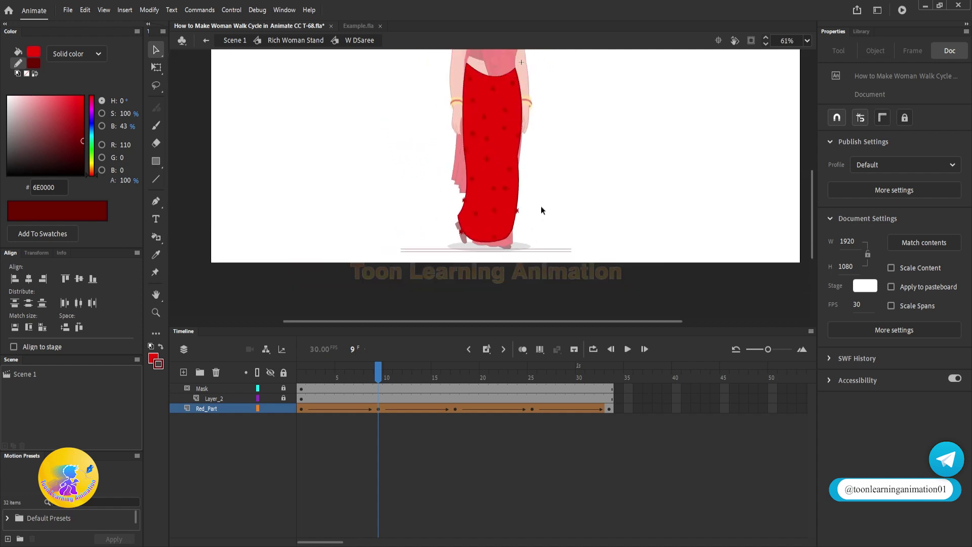
- Scrub the saree shape tween past frame 9 and play it through frame 33 to examine how the hem deforms
left_click_drag(391, 381, 416, 391)
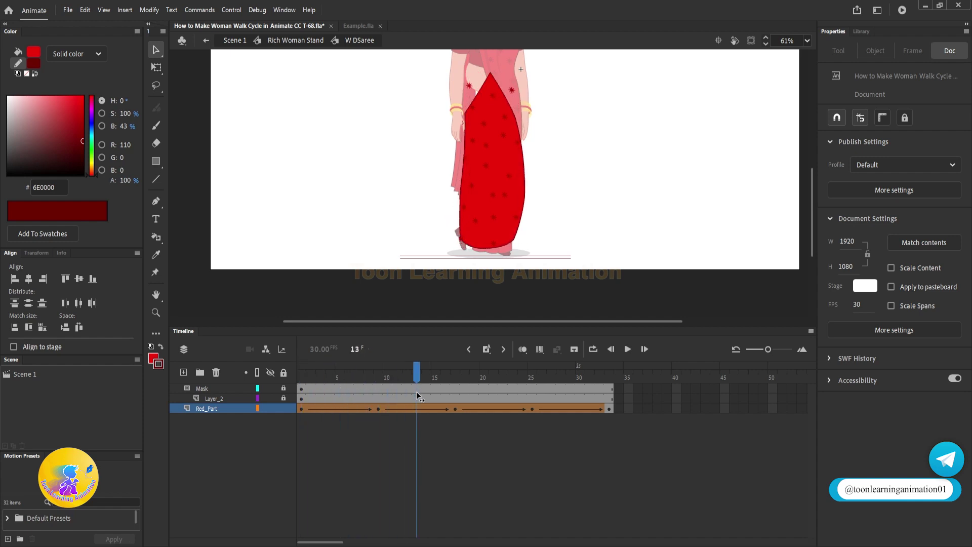
scroll(473, 227, "up", 3)
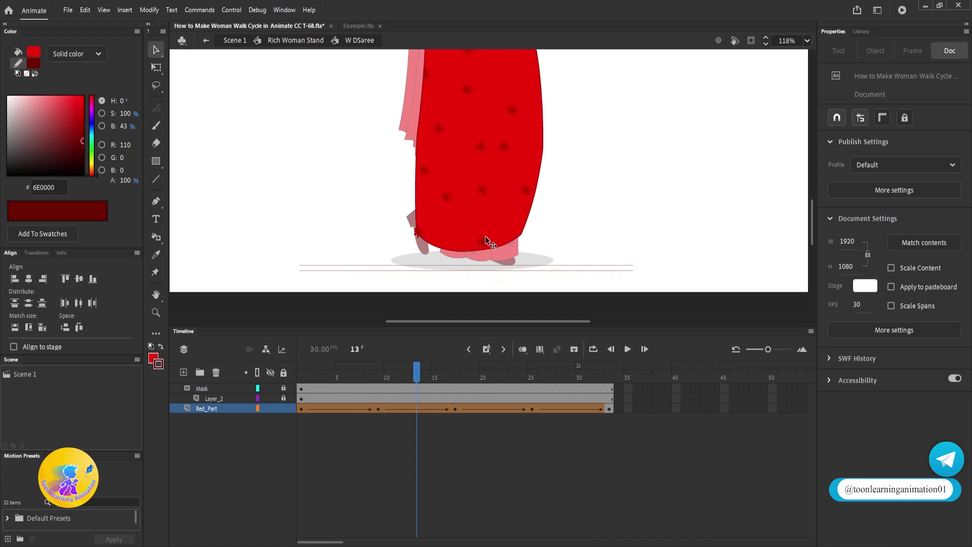
key("ctrl+2")
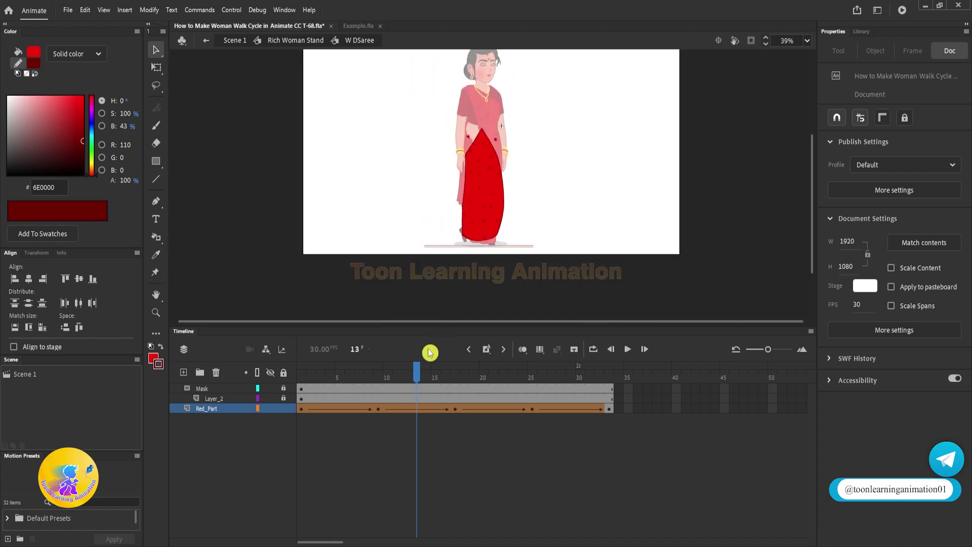
scroll(485, 235, "up", 5)
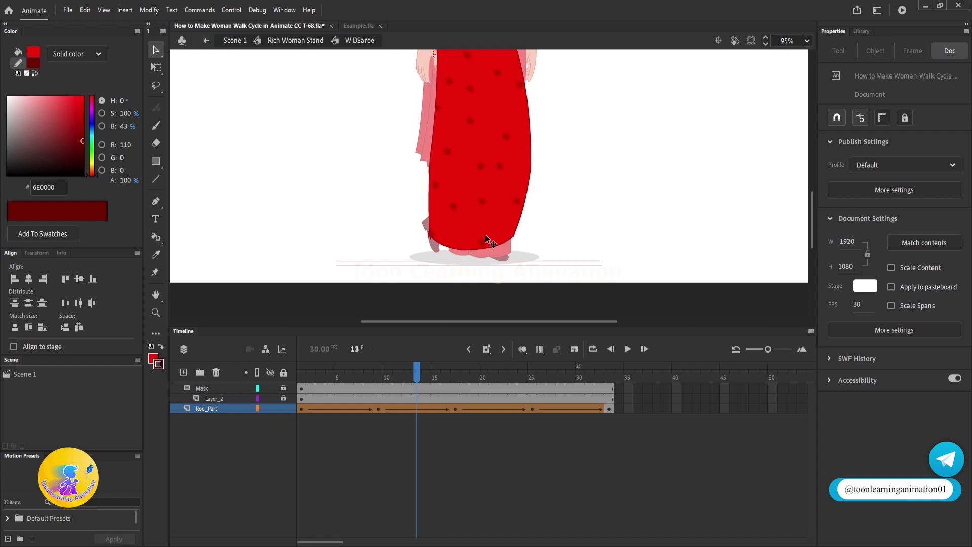
left_click_drag(445, 360, 218, 375)
key("Return")
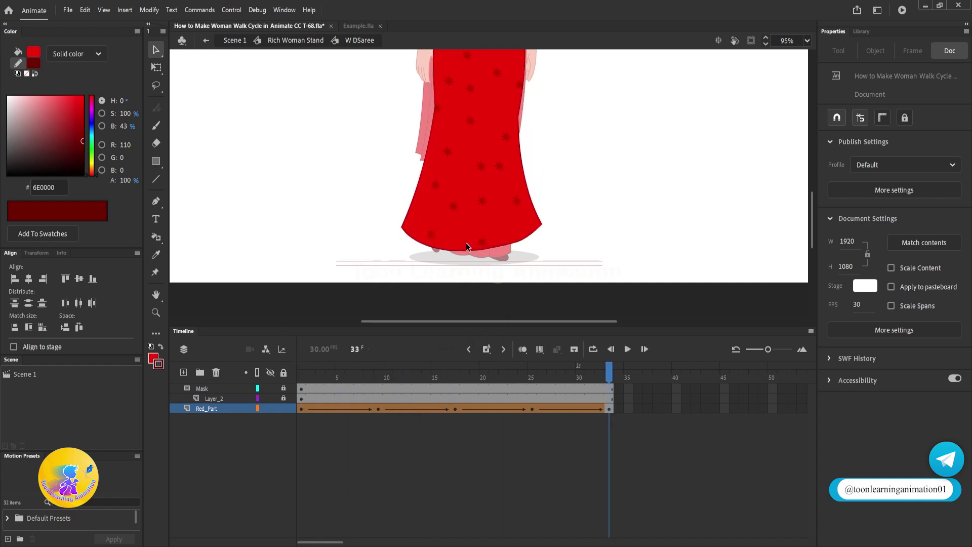
- Pull the back hem corner and side edge of the Red_Part shape inward at frame 25, following the parent symbol's leg pose
double_click(663, 197)
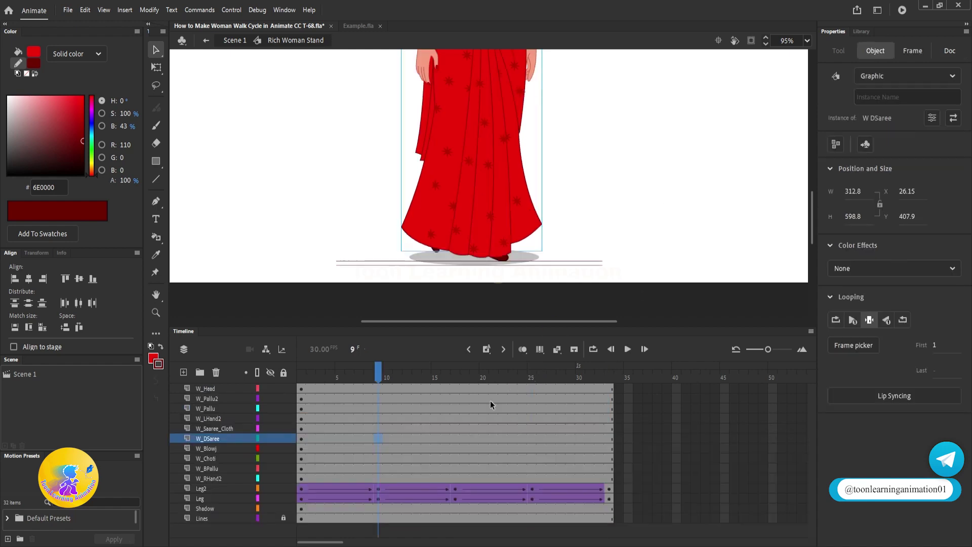
left_click(531, 381)
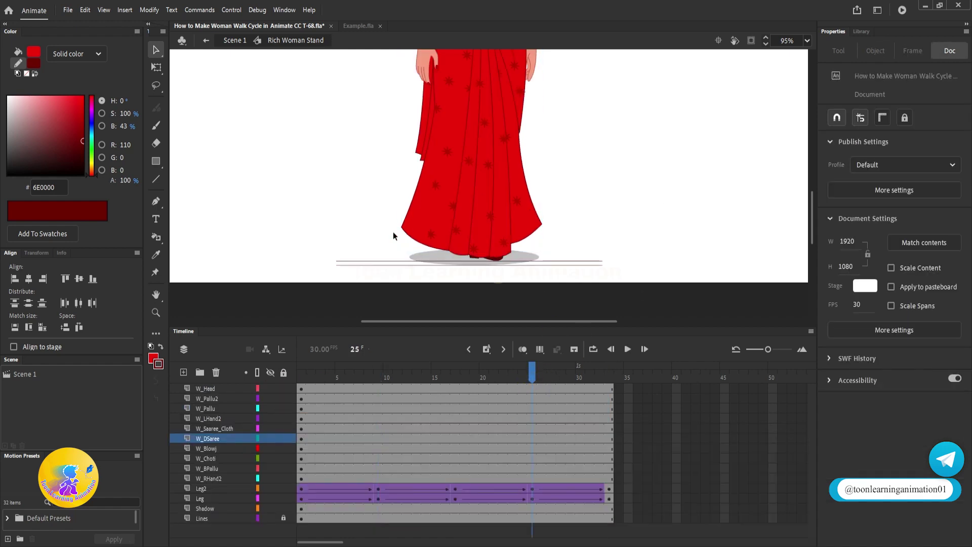
left_click(430, 201)
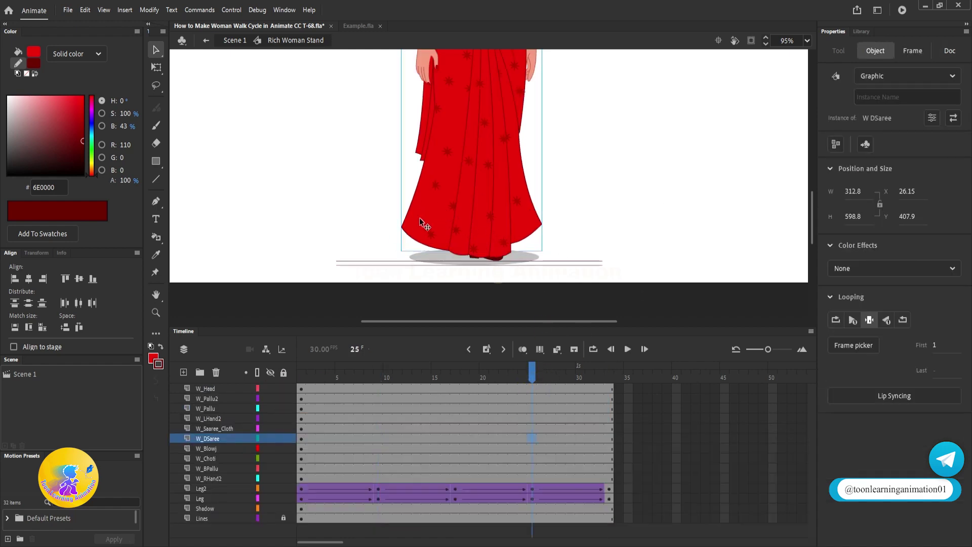
double_click(448, 232)
scroll(448, 232, "up", 3)
left_click(532, 381)
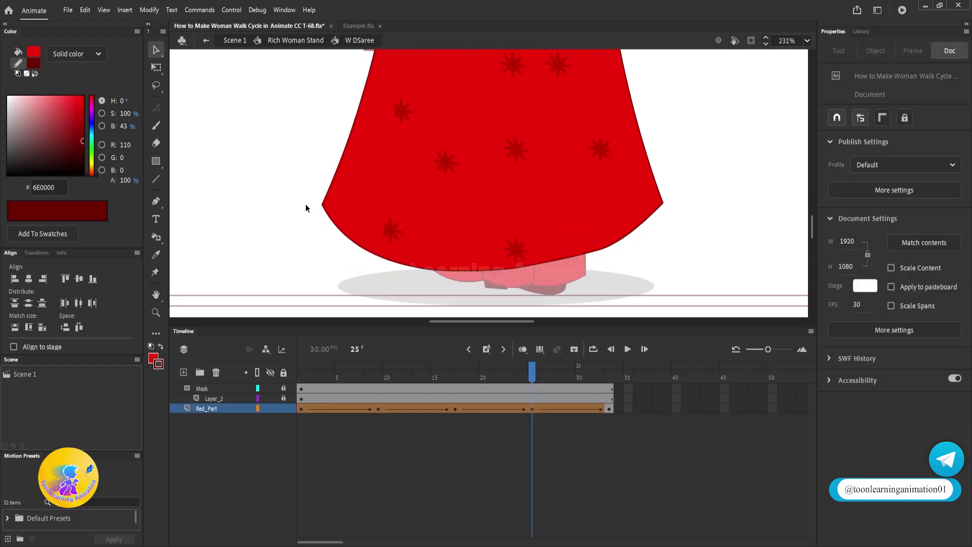
left_click_drag(323, 205, 423, 156)
left_click_drag(443, 116, 428, 215)
left_click_drag(379, 162, 425, 163)
- Refine the upper back edge of the Red_Part shape at frame 25 and move its lower back hem corner inward
scroll(421, 162, "down", 3)
scroll(457, 172, "up", 4)
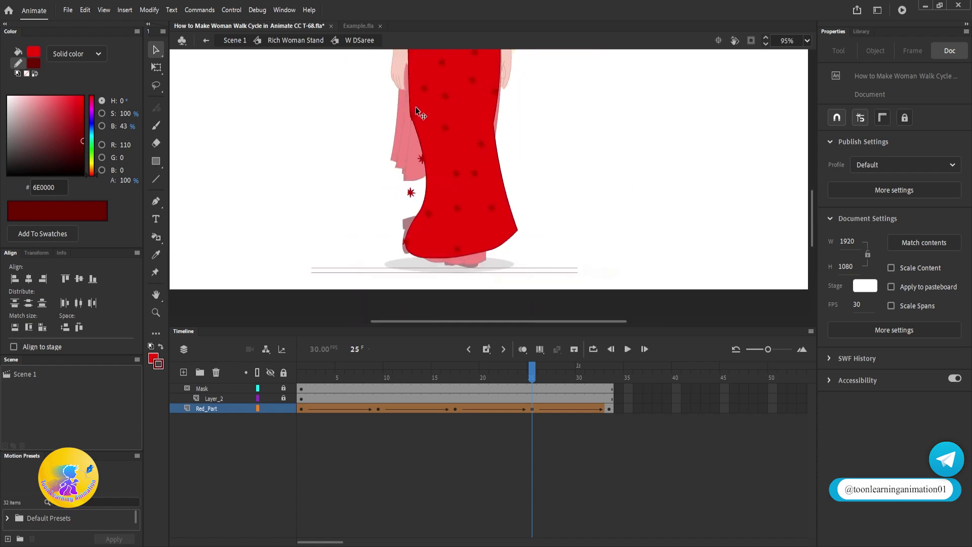
left_click_drag(396, 89, 404, 195)
left_click_drag(413, 159, 402, 159)
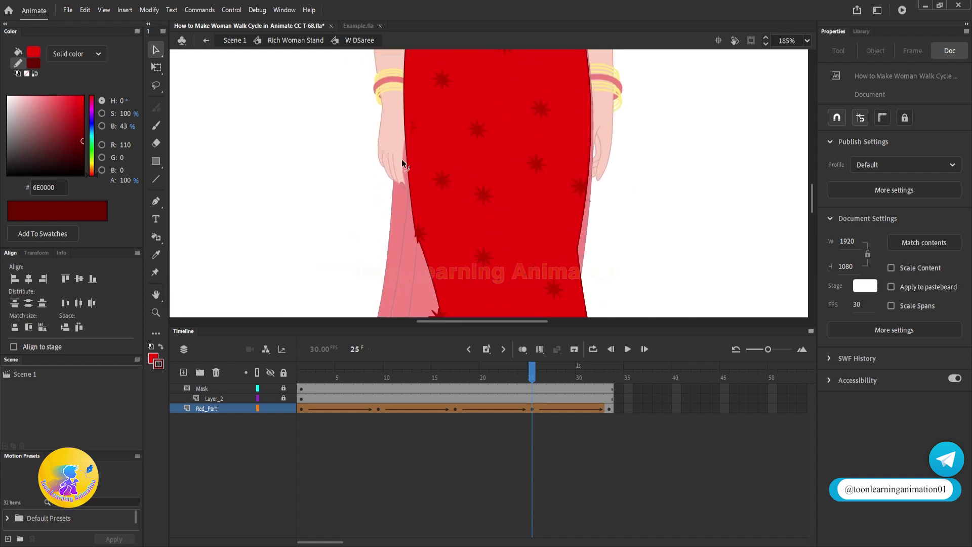
scroll(469, 157, "down", 3)
scroll(457, 190, "up", 4)
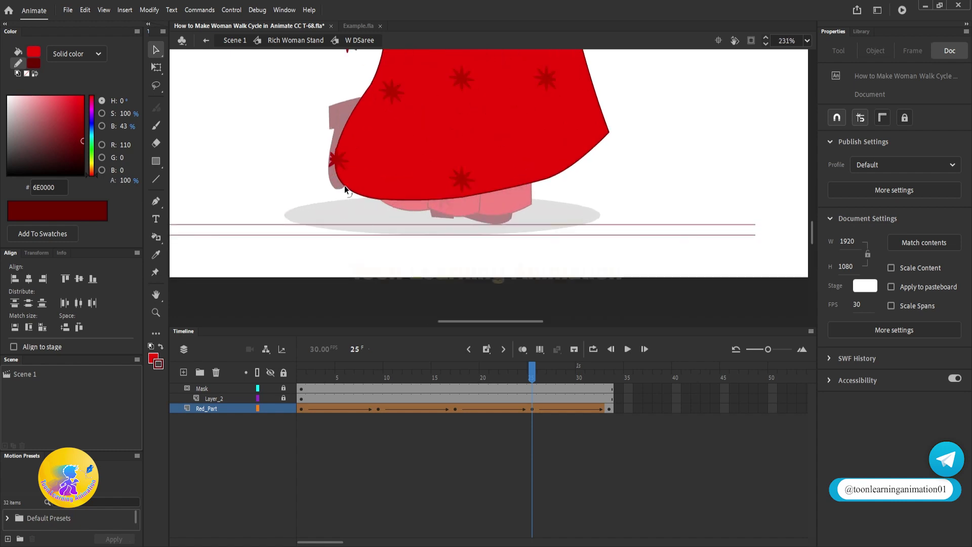
left_click_drag(345, 190, 381, 172)
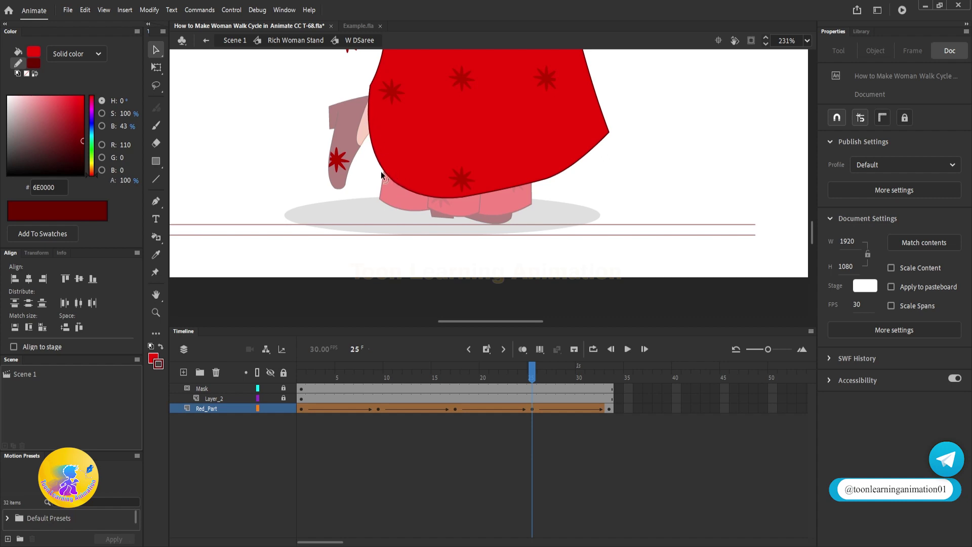
- Pull the front hem corner of the Red_Part shape inward at frame 25, undoing the last edge adjustment
left_click_drag(609, 129, 521, 158)
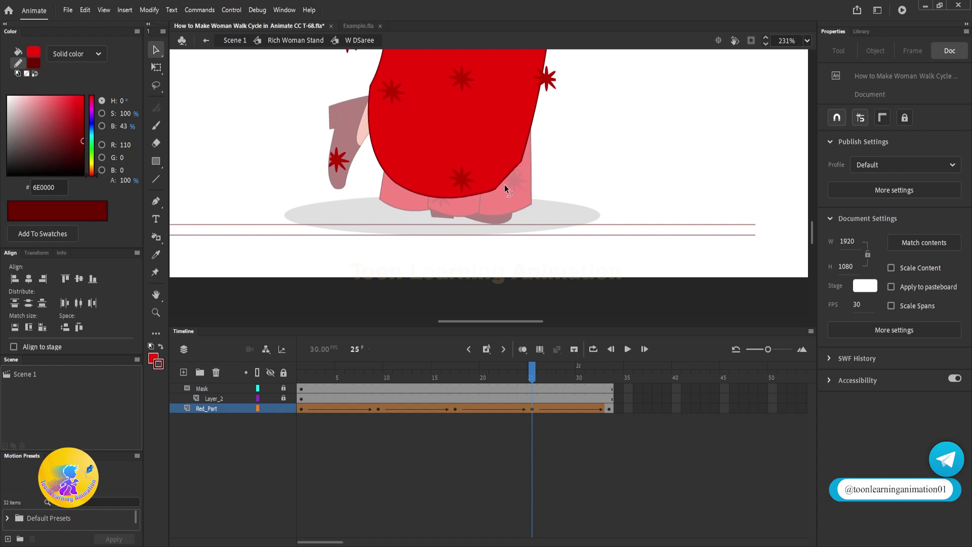
scroll(509, 268, "down", 4)
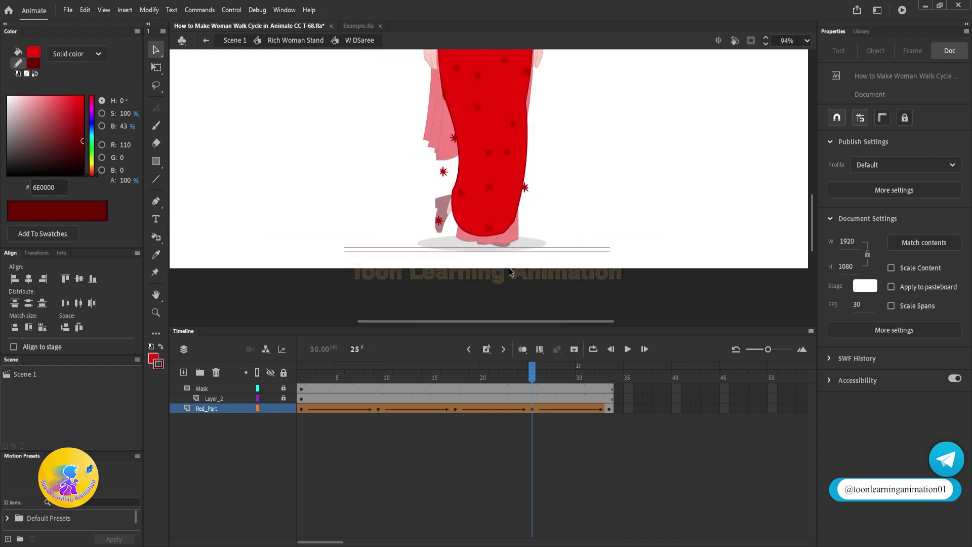
left_click_drag(586, 192, 567, 290)
left_click_drag(536, 222, 503, 198)
scroll(536, 201, "down", 1)
key("ctrl+z")
- Play the saree shape tween from frame 1 to frame 33 to examine the hem motion
left_click_drag(322, 378, 198, 367)
key("Return")
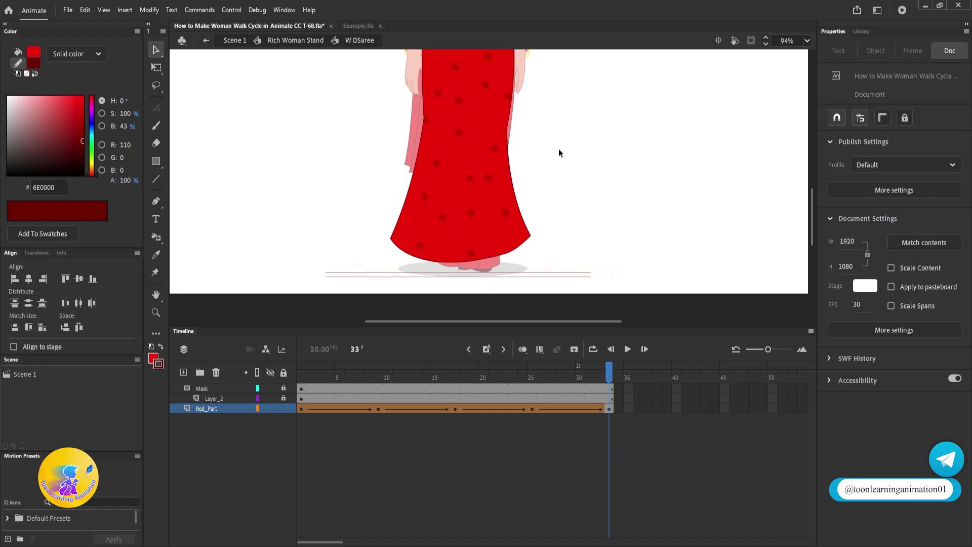
- Remove the shape tween and extra keyframes from the Red_Part layer across frames 1 to 33, keeping only the frame 1 drawing
left_click(302, 375)
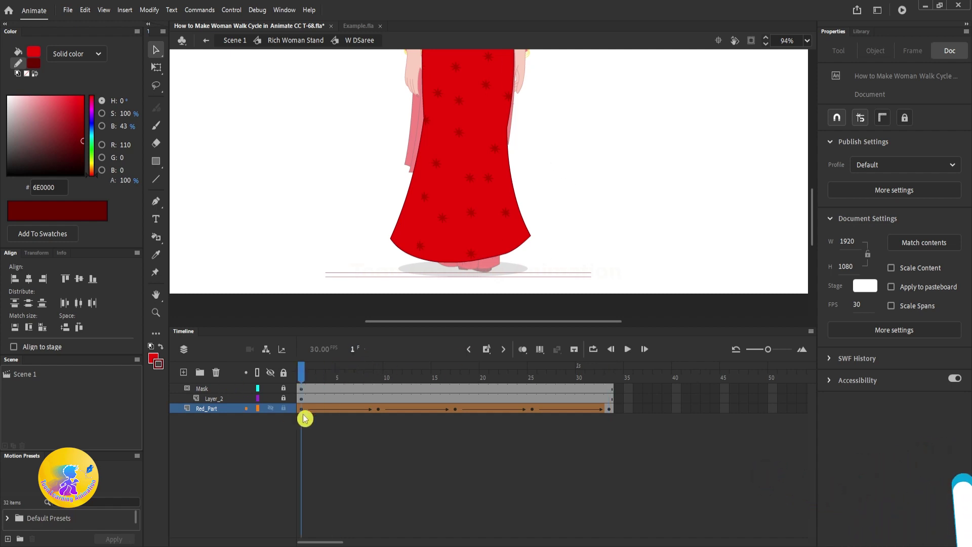
left_click_drag(305, 419, 608, 414)
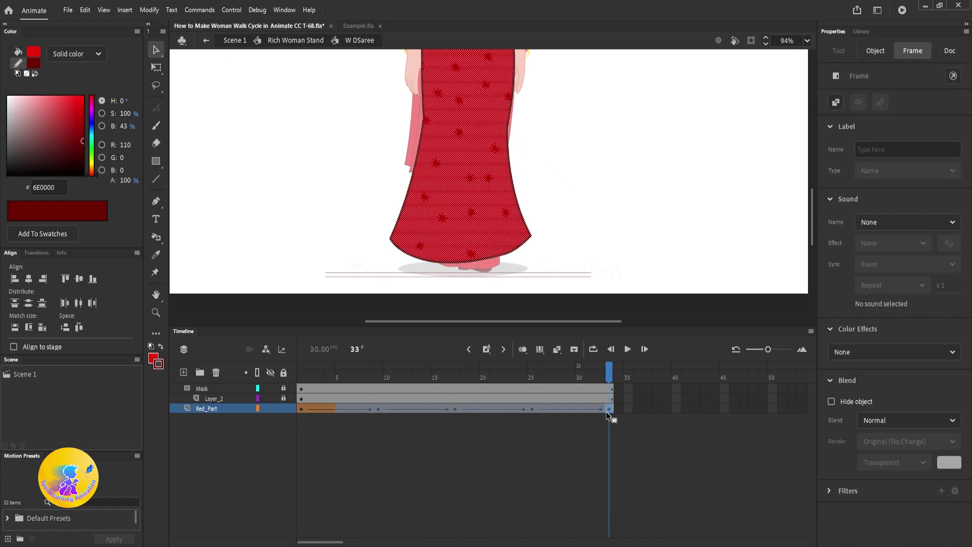
left_click(577, 415)
right_click(578, 414)
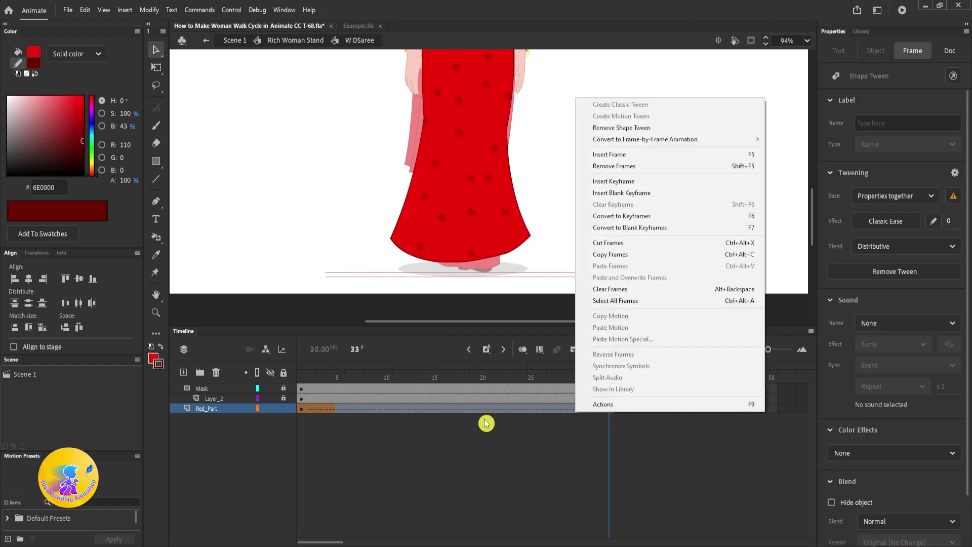
left_click(619, 127)
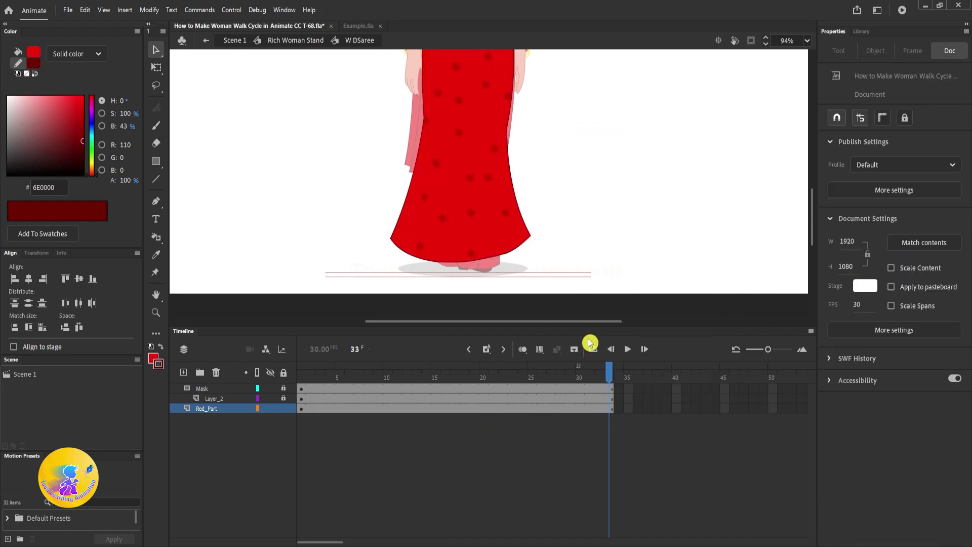
left_click_drag(528, 370, 151, 379)
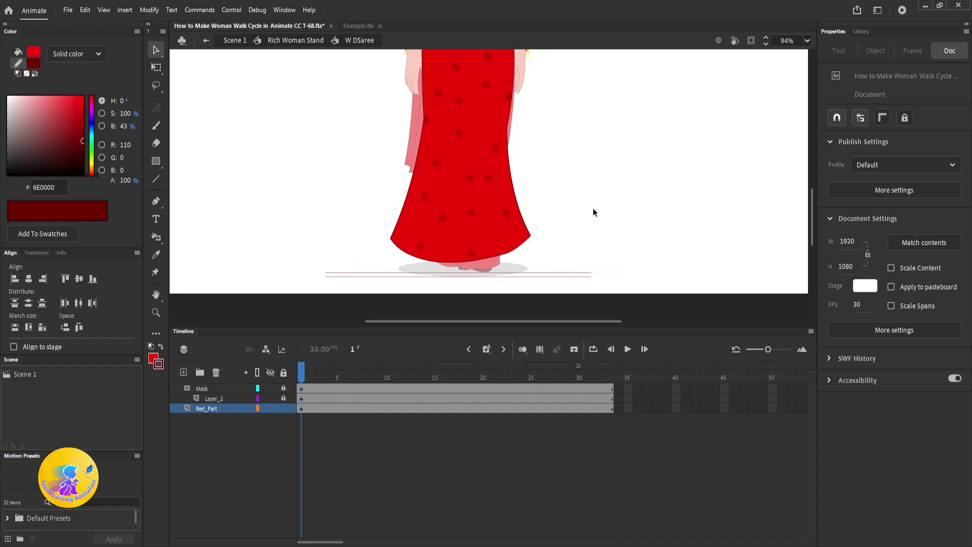
left_click_drag(605, 204, 603, 220)
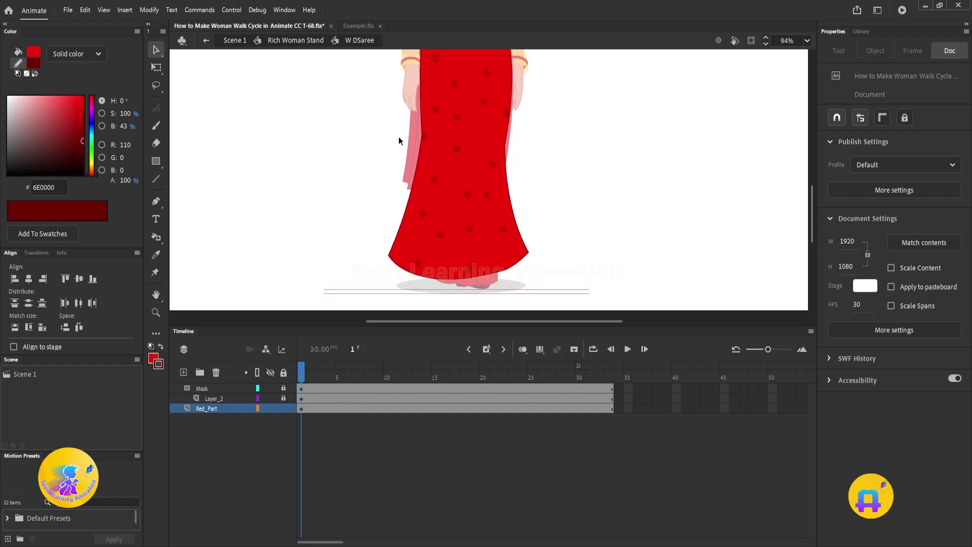
left_click_drag(345, 138, 590, 296)
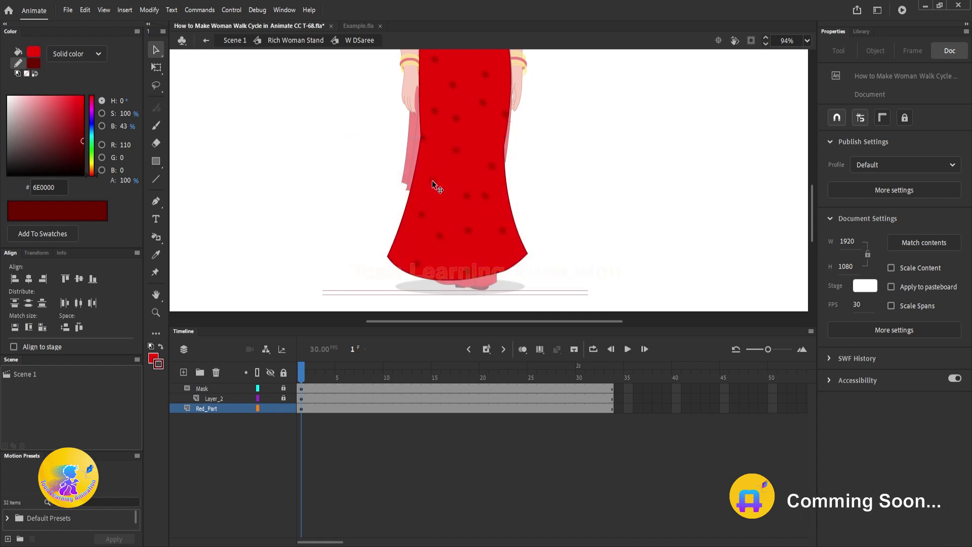
left_click(409, 193)
left_click(511, 205, "shift")
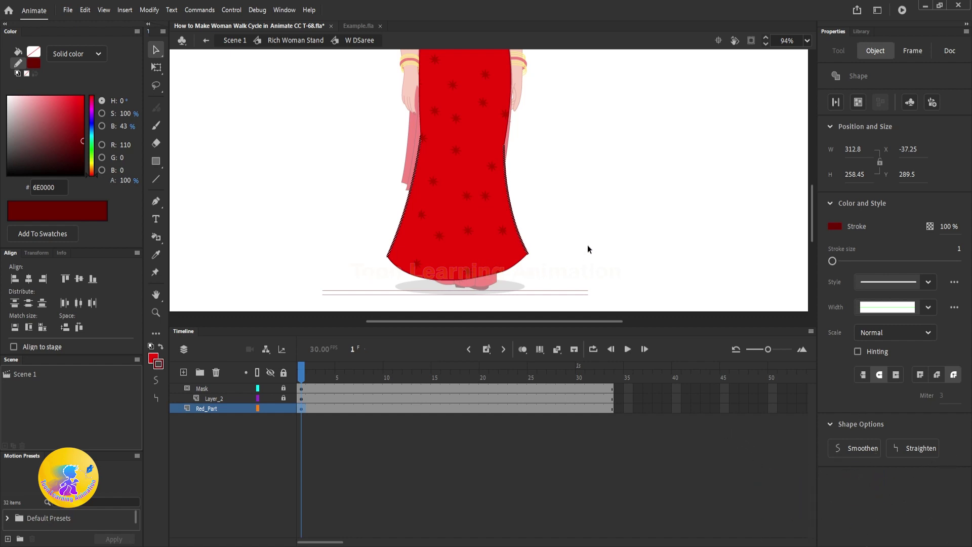
left_click(594, 220)
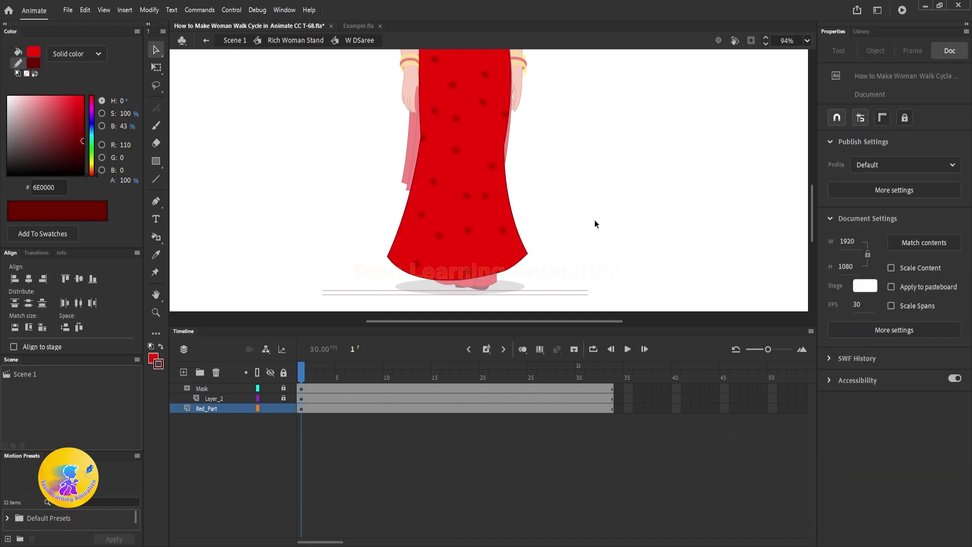
- Add a new layer above Red_Part and trace the saree's lower front edge on it with a line bent to match the curve
left_click(183, 373)
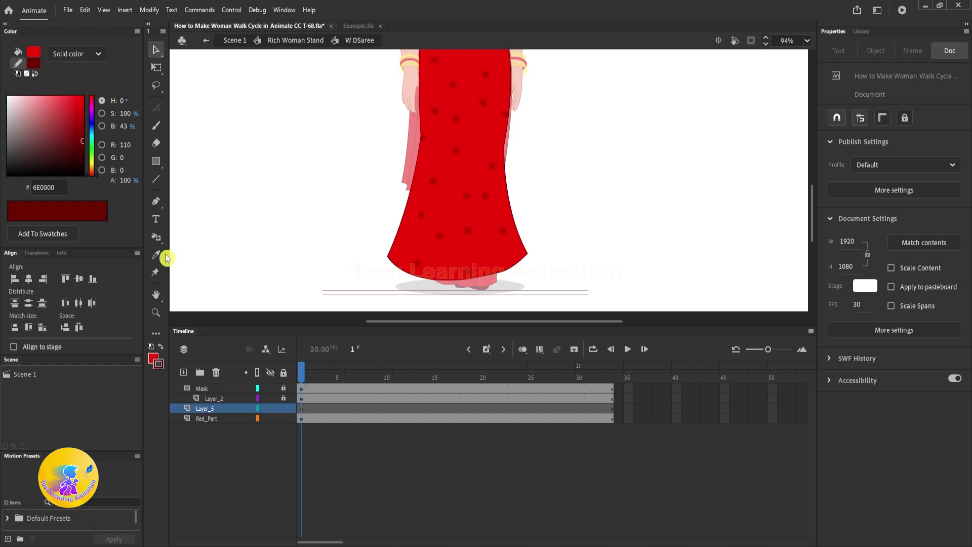
left_click(159, 181)
scroll(506, 152, "up", 4)
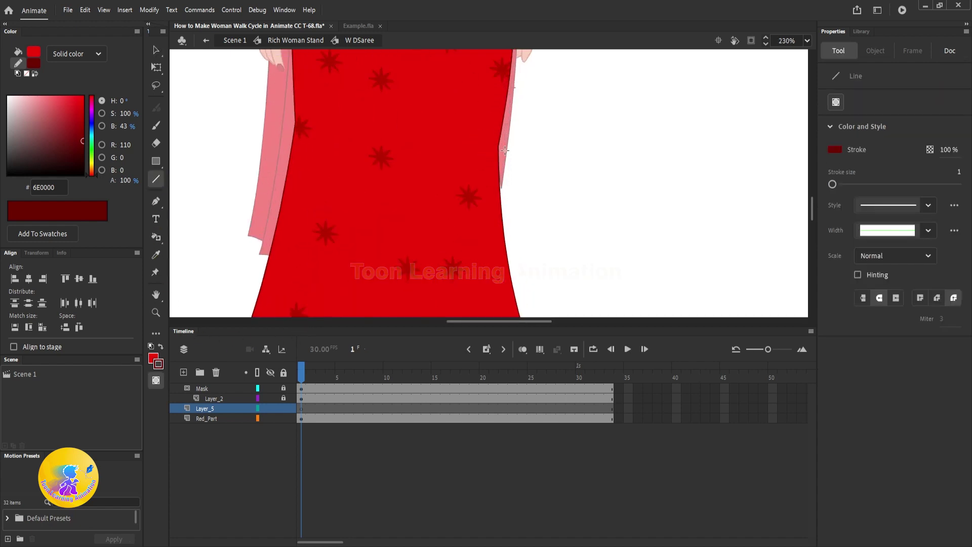
scroll(510, 136, "down", 4)
left_click_drag(504, 143, 532, 275)
scroll(531, 243, "up", 4)
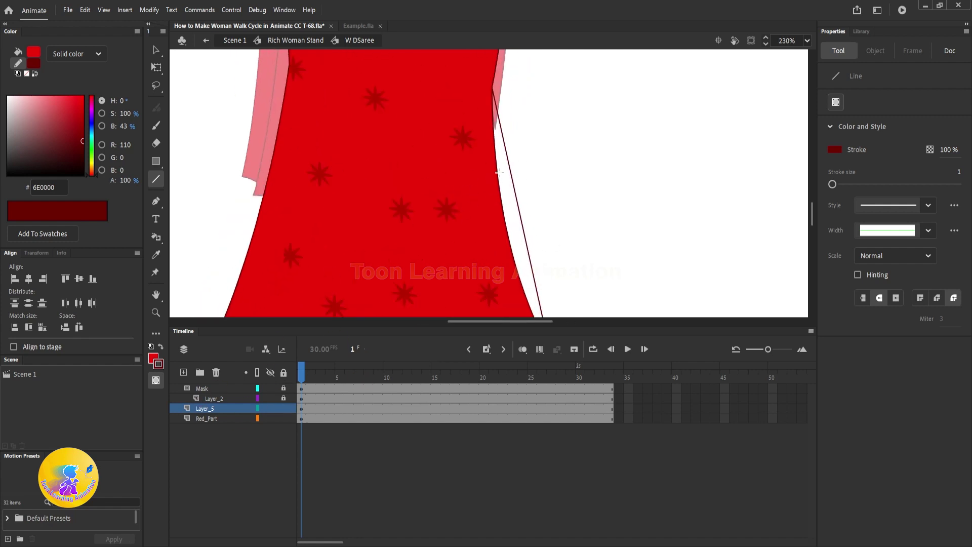
left_click_drag(527, 217, 503, 216)
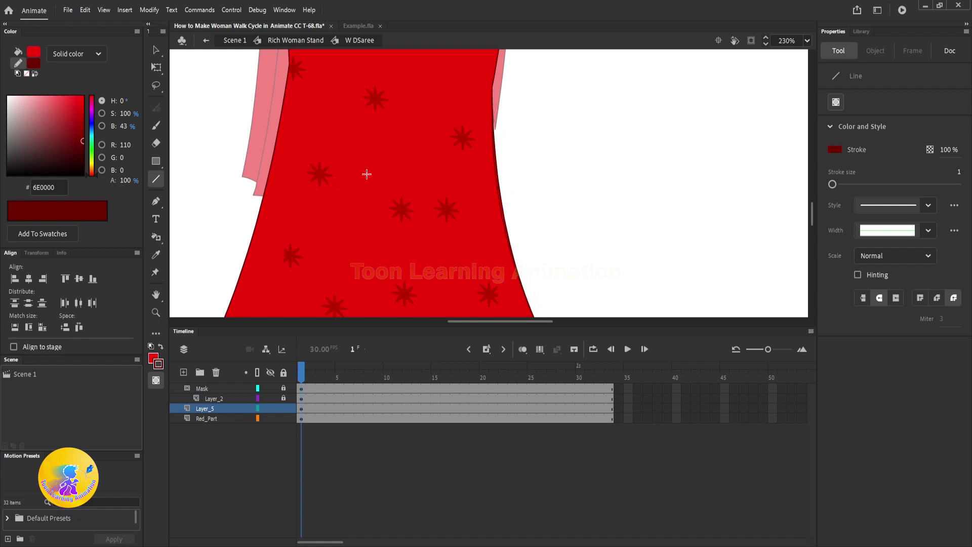
- Trace the saree's lower back edge with a line from the knee bend to the back hem corner, bent to match the curve
left_click_drag(364, 171, 523, 180)
scroll(523, 180, "down", 3)
left_click_drag(472, 93, 419, 274)
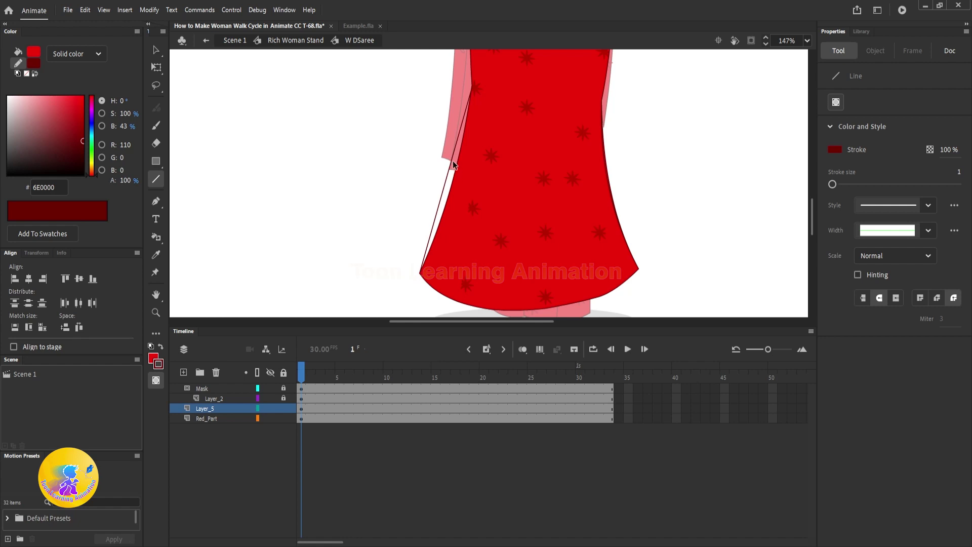
left_click_drag(453, 160, 457, 166)
- Trace the saree's bottom hem from the front corner to the back corner with three line segments bent to follow its curve
scroll(568, 174, "down", 3)
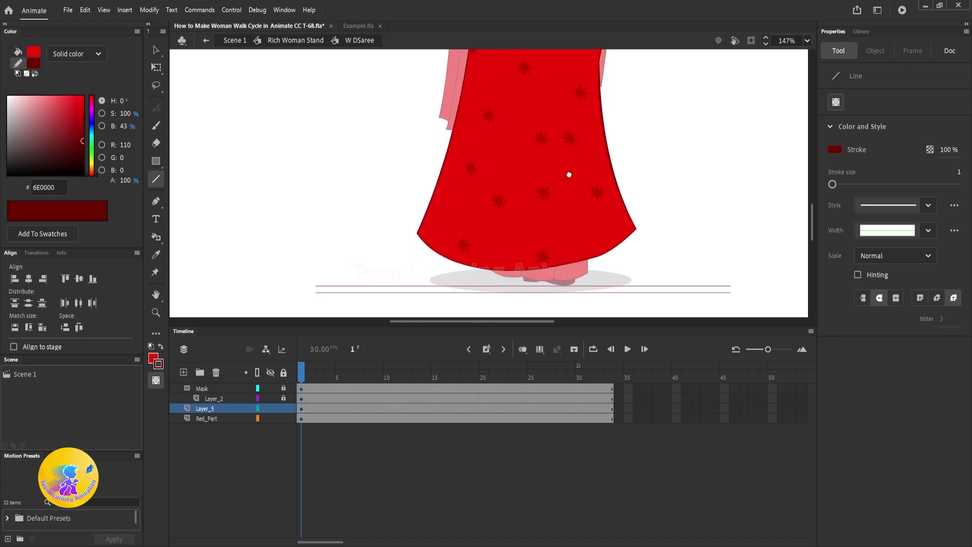
scroll(636, 201, "up", 3)
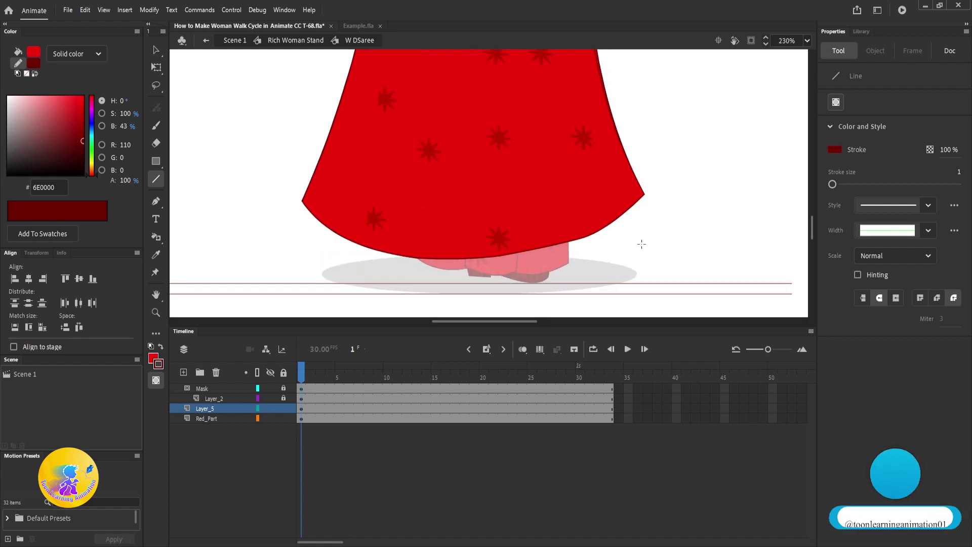
mouse_move(644, 194)
left_mouse_down()
mouse_move(503, 254)
mouse_move(375, 250)
mouse_move(300, 203)
left_mouse_up()
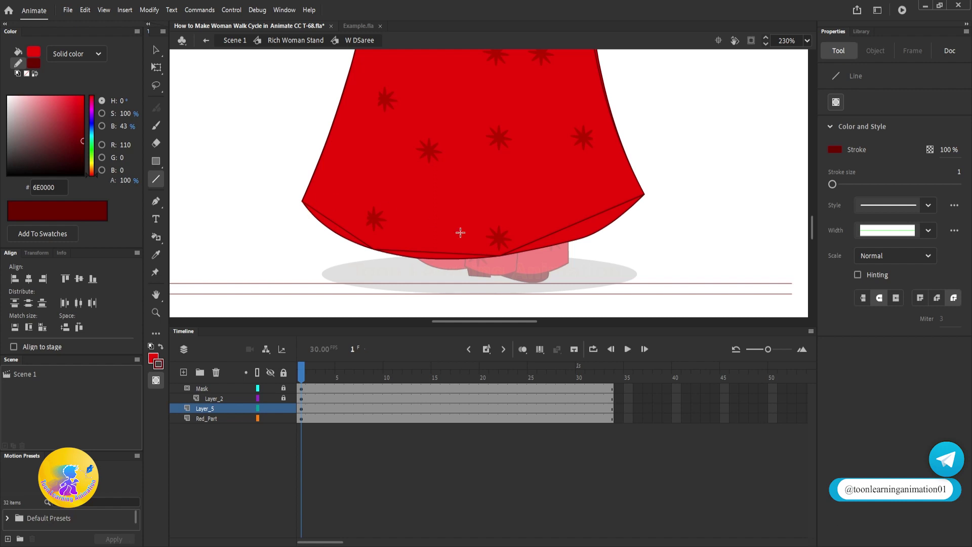
key("v")
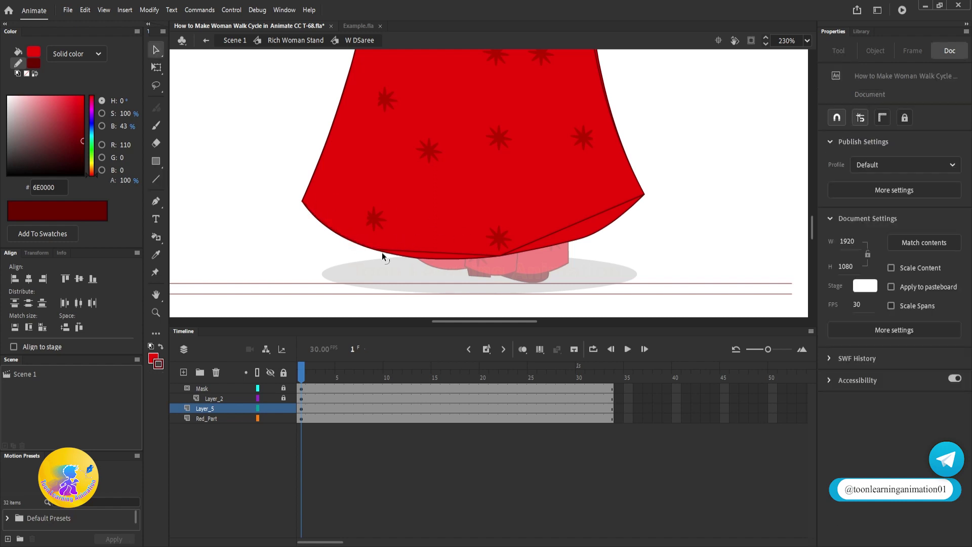
left_click_drag(432, 253, 430, 257)
left_click_drag(572, 224, 587, 232)
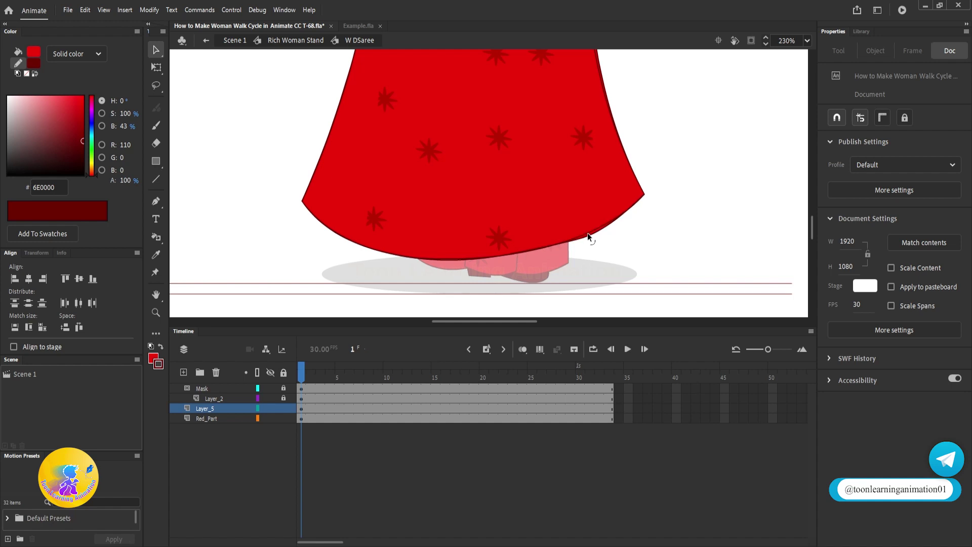
- Move the three hem lines in place onto a new layer above Layer_5 and break them apart into plain strokes
left_click(531, 256)
left_click(434, 260, "shift")
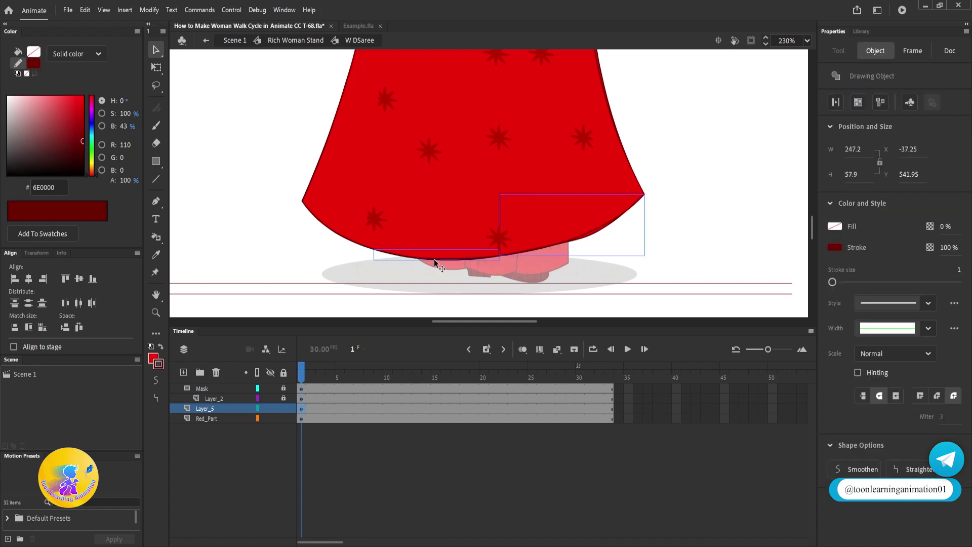
left_click(339, 234, "shift")
key("ctrl+x")
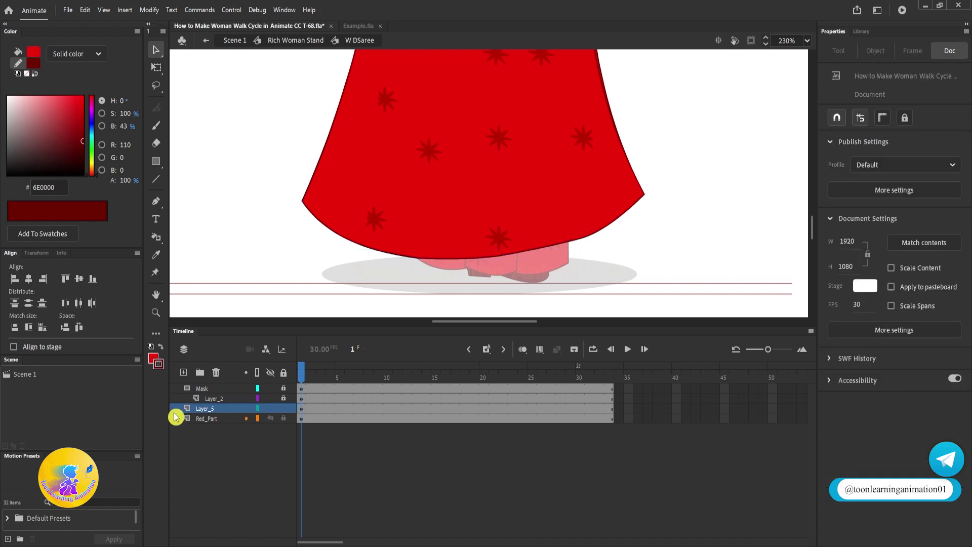
left_click(187, 373)
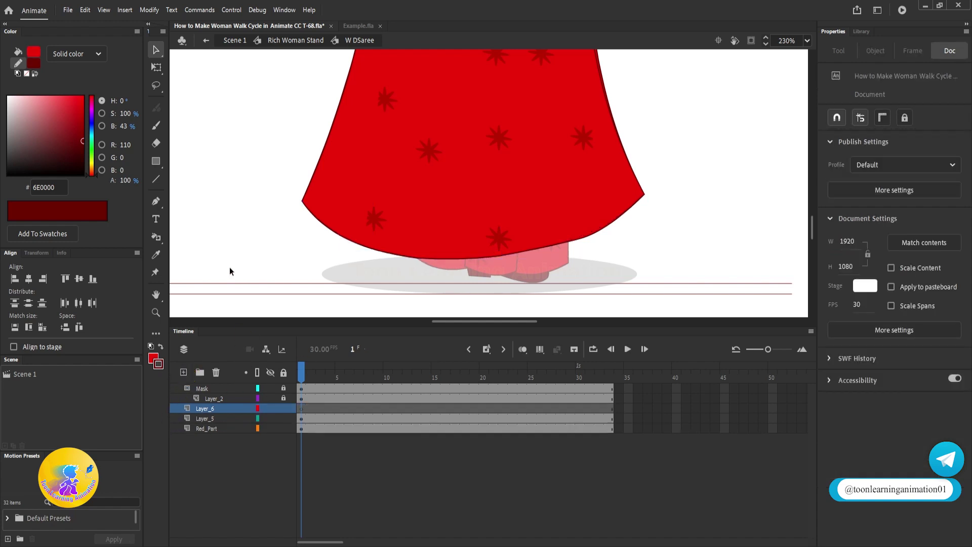
key("ctrl+shift+v")
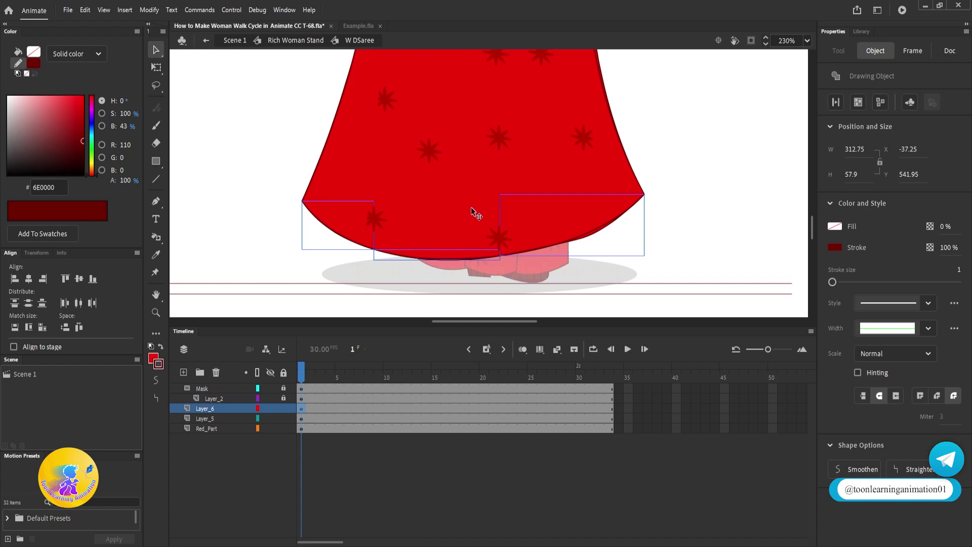
key("ctrl+b")
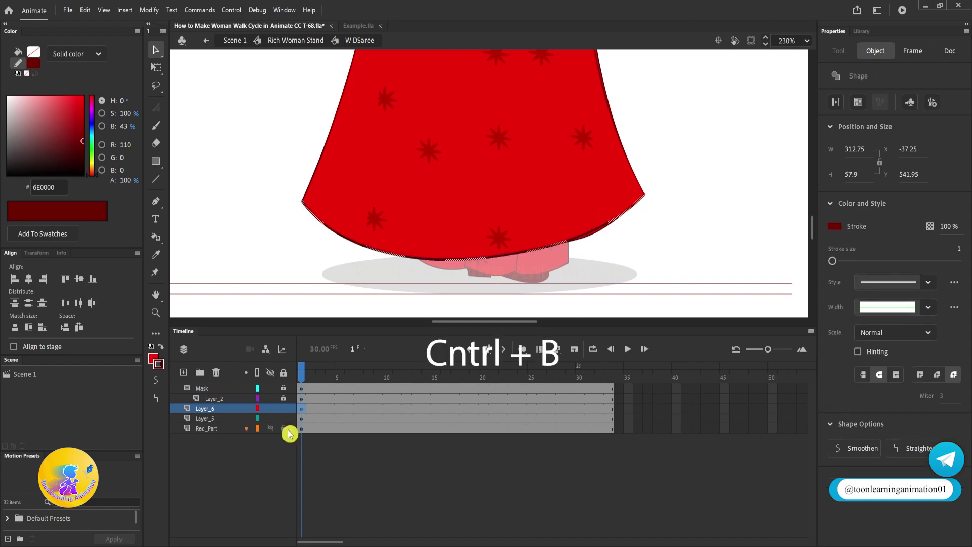
left_click(301, 409)
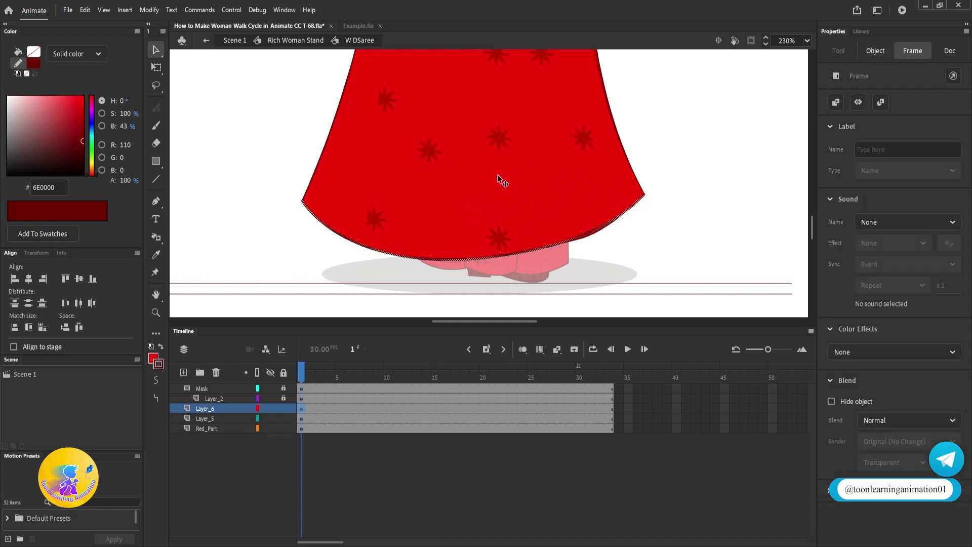
- Hide the Red_Part layer and draw a straight line on Layer_6 joining the upper ends of the two side curves
left_click(271, 429)
left_click_drag(721, 147, 724, 263)
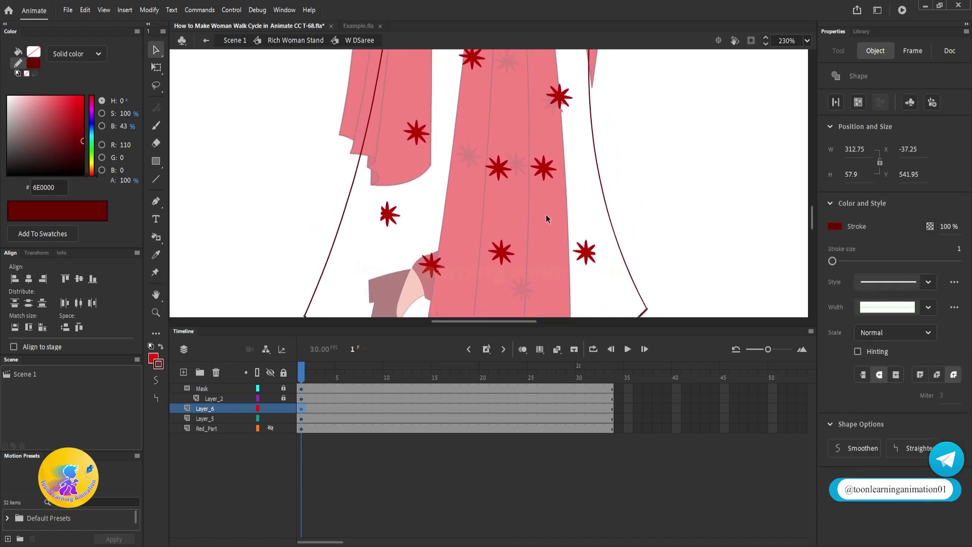
scroll(546, 214, "down", 3)
left_click_drag(576, 138, 590, 190)
scroll(590, 193, "up", 4)
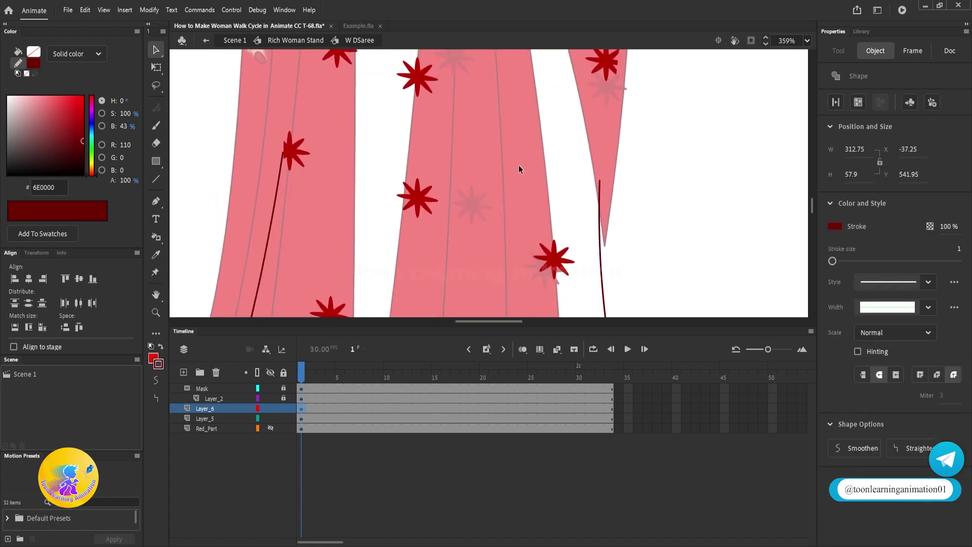
key("n")
left_click_drag(600, 181, 286, 151)
scroll(580, 159, "down", 4)
key("v")
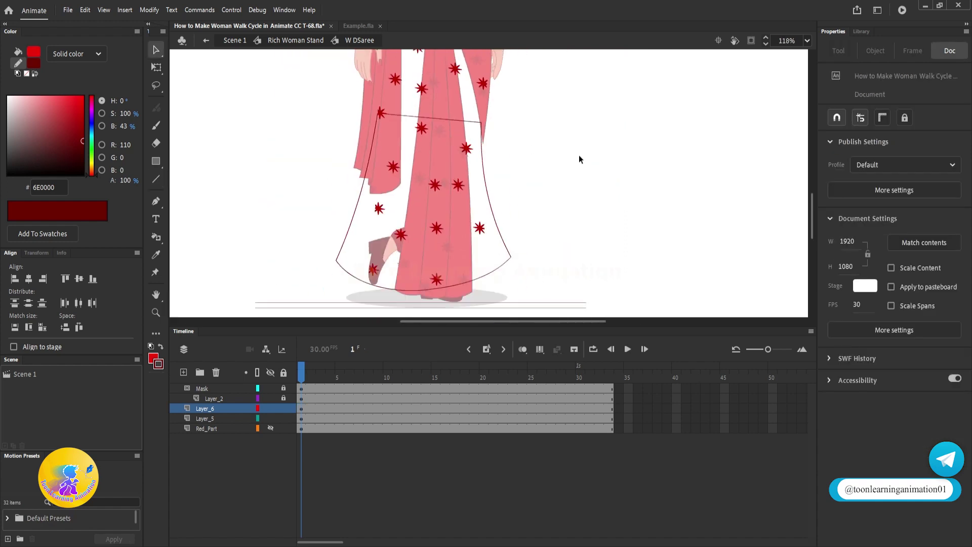
left_click_drag(593, 181, 585, 174)
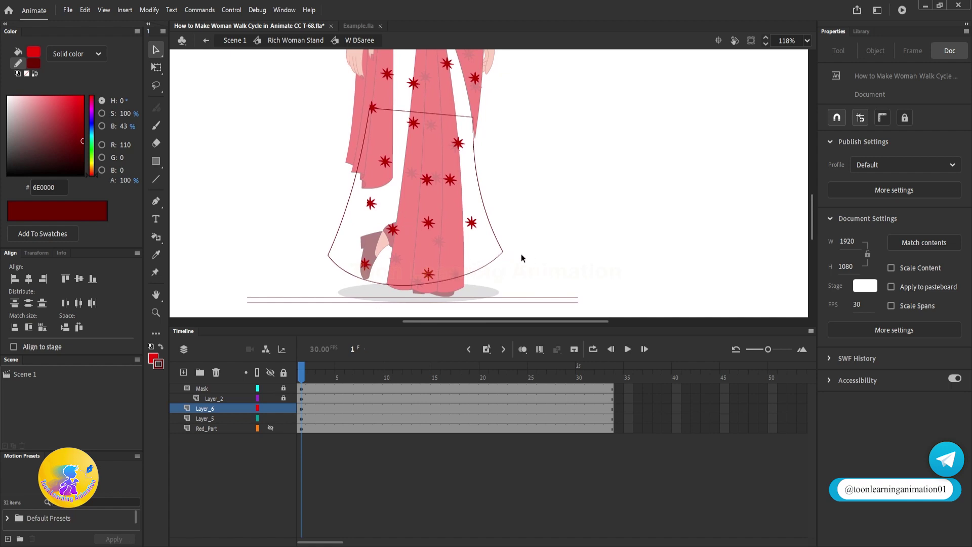
- Insert keyframes at frames 33 and 17 on Layer_6 and Layer_5, over the parent symbol's frame 1 leg pose
double_click(636, 218)
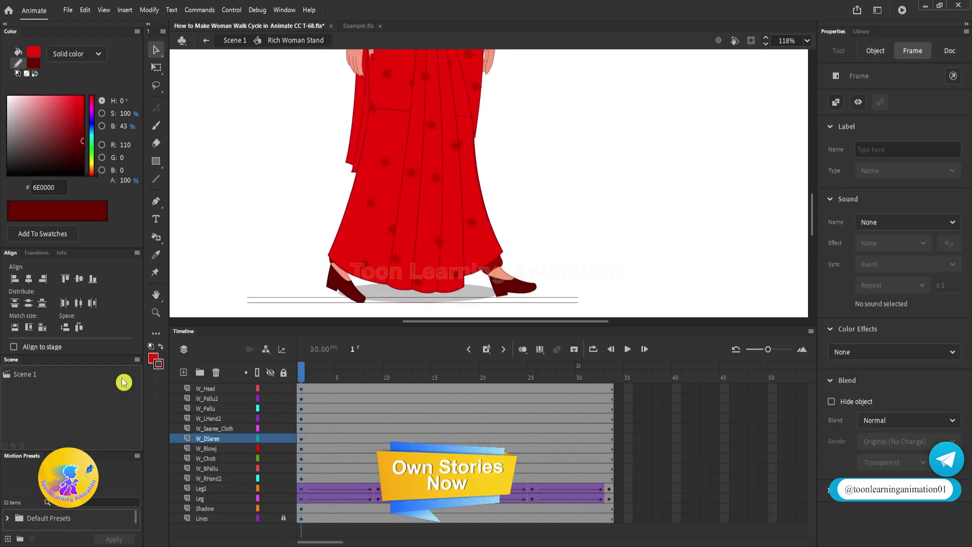
double_click(494, 251)
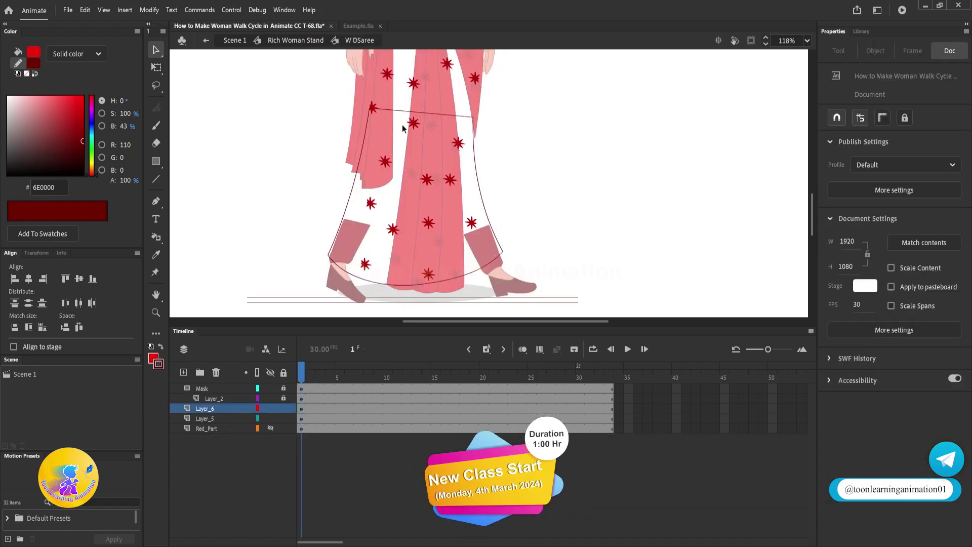
left_click_drag(589, 371, 606, 375)
left_click_drag(611, 411, 614, 422)
key("F6")
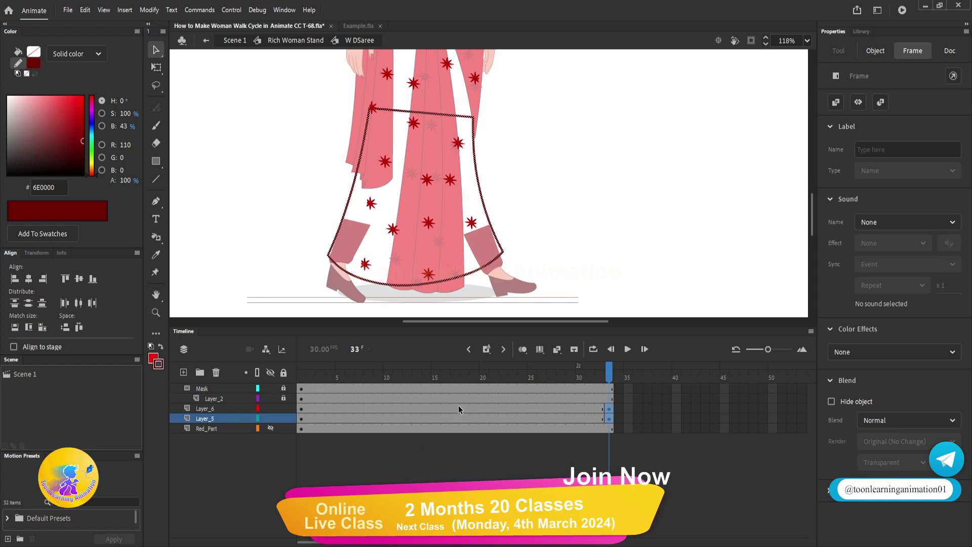
left_click_drag(453, 408, 454, 423)
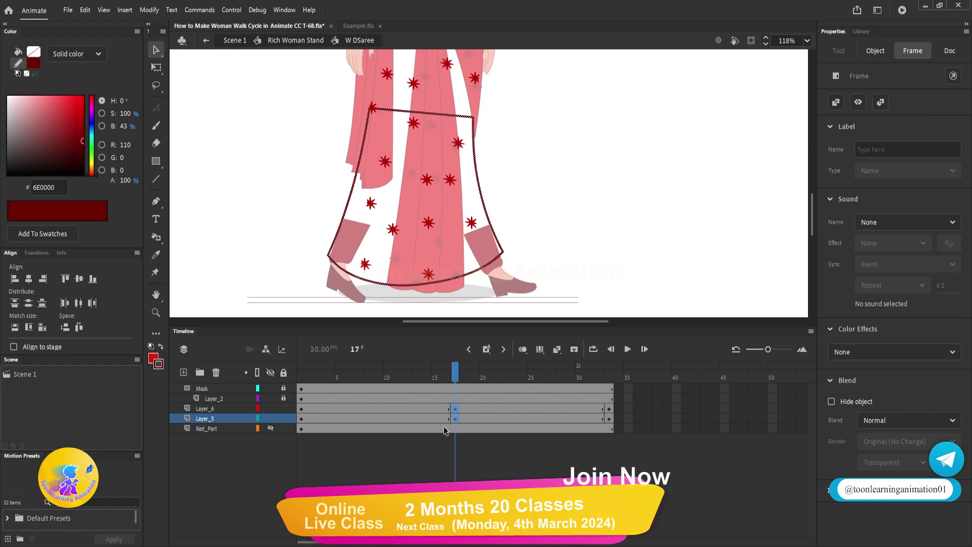
- Move the parent Rich Woman Stand symbol to frame 17 and reopen W DSaree over that leg pose
left_click(600, 266)
double_click(594, 239)
left_click(453, 376)
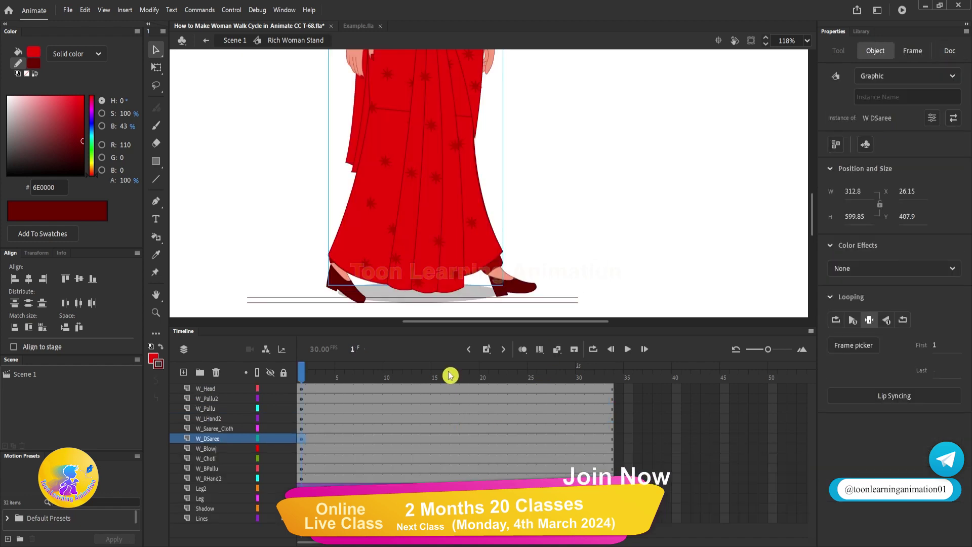
double_click(349, 238)
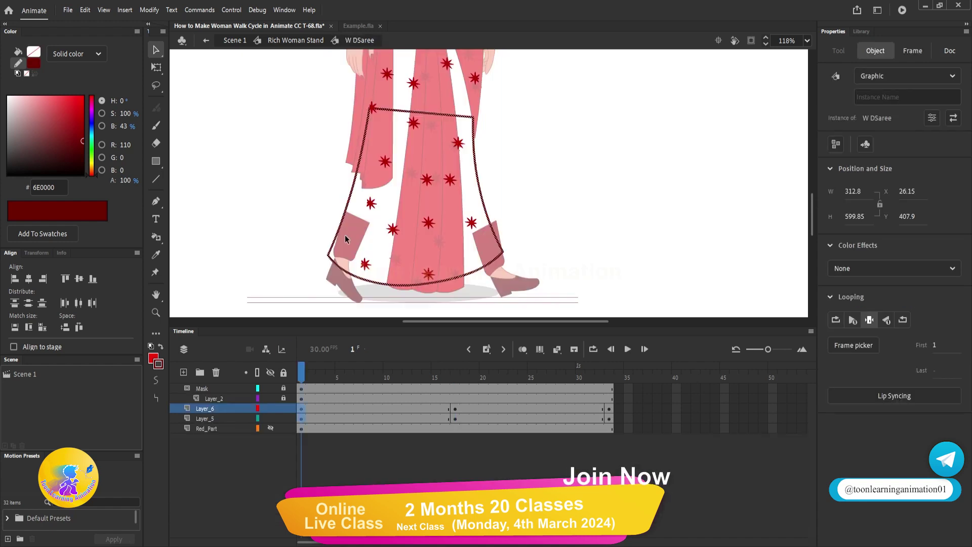
- At frame 17, move both lower corners of the hem outline to fit the two legs and adjust the front side curve
left_click(585, 198)
left_click(458, 378)
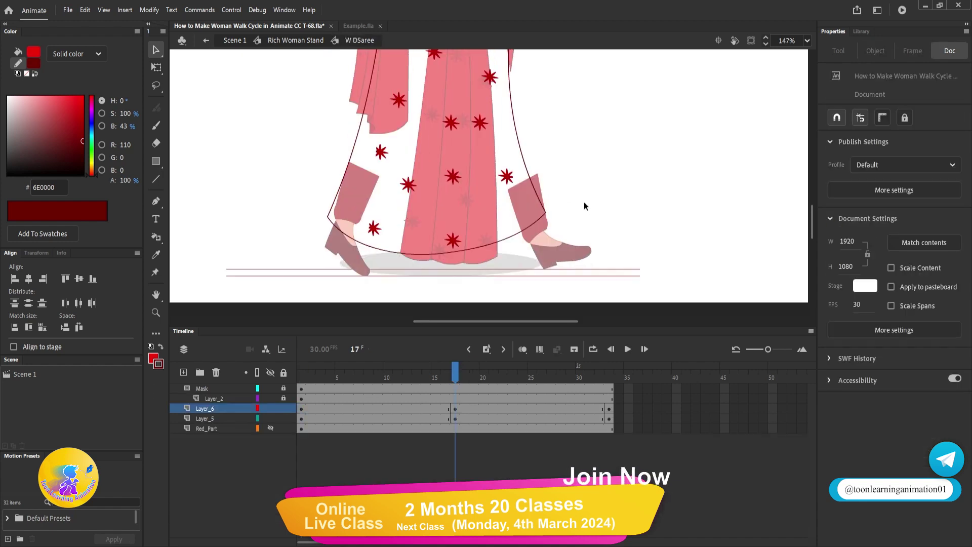
scroll(557, 193, "up", 3)
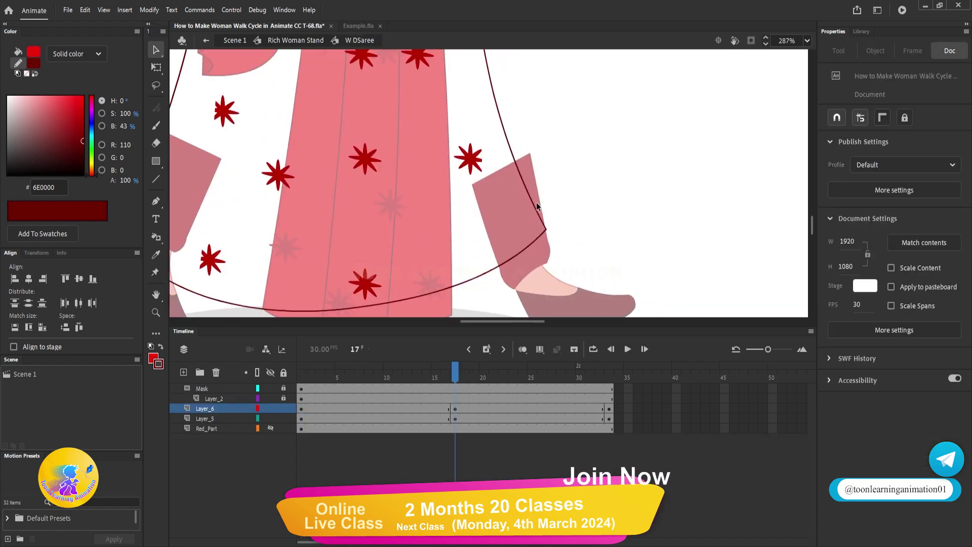
left_click_drag(546, 230, 554, 229)
left_click_drag(519, 163, 543, 154)
scroll(600, 229, "down", 4)
scroll(421, 204, "up", 1)
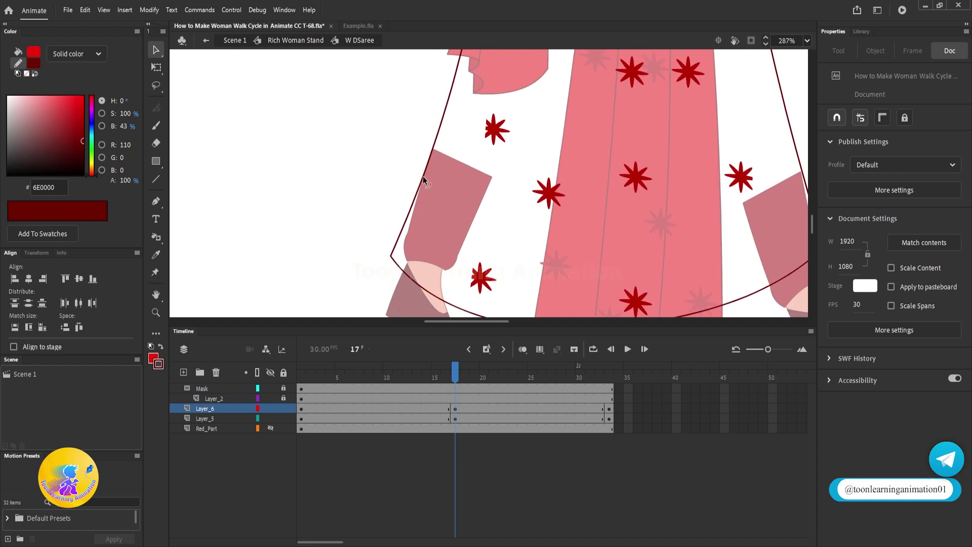
left_click_drag(391, 255, 400, 253)
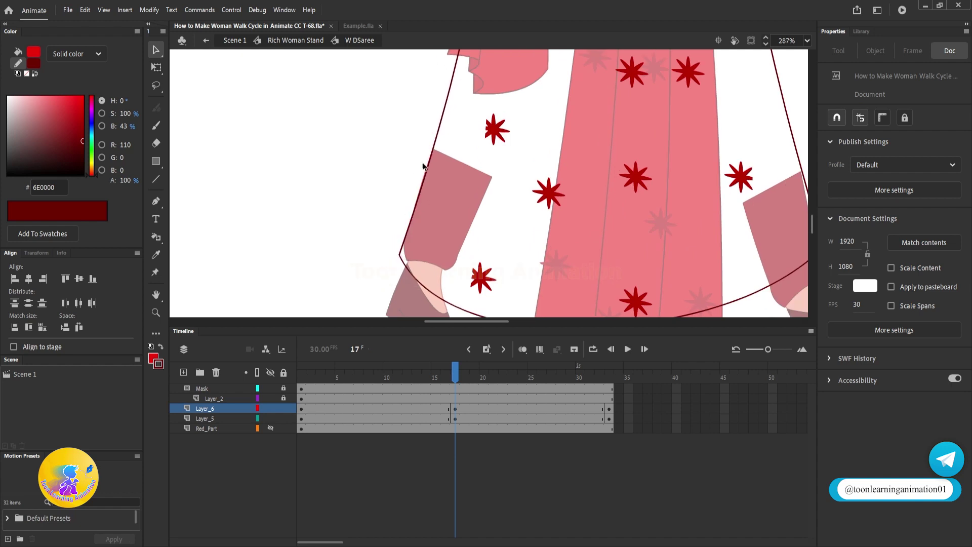
scroll(436, 173, "down", 5)
- Create shape tweens on Layer_6 and Layer_5 across frames 1, 17 and 33, and scrub the opening frames
left_click(435, 418)
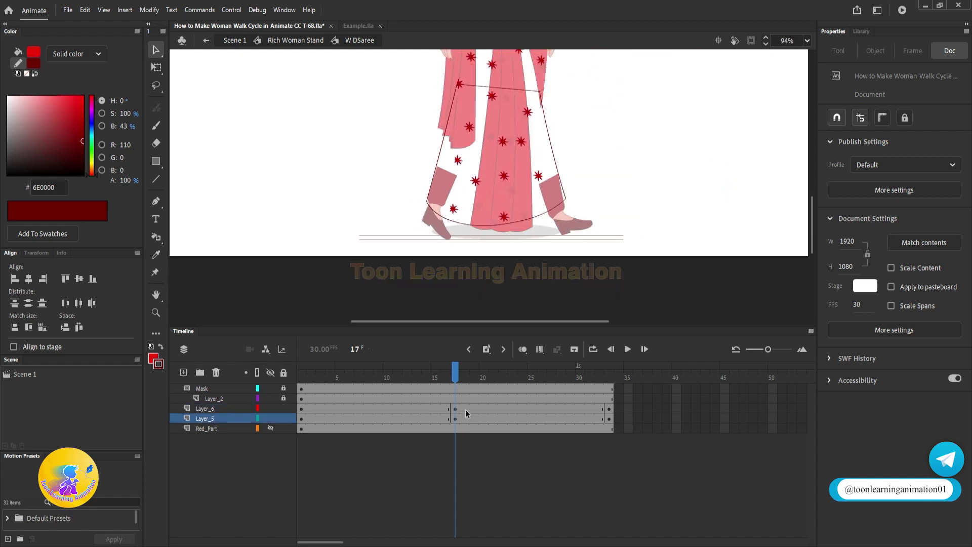
left_click_drag(466, 414, 408, 418)
right_click(445, 412)
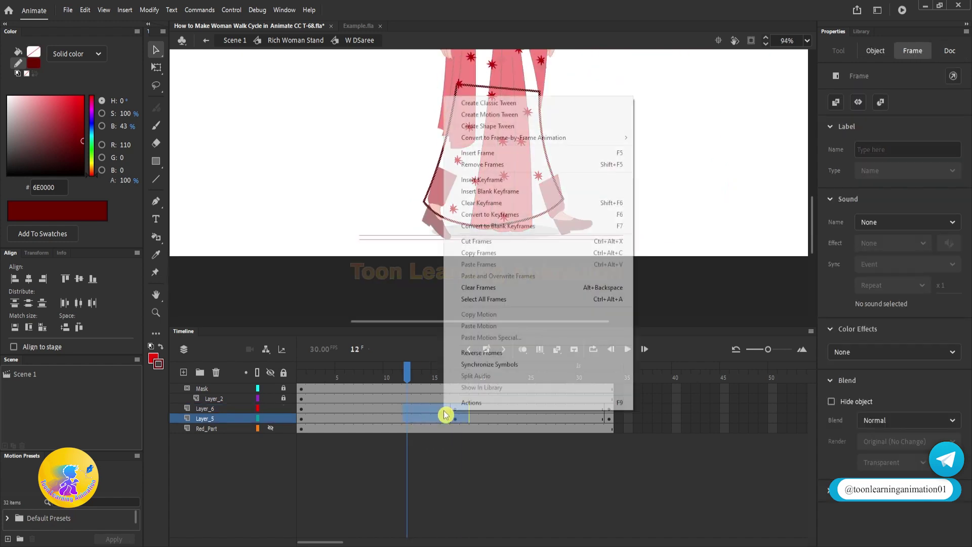
left_click(507, 126)
left_click_drag(442, 374, 230, 389)
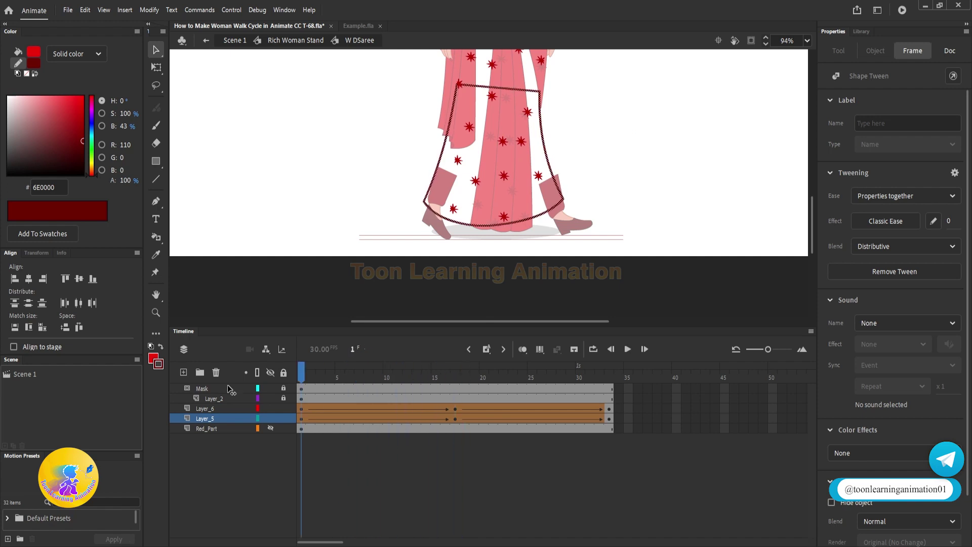
mouse_move(302, 388)
left_mouse_down()
mouse_move(552, 395)
mouse_move(369, 393)
left_mouse_up()
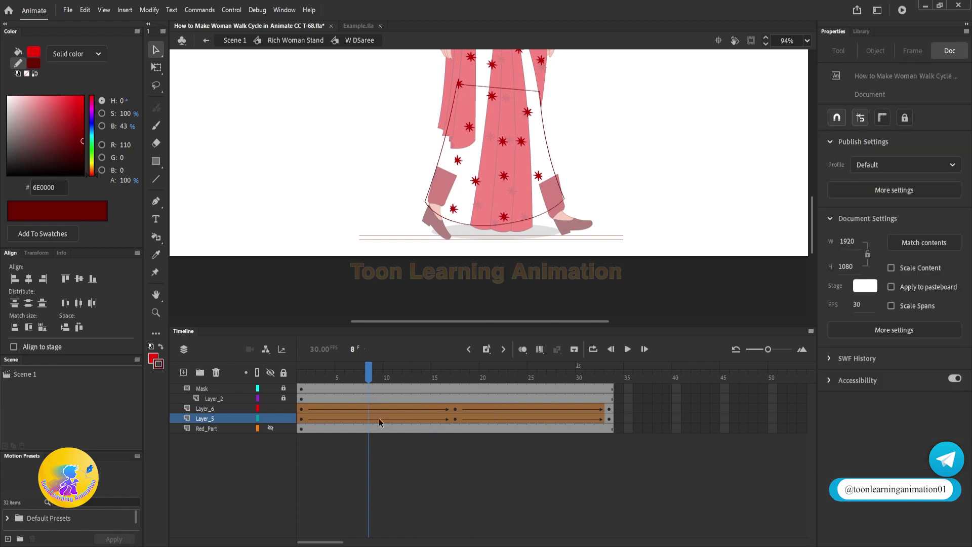
- Move the parent Rich Woman Stand symbol to frame 9, reopen W DSaree and insert keyframes at frame 9 on Layer_6 and Layer_5
double_click(654, 217)
left_click(377, 381)
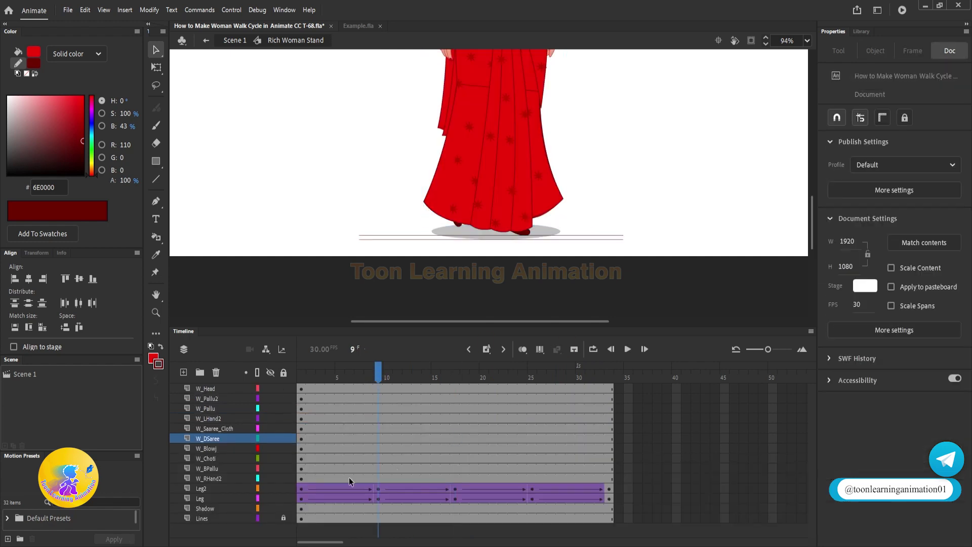
double_click(449, 203)
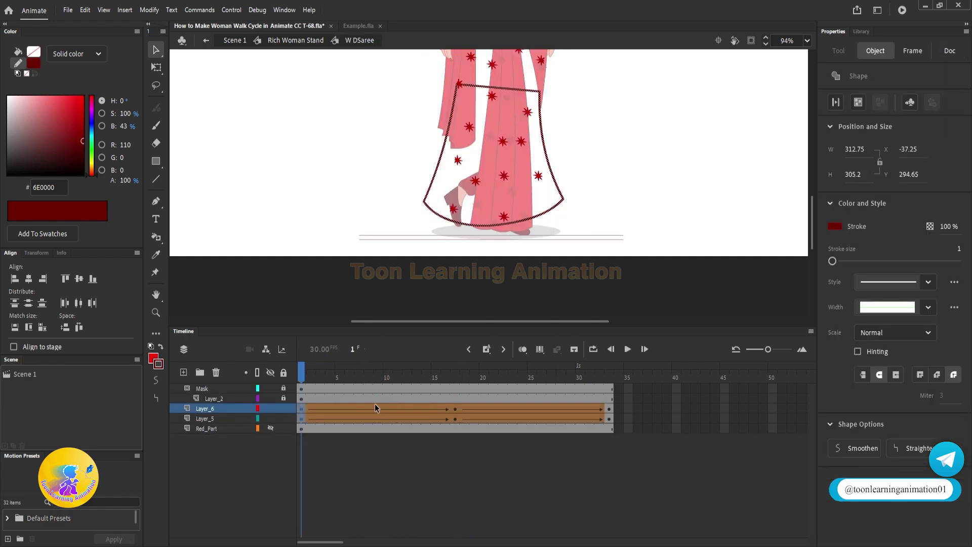
left_click_drag(375, 411, 375, 419)
key("F6")
left_click(710, 105)
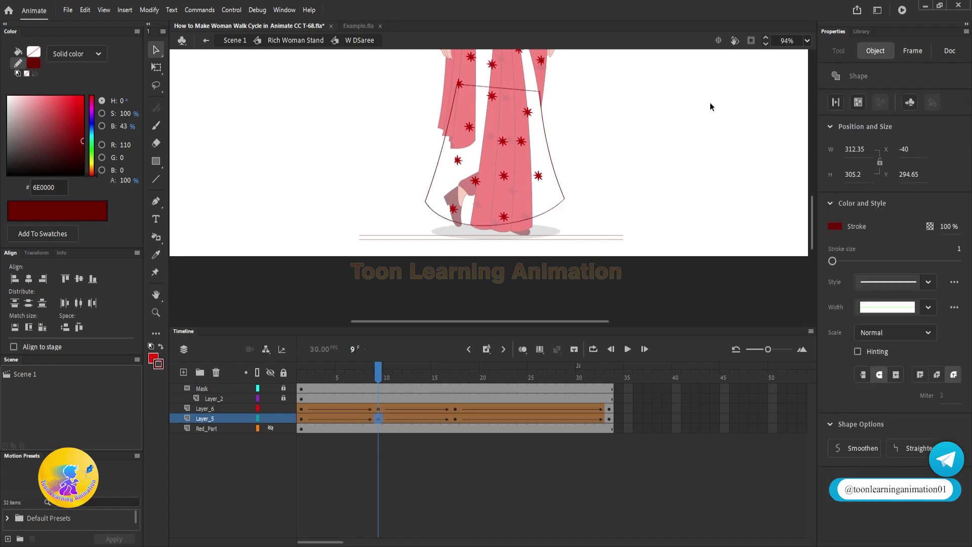
- At frame 9, pull the rear side line to the raised leg, bend it inward and join the hem line's end to it
scroll(437, 210, "up", 5)
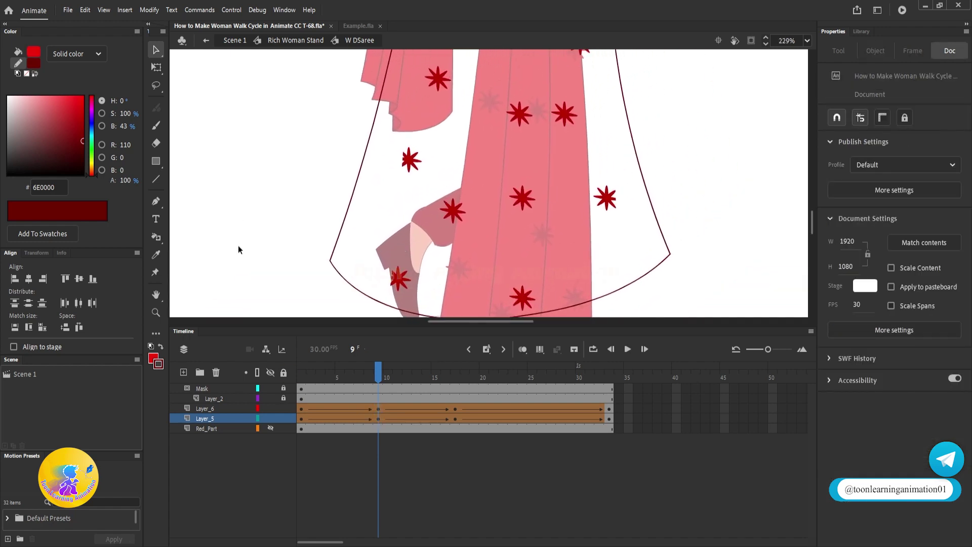
left_click_drag(331, 261, 411, 218)
scroll(424, 231, "down", 3)
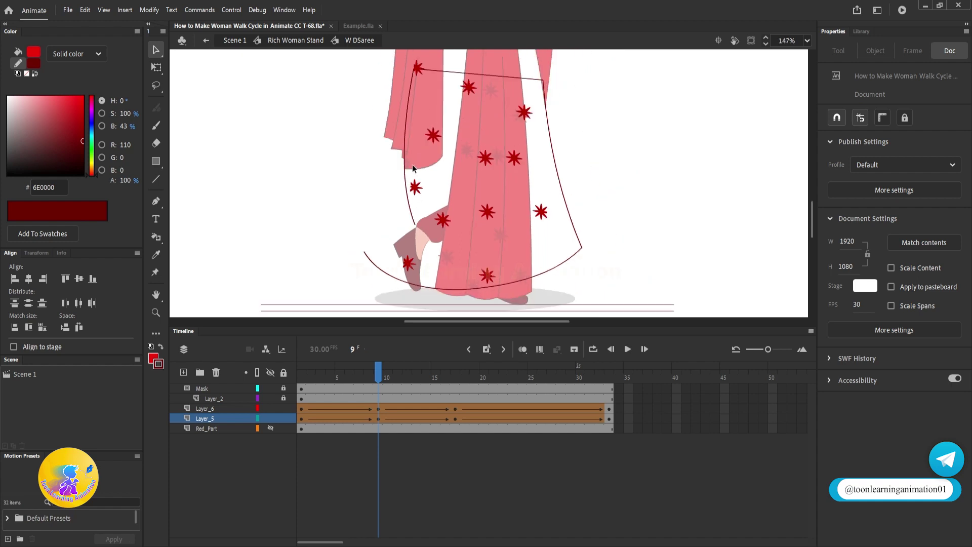
left_click_drag(405, 167, 426, 170)
left_click_drag(364, 251, 416, 226)
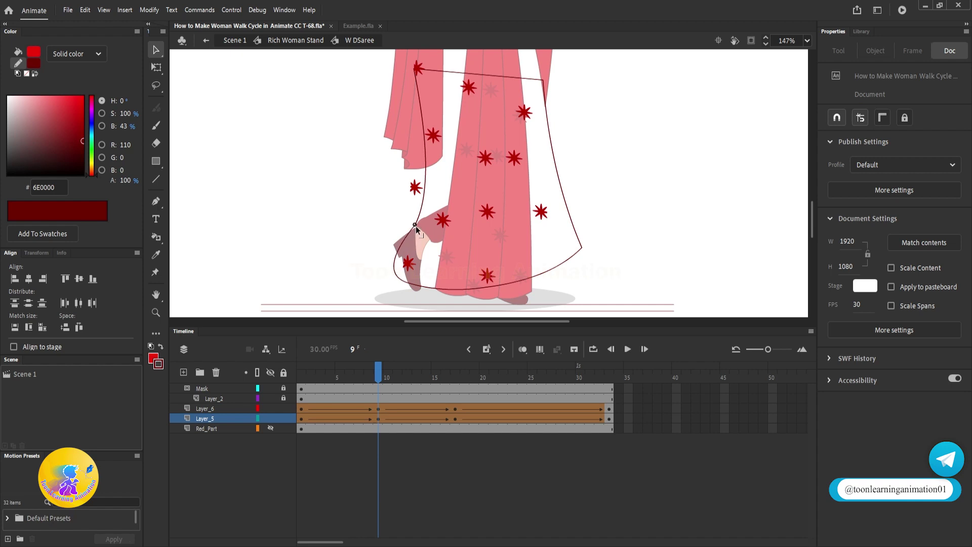
- Reshape the frame 9 hem line into wavy folds that wrap the raised rear leg and cross the skirt's lower edge
scroll(421, 278, "up", 3)
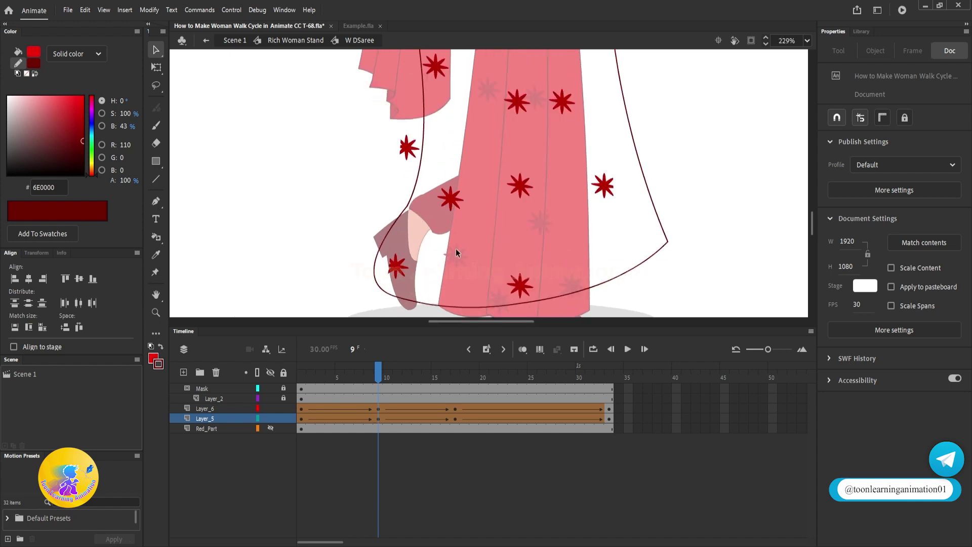
left_click_drag(493, 261, 445, 208)
left_click_drag(331, 239, 391, 218)
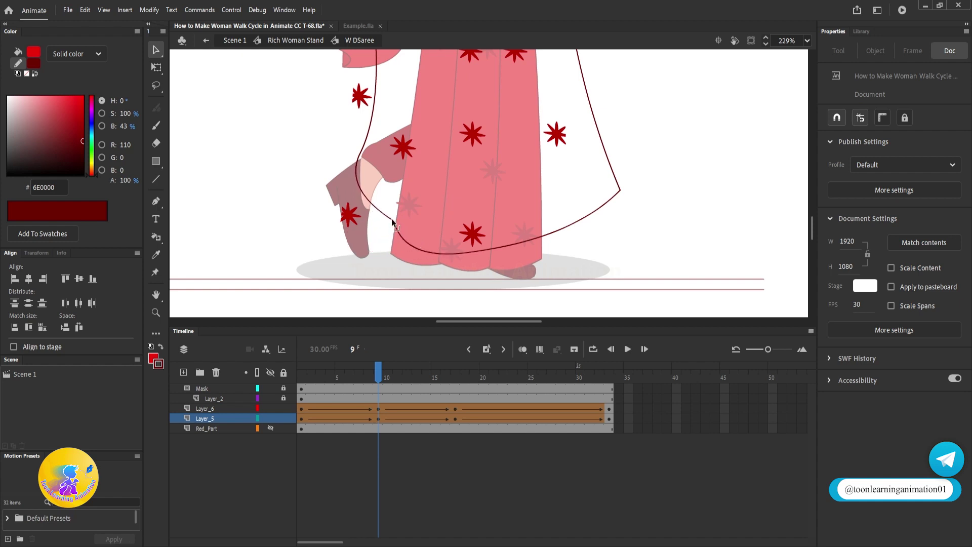
scroll(396, 211, "up", 2)
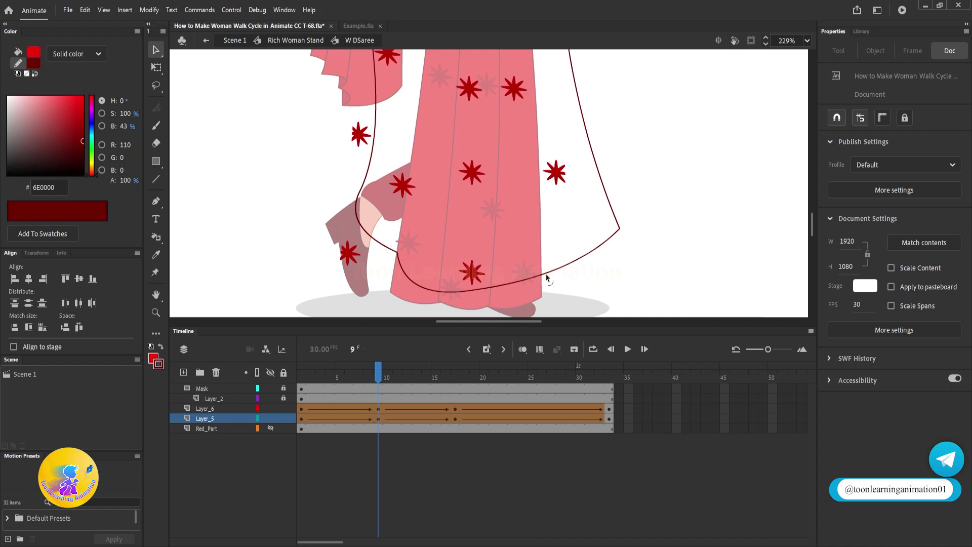
left_click_drag(545, 273, 506, 296)
left_click_drag(416, 285, 415, 277)
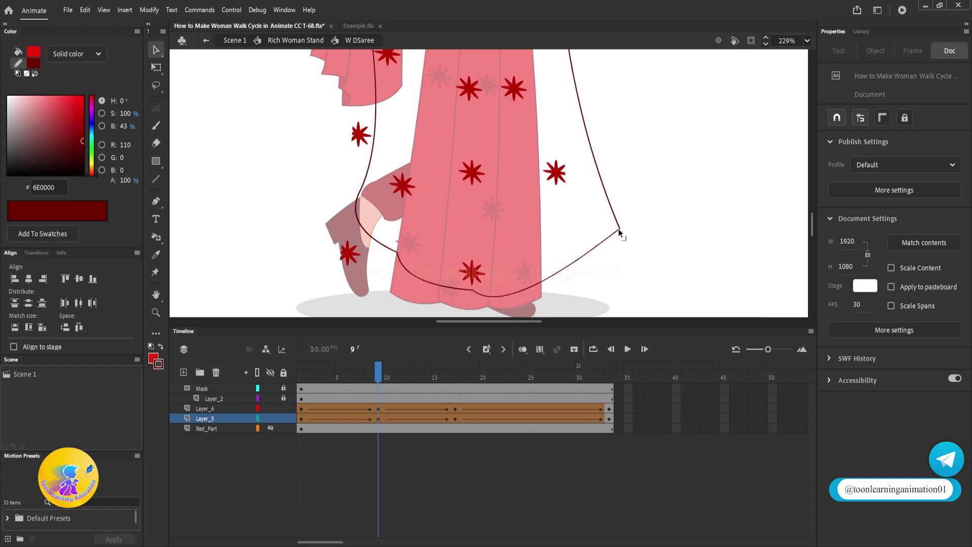
- At frame 9, bring the hem's front corner in to the standing leg and bow the front side line slightly outward
left_click_drag(619, 229, 545, 254)
left_click_drag(620, 227, 542, 255)
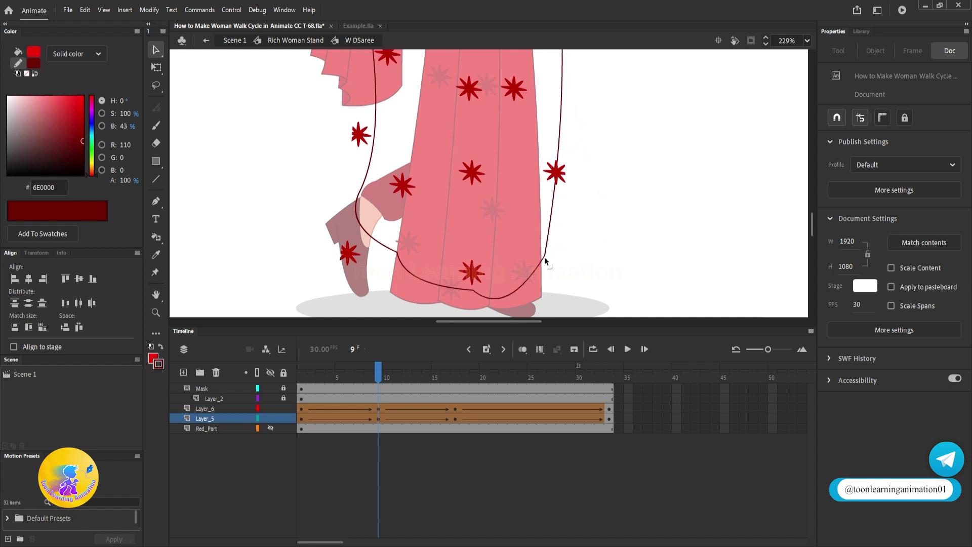
scroll(545, 257, "down", 3)
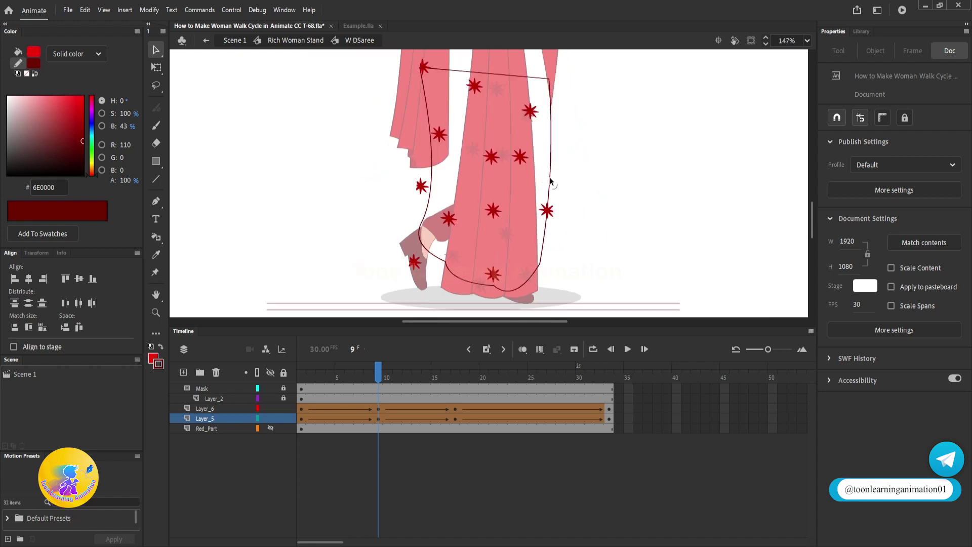
left_click_drag(552, 182, 555, 186)
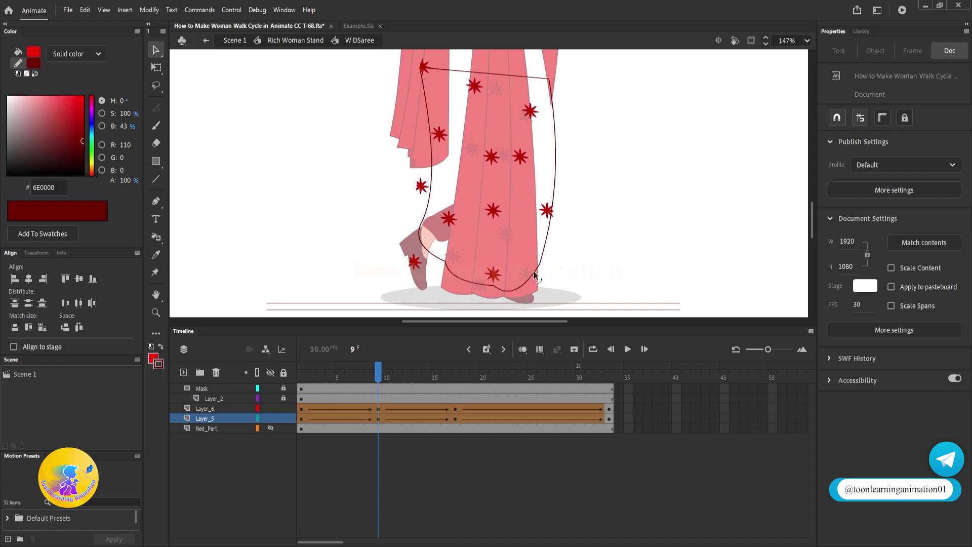
left_click_drag(540, 263, 528, 263)
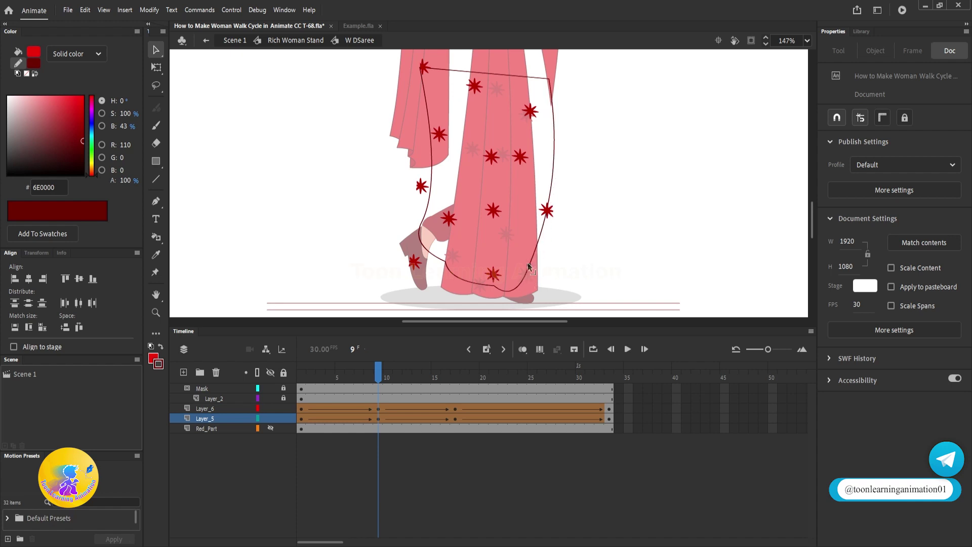
scroll(557, 208, "down", 3)
scroll(537, 243, "up", 5)
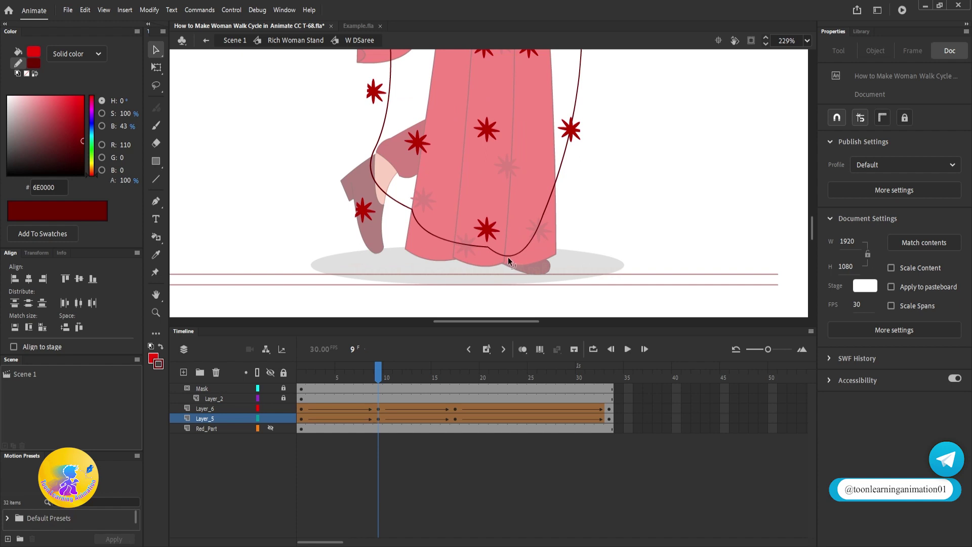
- Set the parent symbol to frame 25, reopen W DSaree and insert keyframes at frame 25 on Layer_6 and Layer_5
left_click(378, 409)
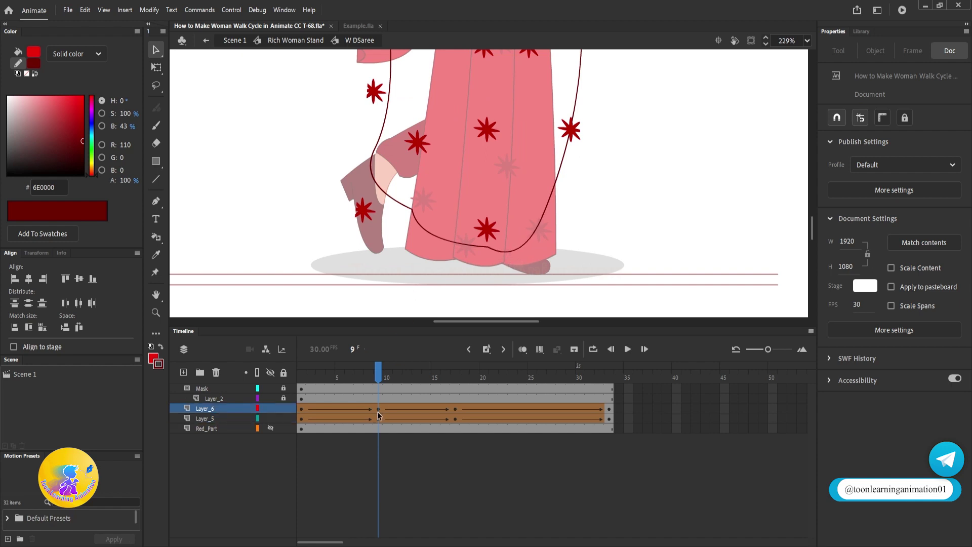
left_click_drag(378, 378, 413, 384)
double_click(745, 172)
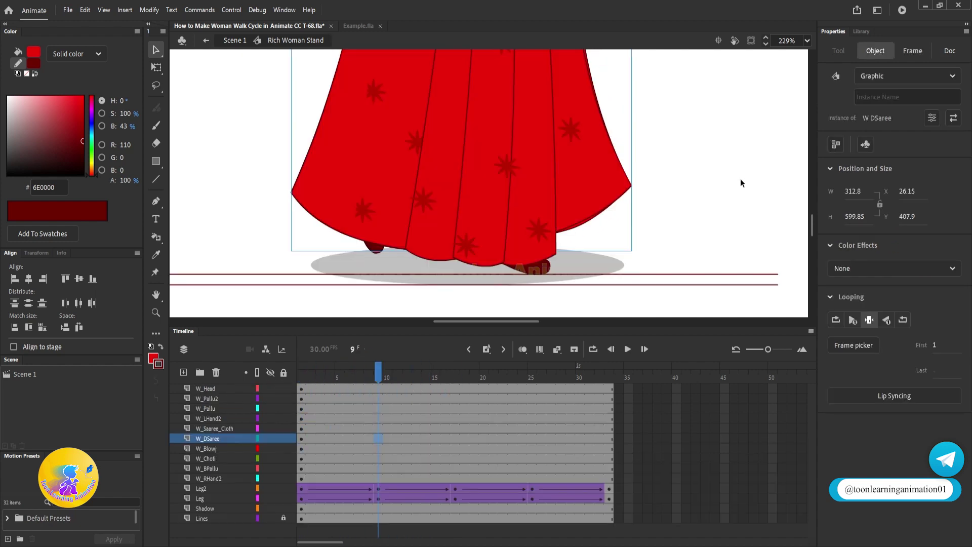
left_click(533, 376)
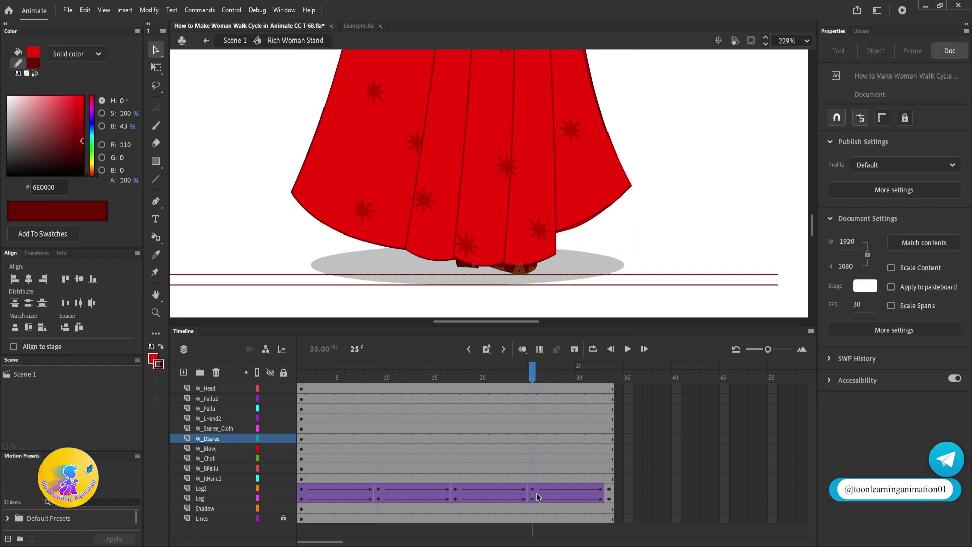
double_click(601, 167)
left_click_drag(534, 409, 531, 420)
left_click(656, 236)
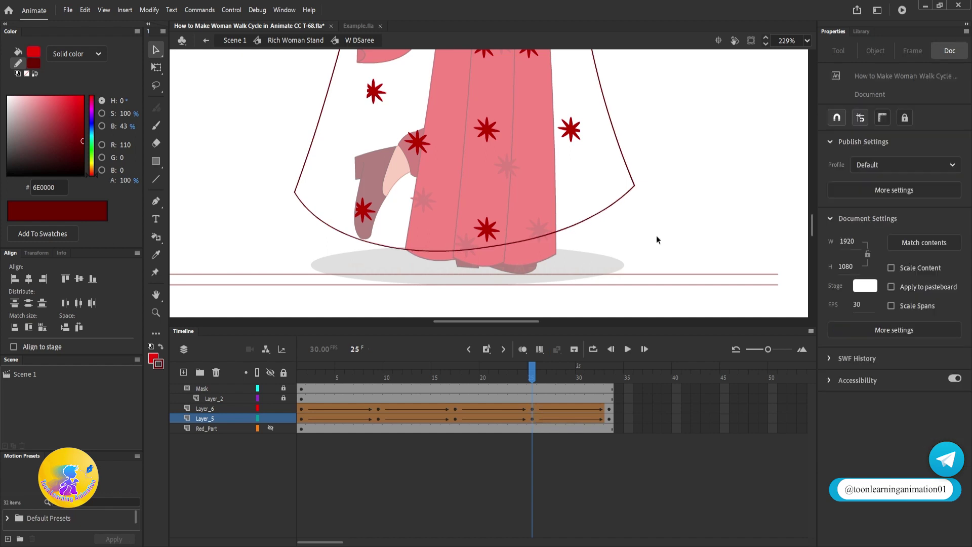
- Using frame 9 as reference, pull frame 25's rear side line to the raised leg, bend it inward and join the hem's end to it
left_click_drag(657, 205, 657, 215)
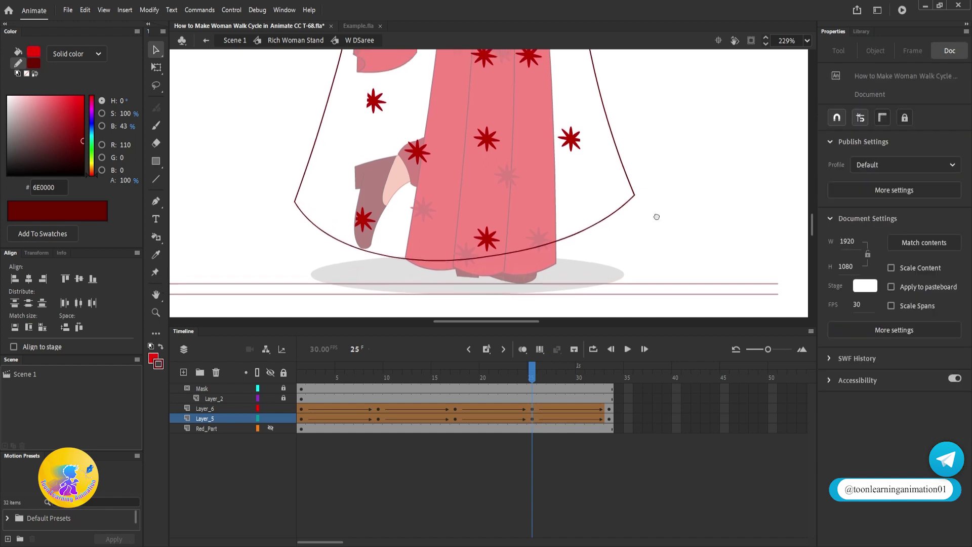
left_click_drag(400, 125, 424, 156)
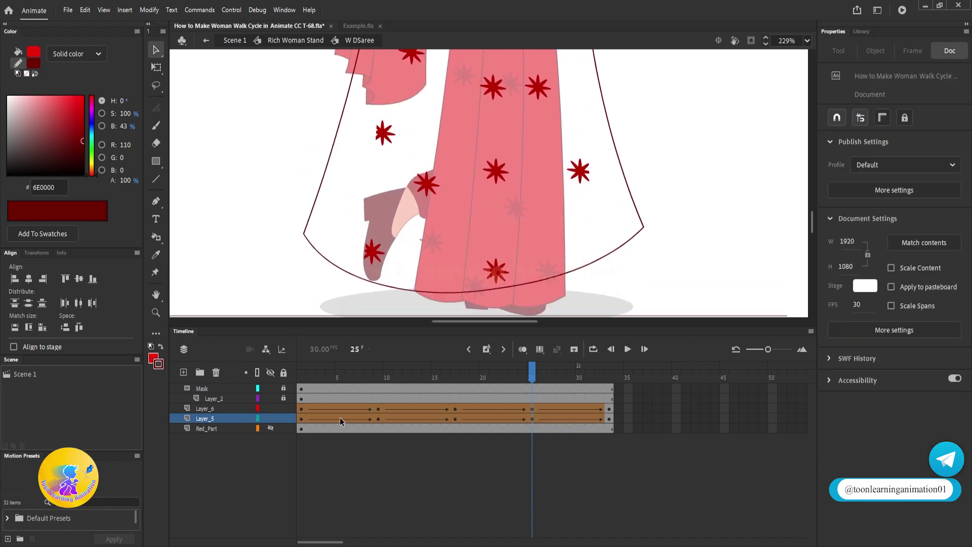
left_click(378, 379)
left_click(533, 376)
left_click_drag(300, 236, 407, 182)
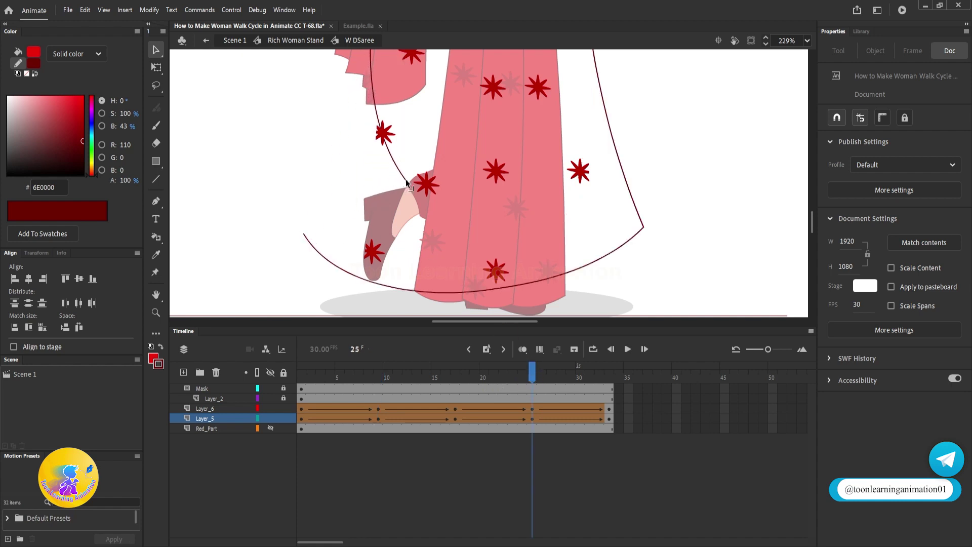
scroll(419, 142, "up", 2)
scroll(381, 203, "down", 1)
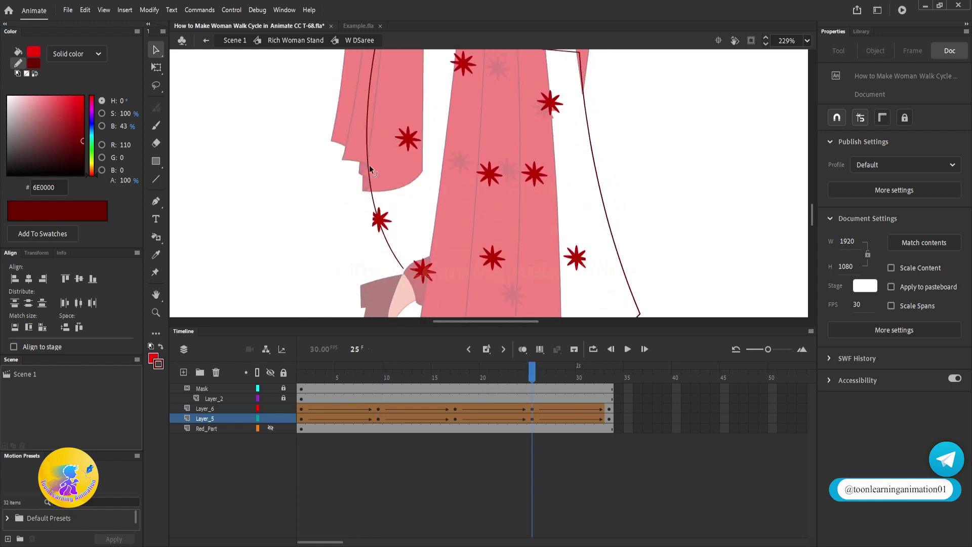
left_click_drag(368, 166, 415, 172)
scroll(415, 172, "down", 5)
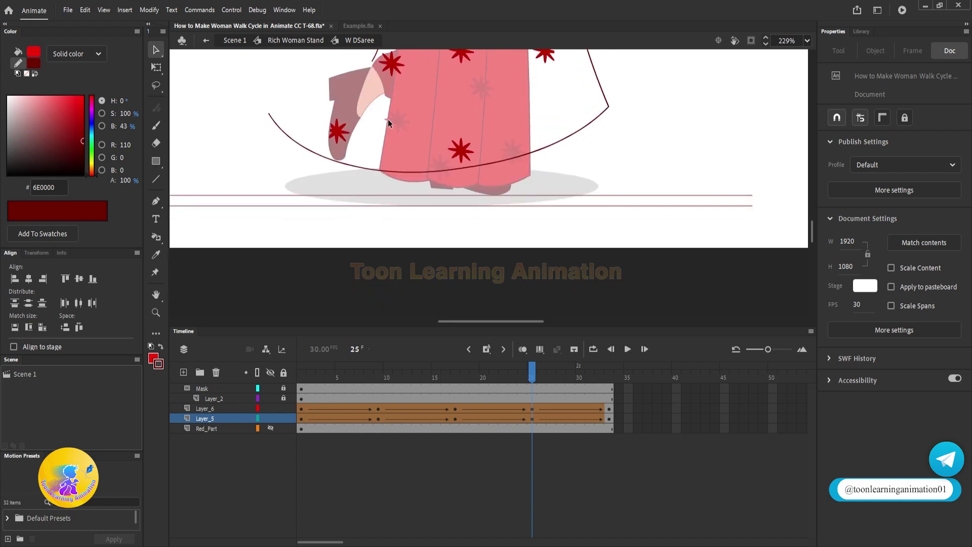
scroll(388, 119, "up", 3)
left_click_drag(248, 226, 350, 170)
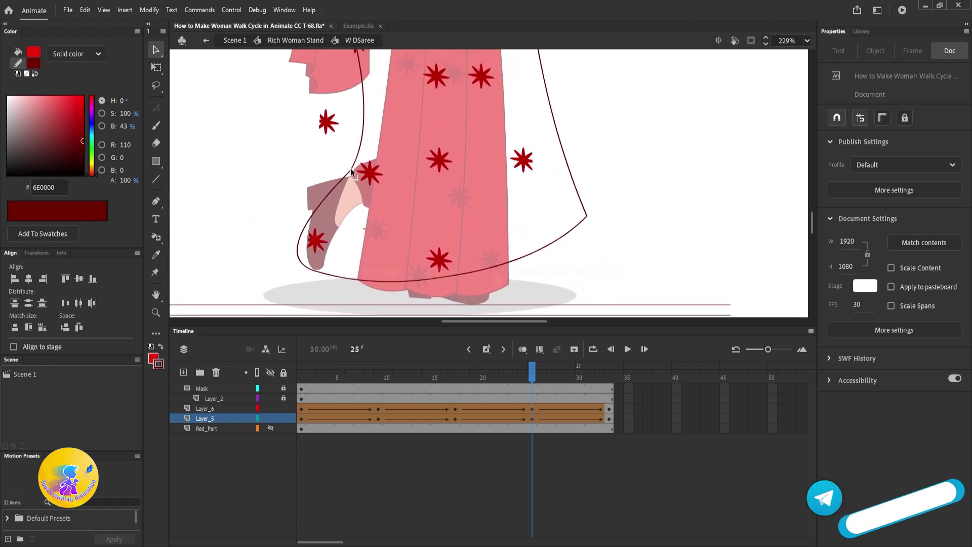
- At frame 25, bend the hem line into wavy folds and bring its front corner and side line in to the standing leg
left_click_drag(303, 264, 360, 235)
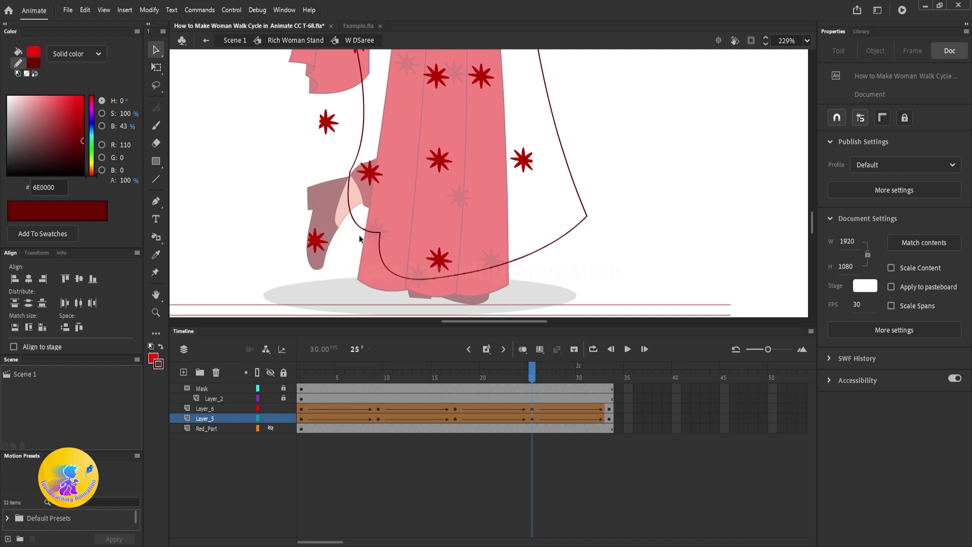
mouse_move(417, 281)
left_mouse_down()
mouse_move(424, 264)
mouse_move(418, 270)
left_mouse_up()
left_click_drag(512, 263, 426, 259)
left_click_drag(586, 216, 491, 247)
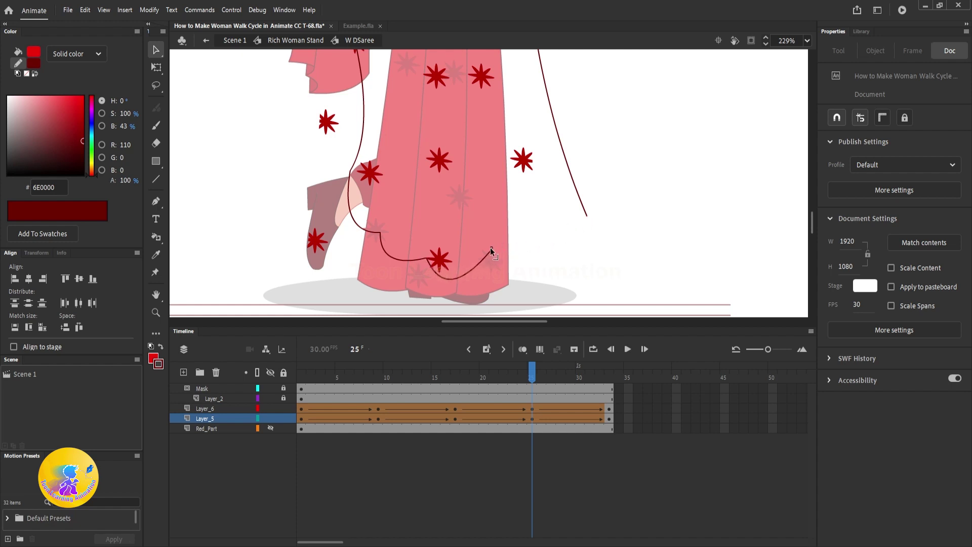
left_click_drag(588, 216, 493, 247)
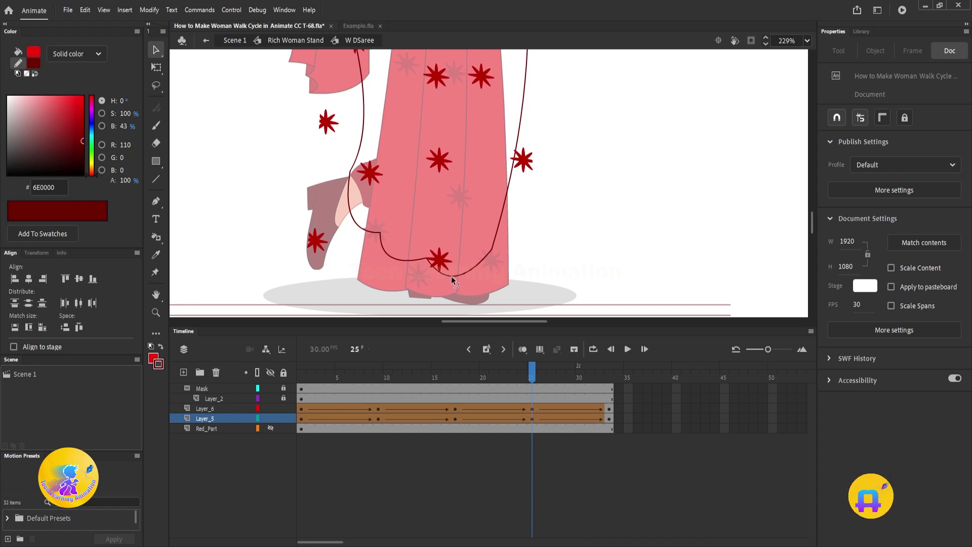
scroll(452, 275, "down", 3)
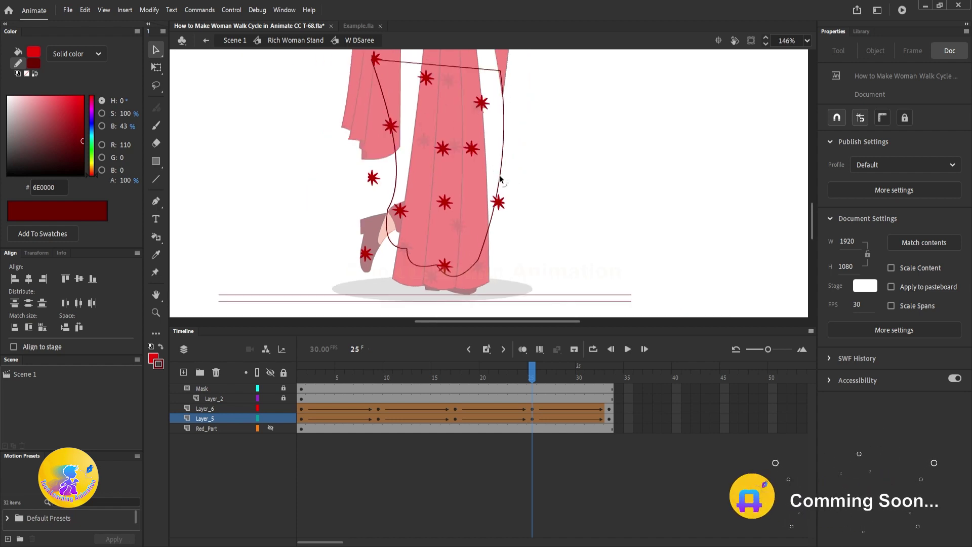
- Nudge the middle fold of the hem line slightly at frame 9, and return to frame 1
left_click(379, 375)
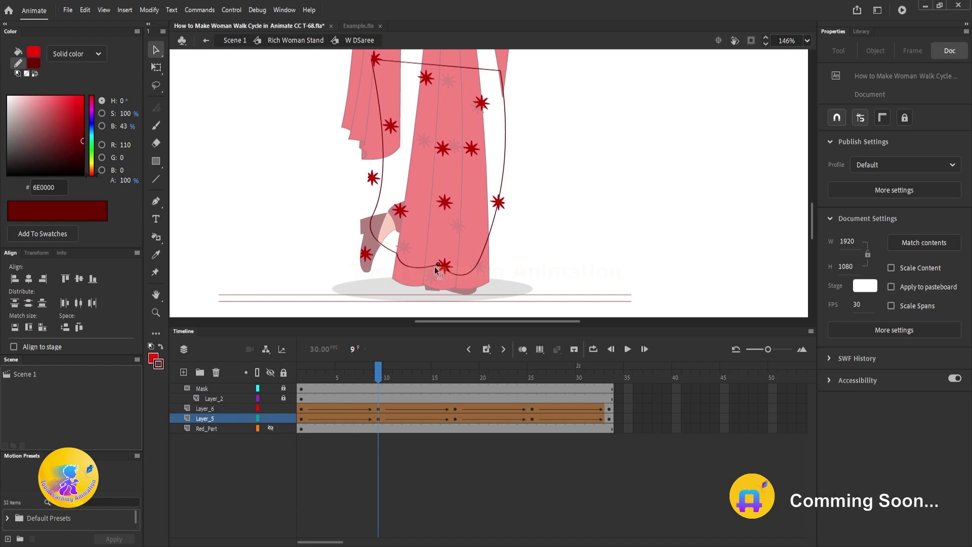
left_click_drag(429, 269, 431, 271)
left_click_drag(377, 377, 268, 373)
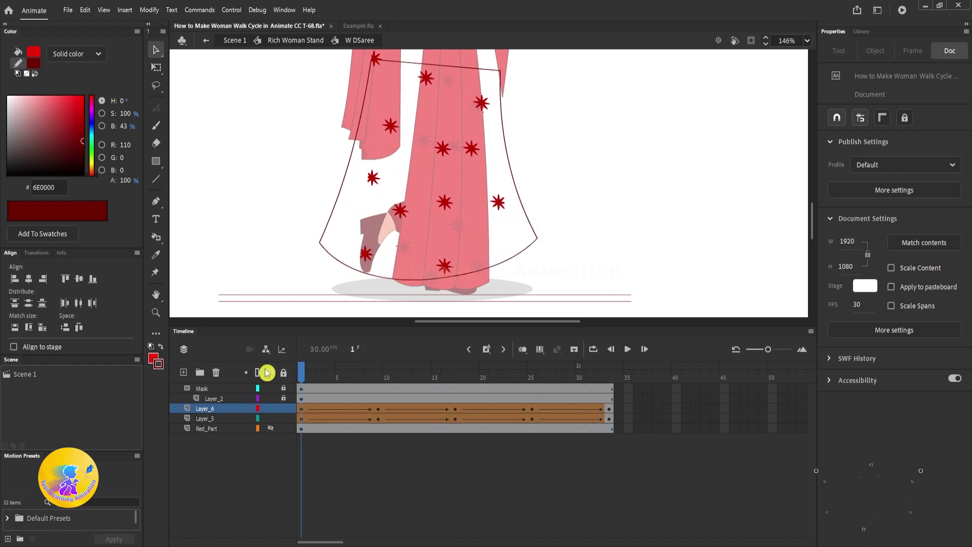
scroll(587, 214, "up", 2)
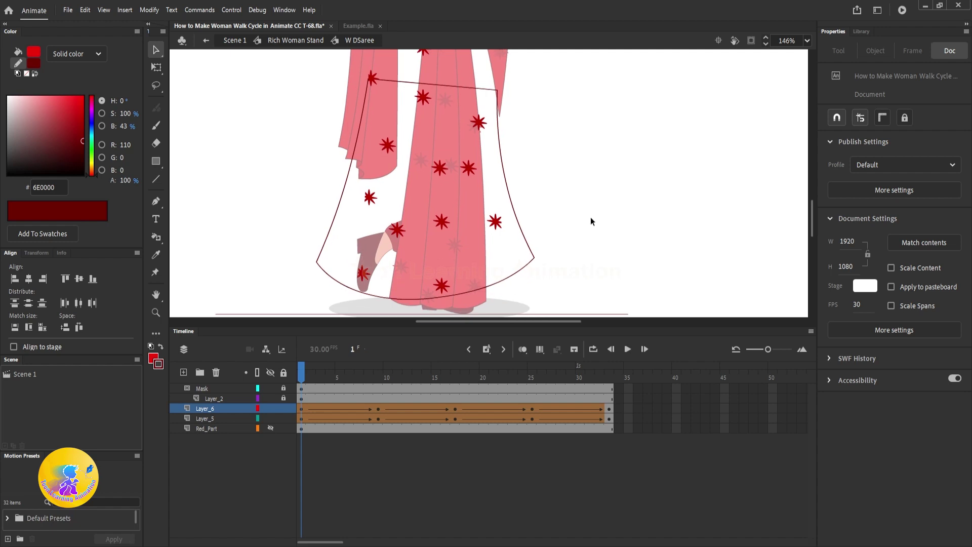
left_click(402, 300)
left_click(516, 293)
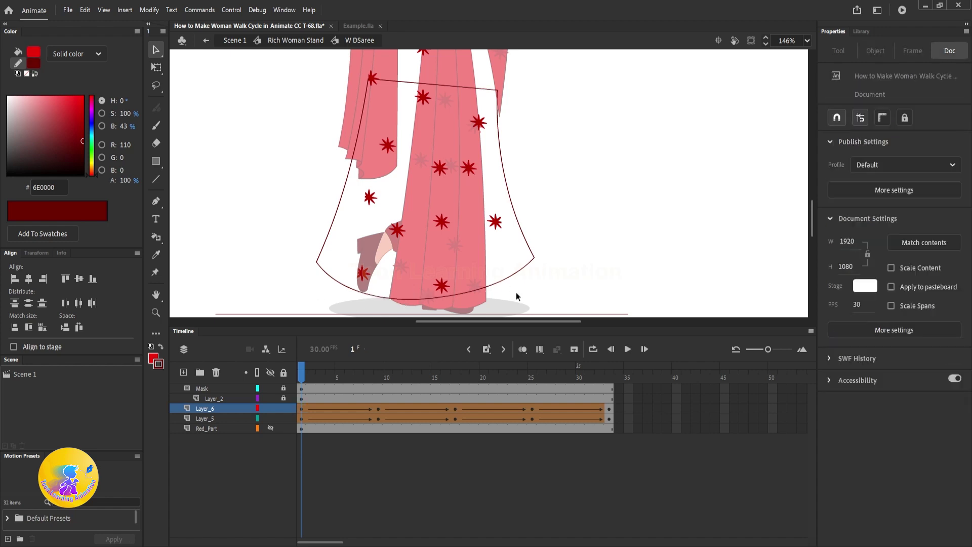
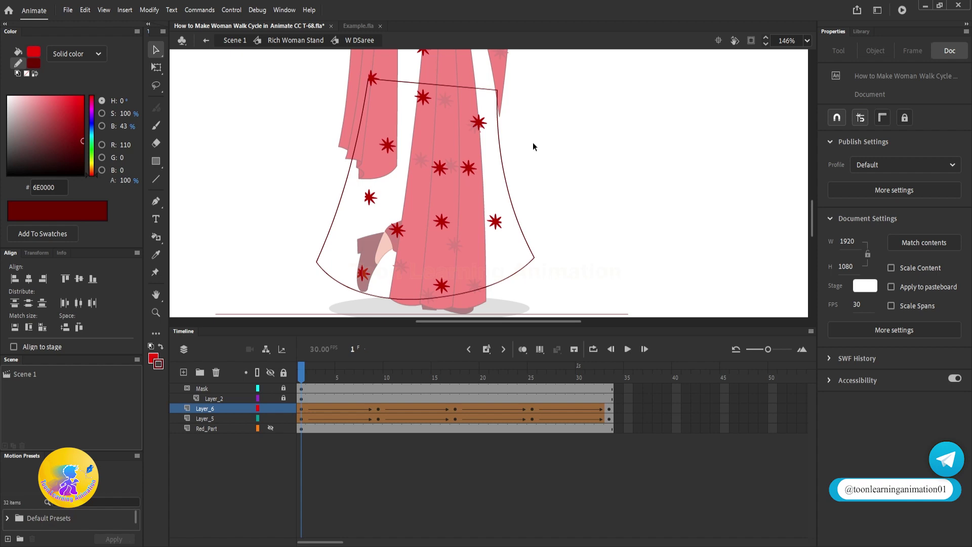
- Show the Red_Part layer, hide Layer_6 and Layer_5, and delete the lower flared part of the red skirt shape
scroll(533, 142, "up", 3)
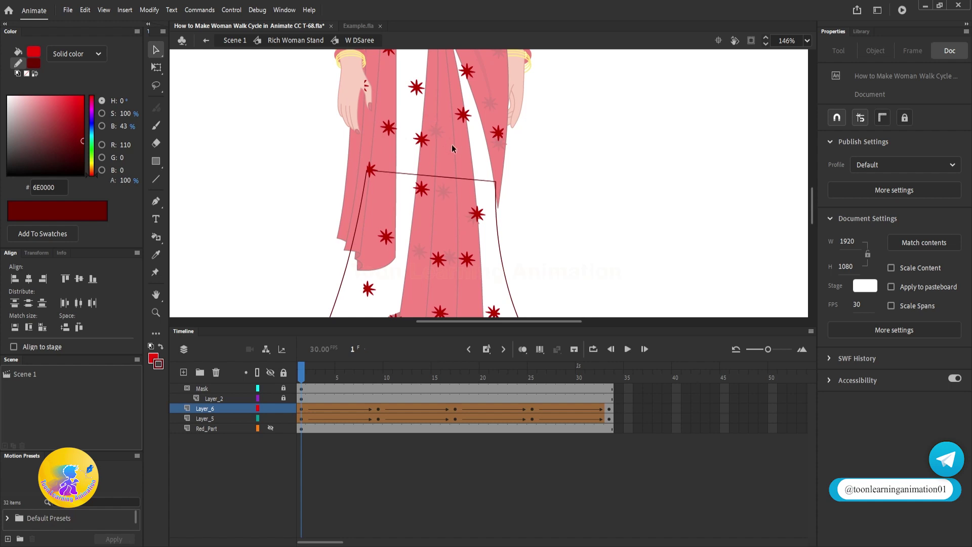
left_click(271, 428)
scroll(390, 196, "down", 4)
scroll(408, 193, "up", 2)
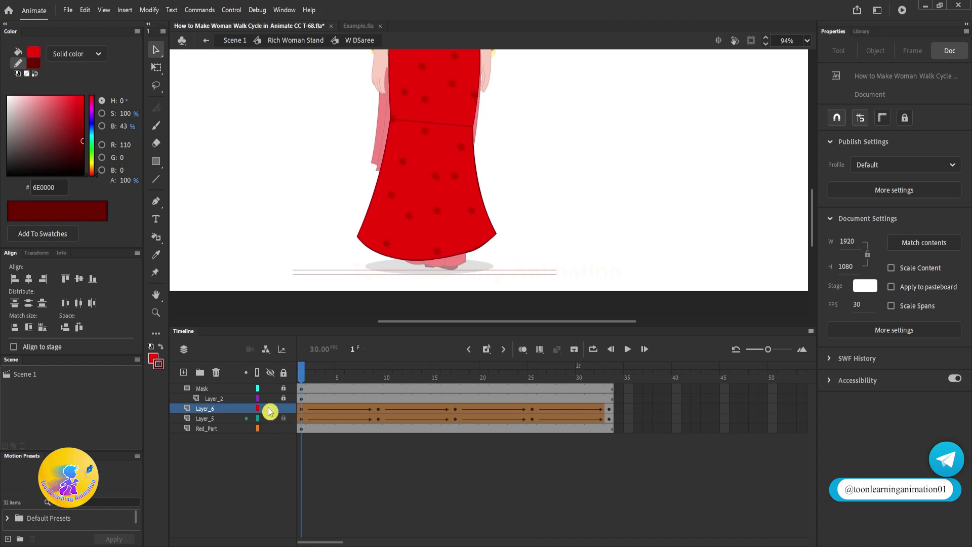
left_click_drag(270, 409, 271, 418)
left_click_drag(310, 142, 583, 283)
key("Delete")
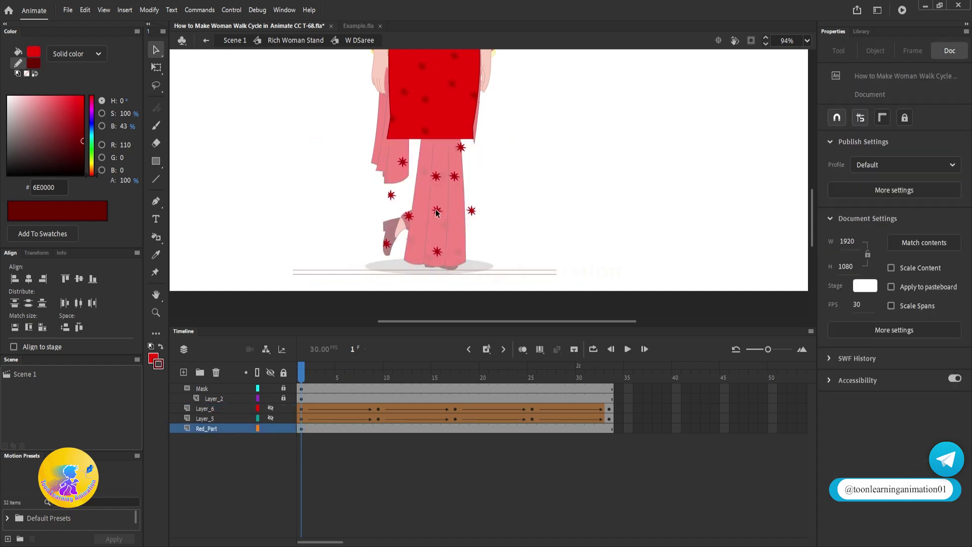
- Make Layer_6 and Layer_5 visible again and lock both layers
scroll(437, 212, "up", 5)
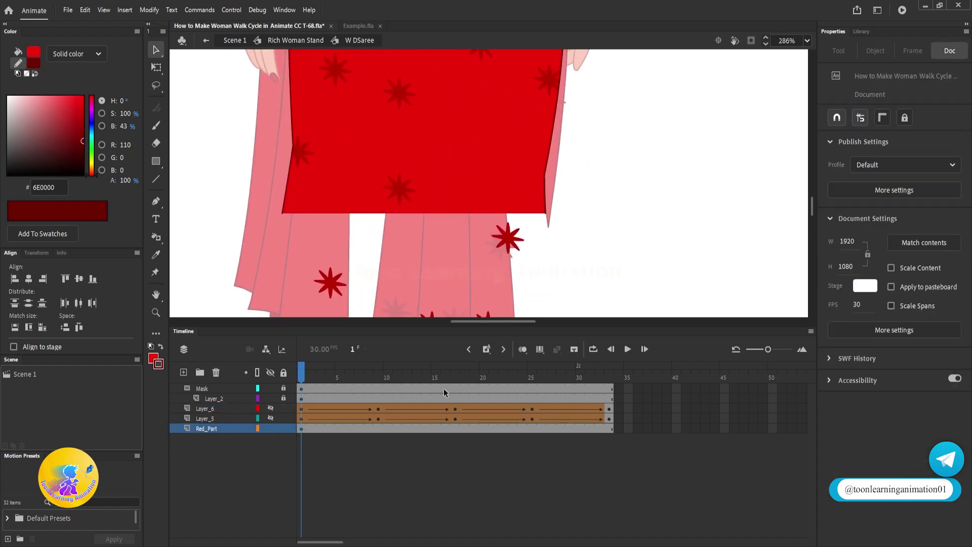
mouse_move(283, 409)
left_mouse_down()
mouse_move(283, 419)
mouse_move(271, 418)
left_mouse_up()
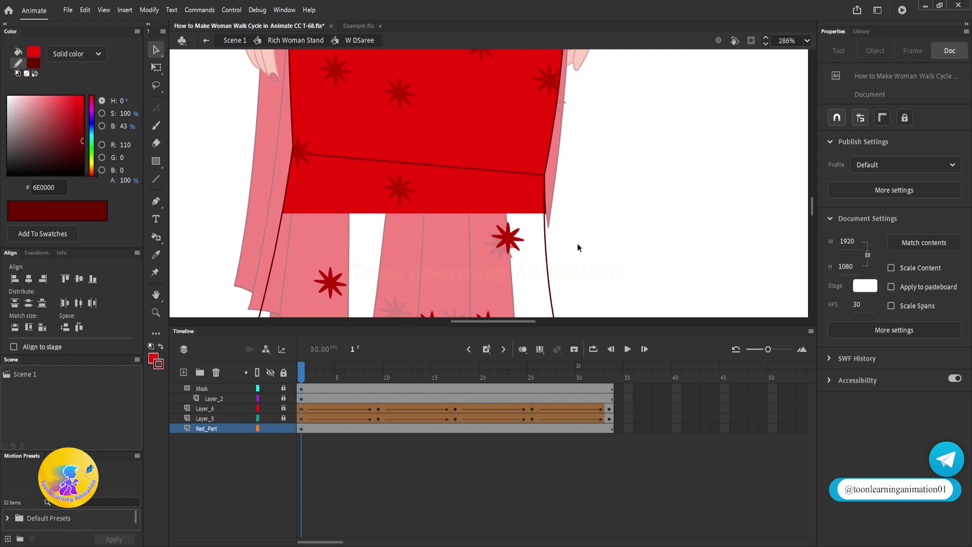
scroll(287, 166, "up", 4)
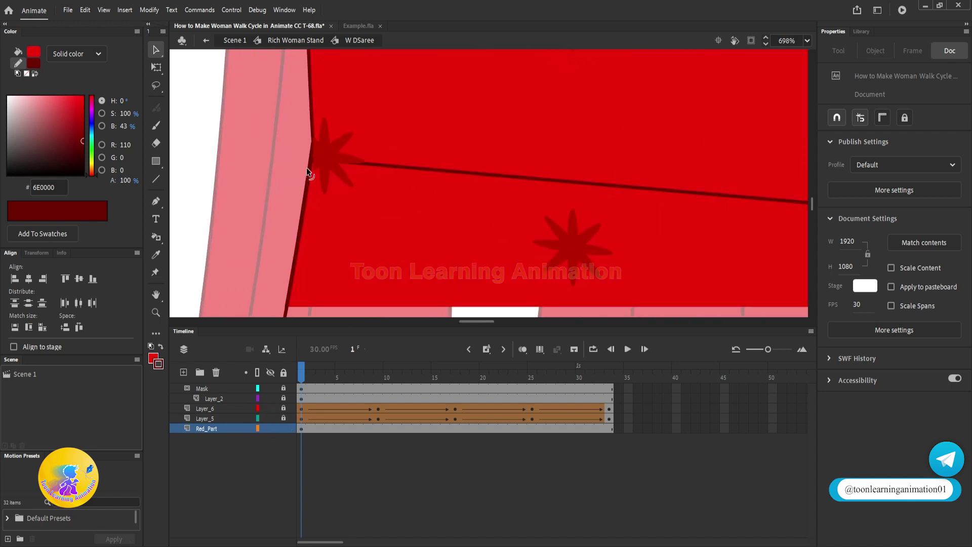
scroll(308, 169, "down", 4)
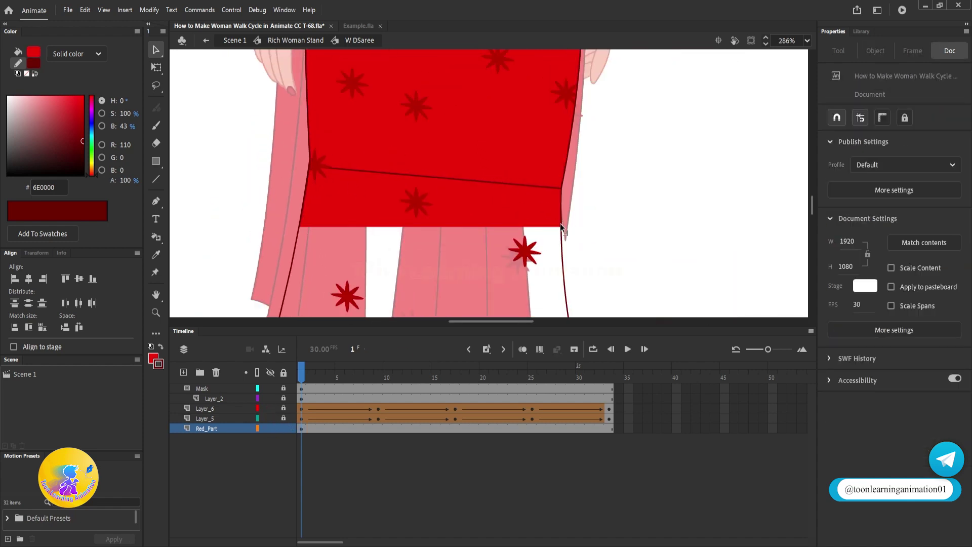
left_click(560, 224)
key("Delete")
key("ctrl+z")
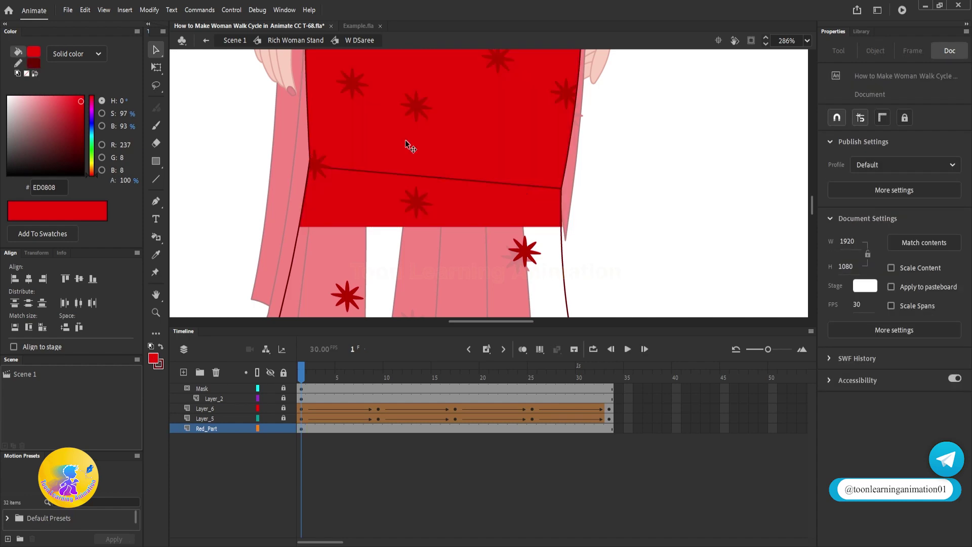
mouse_move(299, 226)
left_mouse_down()
mouse_move(350, 218)
mouse_move(338, 213)
left_mouse_up()
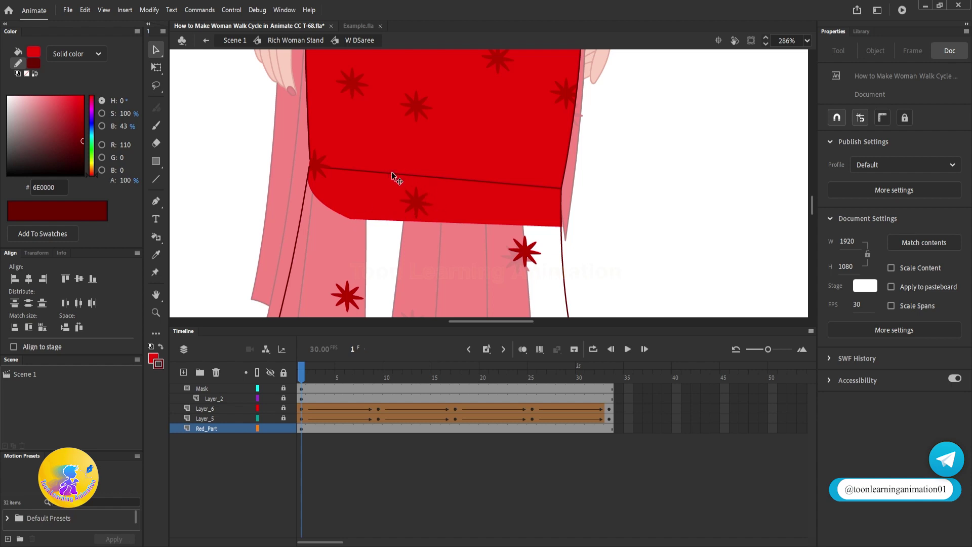
- Copy the hem outline's slanted upper line from Layer_5 and paste it in place on Red_Part, keeping Layer_6 and Layer_5 locked
left_click(283, 417)
left_click(284, 408)
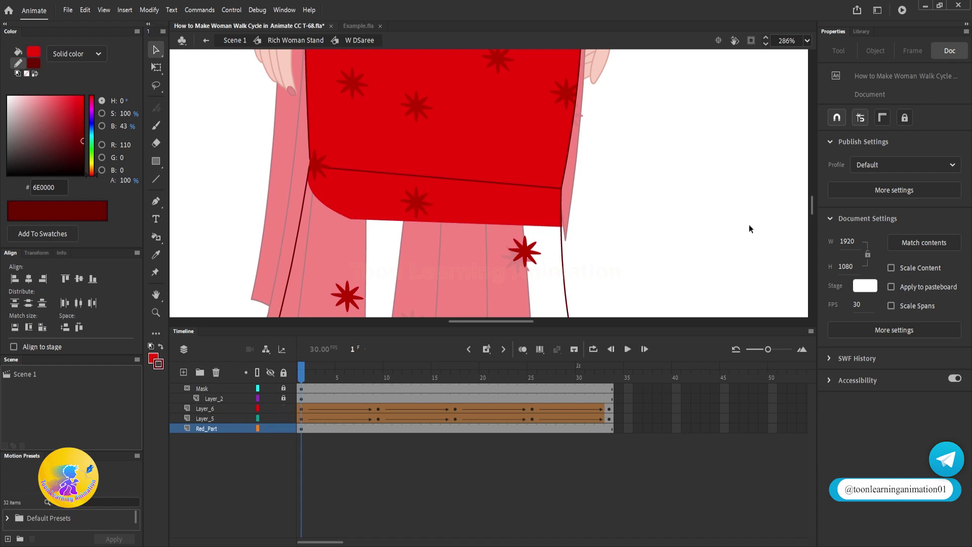
left_click(466, 185)
left_click(287, 420)
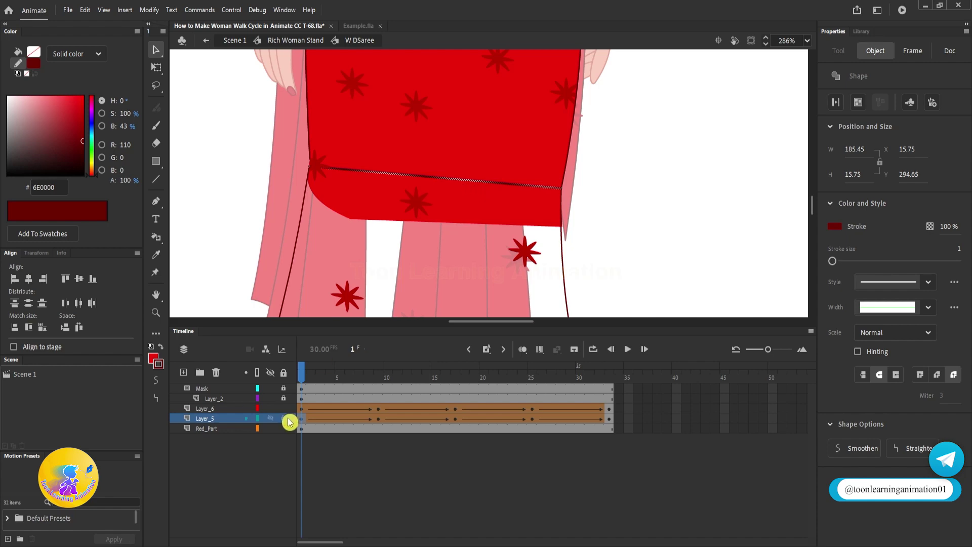
left_click(285, 419)
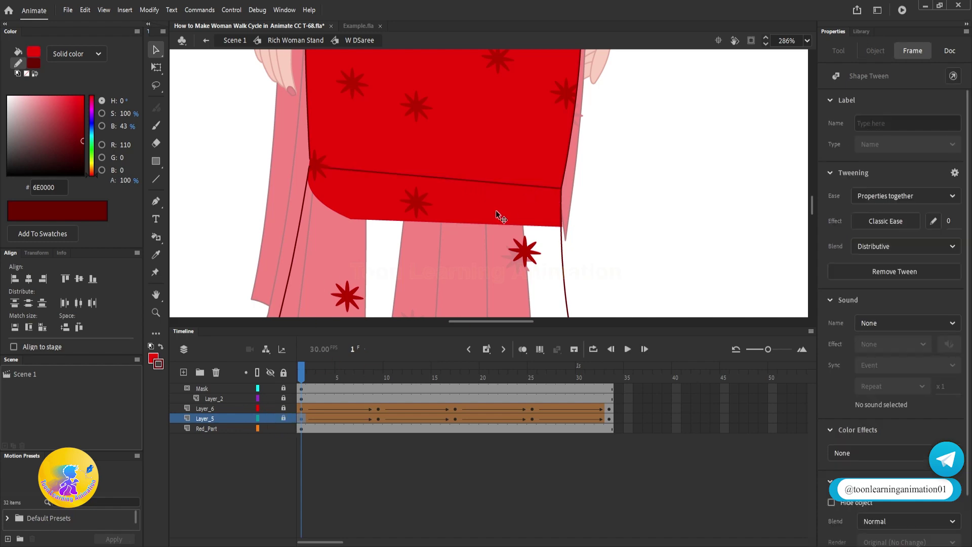
left_click(549, 199)
left_click(548, 197)
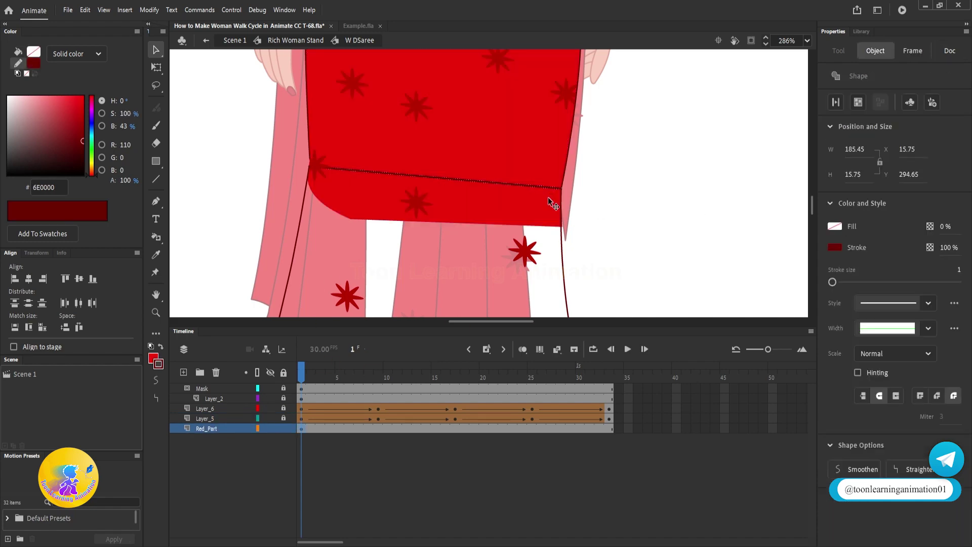
- Extend the pasted line's rear end past the skirt edge and delete the red fill below the line
left_click(606, 225)
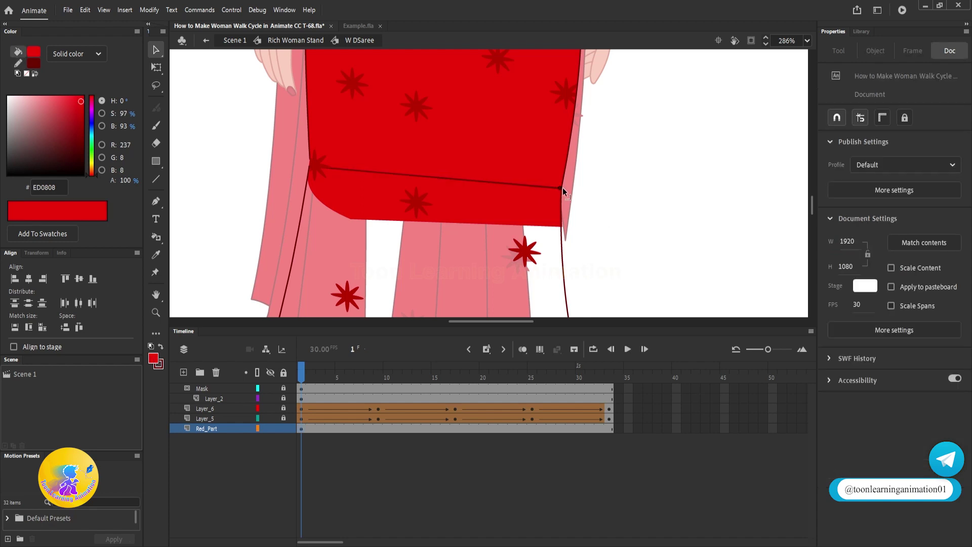
left_click(524, 205)
left_click(644, 228)
left_click_drag(308, 165, 304, 167)
left_click(487, 218)
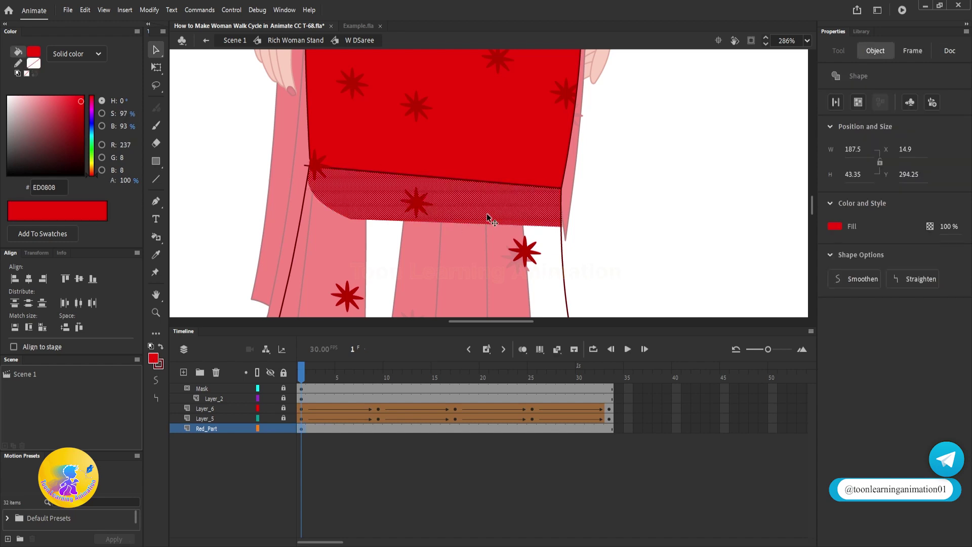
key("Delete")
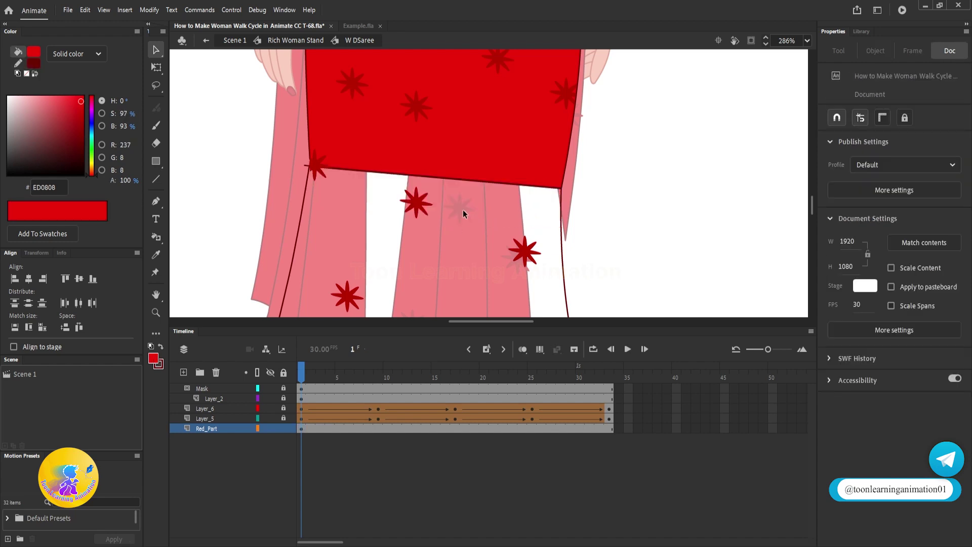
- Remove the line stub that sticks out beyond the rear lower corner of the red shape
left_click(442, 176)
left_click(295, 166)
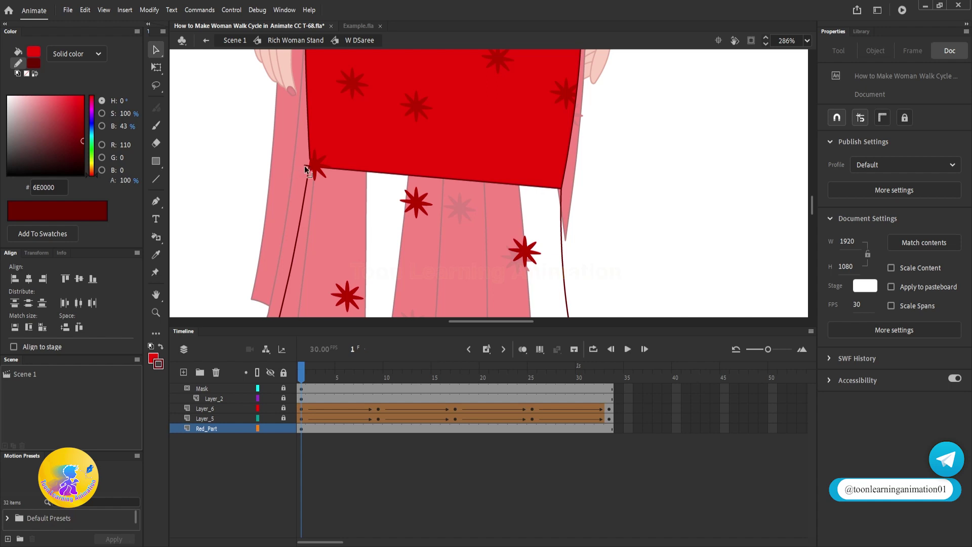
left_click(425, 175)
left_click(442, 231)
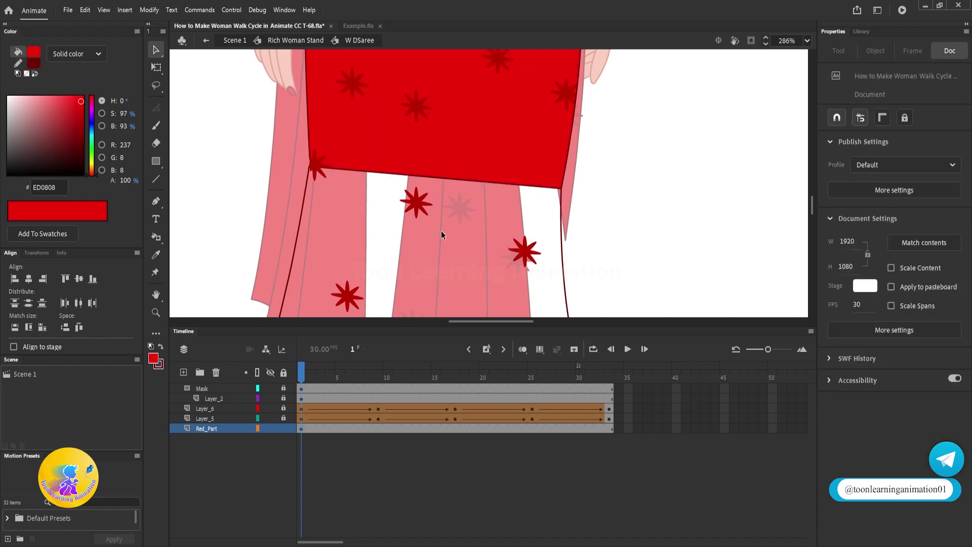
- At frame 9, unlock Layer_6 and Layer_5 and pull the hem outline's upper front corner outward beyond the red shape
scroll(451, 215, "down", 5)
scroll(509, 212, "up", 1)
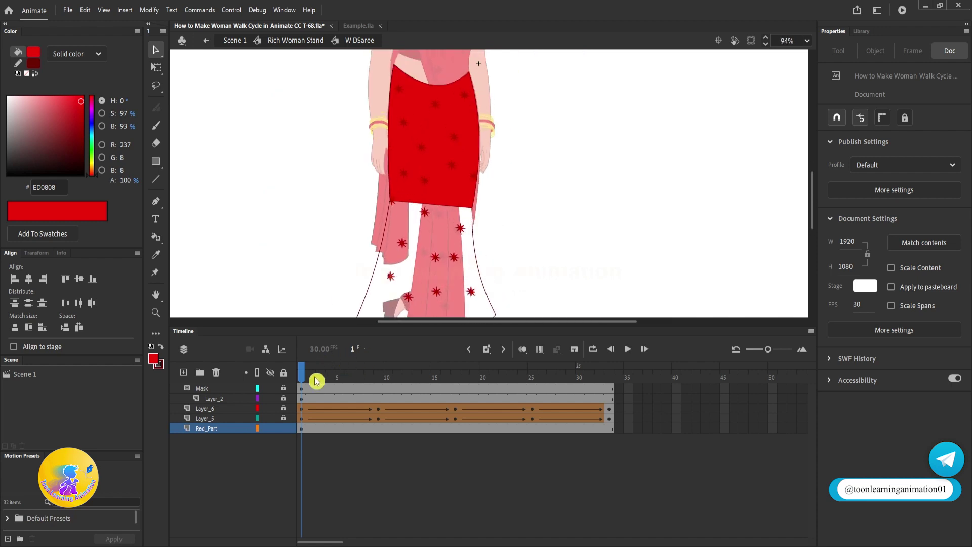
left_click_drag(313, 380, 378, 417)
scroll(311, 238, "down", 3)
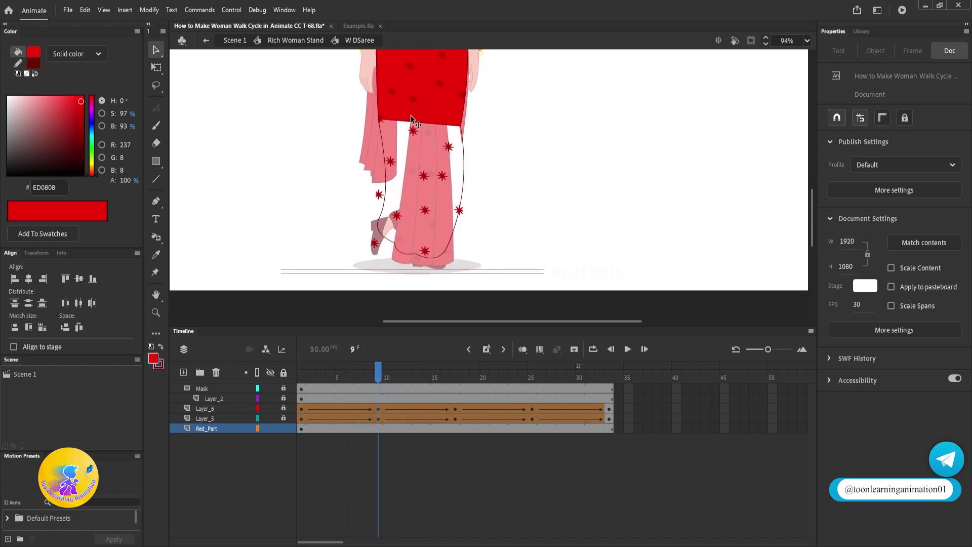
scroll(470, 159, "up", 4)
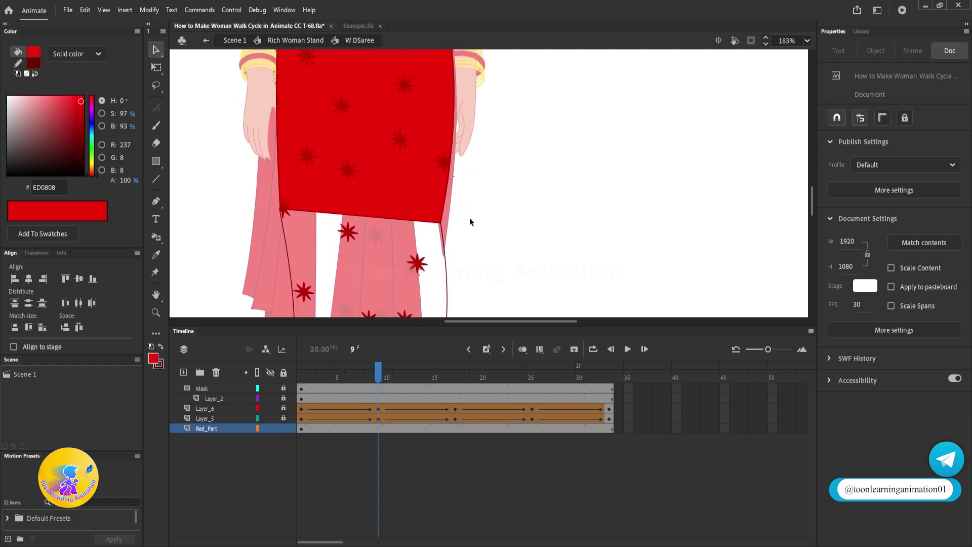
left_click_drag(283, 409, 281, 422)
left_click_drag(441, 223, 462, 225)
scroll(393, 172, "down", 4)
left_click_drag(347, 214, 355, 226)
mouse_move(385, 377)
left_mouse_down()
mouse_move(296, 378)
mouse_move(456, 385)
mouse_move(378, 383)
left_mouse_up()
scroll(460, 221, "down", 2)
scroll(370, 210, "up", 3)
scroll(369, 211, "up", 3)
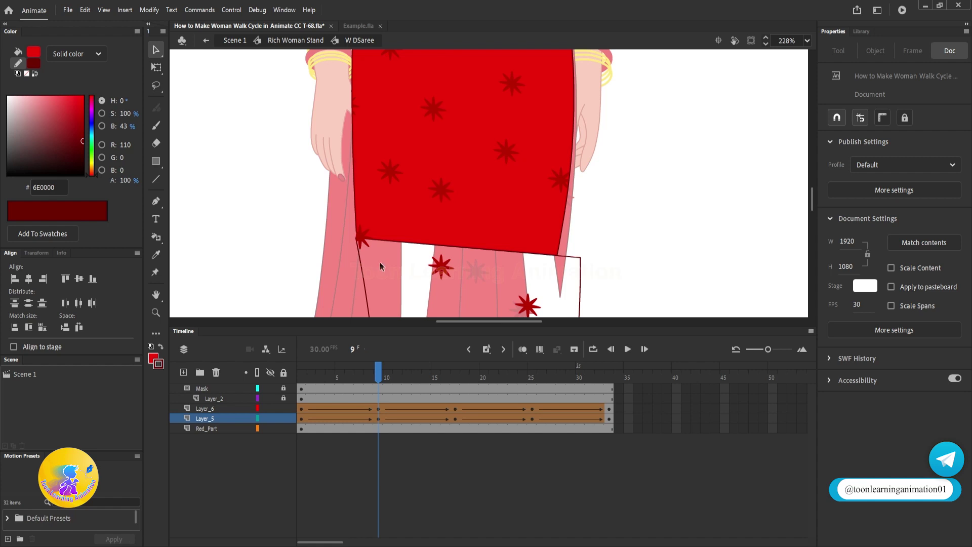
scroll(414, 182, "down", 3)
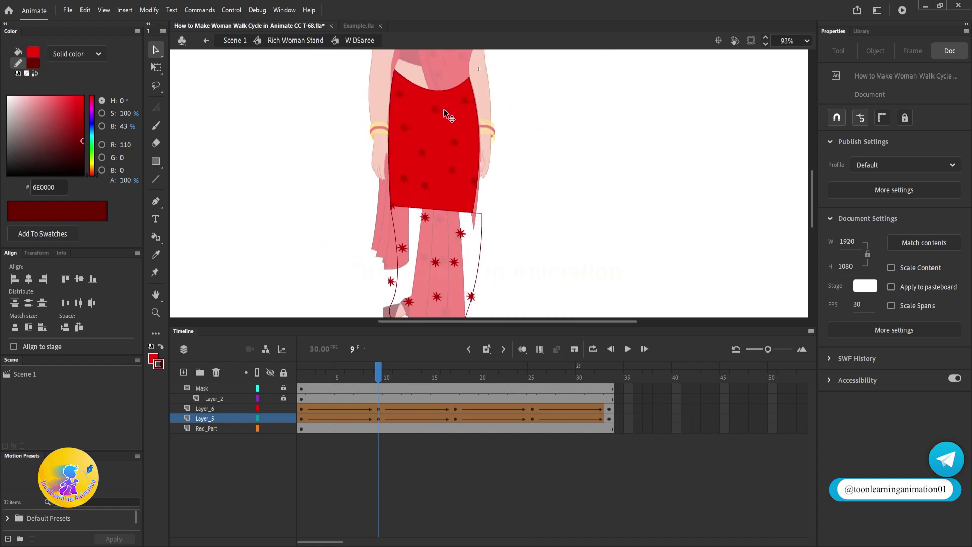
- Insert keyframes on the Red_Part layer at frames 17 and 9
left_click(457, 430)
key("F6")
left_click(377, 430)
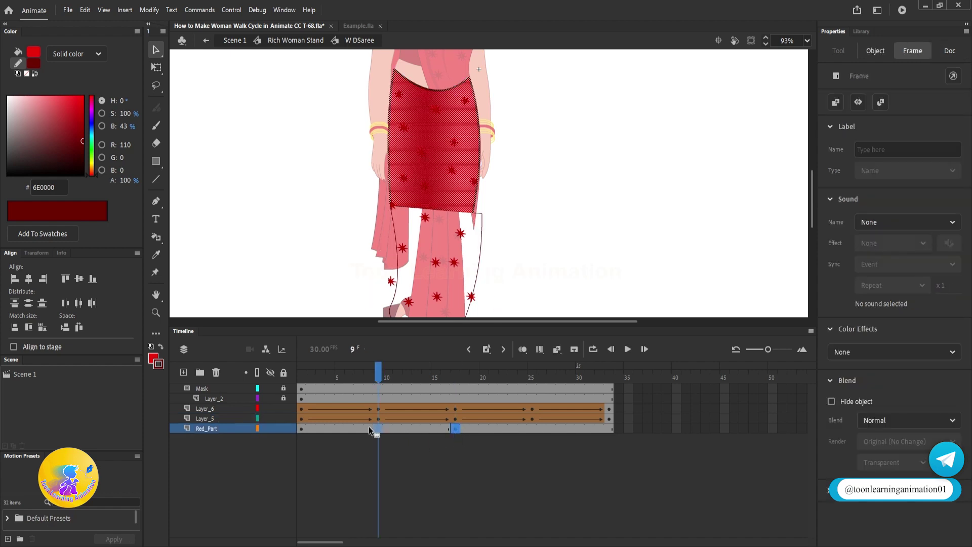
key("F6")
left_click(600, 195)
- At frame 9, pull the hem outline's upper rear corner outward beyond the red shape and hide the Mask and Layer_2 layers
scroll(367, 242, "up", 3)
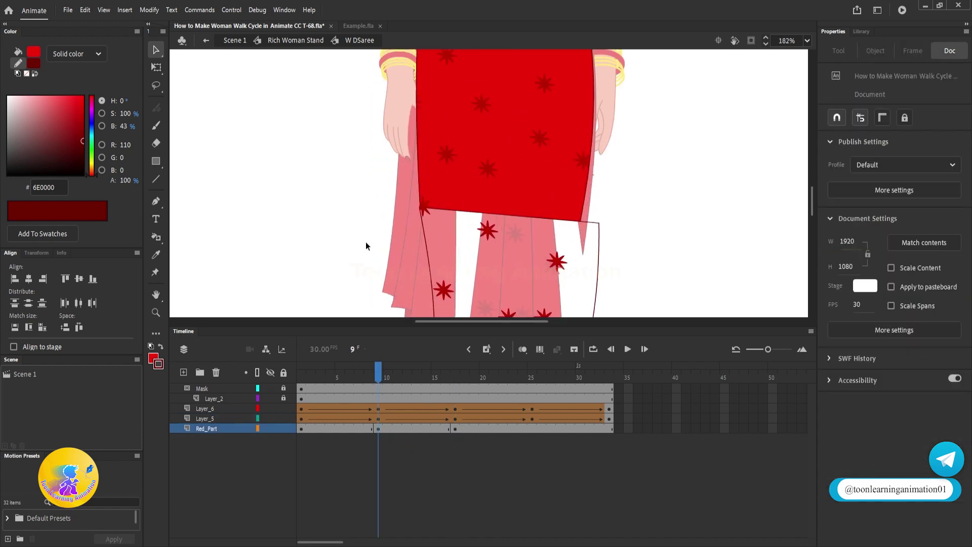
left_click_drag(430, 200, 418, 199)
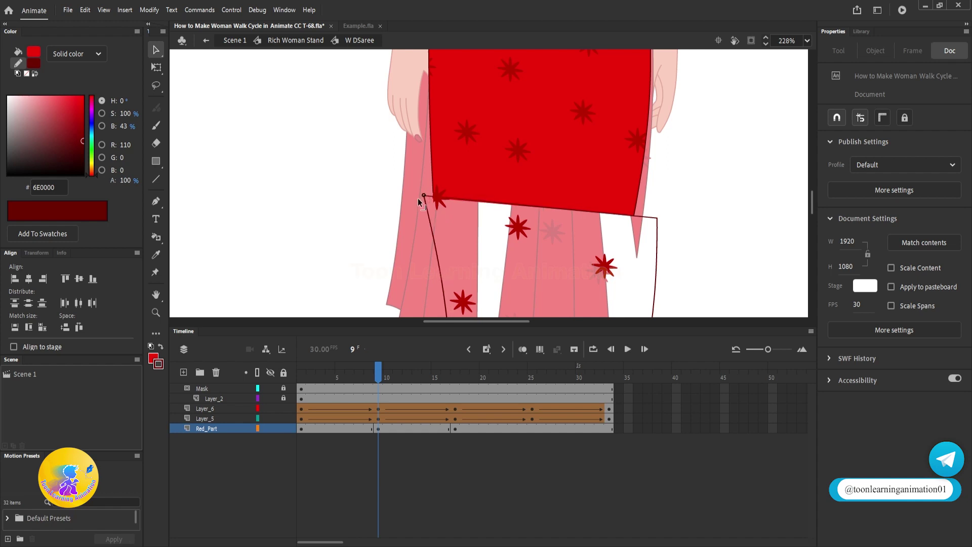
left_click(404, 282)
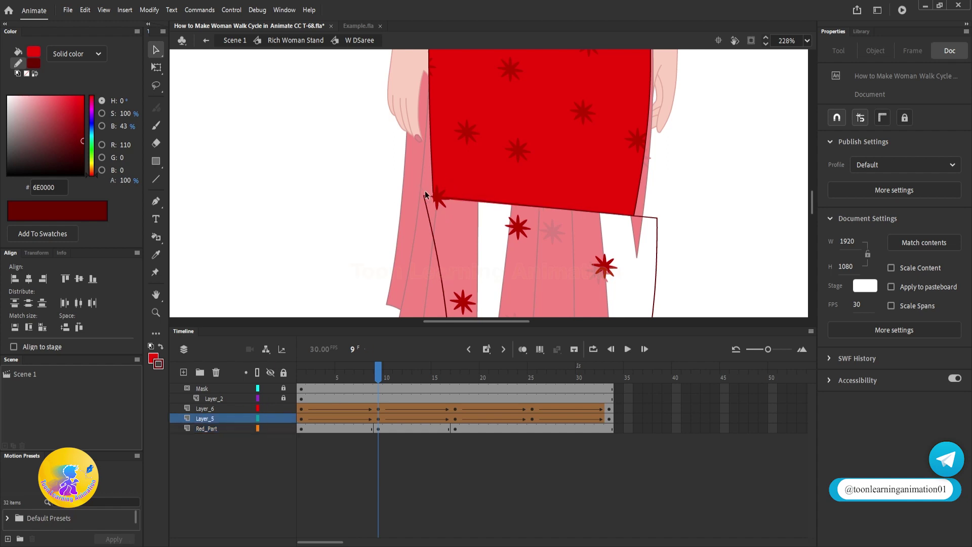
scroll(424, 193, "up", 3)
scroll(397, 207, "down", 3)
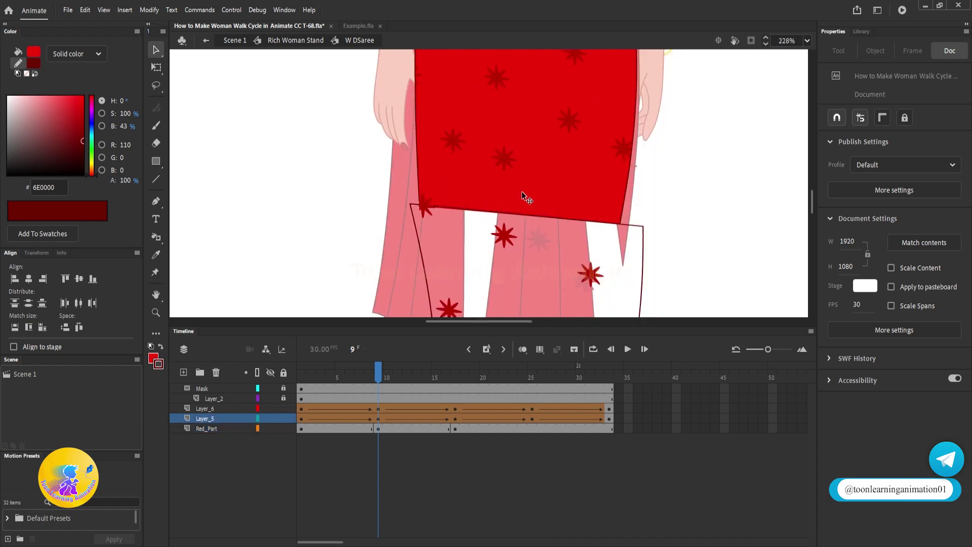
left_click(270, 388)
left_click(270, 398)
- Pull the red shape's lower rear corner outward to meet the hem outline's upper rear corner at frame 9
scroll(414, 204, "up", 5)
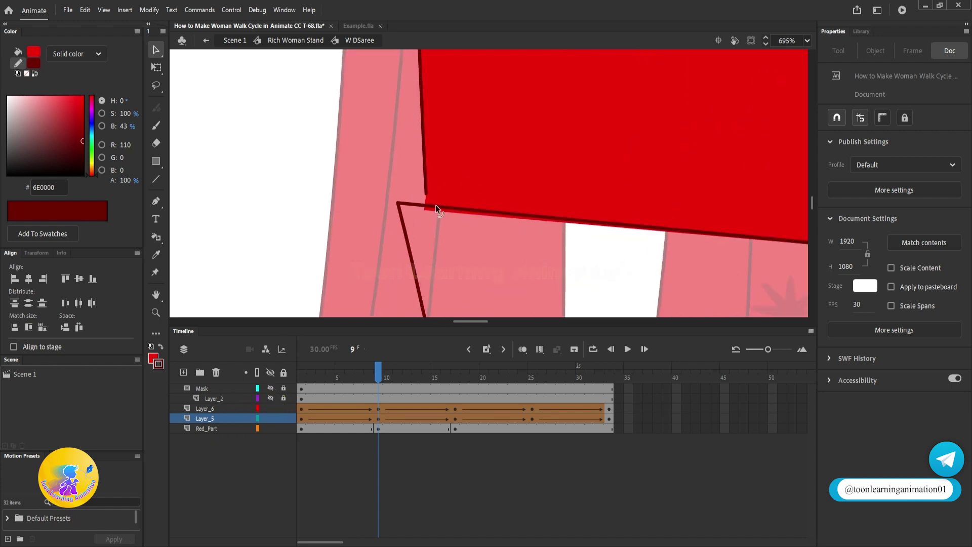
left_click_drag(426, 196, 410, 211)
scroll(411, 211, "down", 5)
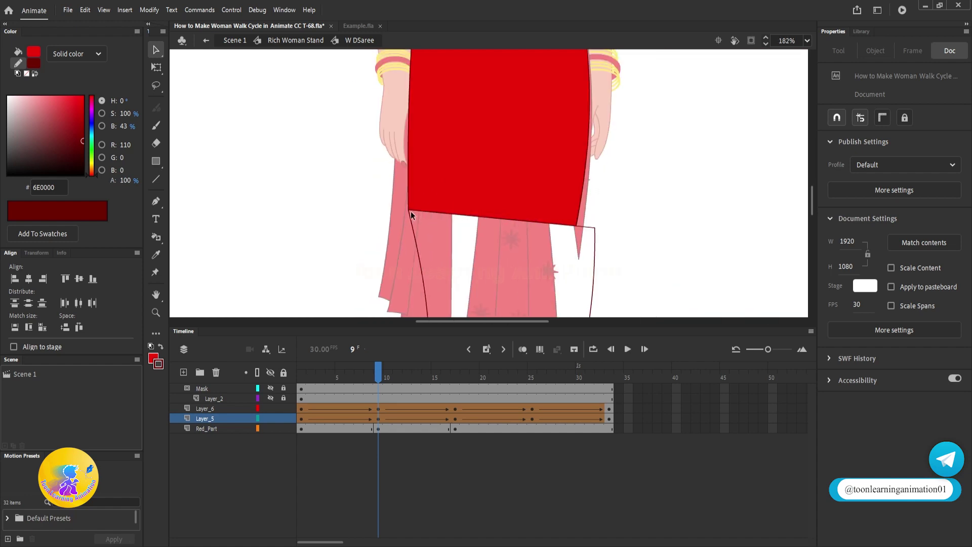
scroll(411, 212, "down", 2)
scroll(412, 172, "up", 1)
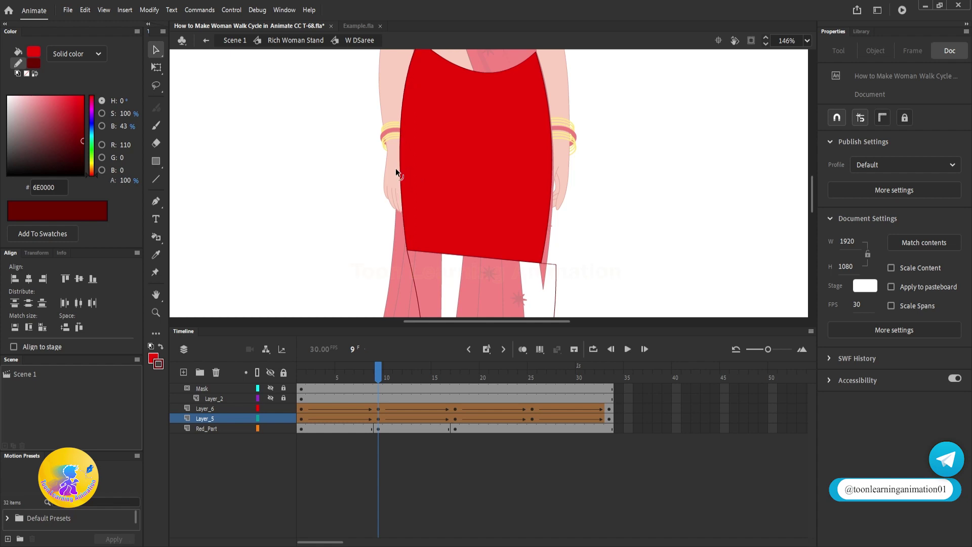
- Pull the red shape's lower front corner outward to meet the hem outline's upper front corner at frame 9
scroll(460, 128, "down", 3)
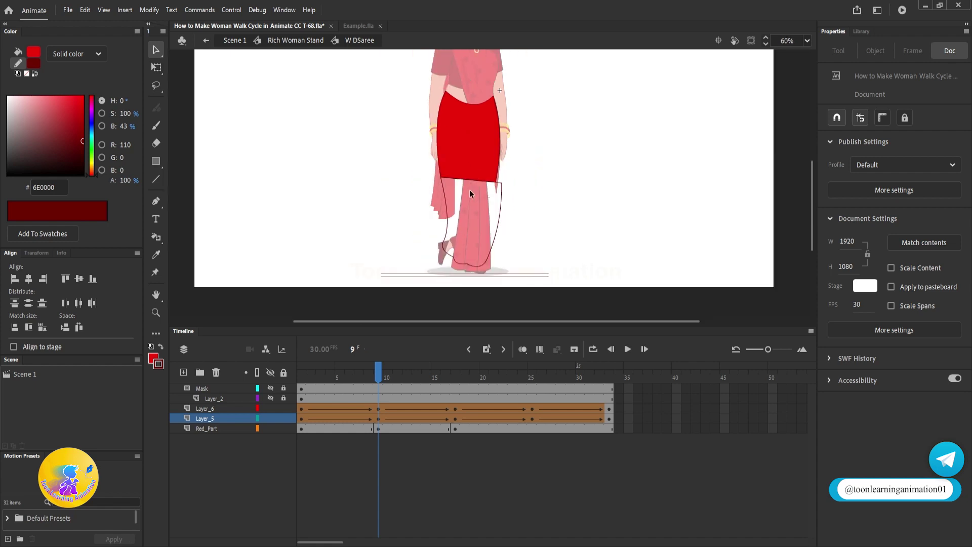
scroll(496, 190, "up", 5)
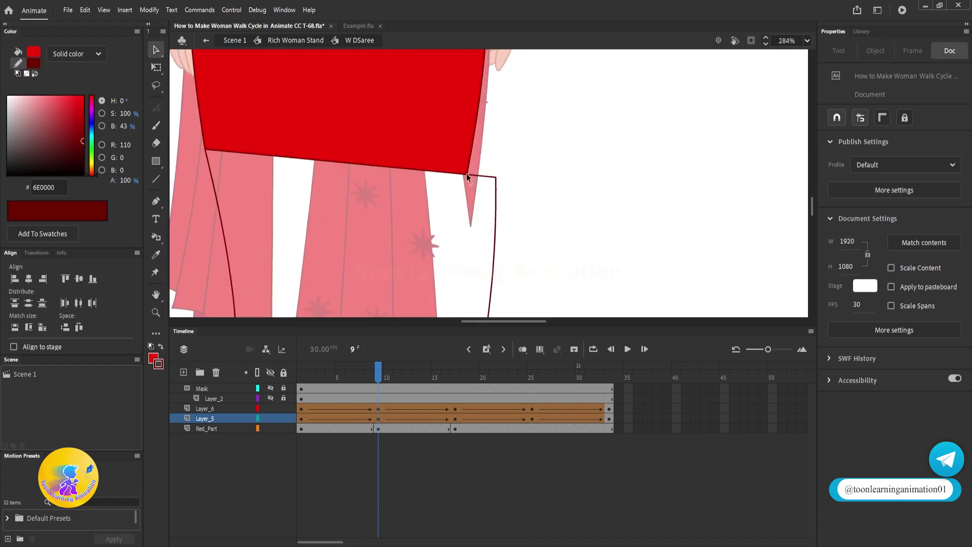
scroll(466, 173, "up", 4)
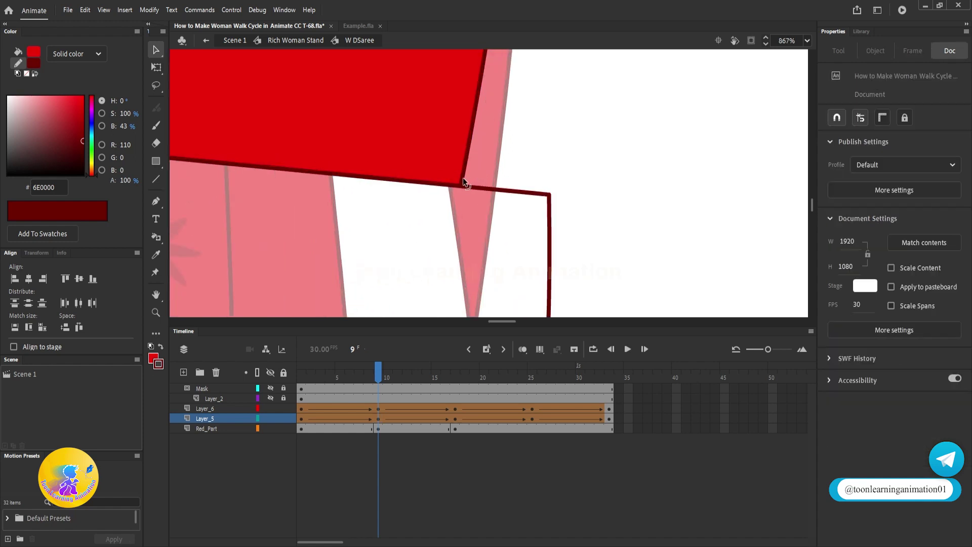
left_click_drag(461, 185, 551, 187)
scroll(551, 196, "down", 4)
scroll(562, 195, "down", 2)
- Create a shape tween on Red_Part between frames 1 and 9 and scrub through it to check the motion
left_click(334, 429)
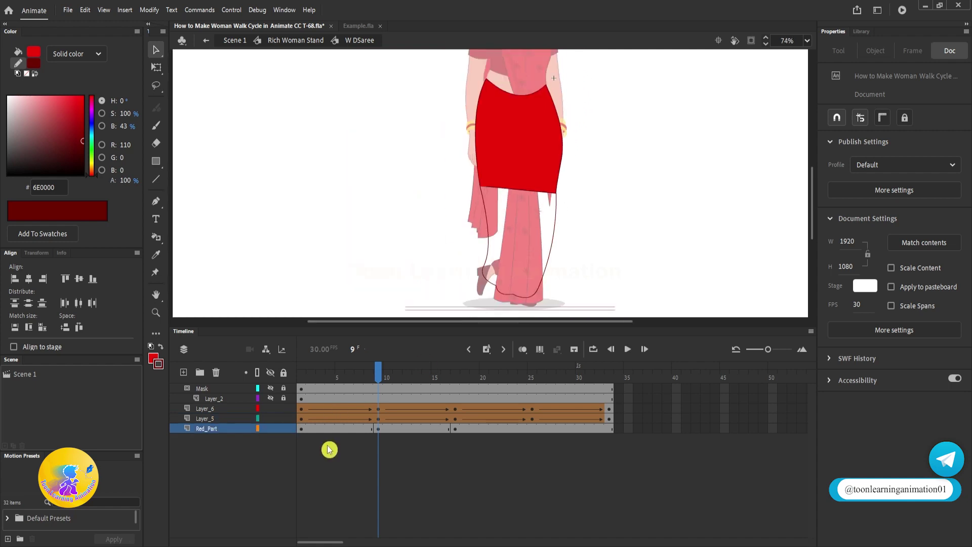
right_click(339, 429)
left_click(384, 147)
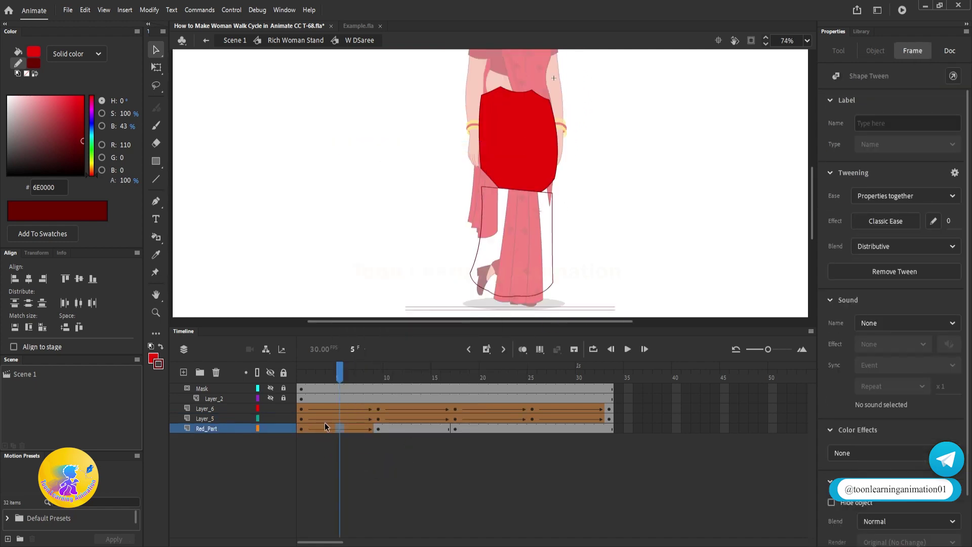
left_click_drag(331, 378, 377, 379)
left_click(518, 41)
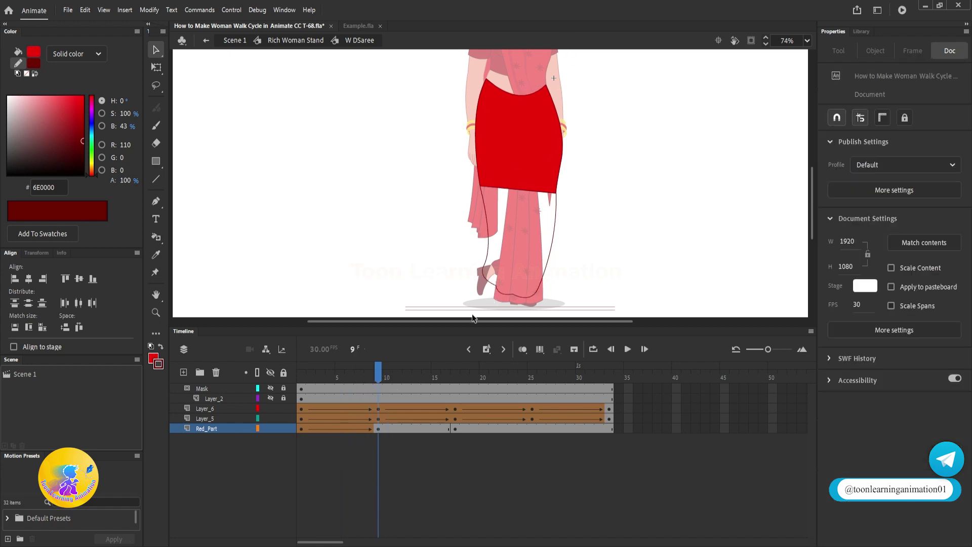
- Remove the shape tween from Red_Part and clear its keyframes at frames 9 and 17
left_click_drag(385, 373, 280, 377)
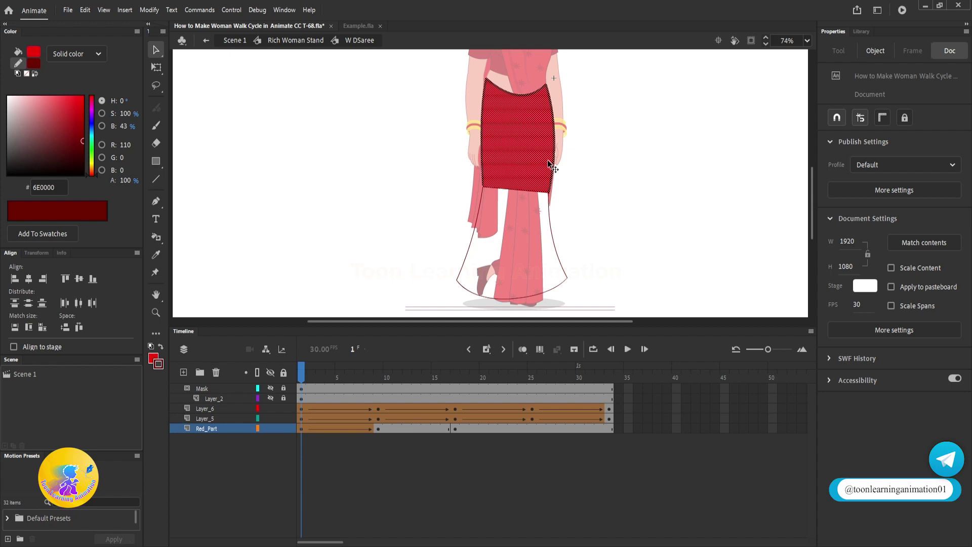
right_click(330, 428)
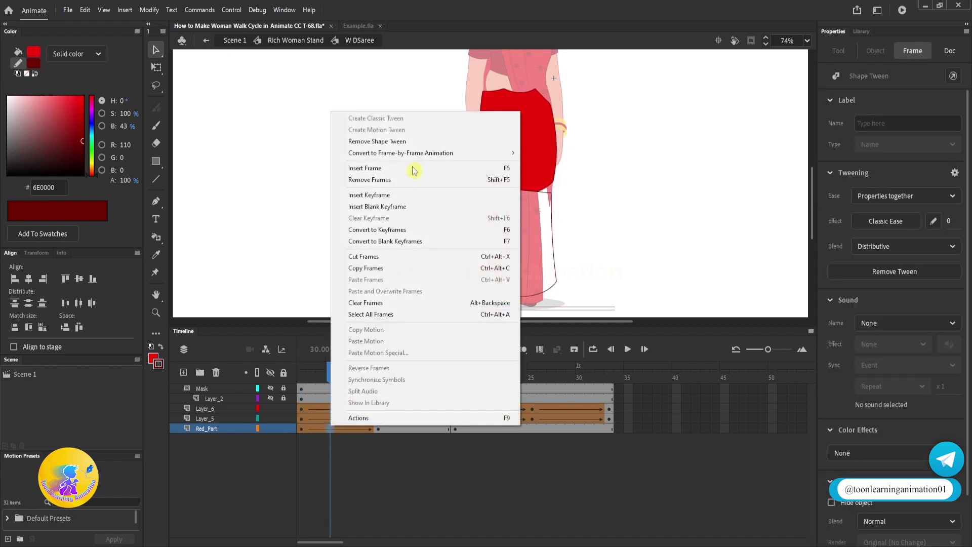
left_click(381, 136)
left_click_drag(375, 431, 483, 431)
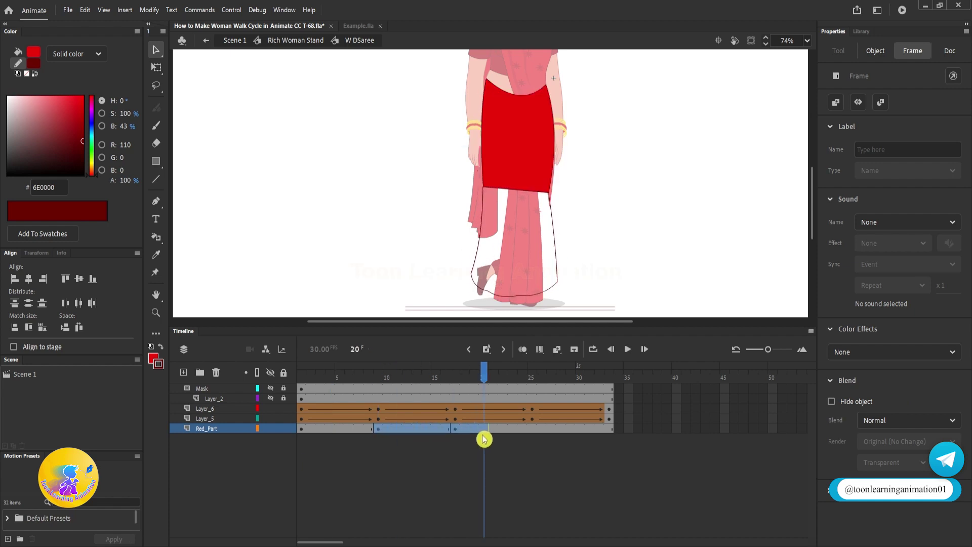
left_click(673, 203)
- At frame 1, add a new layer above Red_Part and draw straight lines along the red shape's two sides and across its top corners
left_click_drag(389, 377, 41, 364)
scroll(550, 144, "up", 3)
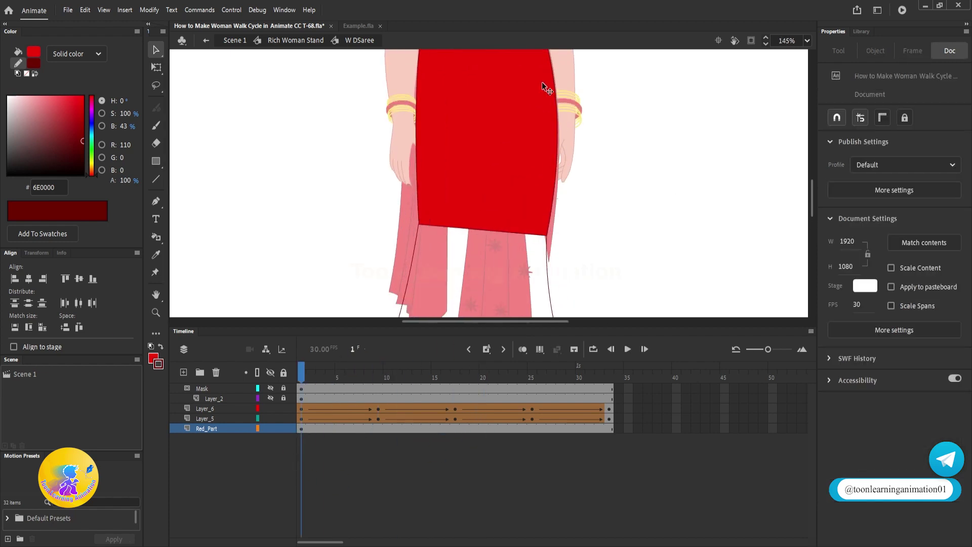
scroll(542, 81, "up", 2)
left_click(183, 373)
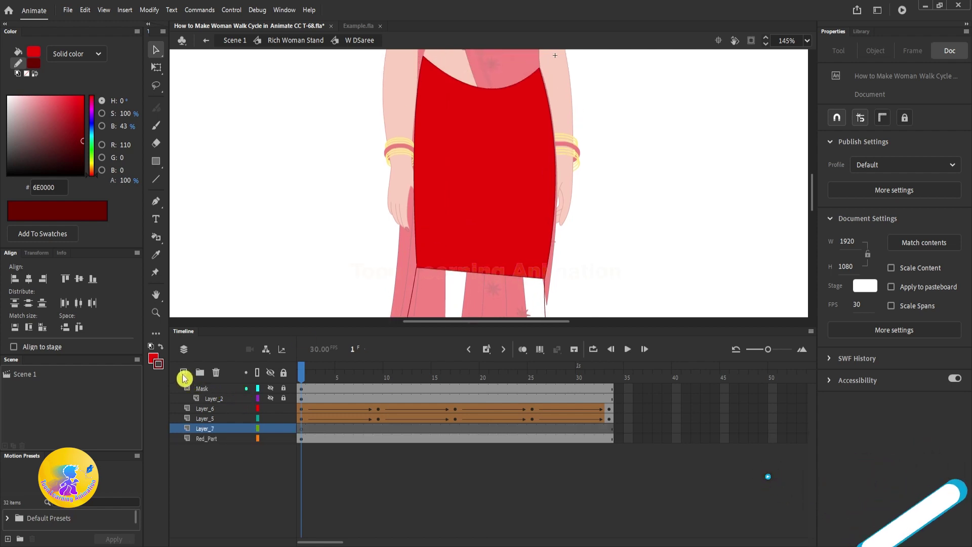
left_click(156, 179)
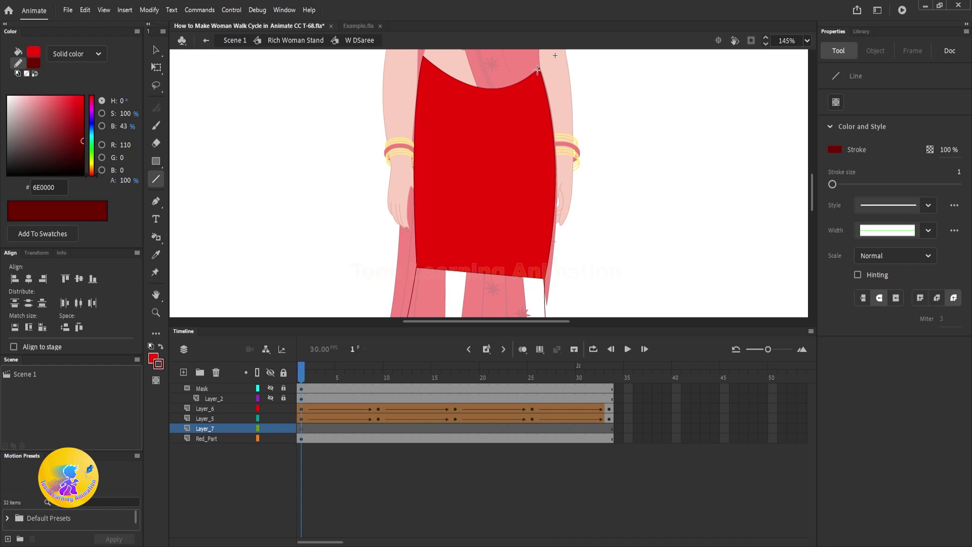
left_click_drag(538, 70, 545, 279)
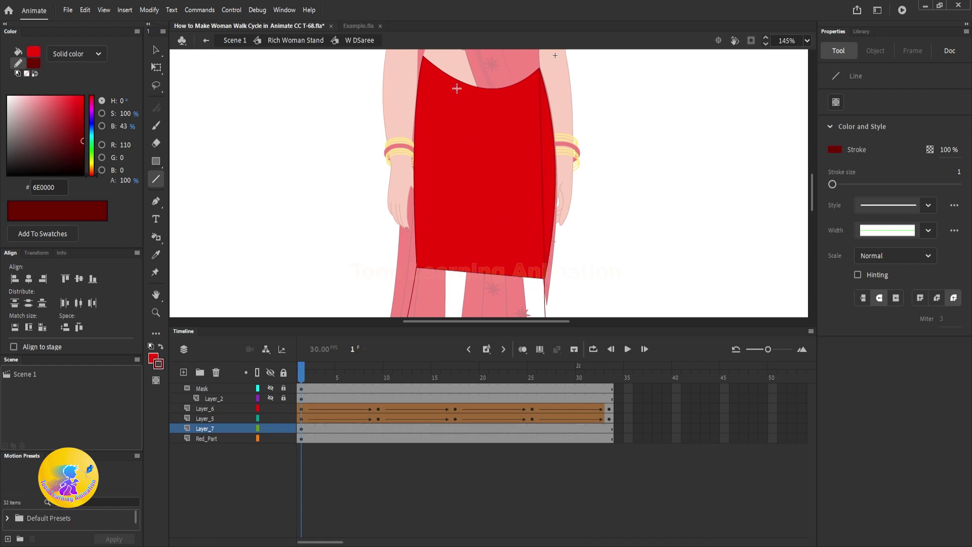
left_click_drag(422, 55, 418, 271)
left_click_drag(512, 74, 423, 57)
key("v")
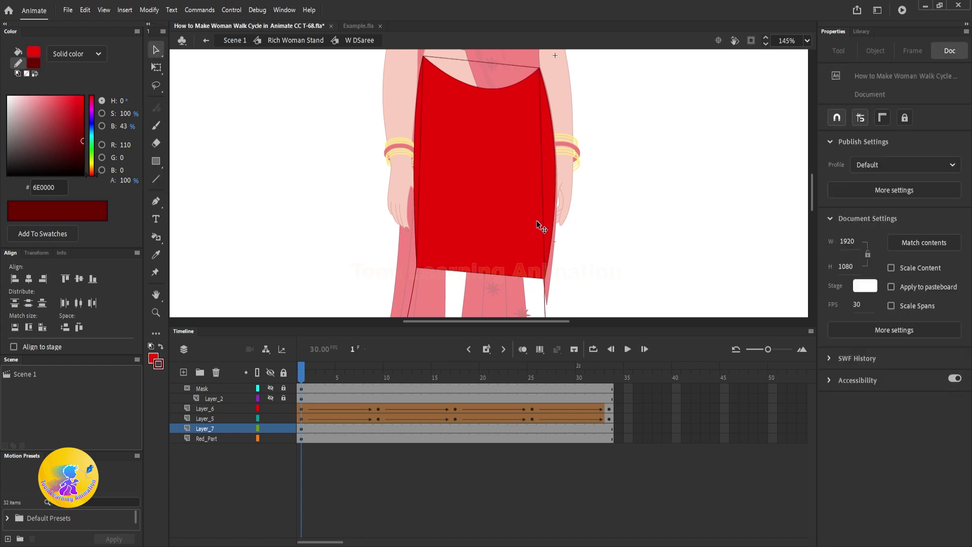
- Bend the two side lines outward to follow the red shape's curved edges
left_click_drag(552, 192, 556, 187)
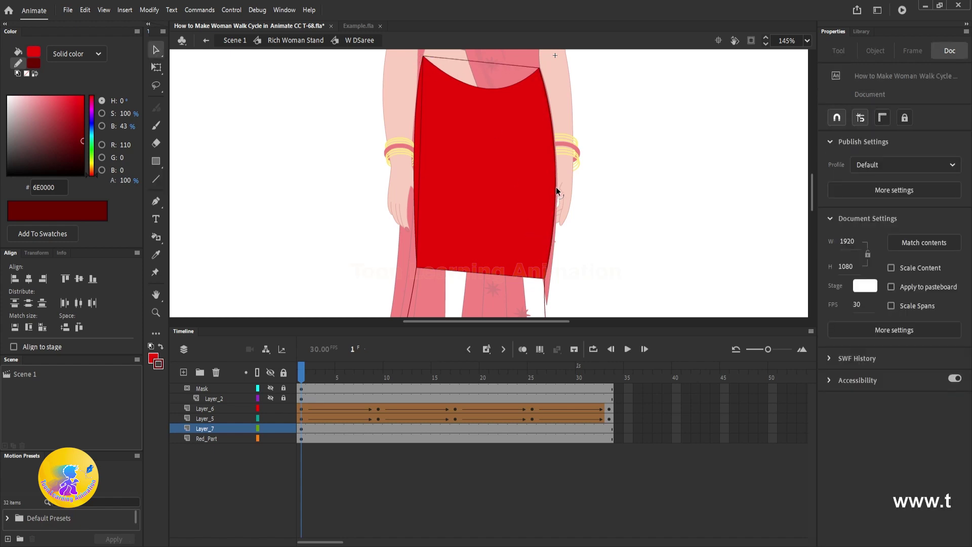
left_click_drag(421, 155, 416, 146)
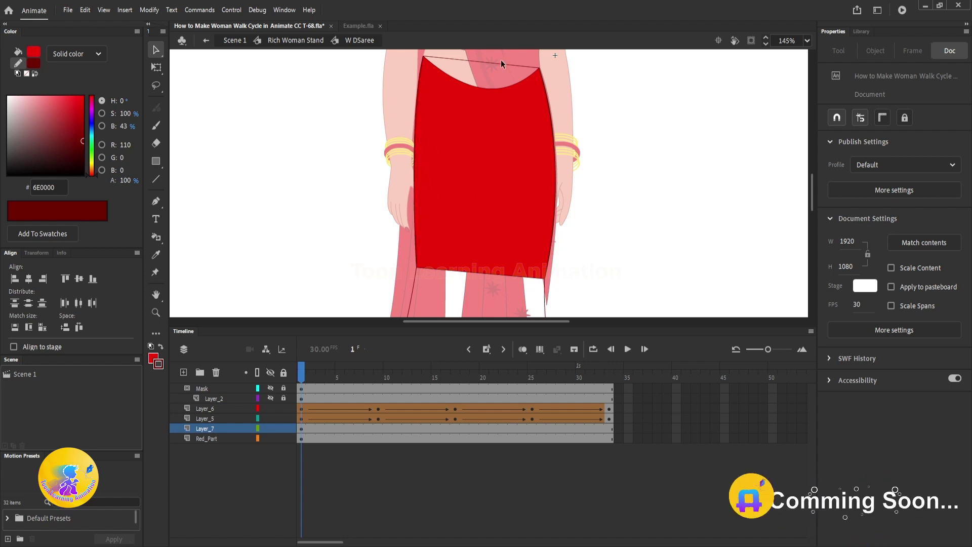
- Curve the outline's waist line along the red shape's upper edge and delete the Red_Part layer
left_click_drag(502, 62, 502, 87)
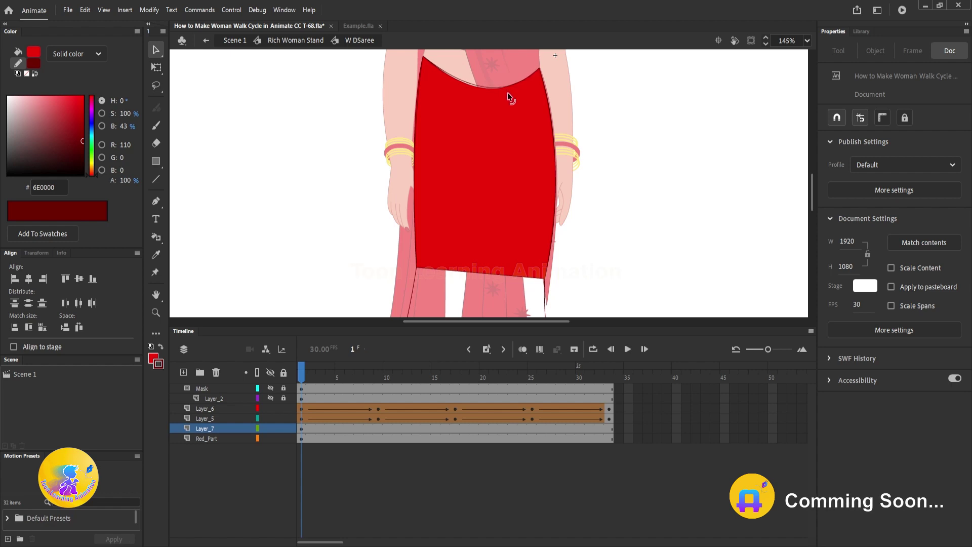
left_click(210, 439)
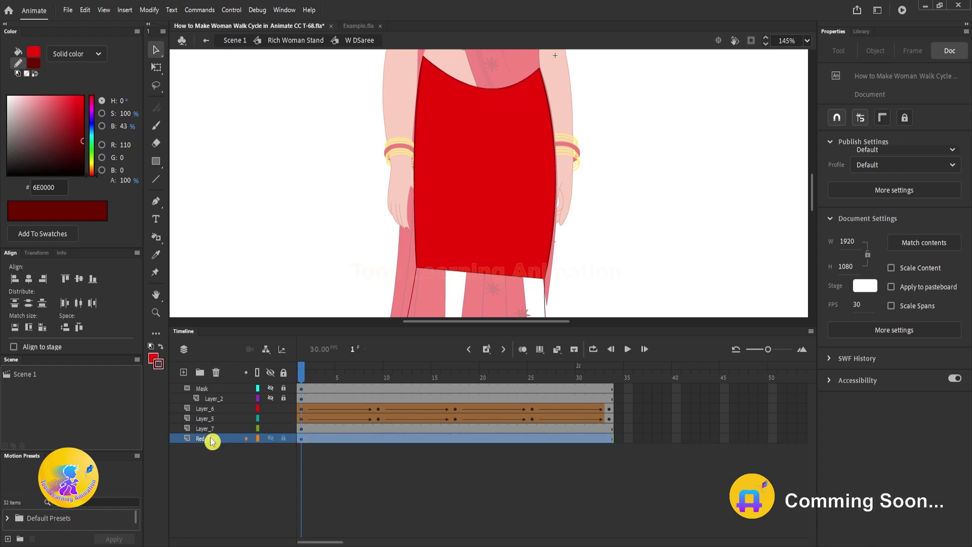
left_click(217, 374)
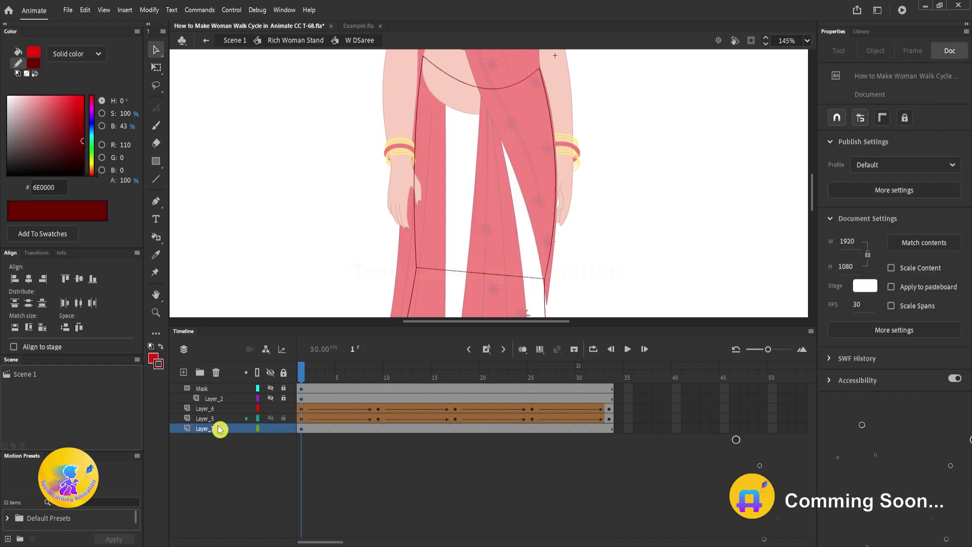
- Rename Layer_7 as red
double_click(209, 429)
type("re")
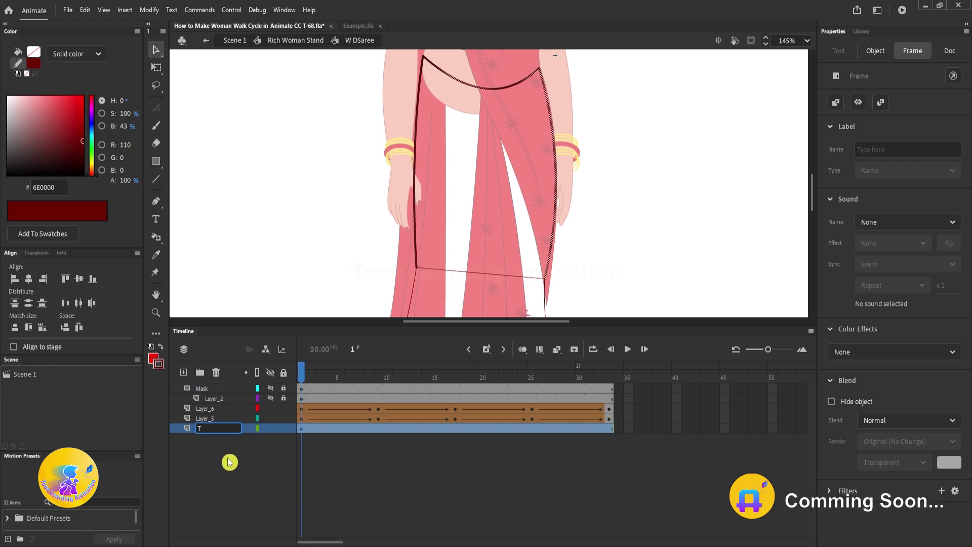
type("d")
left_click(231, 465)
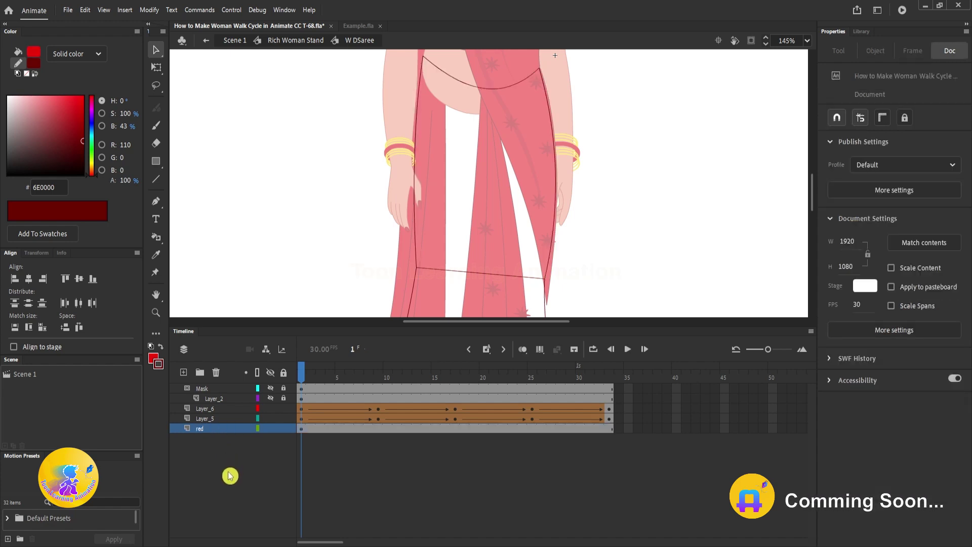
- Insert keyframes at frames 17 and 9 of the red layer
left_click_drag(676, 211, 665, 175)
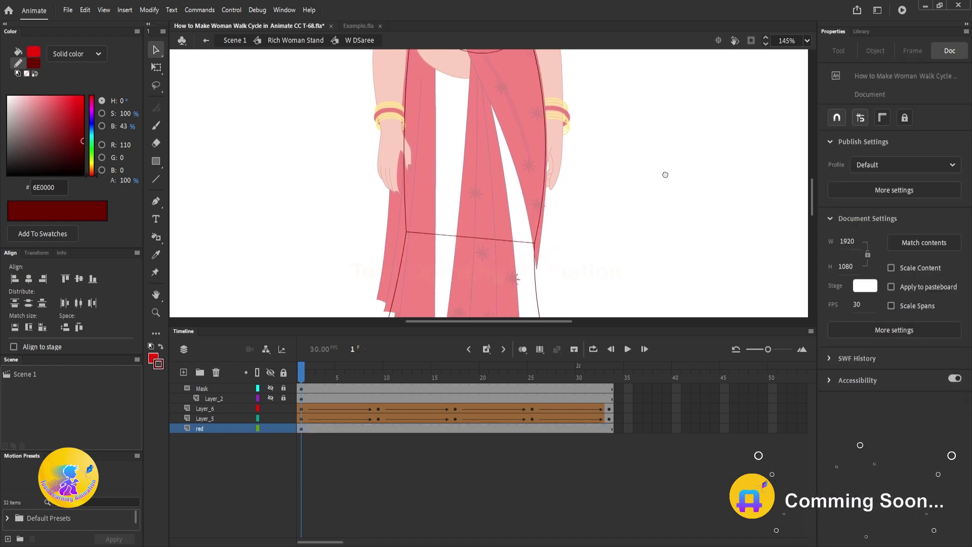
left_click(458, 430)
key("F6")
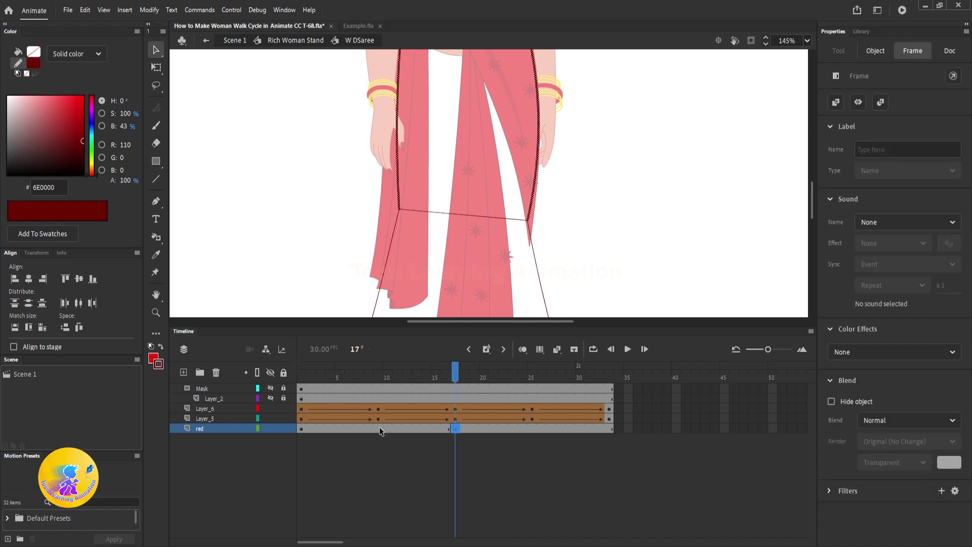
left_click(382, 431)
- At frame 9, attach the upper saree outline's two lower ends to the ends of the knee line and curve its sides smoothly
left_click(635, 182)
scroll(403, 205, "up", 5)
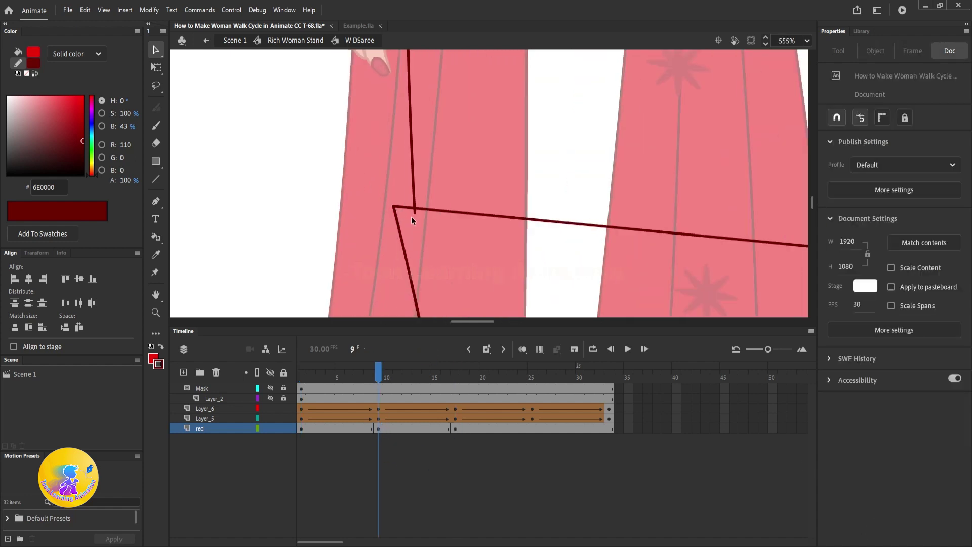
left_click_drag(415, 211, 396, 207)
scroll(398, 206, "down", 4)
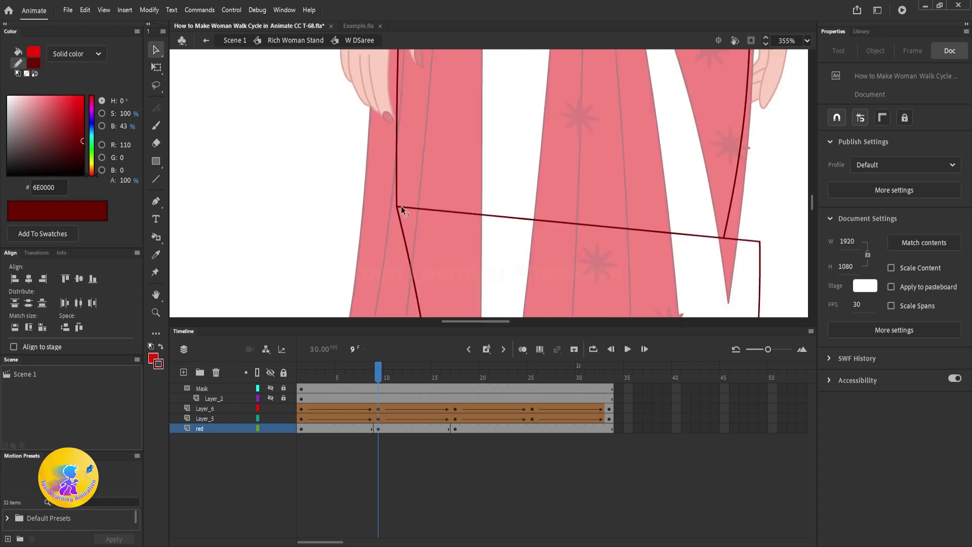
scroll(410, 167, "up", 3)
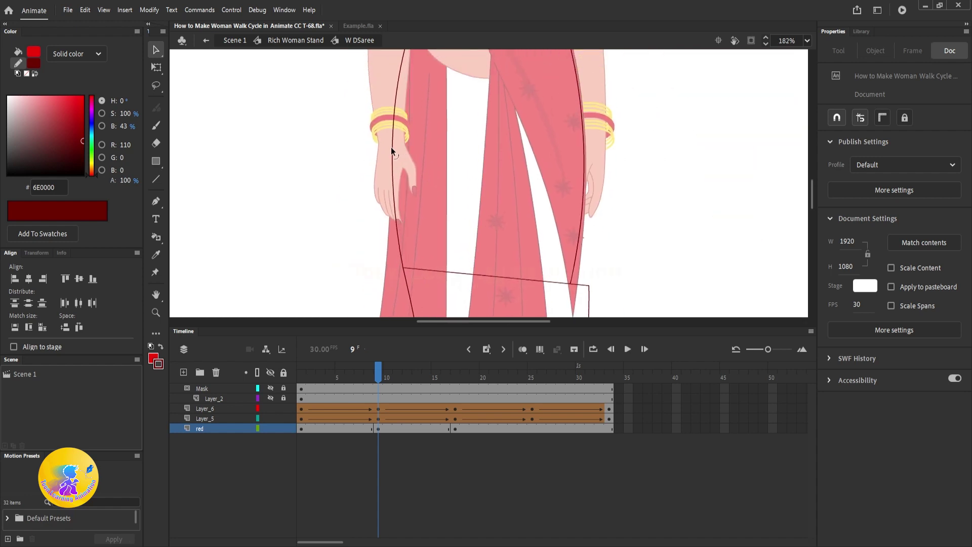
scroll(567, 239, "up", 4)
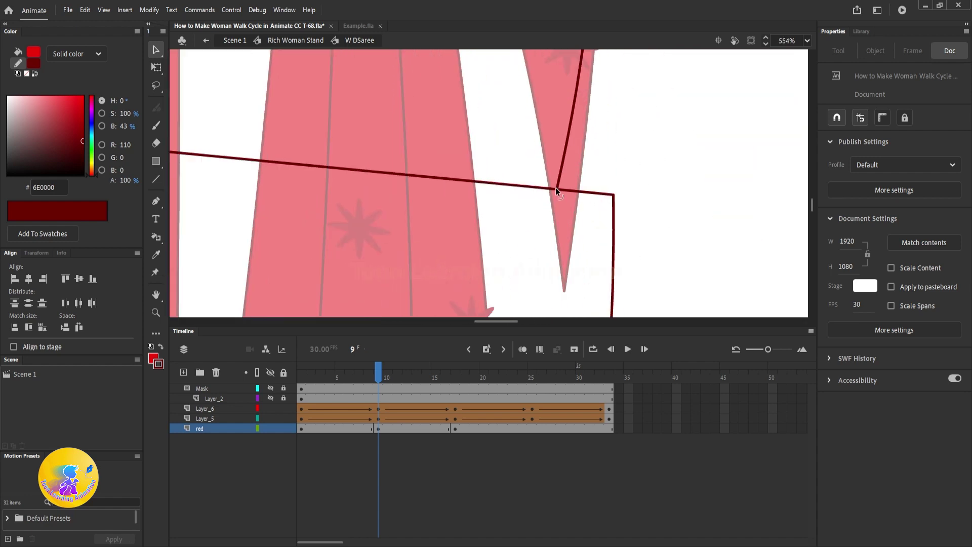
left_click_drag(559, 187, 614, 195)
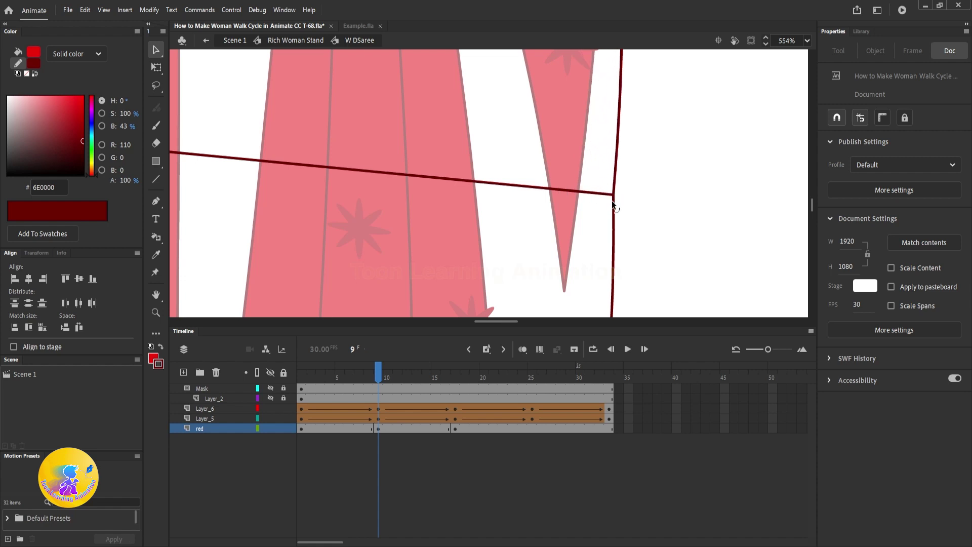
scroll(613, 201, "down", 5)
scroll(635, 204, "up", 3)
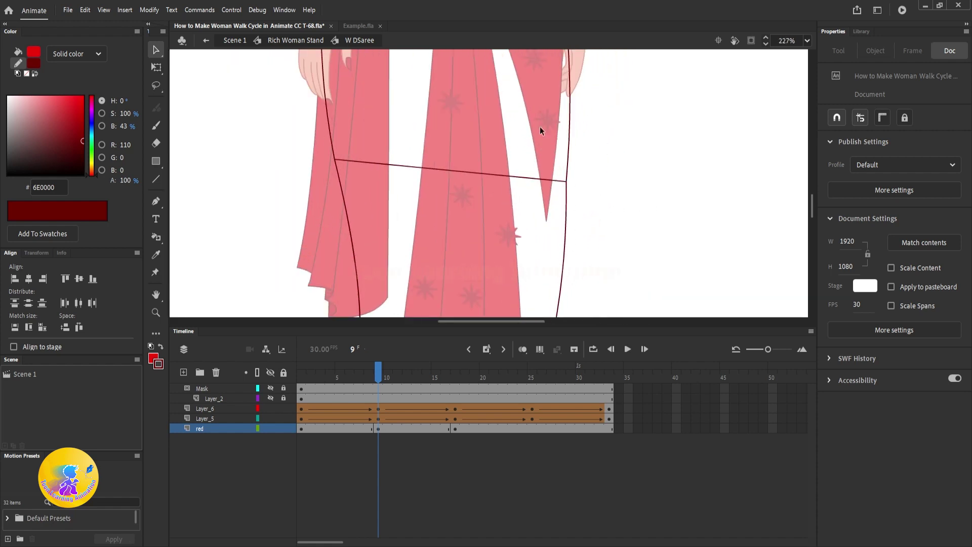
scroll(591, 192, "down", 3)
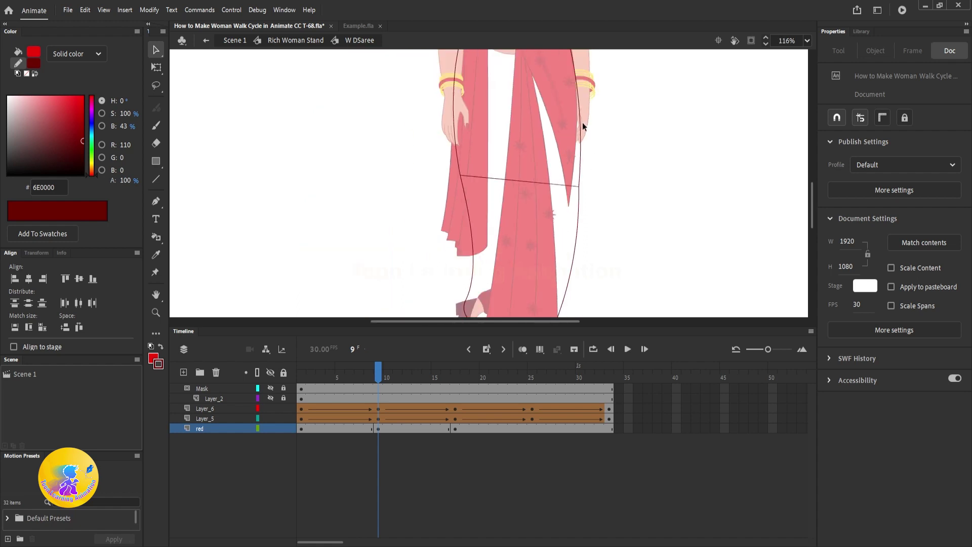
scroll(610, 154, "down", 3)
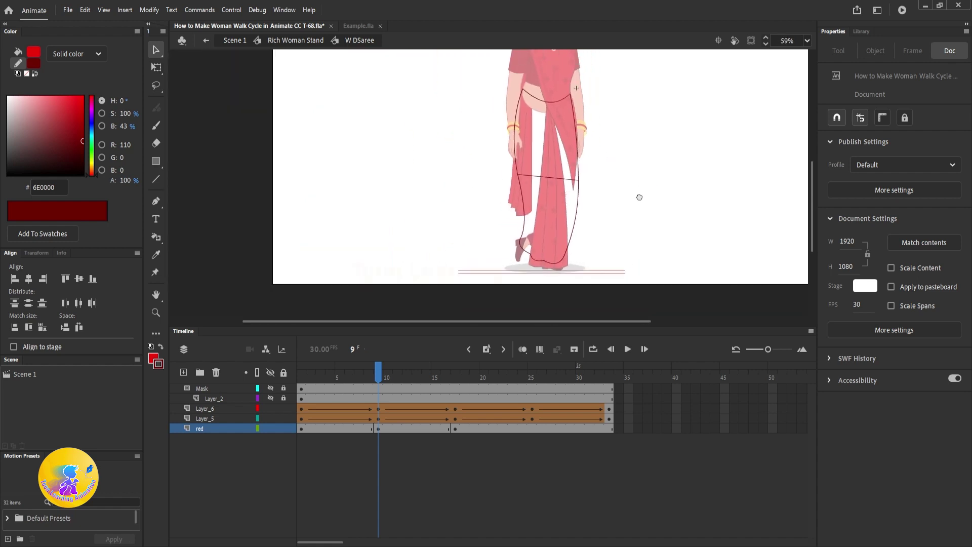
- Create shape tweens on the red layer from frame 1 to 17 and scrub through them
left_click_drag(382, 373, 368, 373)
right_click(371, 429)
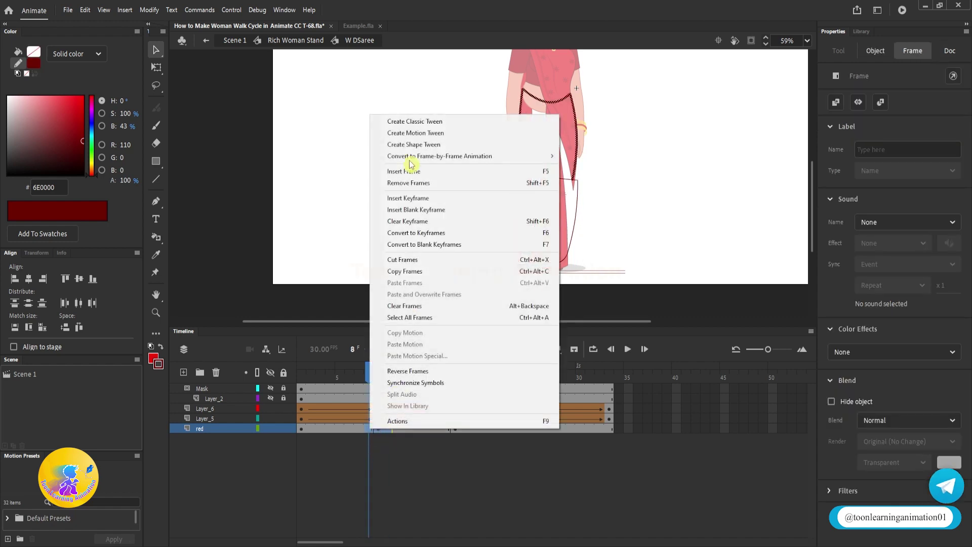
left_click(414, 146)
left_click_drag(369, 373, 397, 377)
- Insert keyframes at frames 33 and 25 of the red layer
left_click(611, 429)
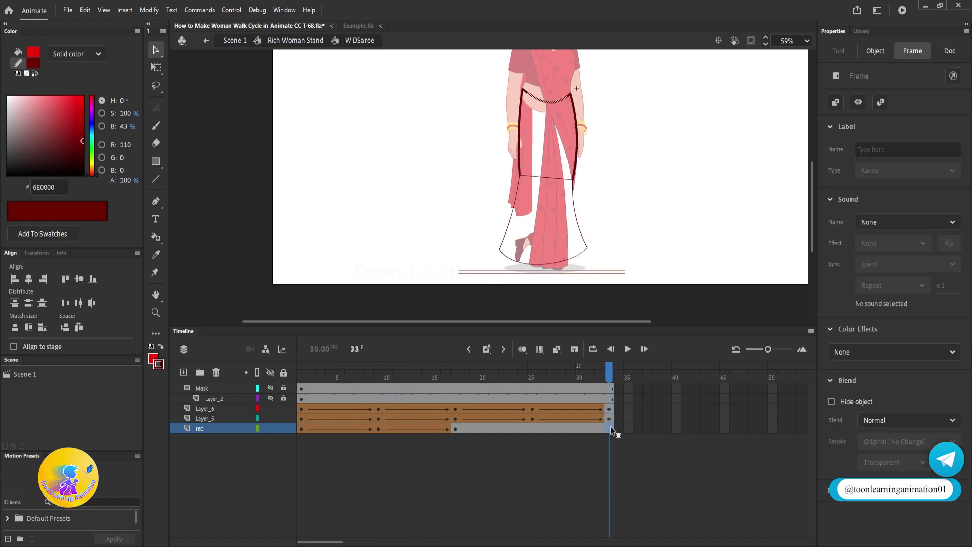
left_click(533, 427)
key("F6")
- At frame 25, attach the upper saree outline's lower ends to the ends of the knee line with smoothly curved sides
left_click(600, 259)
scroll(518, 145, "up", 5)
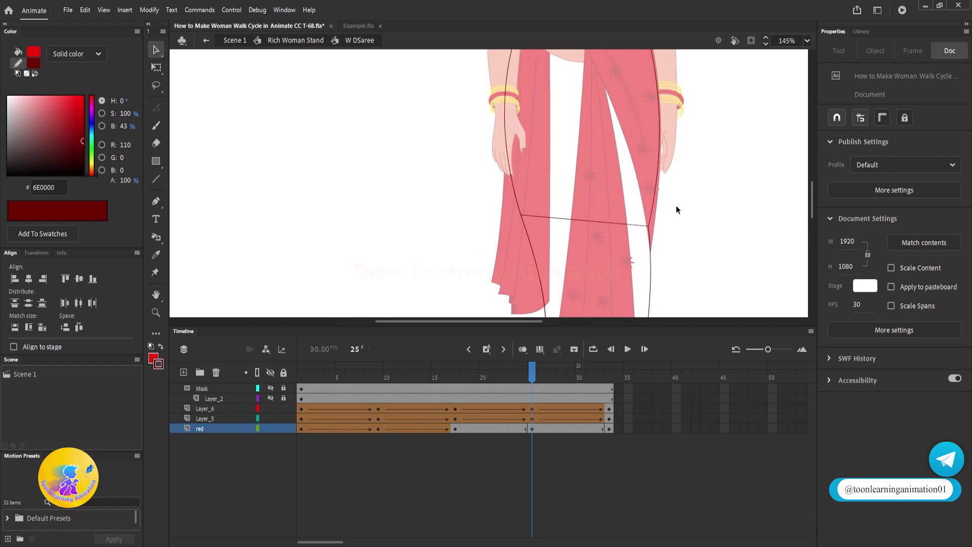
scroll(648, 226, "up", 5)
left_click_drag(647, 224, 675, 227)
key("ctrl+z")
key("ctrl+z")
scroll(670, 244, "down", 8)
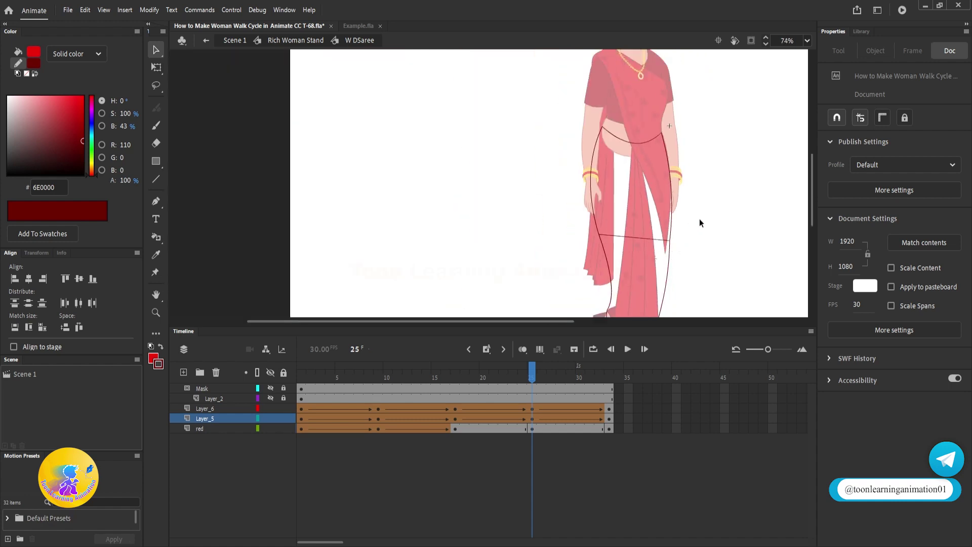
- Create shape tweens on the red layer between the keyframes at frames 17, 25 and 33
left_click_drag(552, 428, 514, 427)
right_click(524, 427)
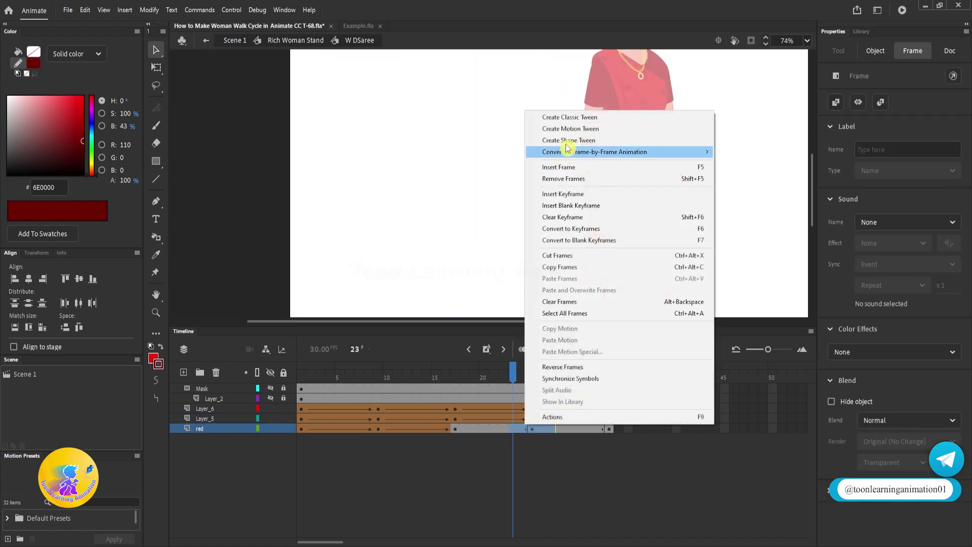
left_click(567, 140)
- At frame 17, join the upper saree outline's lower corner to the knee line's end beside the pointed drape
left_click_drag(520, 384, 458, 383)
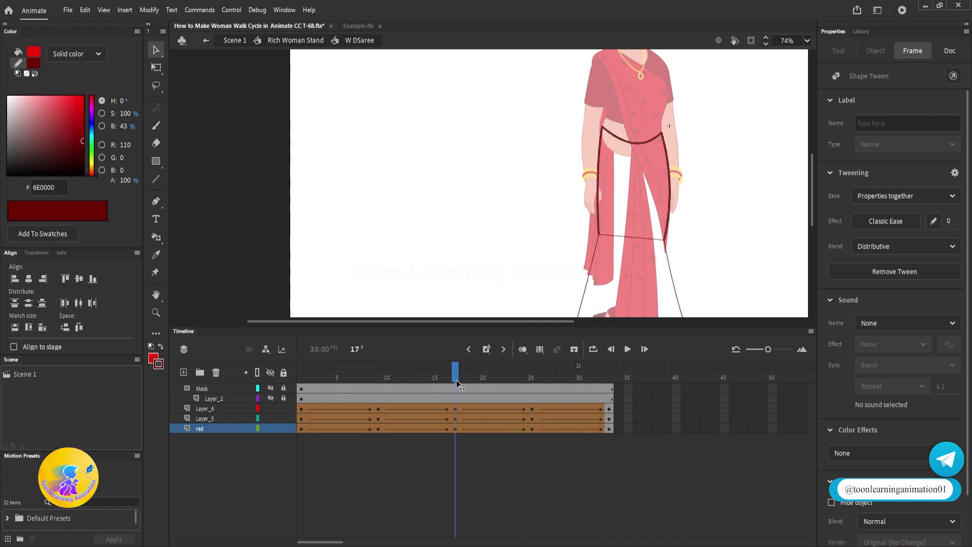
left_click(703, 232)
left_click_drag(703, 232, 651, 183)
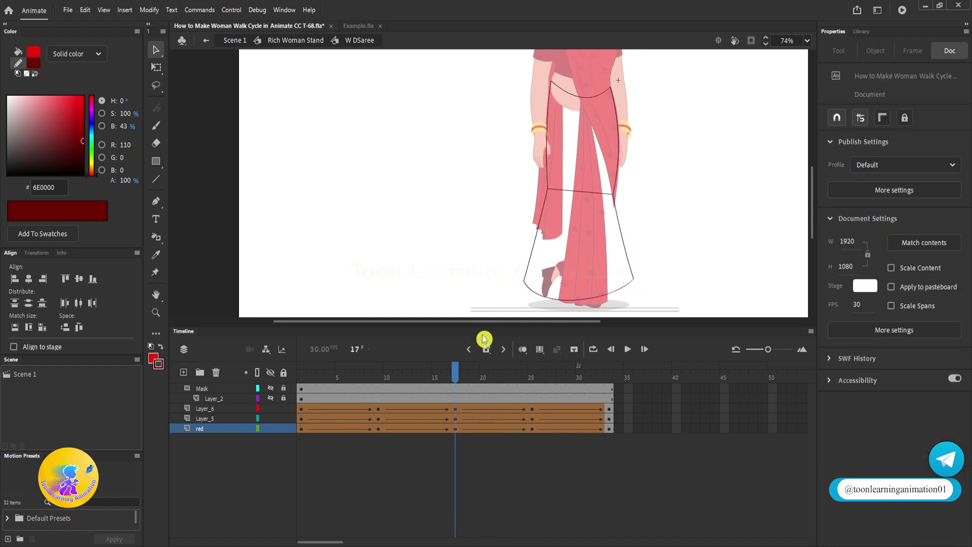
mouse_move(462, 383)
left_mouse_down()
mouse_move(446, 383)
mouse_move(465, 385)
mouse_move(455, 384)
left_mouse_up()
scroll(627, 166, "up", 5)
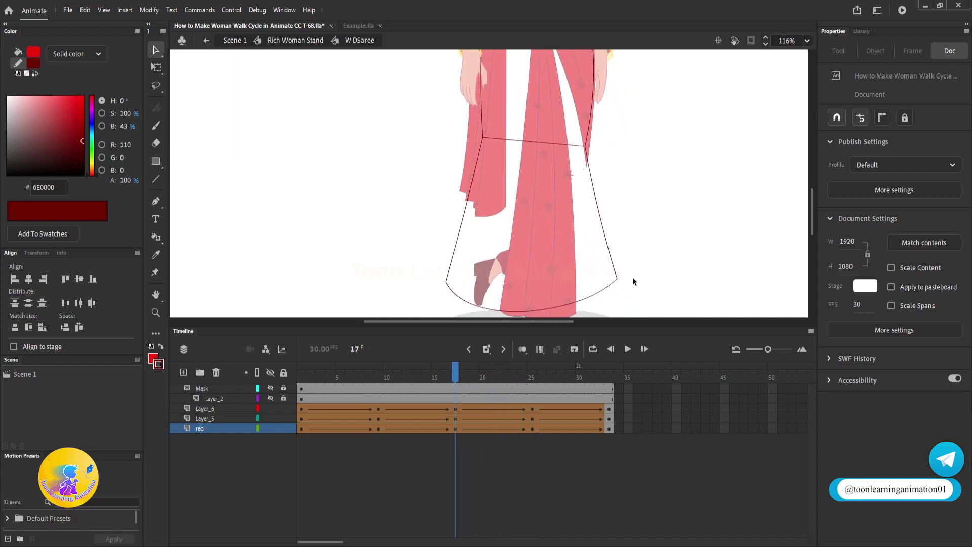
scroll(648, 217, "up", 3)
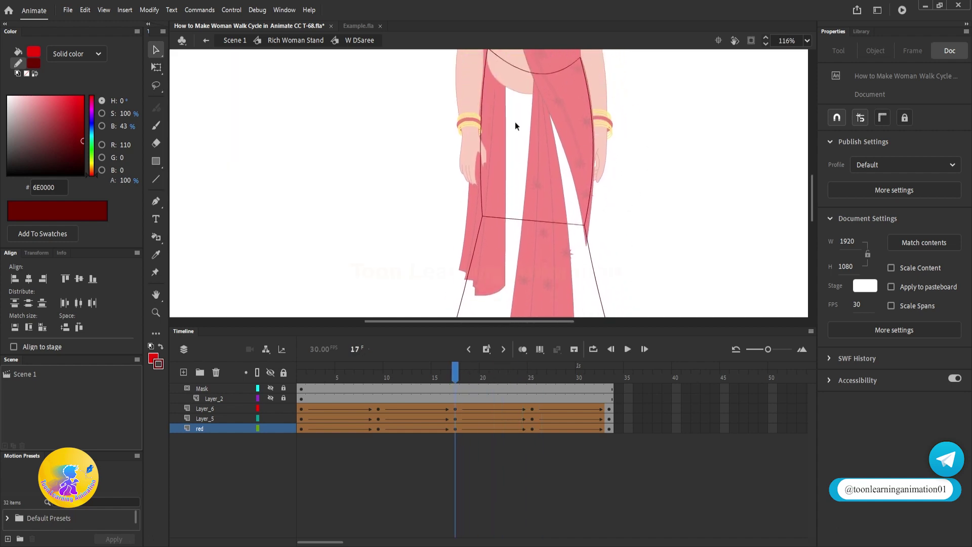
scroll(601, 230, "down", 1)
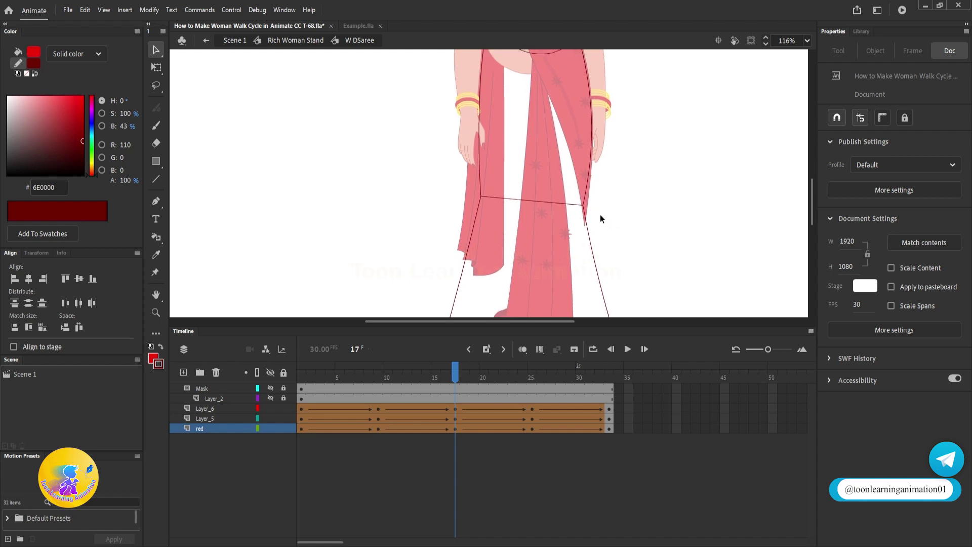
scroll(586, 206, "up", 6)
mouse_move(576, 195)
left_mouse_down()
mouse_move(586, 201)
mouse_move(585, 191)
left_mouse_up()
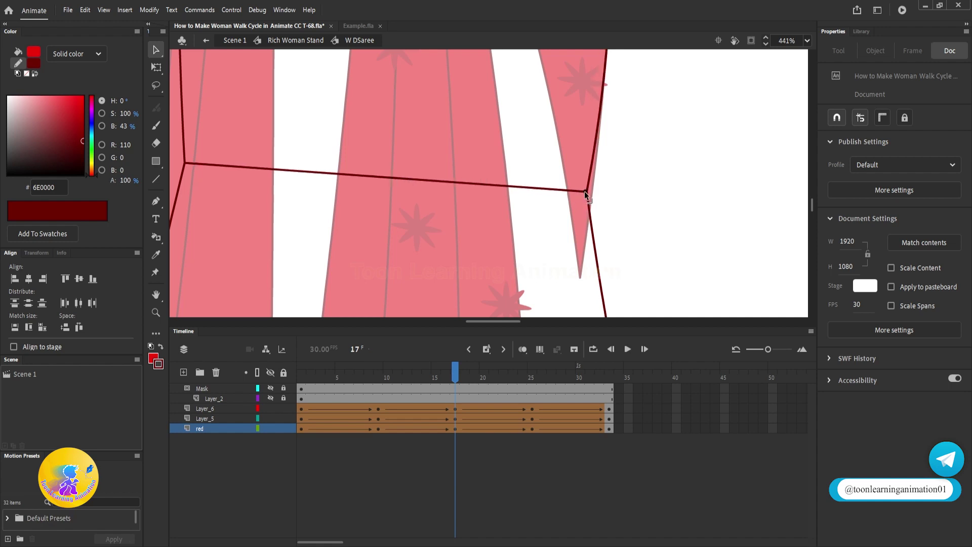
scroll(584, 194, "down", 10)
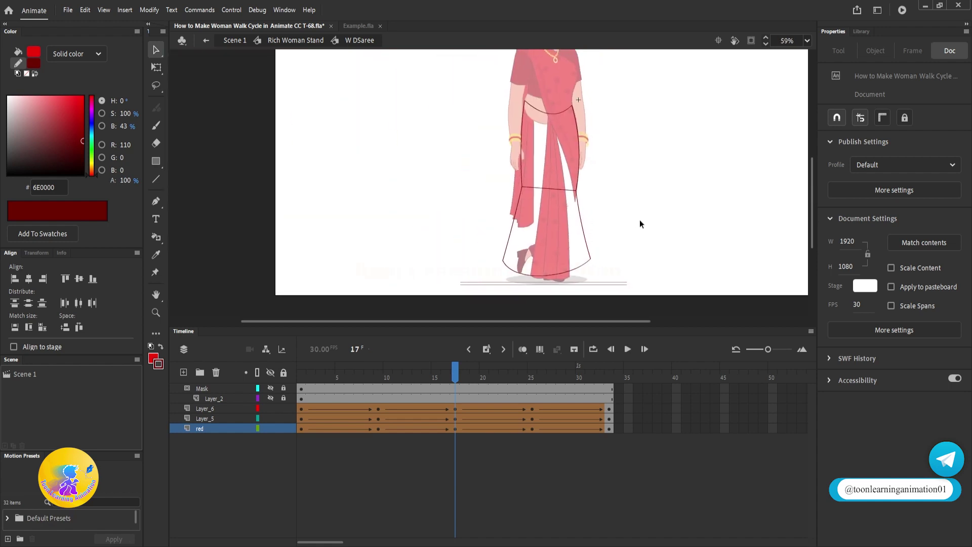
- Scrub and play the timeline to check the tweened saree outline inside the W DSaree symbol
left_click_drag(458, 369, 489, 370)
key("Return")
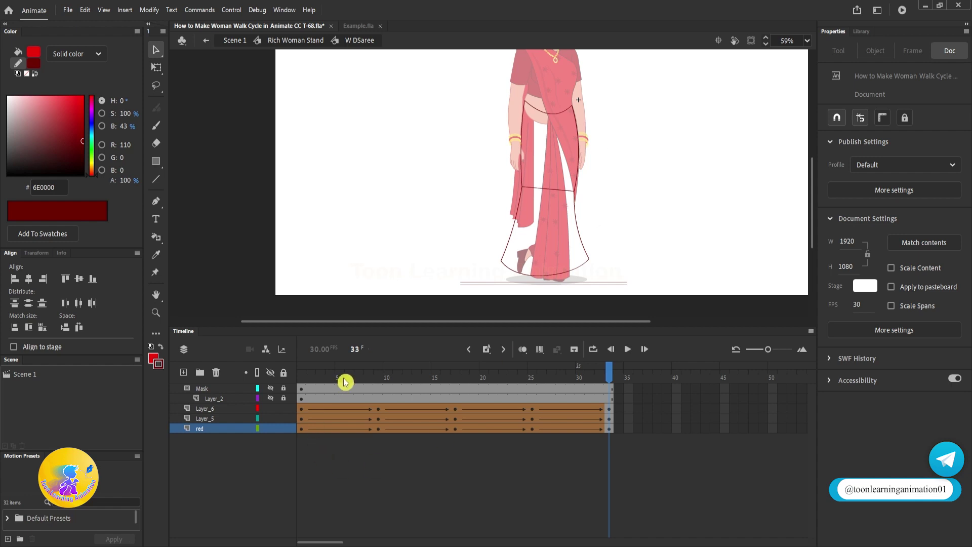
key("Return")
- Return to the Rich Woman Stand symbol, save the file and play the walk animation from frame 1
double_click(672, 196)
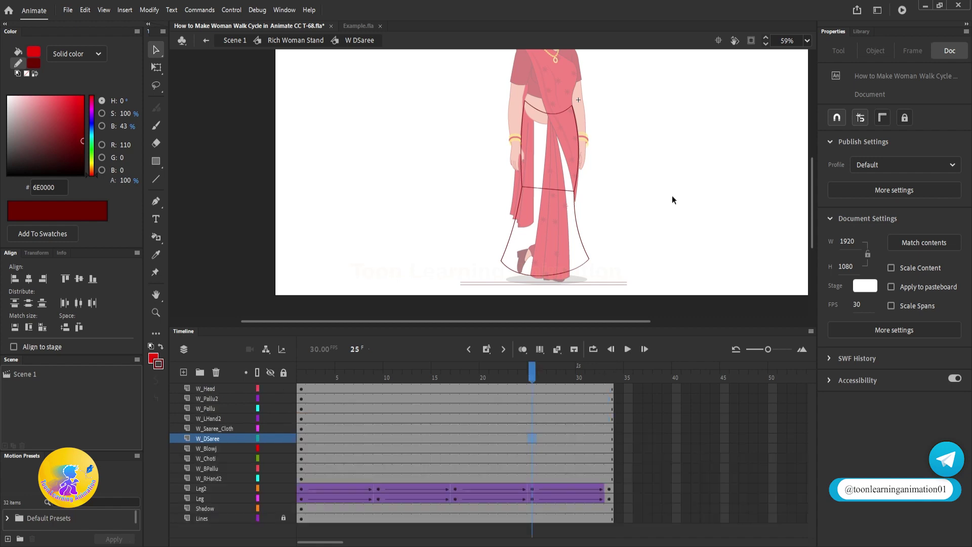
left_click(305, 377)
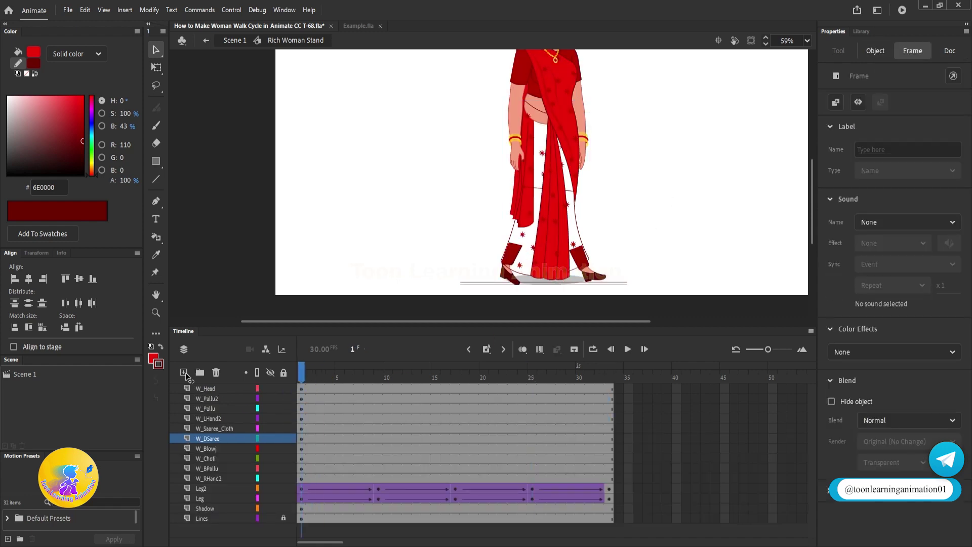
key("Return")
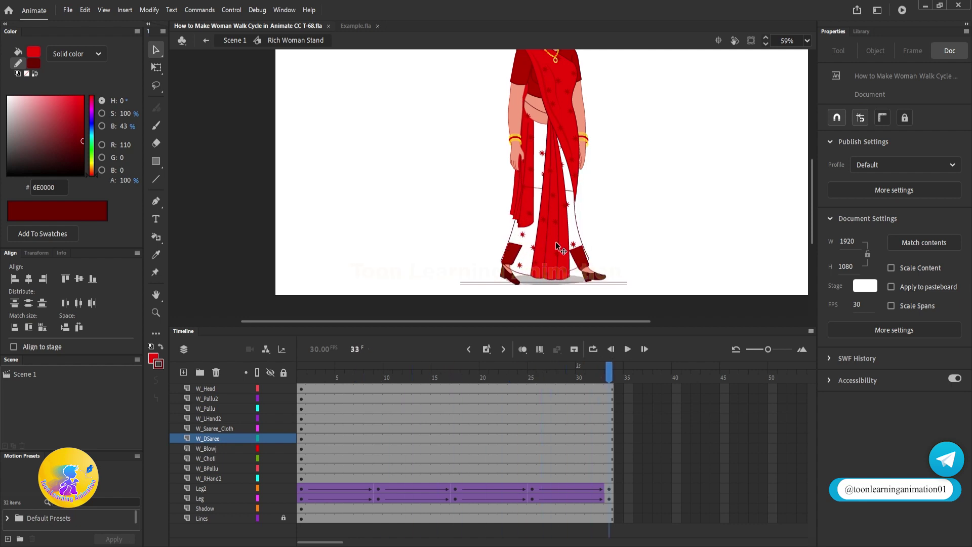
key("Return")
left_click_drag(375, 379, 200, 383)
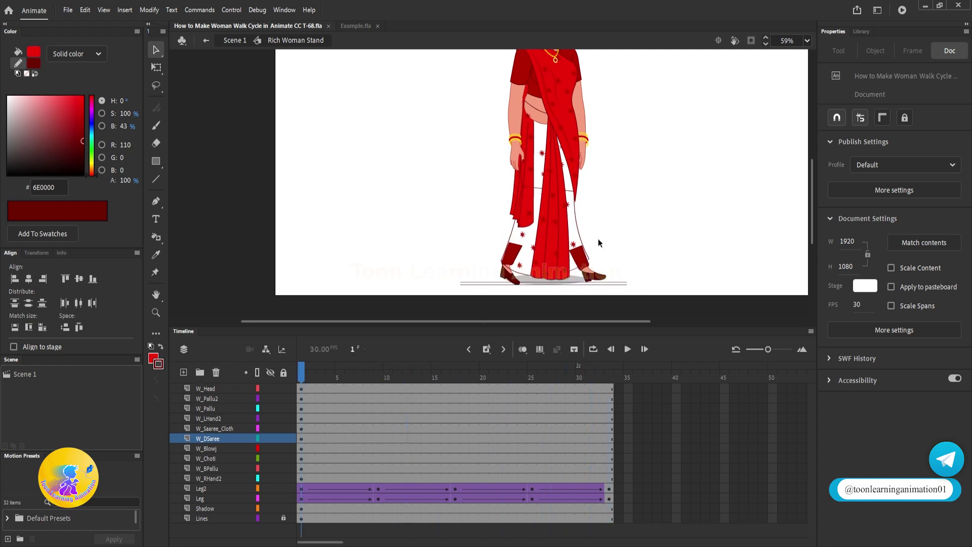
double_click(581, 237)
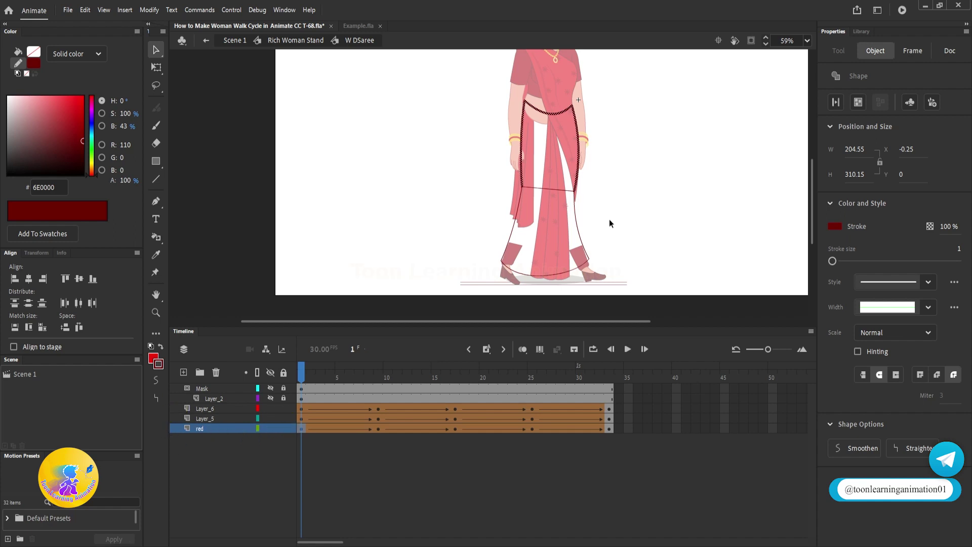
left_click(211, 410, "shift")
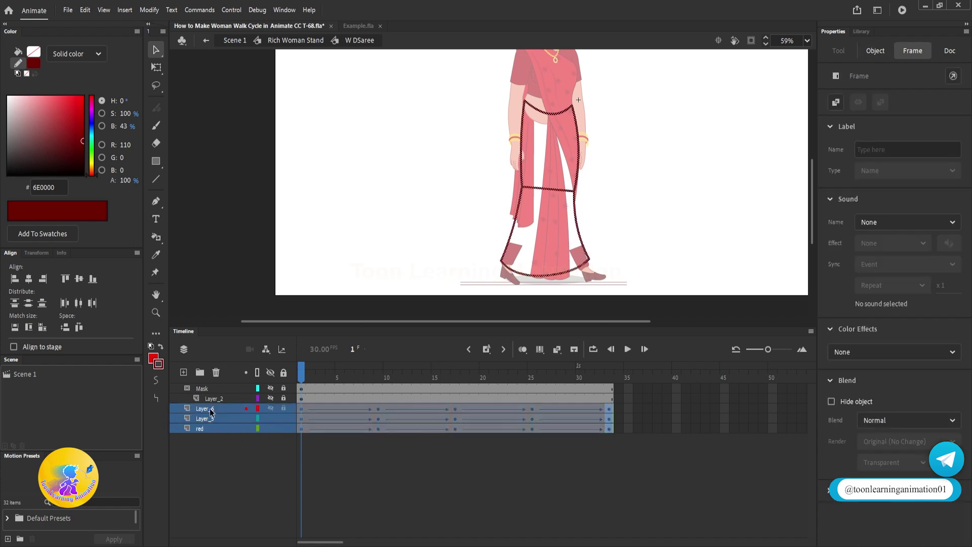
right_click(227, 421)
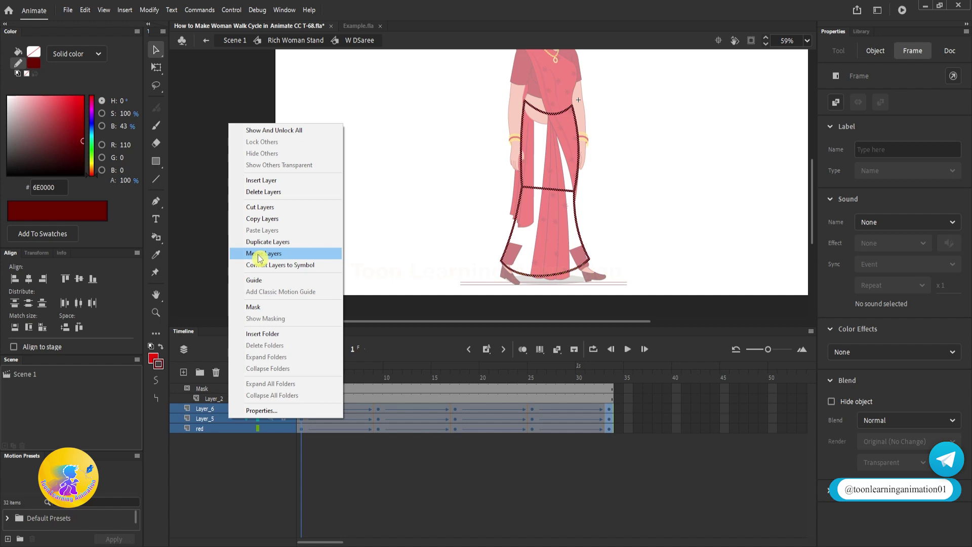
left_click(400, 213)
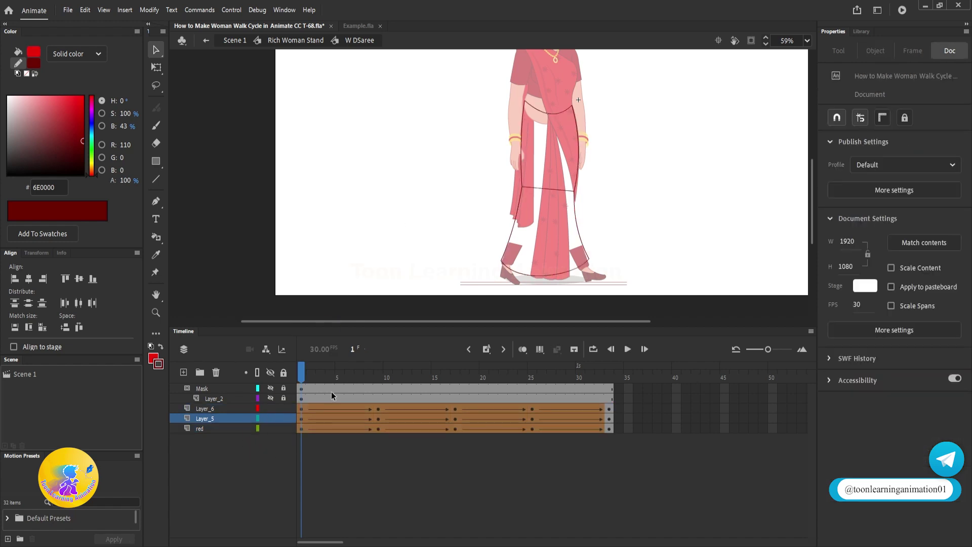
- Return to the Rich Woman Stand symbol, play the walk animation and go back to frame 1
double_click(347, 236)
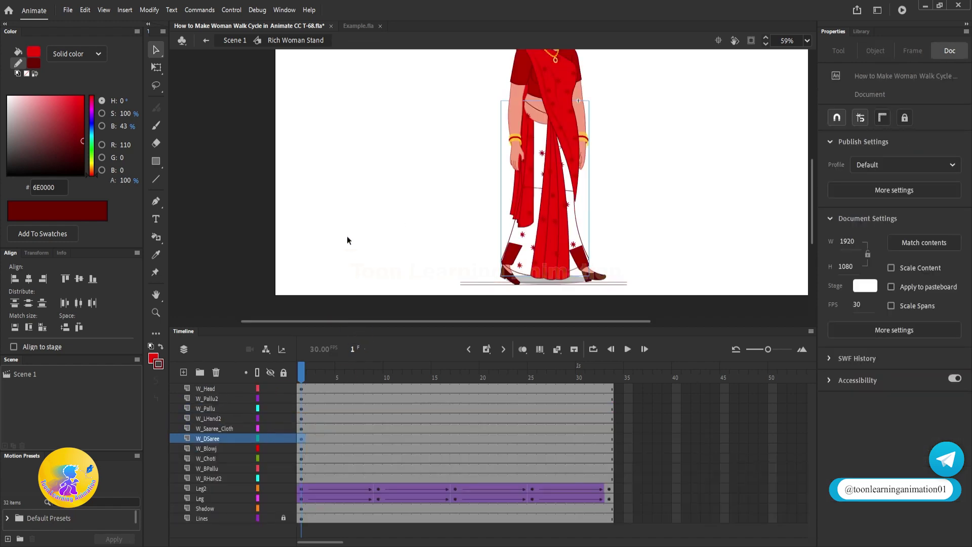
key("Return")
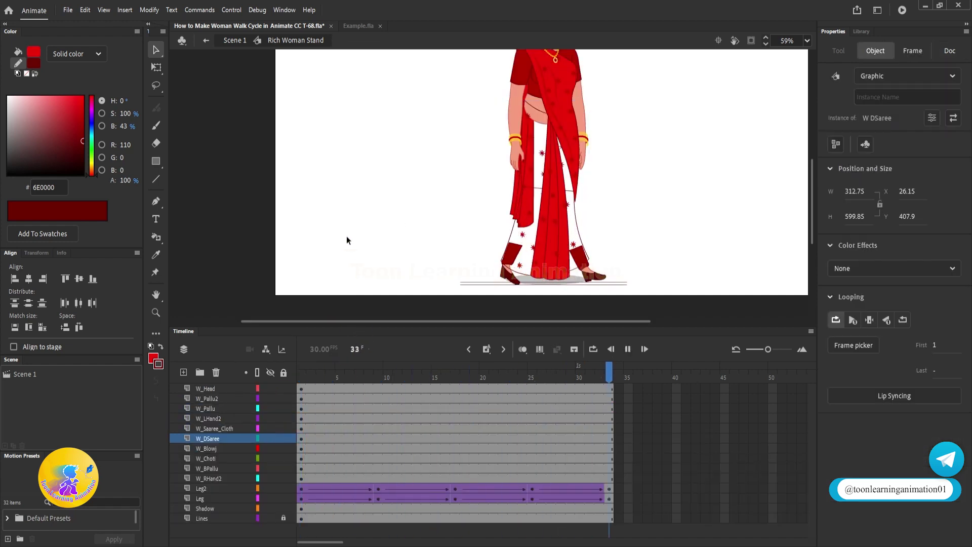
left_click_drag(345, 380, 326, 345)
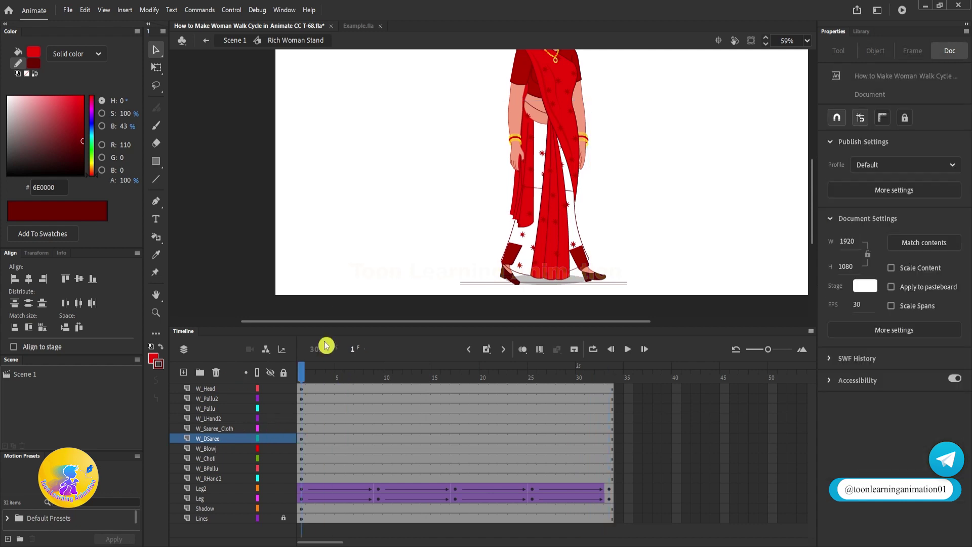
- Inside the W DSaree symbol, merge Layer_6, Layer_5 and the red layer into one layer
double_click(580, 236)
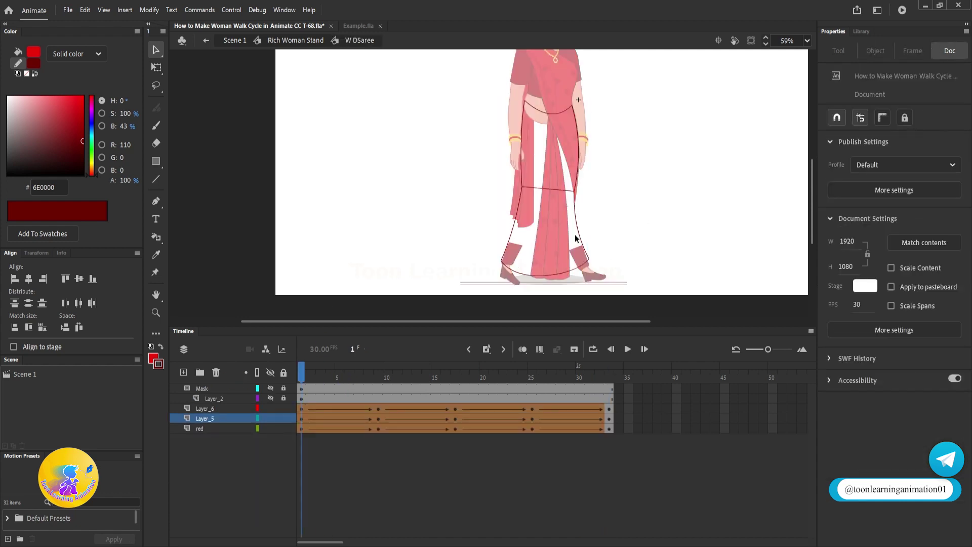
left_click(219, 408)
left_click(343, 473)
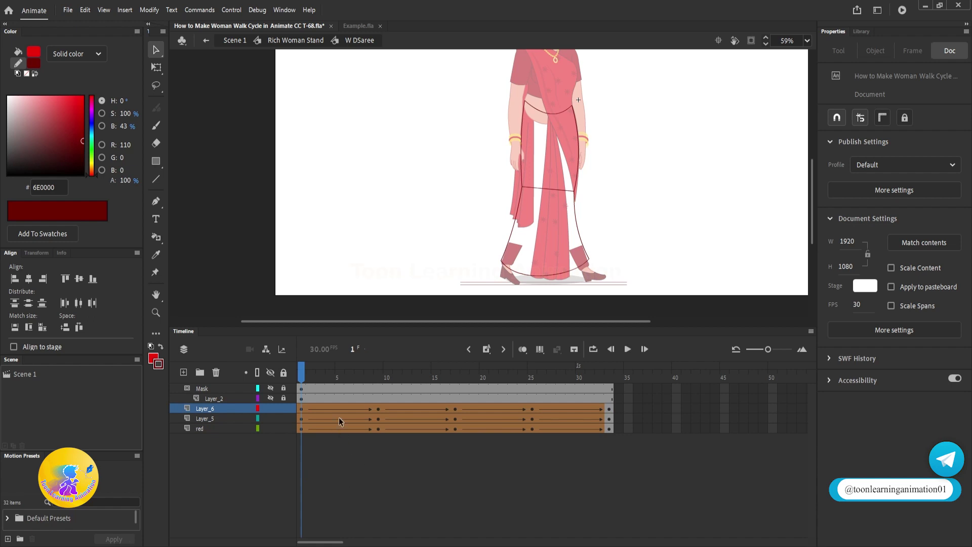
left_click(200, 429, "shift")
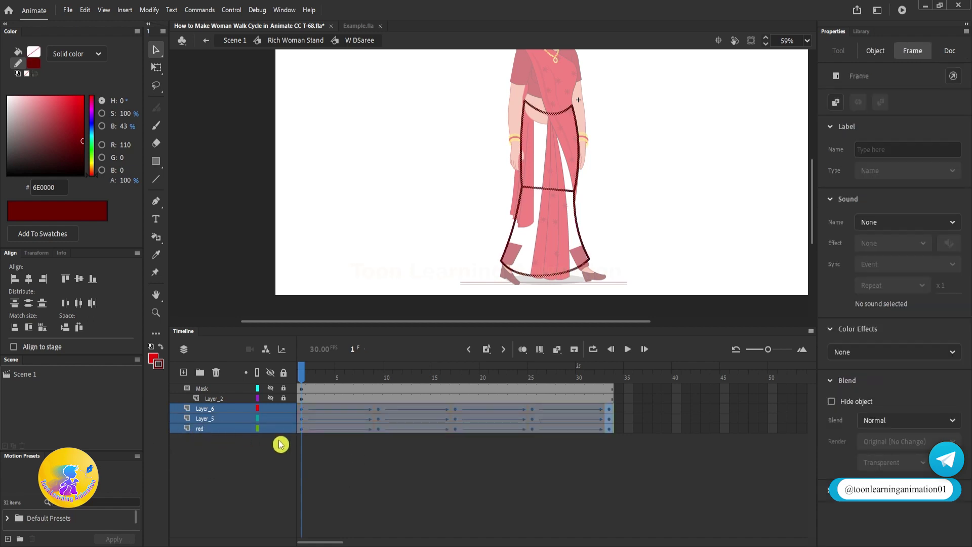
right_click(213, 418)
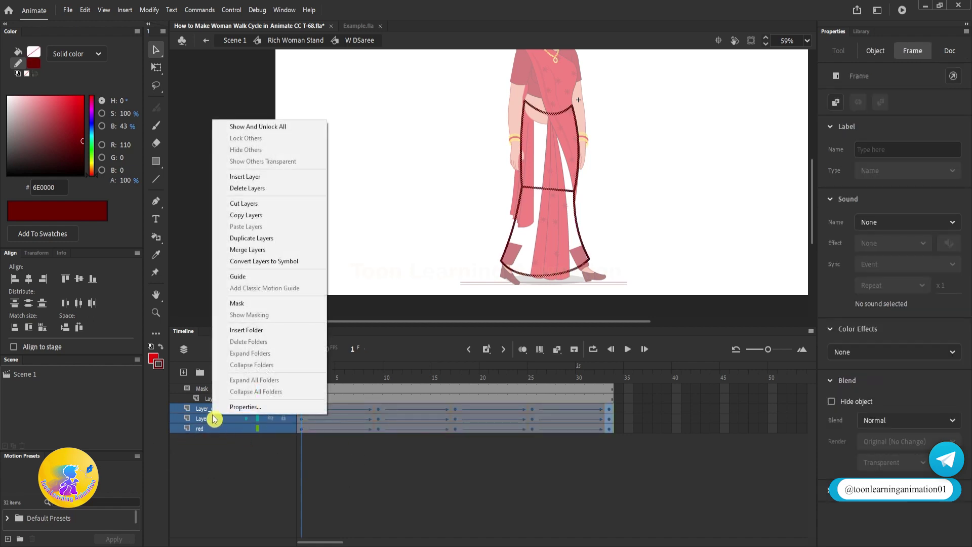
left_click(245, 253)
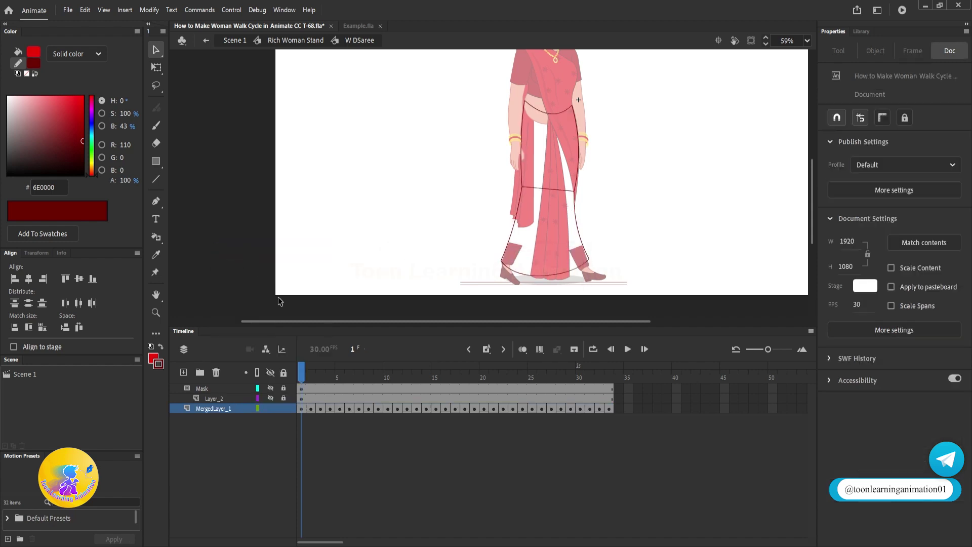
- At frame 1, select all the saree outline drawing objects and break them apart into plain shapes
left_click(312, 428)
left_click_drag(301, 366, 164, 384)
left_click_drag(589, 114, 281, 317)
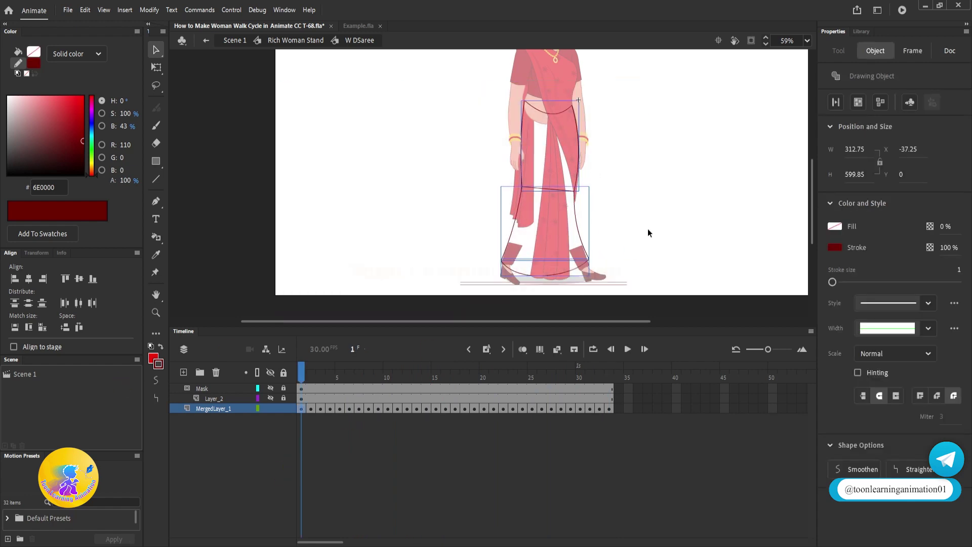
key("ctrl+b")
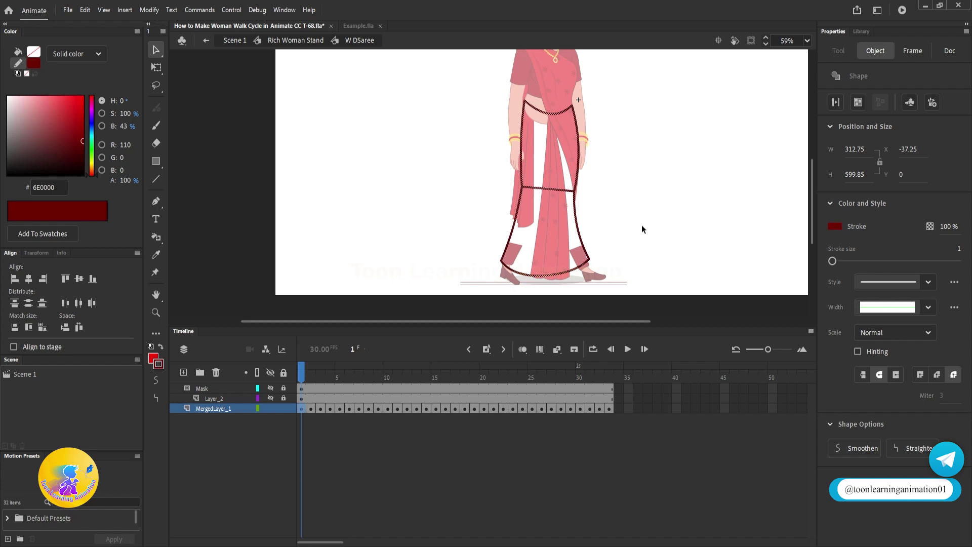
- Rename the merged layer as Saree
left_click(278, 408)
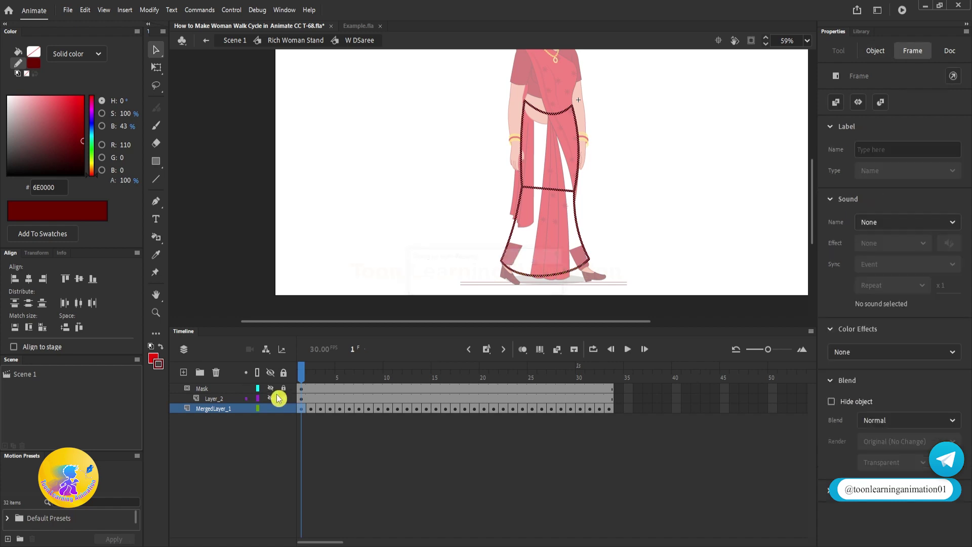
double_click(209, 409)
type("Sare")
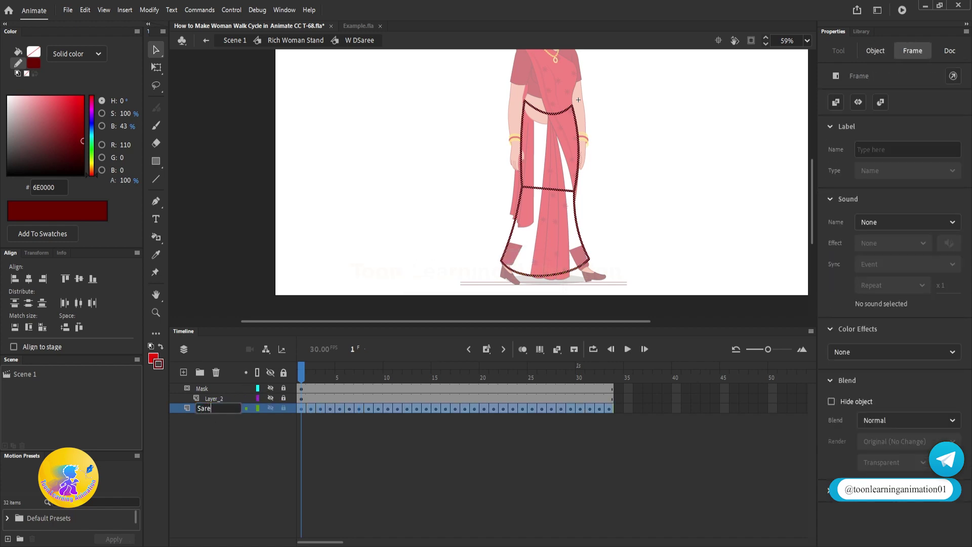
left_click(210, 412)
left_click(595, 169)
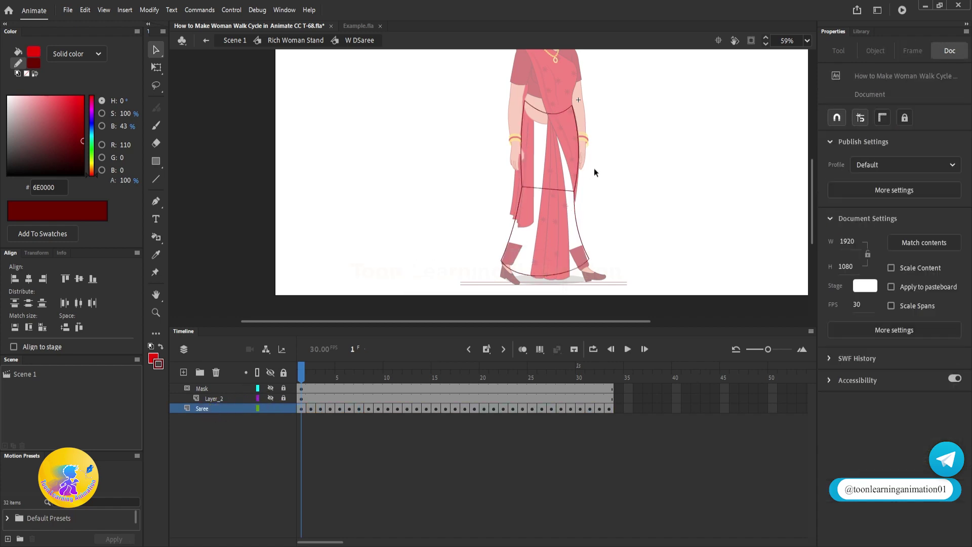
- Exit to the Rich Woman Stand symbol and sample the red fill ED0808 from the drape over the body
scroll(622, 217, "up", 2)
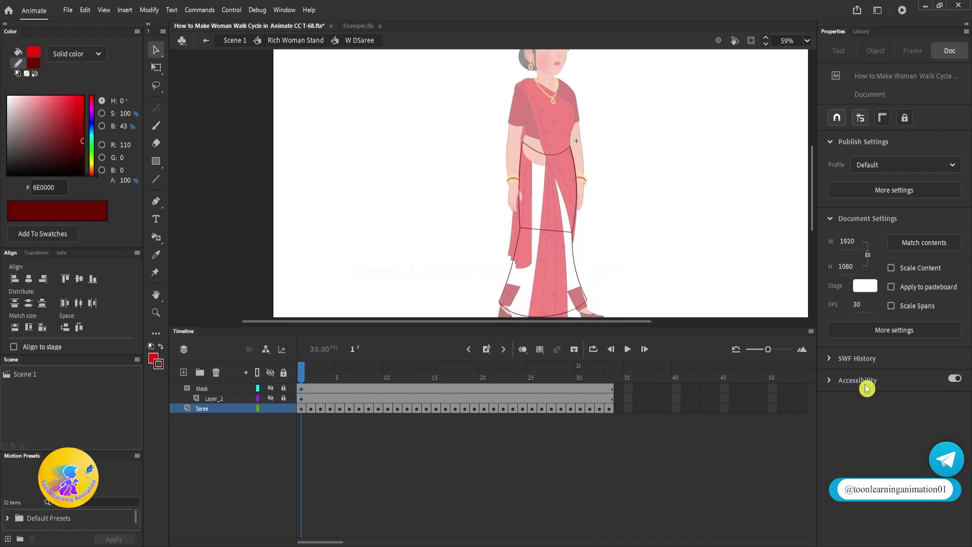
double_click(716, 166)
left_click(716, 166)
scroll(574, 156, "up", 5)
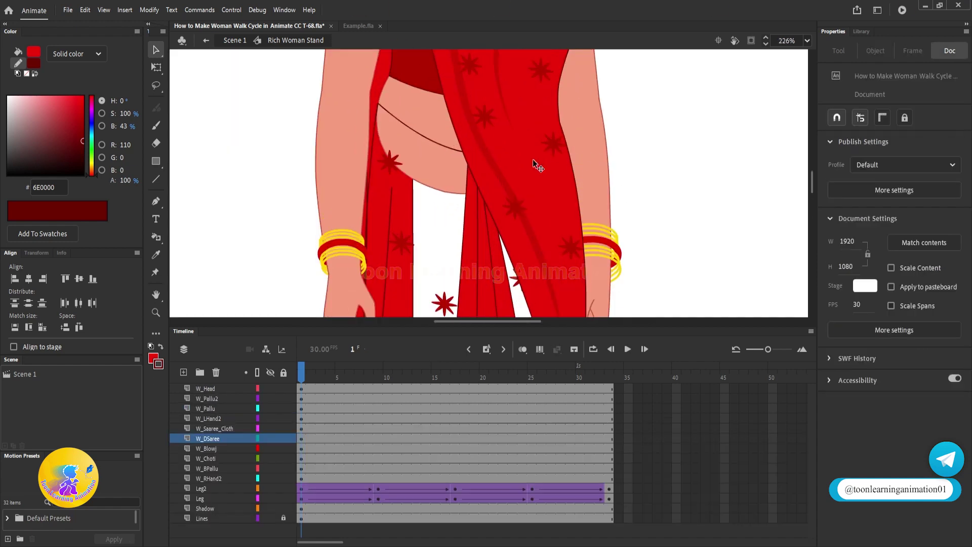
left_click(157, 254)
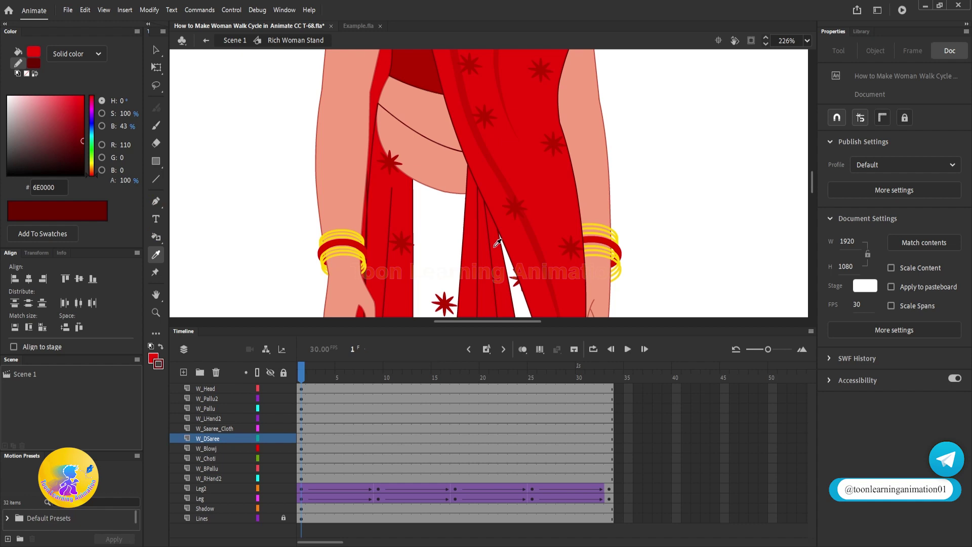
left_click(556, 177)
- Inside the W DSaree symbol, fill the lower and upper saree sections at frame 1 with the sampled red
scroll(554, 155, "down", 4)
double_click(558, 291)
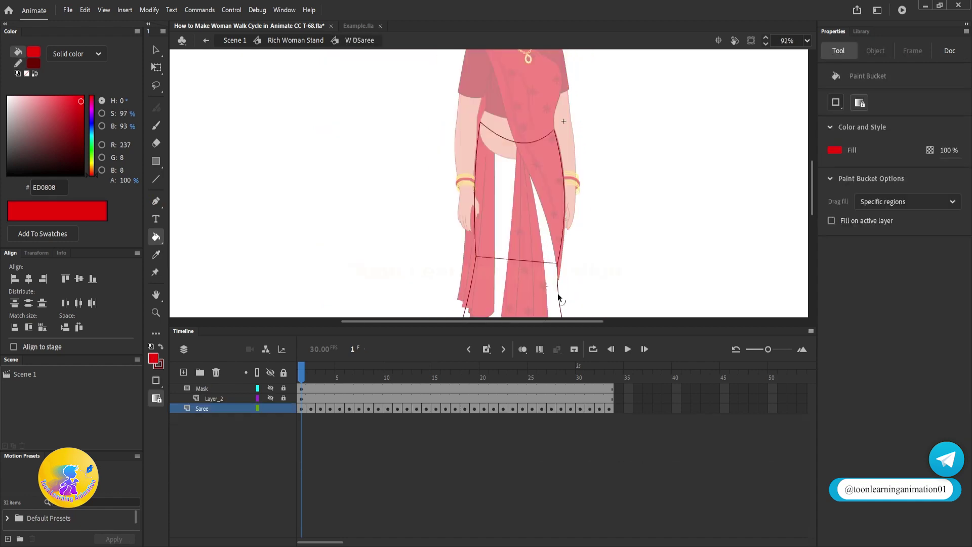
scroll(559, 293, "down", 3)
left_click(536, 238)
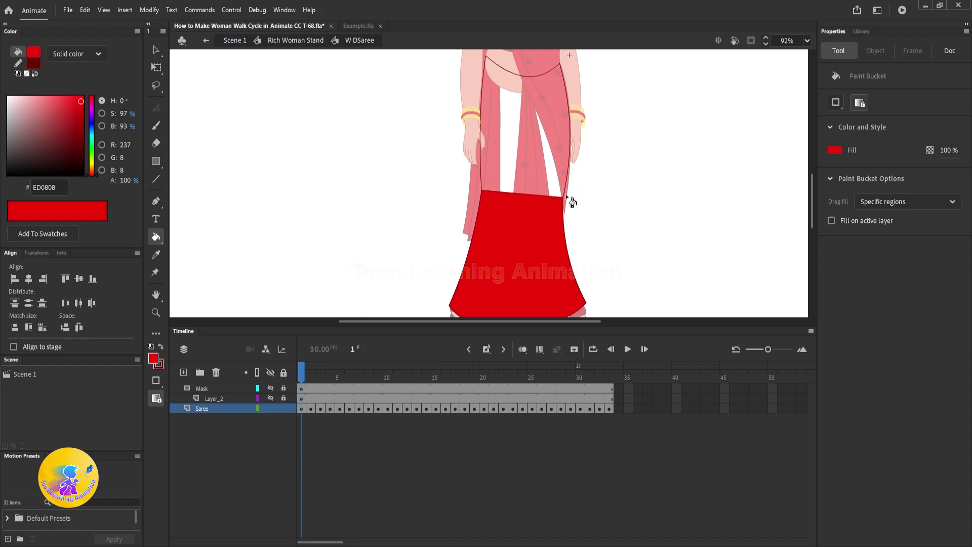
scroll(567, 200, "up", 10)
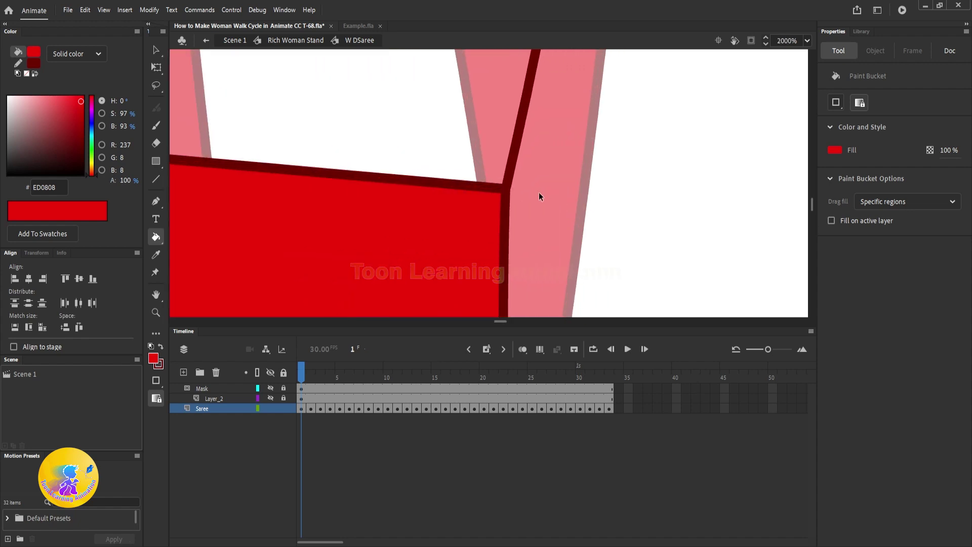
scroll(518, 160, "down", 10)
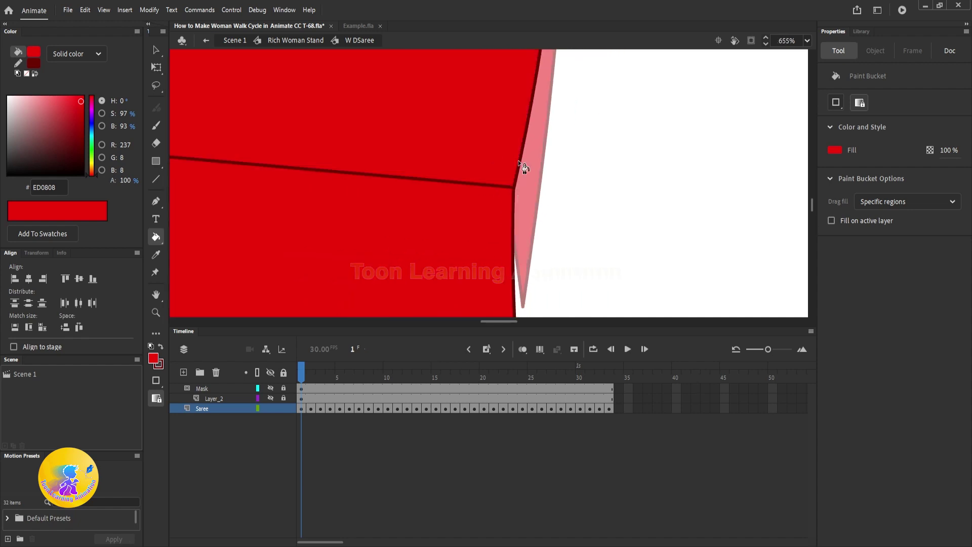
- Delete the knee line between the two filled saree sections at frame 1
key("v")
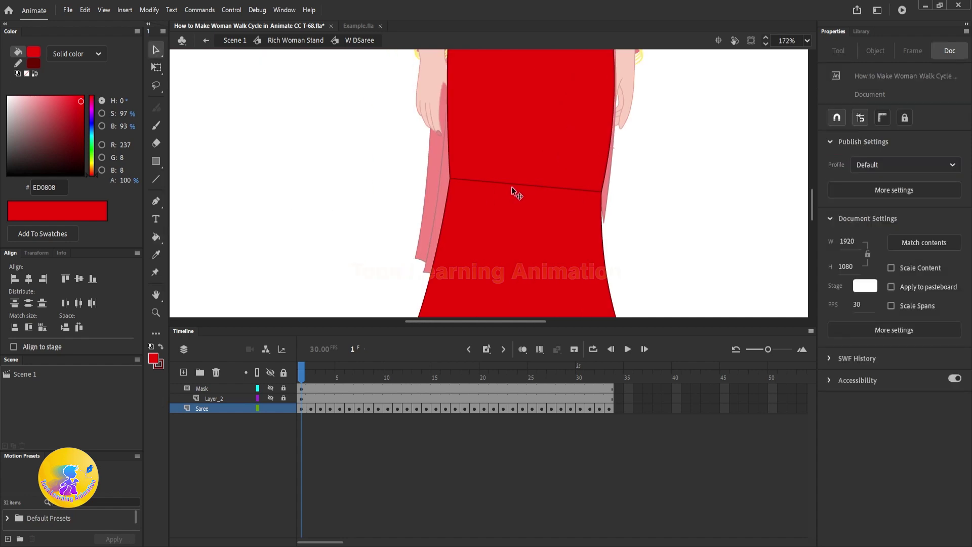
left_click(513, 183)
key("Delete")
scroll(451, 172, "down", 5)
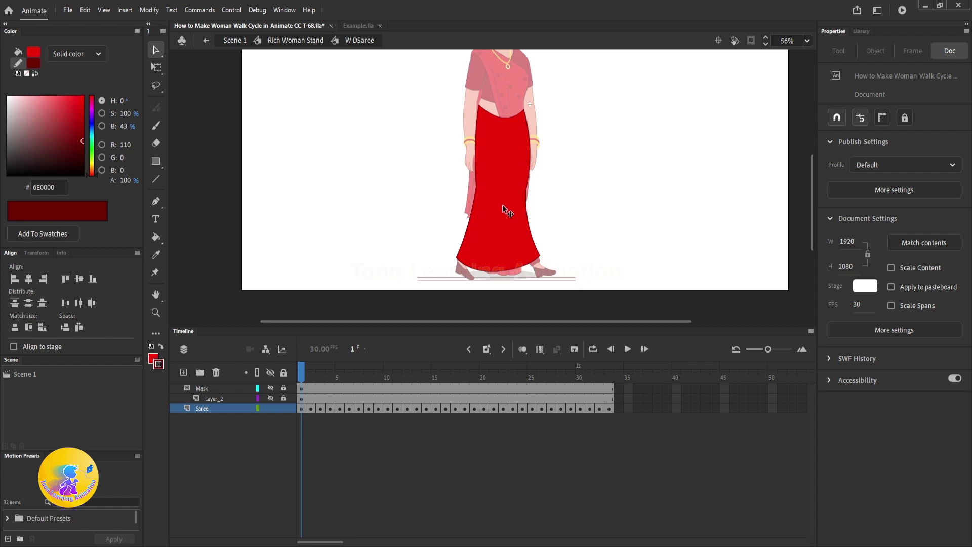
- At frame 2, break apart the saree outlines and fill the lower and upper sections with the same red
left_click(320, 365)
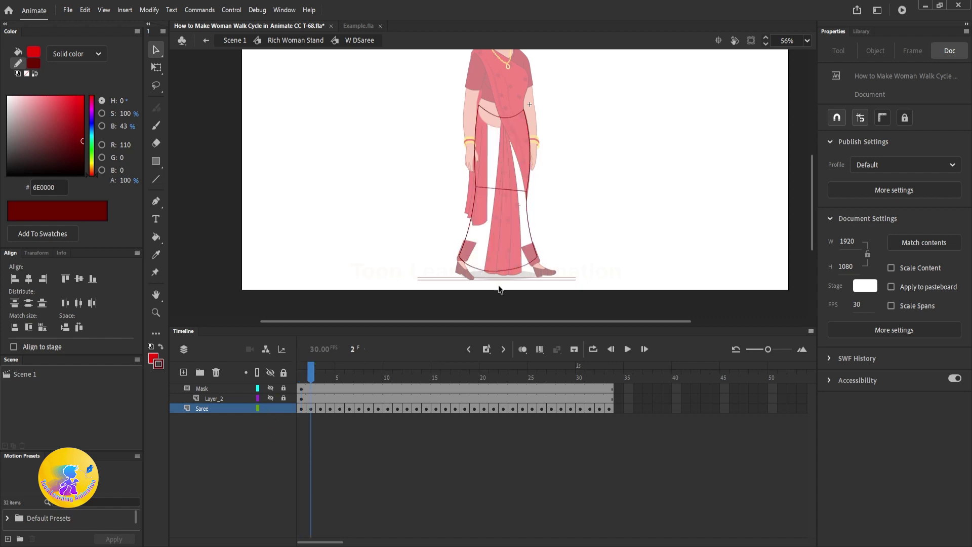
key("k")
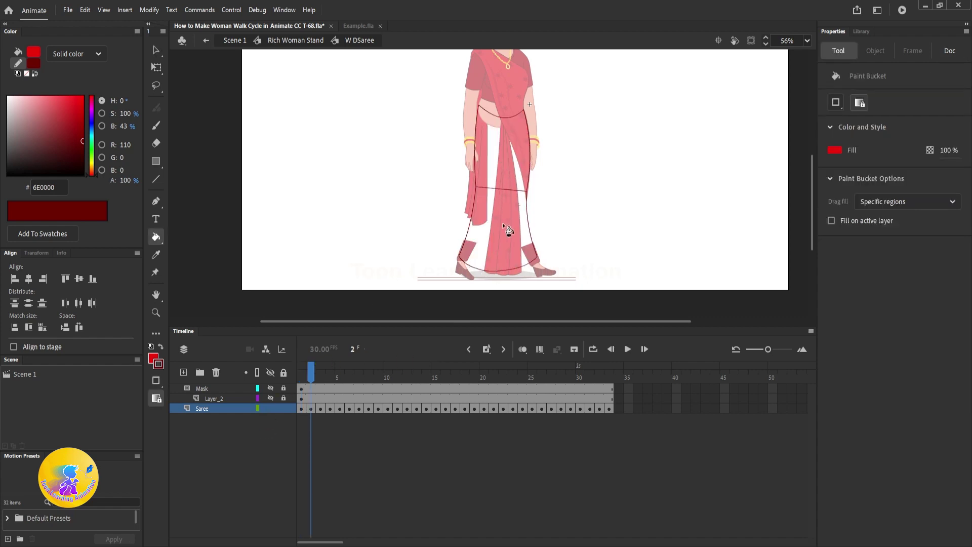
left_click_drag(555, 86, 408, 297)
key("ctrl+b")
left_click(565, 215, "ctrl")
left_click(507, 217)
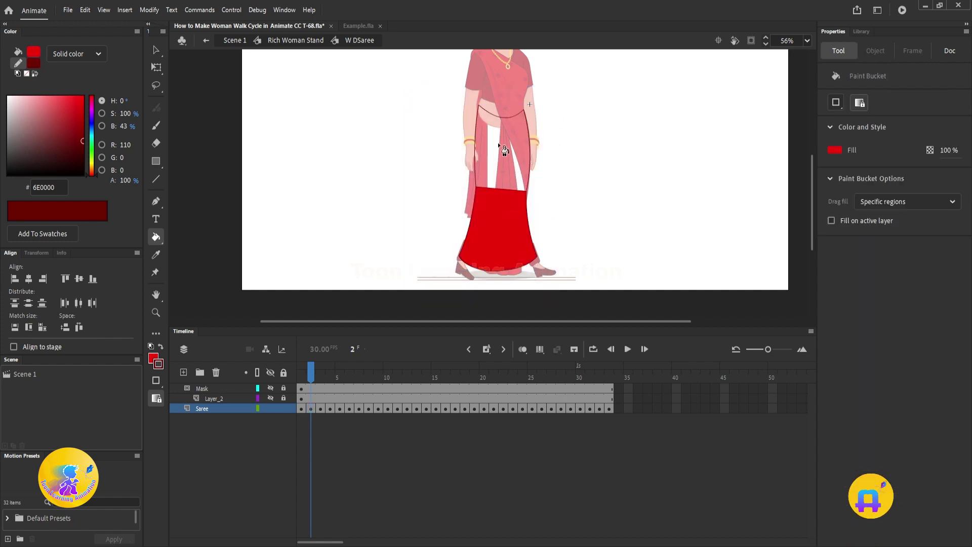
left_click(505, 150)
key("v")
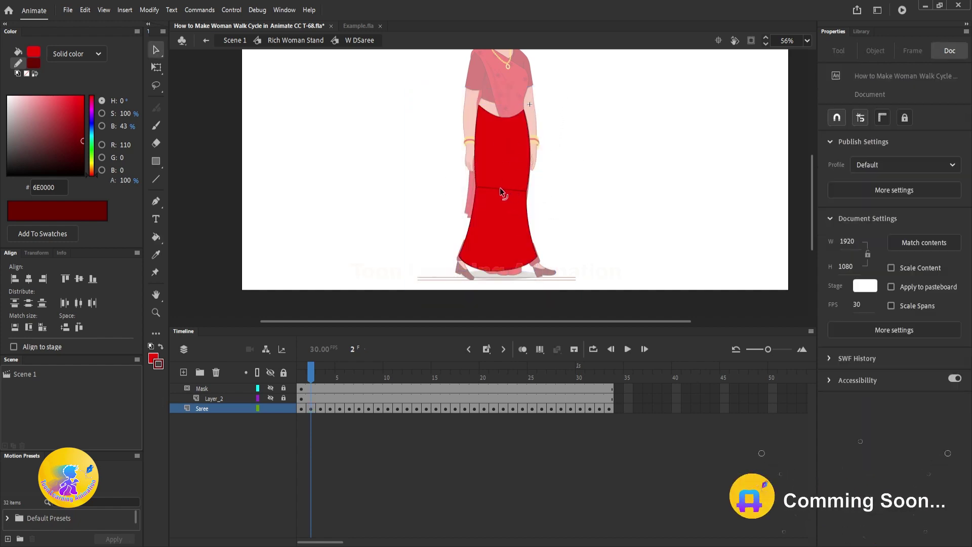
- At frame 3, break apart the saree outlines, remove the knee line and fill the whole saree red
left_click(326, 373)
left_click_drag(584, 91, 388, 312)
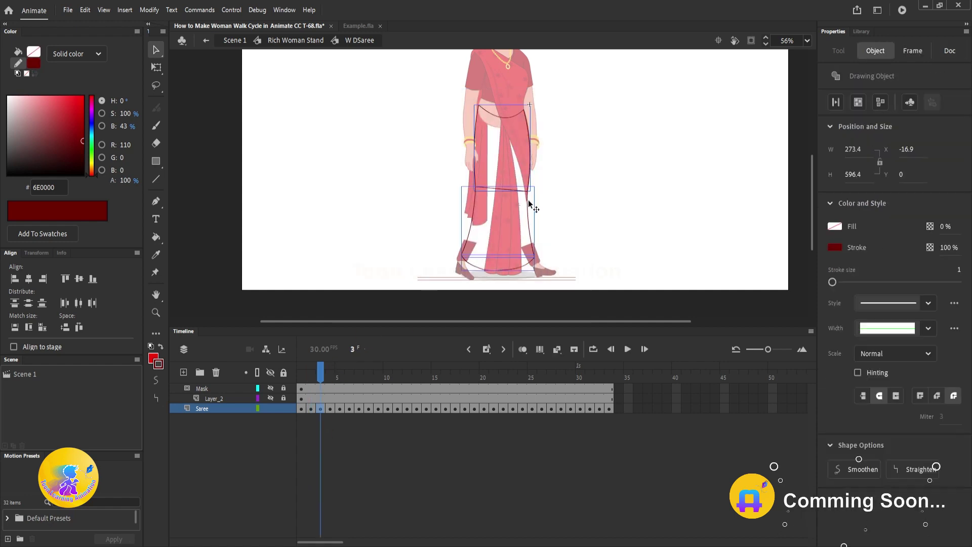
left_click(548, 210)
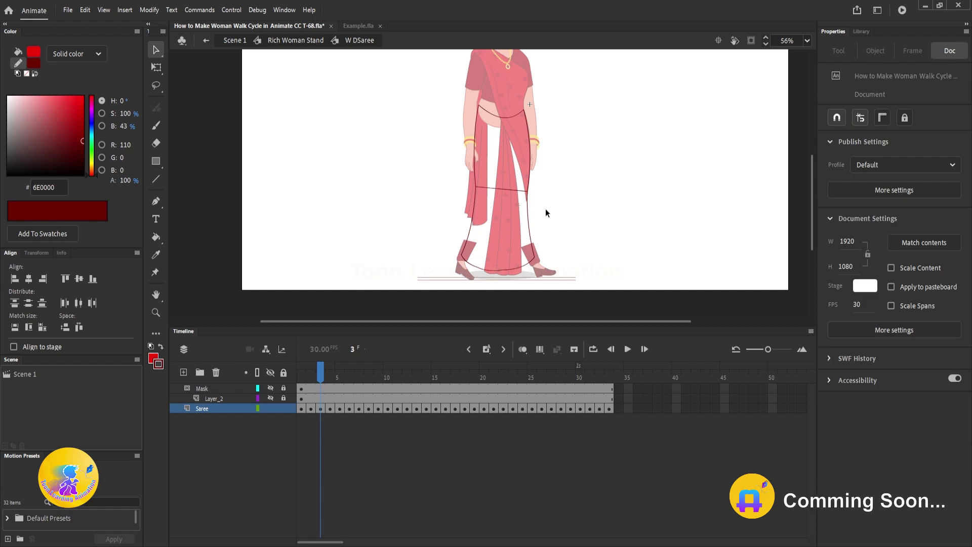
key("k")
left_click(509, 188)
scroll(522, 195, "up", 2)
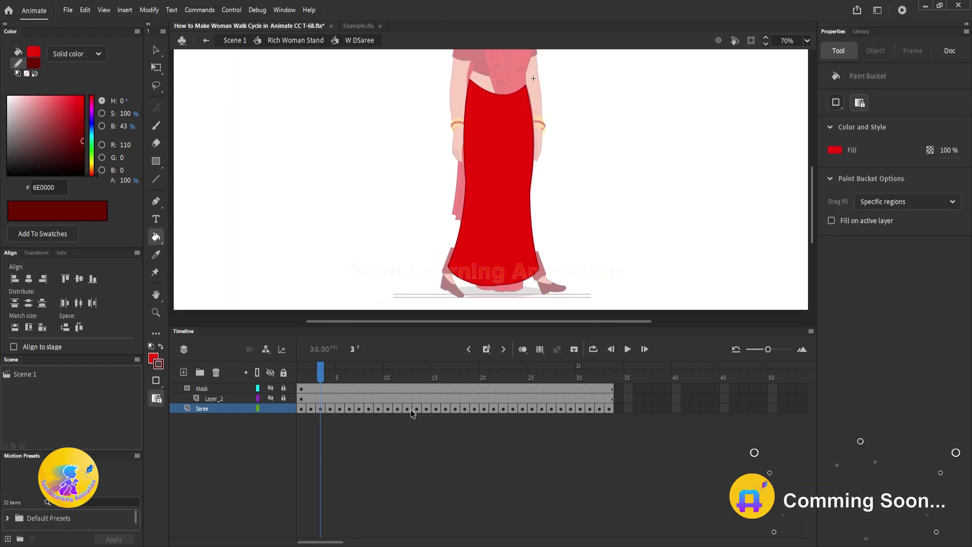
- At frame 4, break apart all the saree outlines, delete the knee line and fill the shape red
key("period")
key("ctrl+a")
key("ctrl+b")
left_click(563, 152, "ctrl")
left_click(521, 186, "ctrl")
key("Delete")
left_click(511, 190)
- At frames 5 to 7, break apart the saree outlines, delete the knee line and fill the whole saree red
key("period")
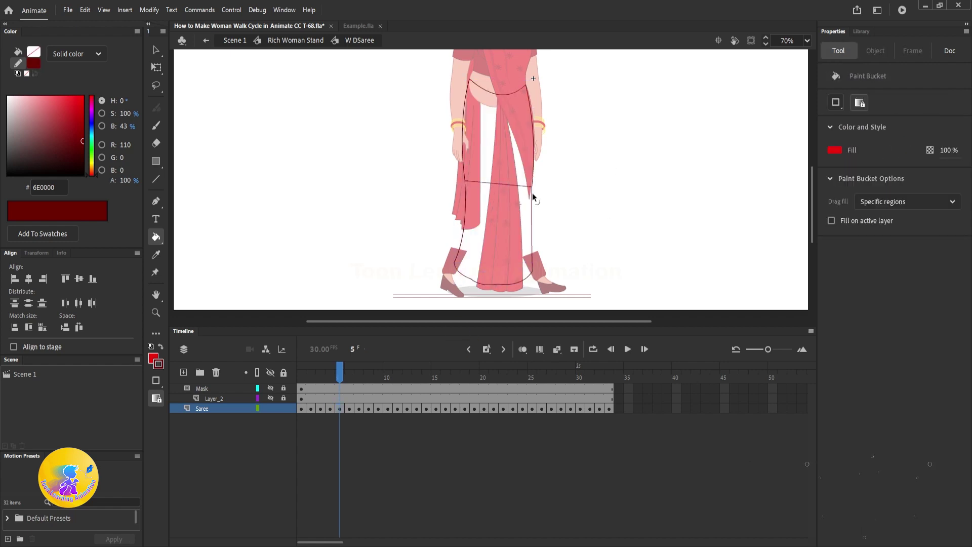
left_click(506, 191)
key(".")
left_click(509, 199)
key(".")
left_click(506, 200)
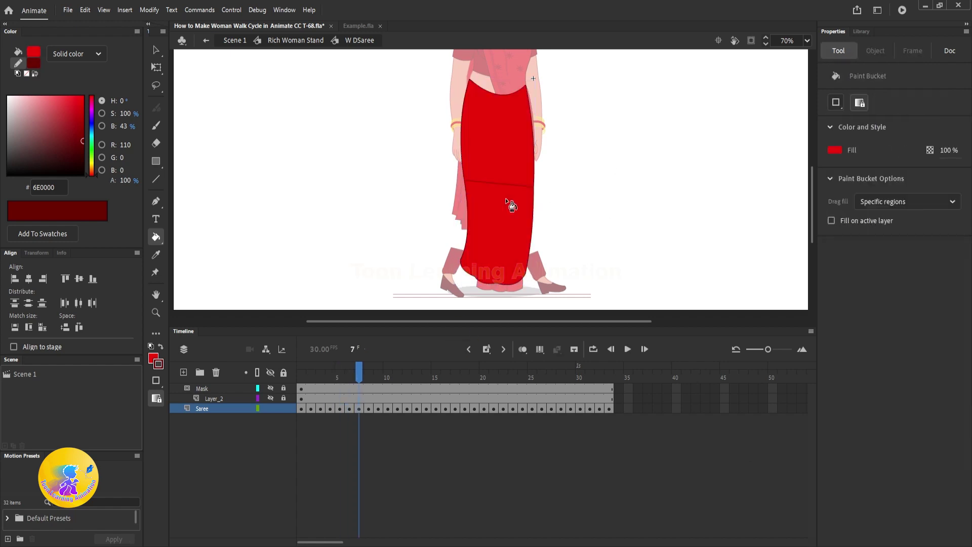
- Remove the knee line and fill the broken-apart saree outline red at frames 8 to 10
key("period")
left_click(507, 202)
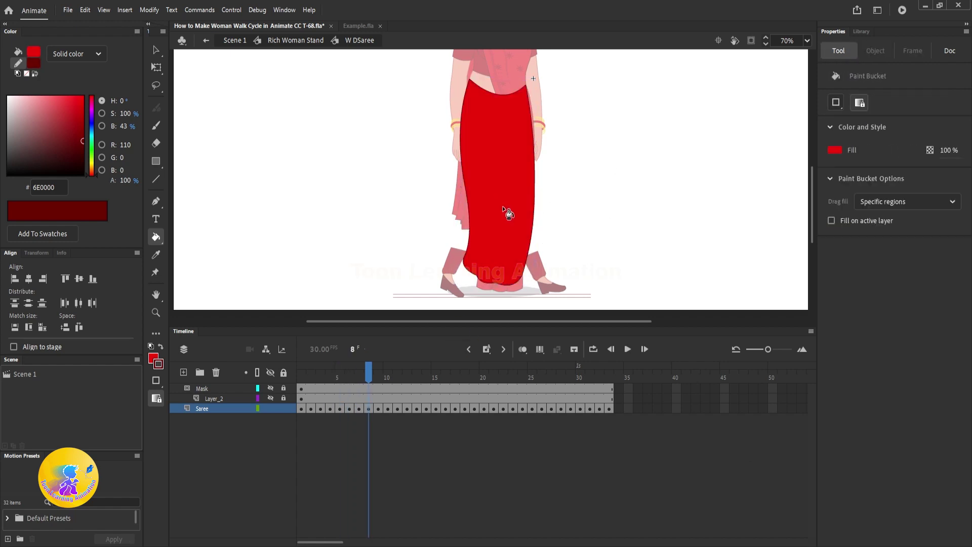
key("period")
left_click(506, 181)
key("period")
left_click(596, 214)
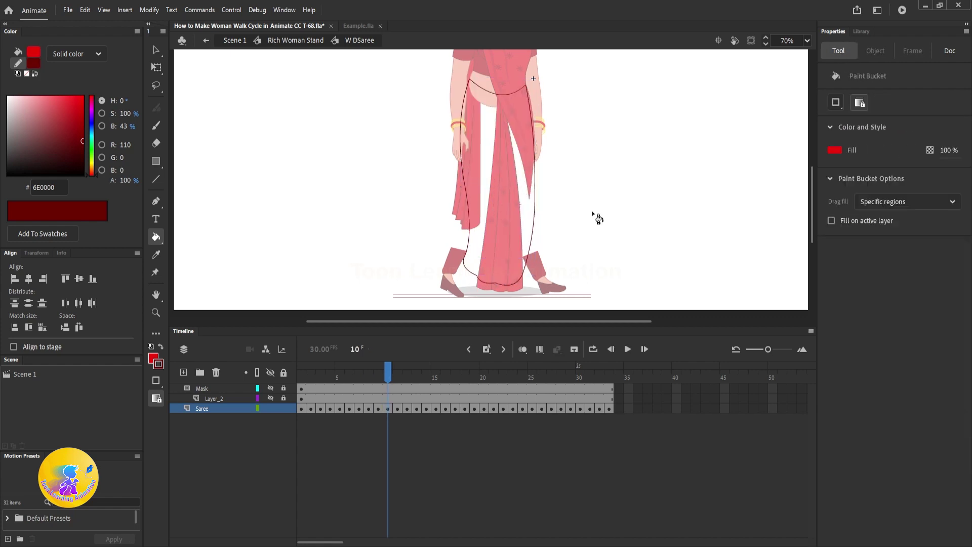
- Break apart the saree outlines, delete the knee line and fill the shape red on frames 11 to 14
key("period")
left_click(617, 194)
key("period")
left_click(509, 186)
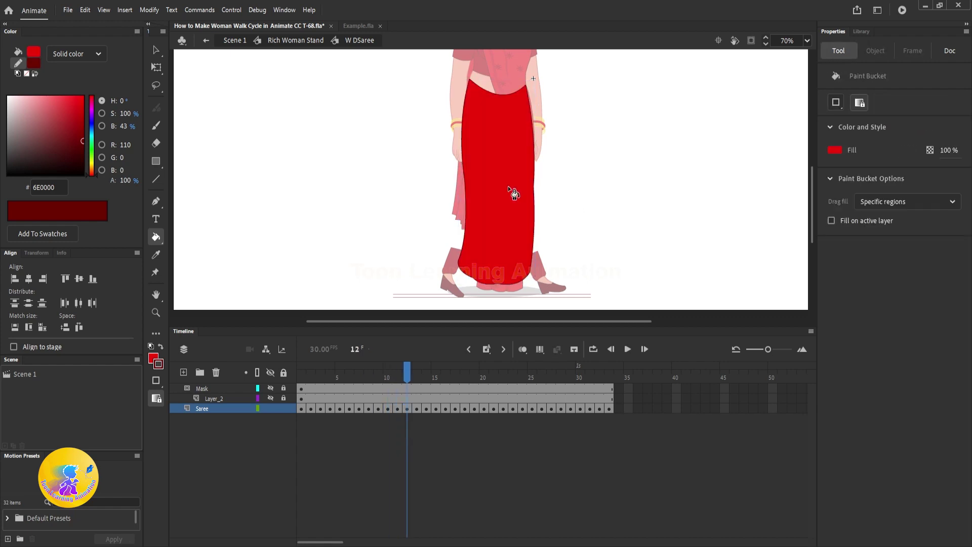
key("period")
left_click(524, 188)
key("period")
left_click(517, 187)
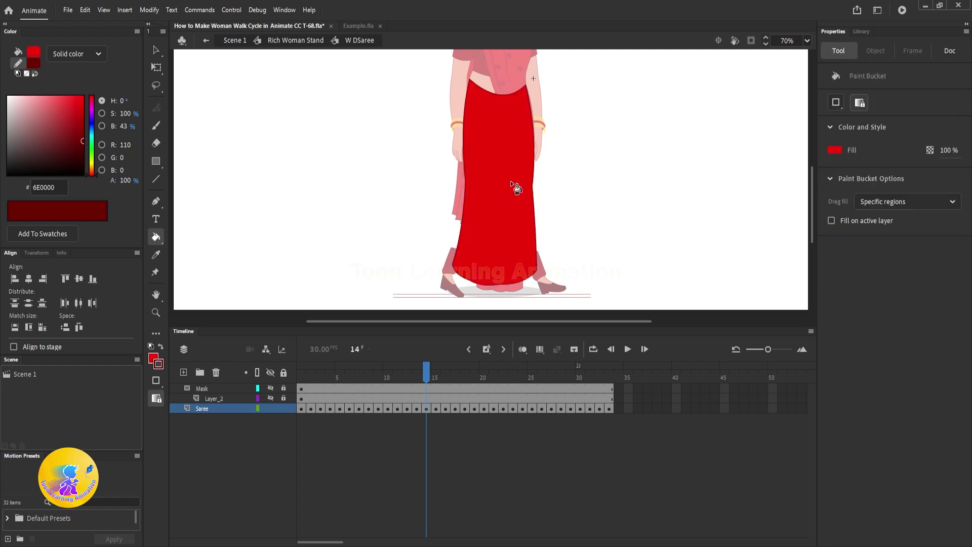
- At frames 15 to 17, clear the knee line from the saree outline and fill the saree red
key("period")
left_click(550, 213)
left_click(505, 188)
key("period")
left_click(562, 201)
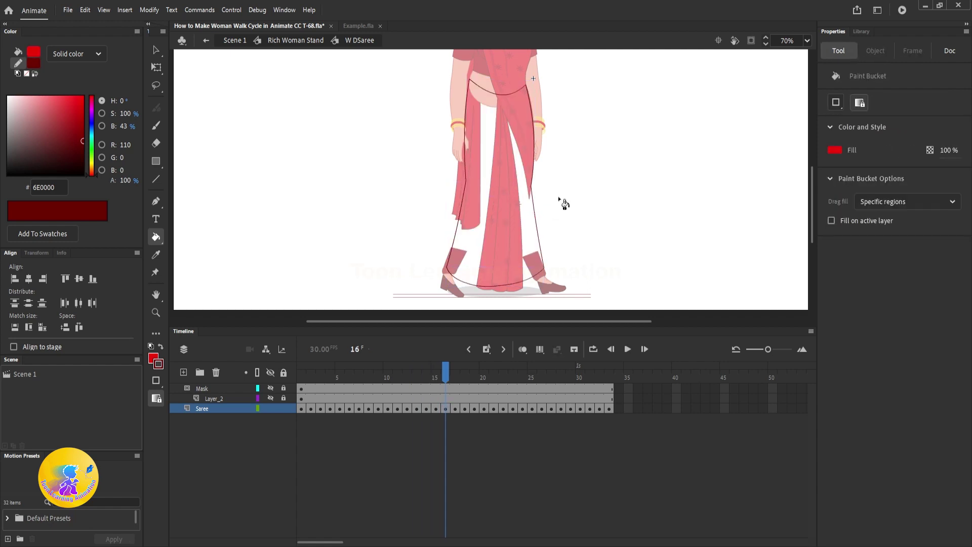
left_click(494, 186)
key("period")
left_click(489, 184)
- Break apart the outlines, delete the knee line and fill the saree red on frames 18 to 21
key("period")
key("period")
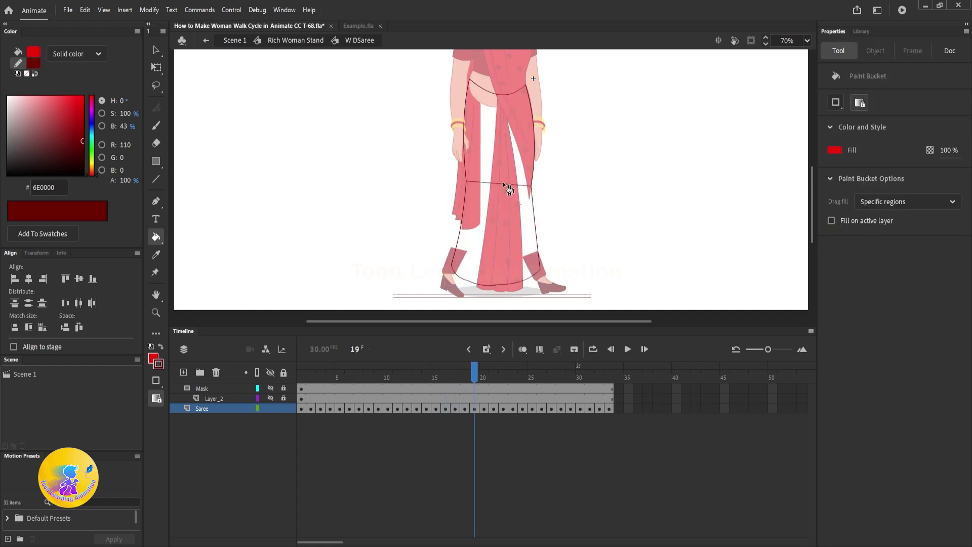
left_click(503, 182)
key("period")
left_click(511, 184)
key("period")
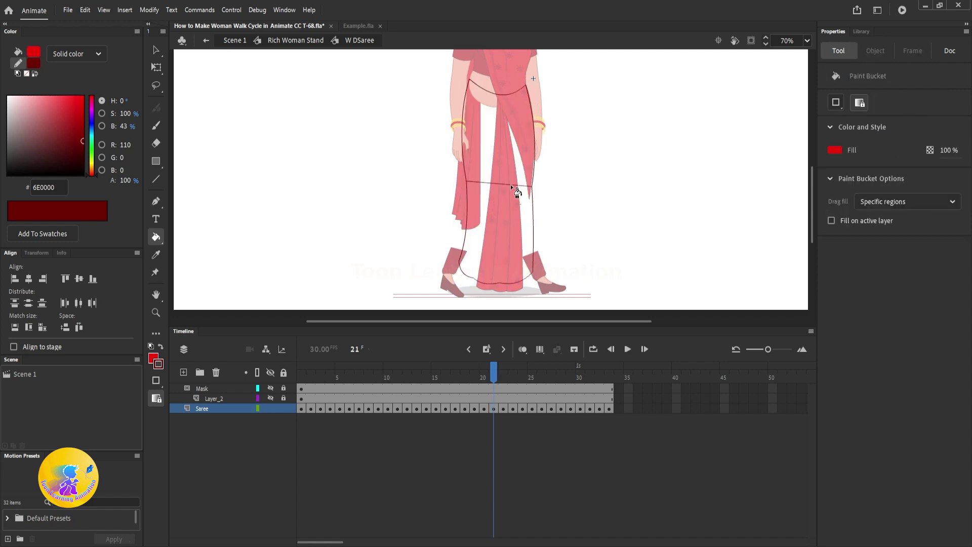
key("Delete")
left_click(515, 183)
- At frames 22 to 24, break apart the saree outlines, remove the knee line and fill the saree red
key("period")
left_click(499, 184, "ctrl")
key("period")
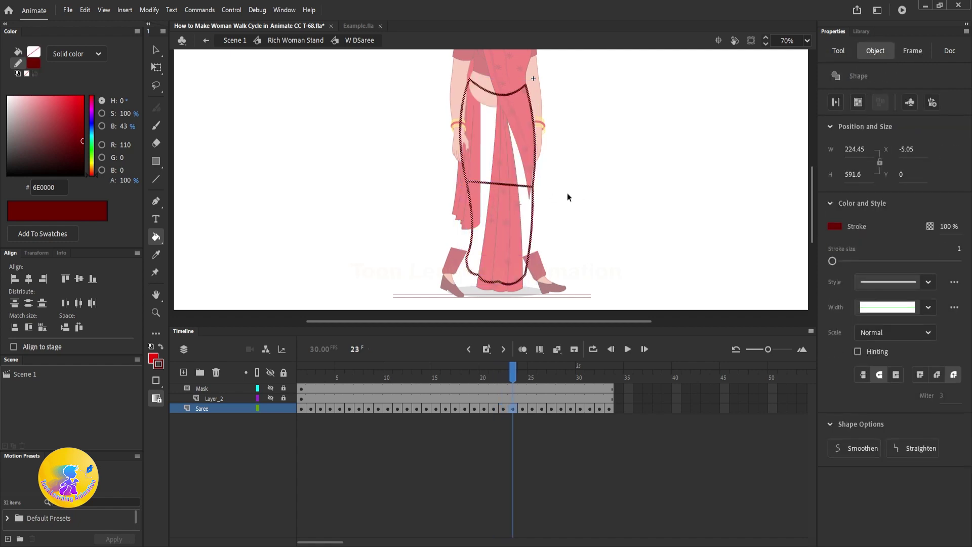
left_click(567, 193, "ctrl")
left_click(497, 188)
key("period")
key("period")
left_click(495, 182)
- Delete the knee line and fill the saree outline red on frames 25 to 29
key("period")
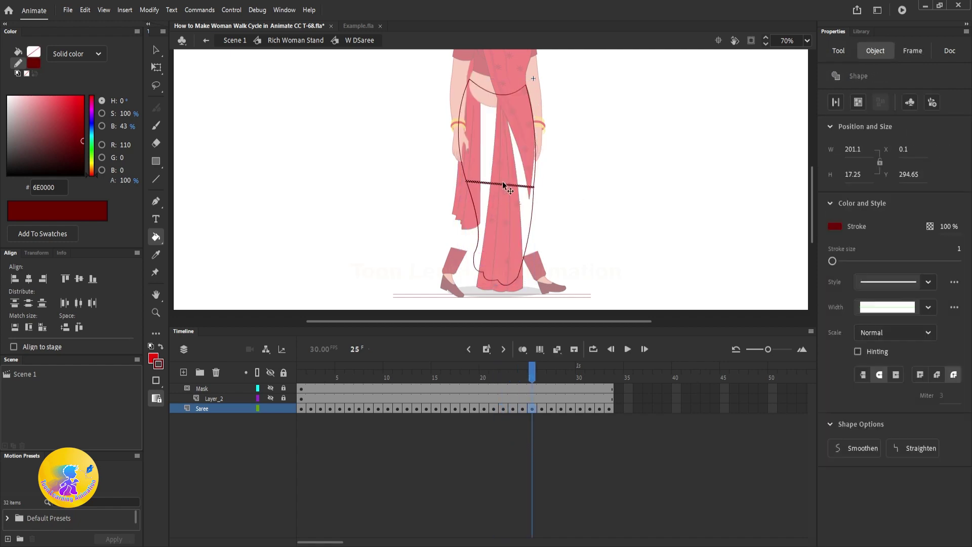
left_click(496, 183)
key("period")
left_click(510, 190)
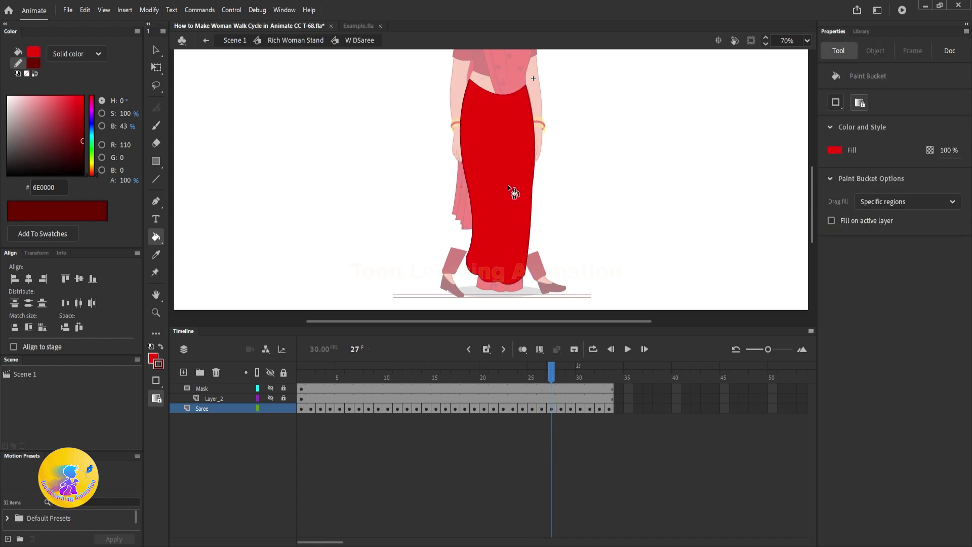
key("period")
left_click(504, 188)
key("period")
left_click(501, 186)
- At frames 30 and 31, break apart the saree outlines, delete the knee line and fill the saree red
key("period")
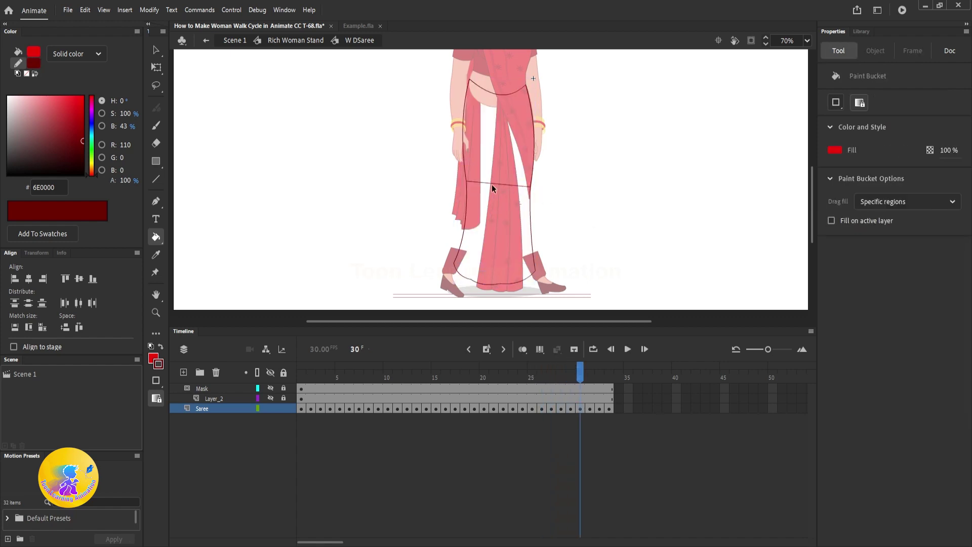
key("period")
left_click(502, 185, "ctrl")
key("Delete")
key("period")
key("period")
key("comma")
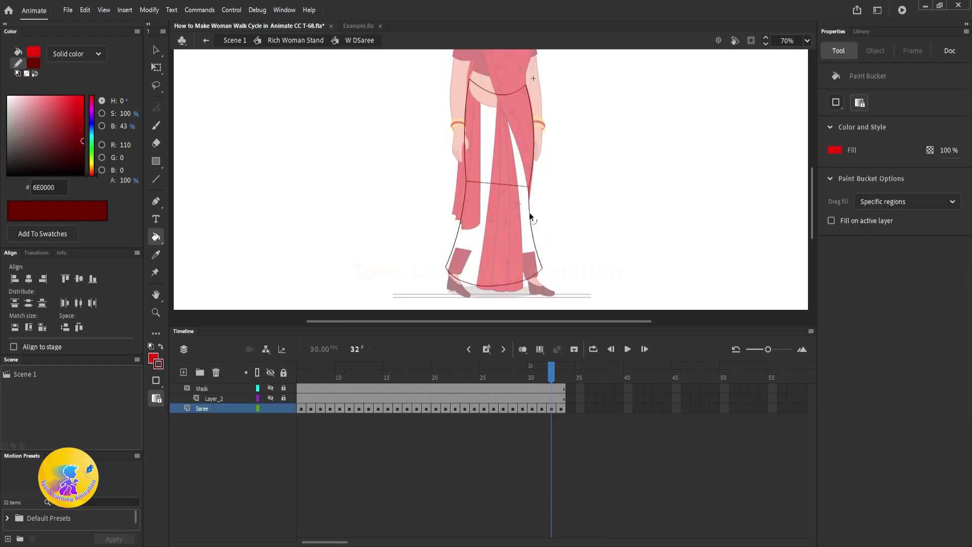
- Delete the knee line and fill the saree red on the last two frames, 32 and 33
left_click(530, 211, "ctrl")
left_click(558, 196, "ctrl")
left_click(505, 190)
key("period")
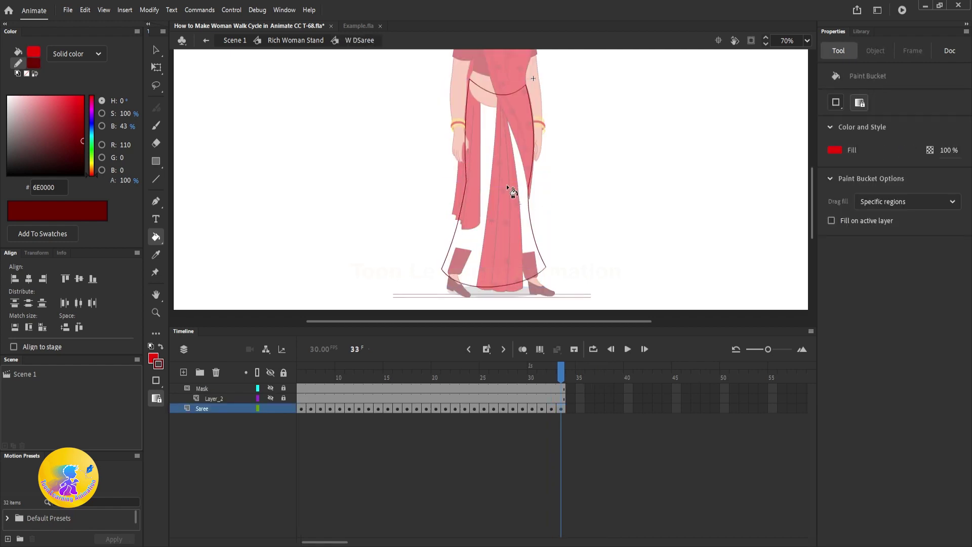
scroll(531, 190, "up", 8)
scroll(481, 168, "down", 8)
key("comma")
scroll(530, 163, "up", 7)
left_click(496, 189, "ctrl")
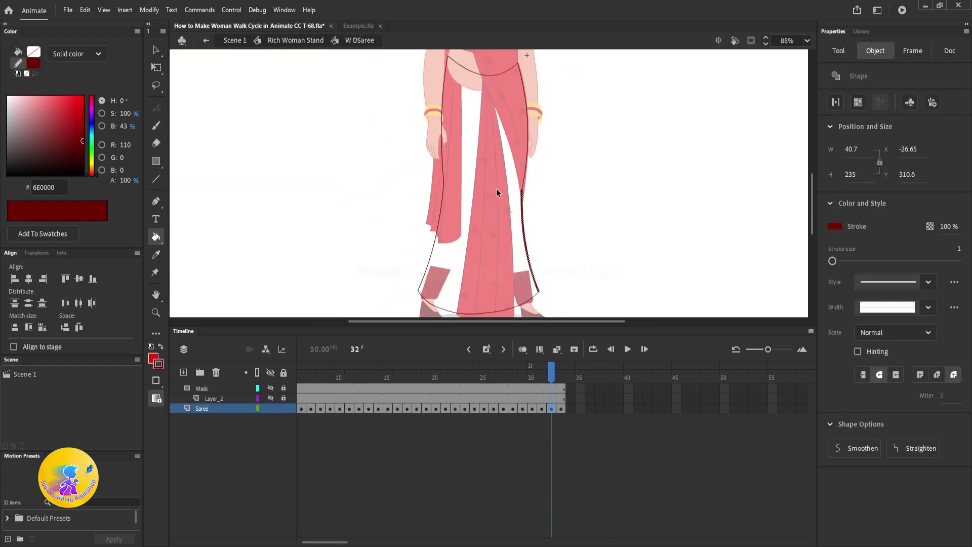
key("Delete")
scroll(512, 196, "down", 8)
left_click(486, 160)
- Step back and forth through the frames to check the red saree fill for gaps or leftover knee lines
key("comma")
key("comma")
key("comma")
key("comma")
key("comma")
key("comma")
key("comma")
key("comma")
key("comma")
key("comma")
key("comma")
key("comma")
key("comma")
key("comma")
key("comma")
key("comma")
key("comma")
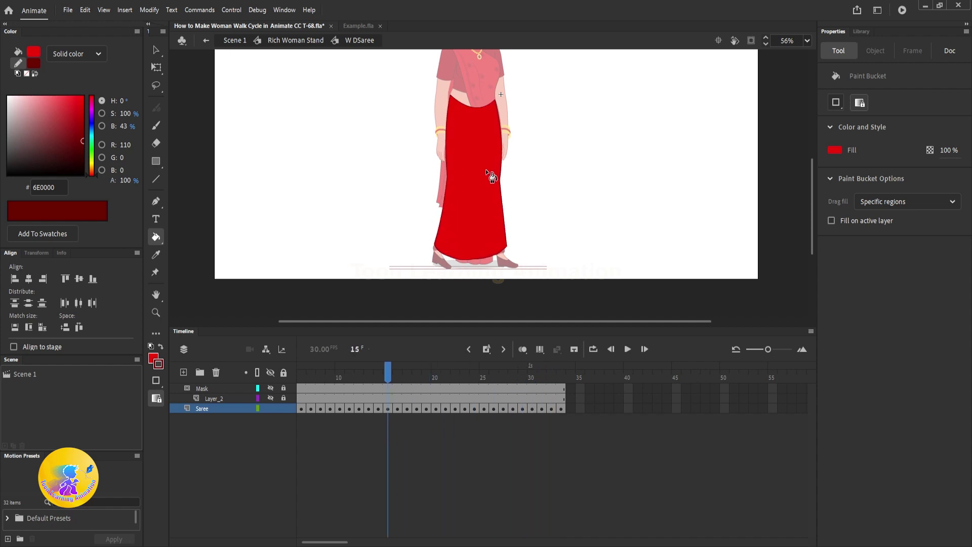
key("period")
key("period")
key("comma")
key("comma")
key("comma")
key("comma")
key("comma")
key("period")
key("period")
key("period")
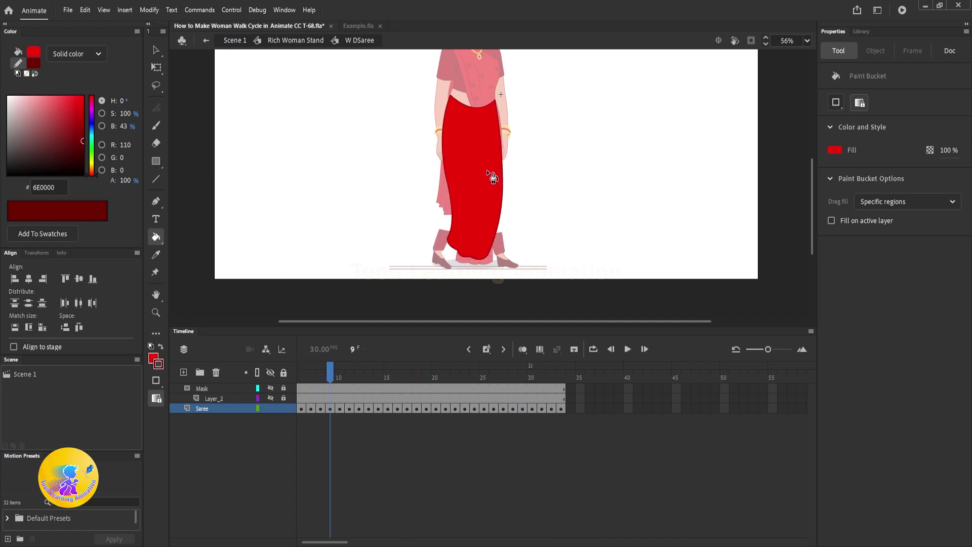
- Duplicate the Saree layer and move the copy above the Mask layer
key("v")
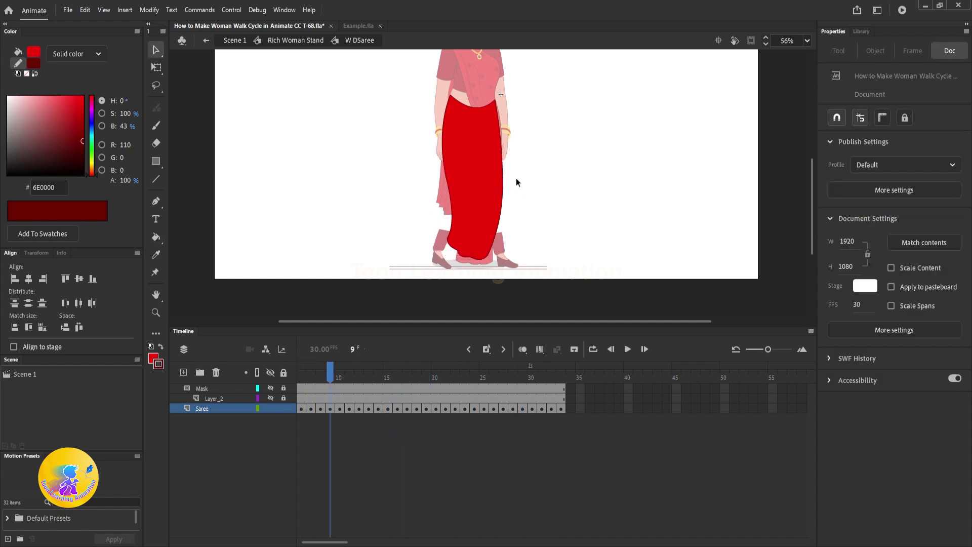
right_click(209, 411)
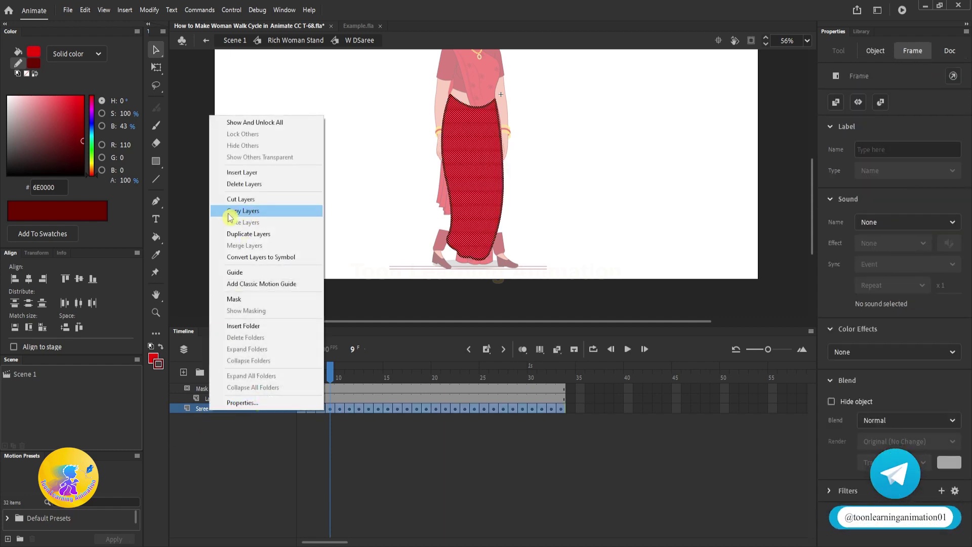
left_click(246, 234)
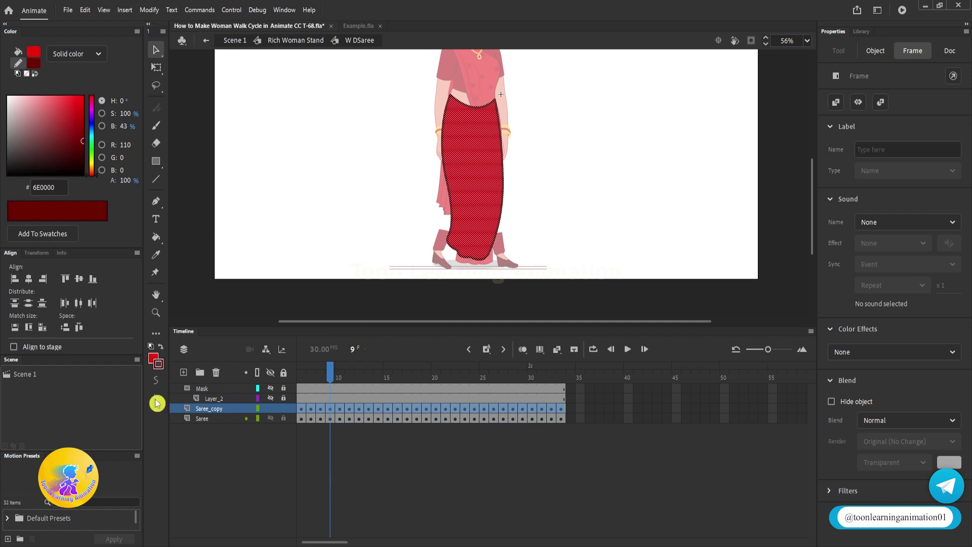
left_click_drag(204, 410, 197, 386)
left_click(653, 174)
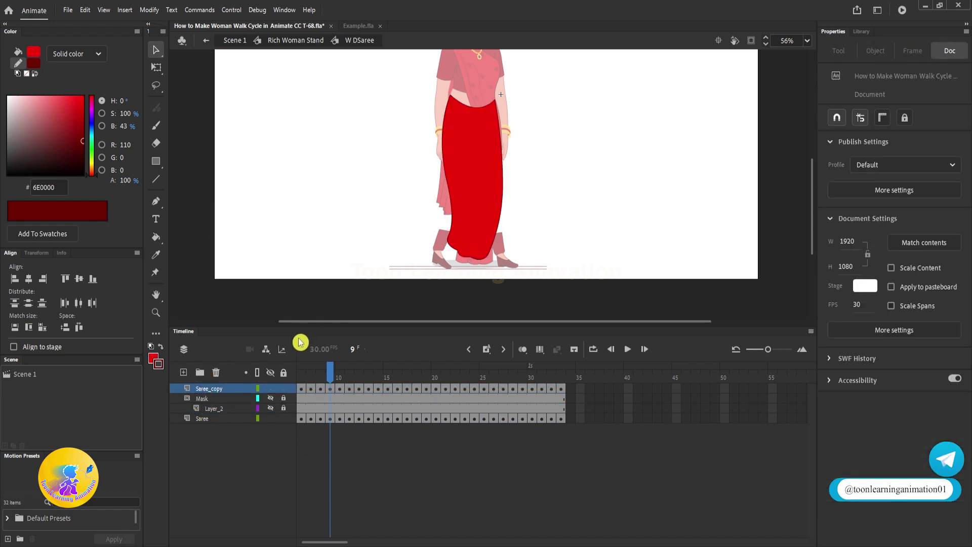
- Hide the Saree_copy layer, show and unlock Layer_2, and inspect its dots over the saree at frames 9 and 1
left_click(272, 400)
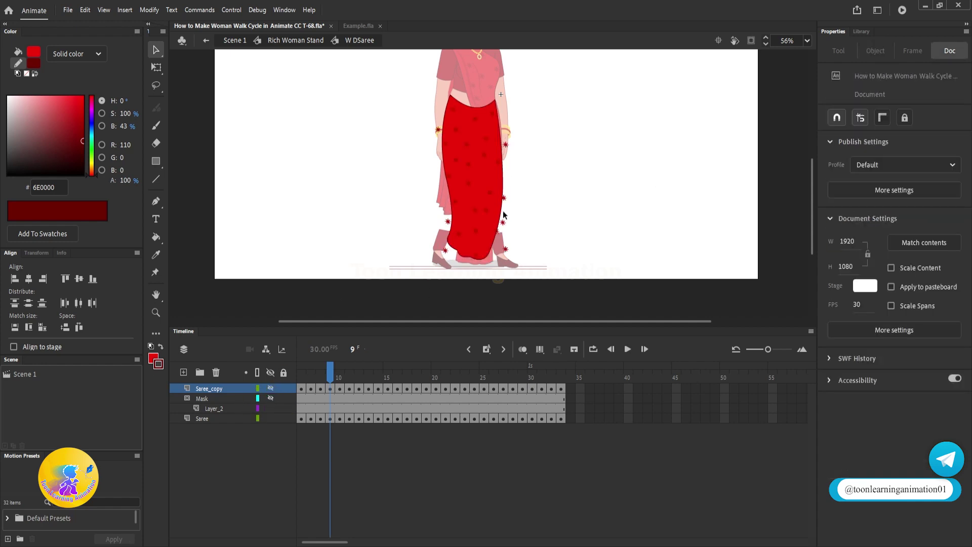
scroll(503, 215, "up", 4)
mouse_move(499, 205)
left_mouse_down()
mouse_move(551, 199)
mouse_move(501, 199)
mouse_move(507, 216)
left_mouse_up()
scroll(501, 198, "down", 5)
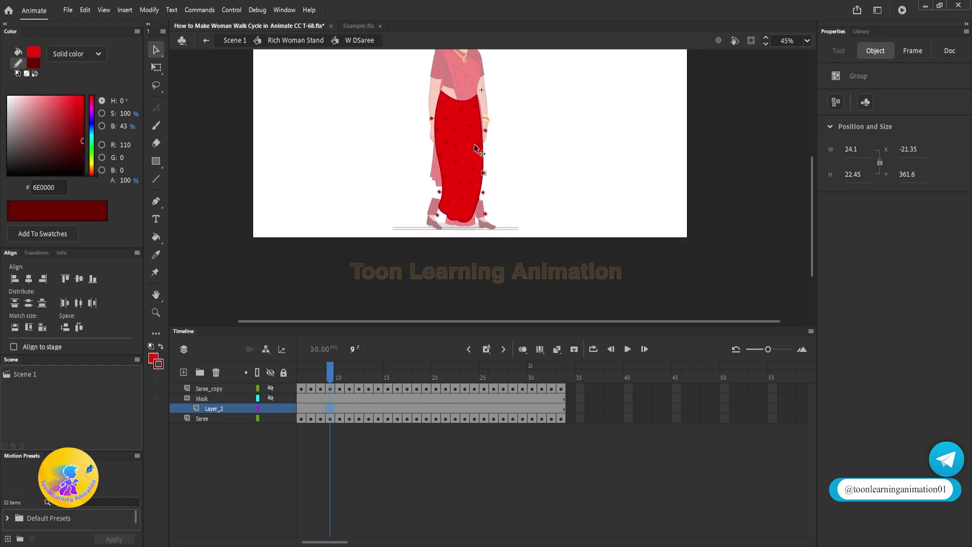
scroll(516, 180, "up", 5)
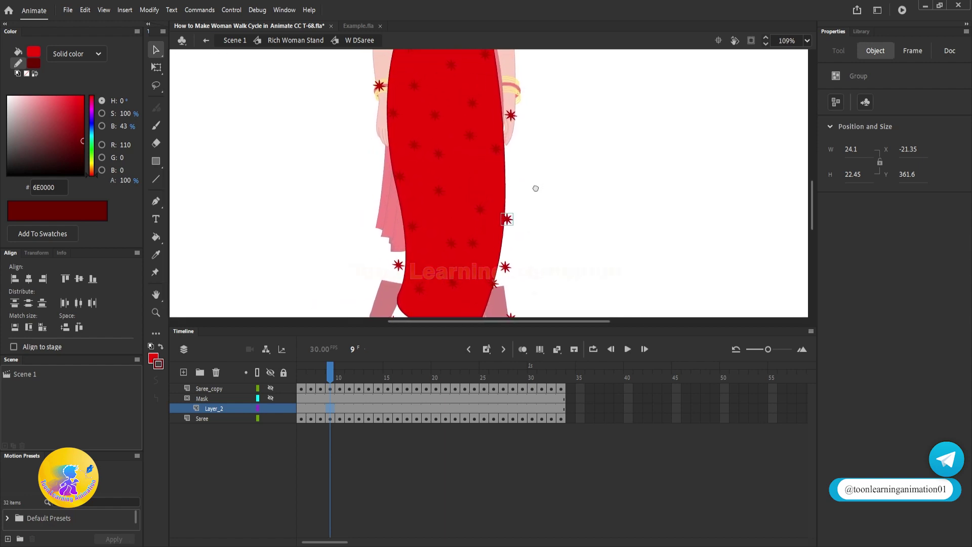
left_click(304, 378)
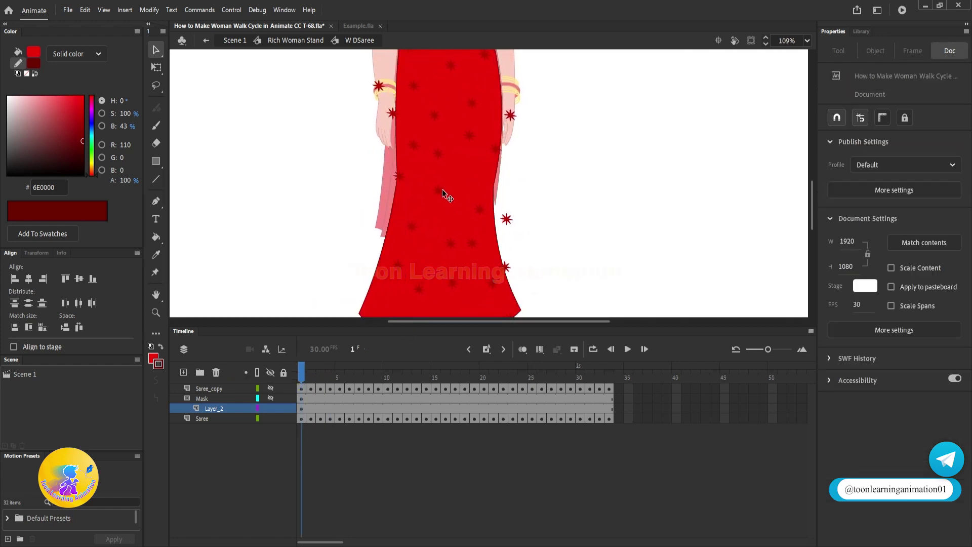
scroll(442, 189, "down", 3)
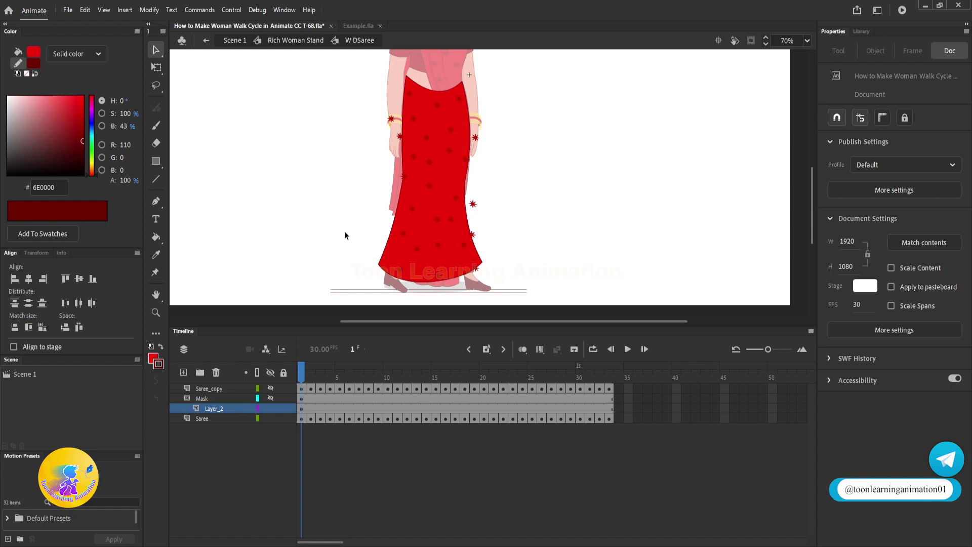
- Delete the old Mask layer and rename the Saree_copy layer as Mask
left_click_drag(303, 375, 207, 400)
left_click(206, 400)
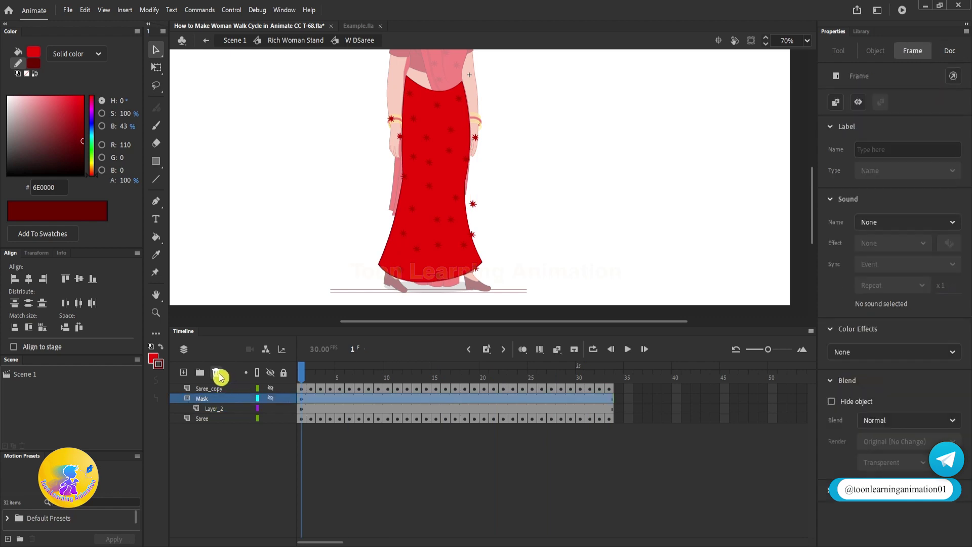
left_click(219, 373)
double_click(209, 389)
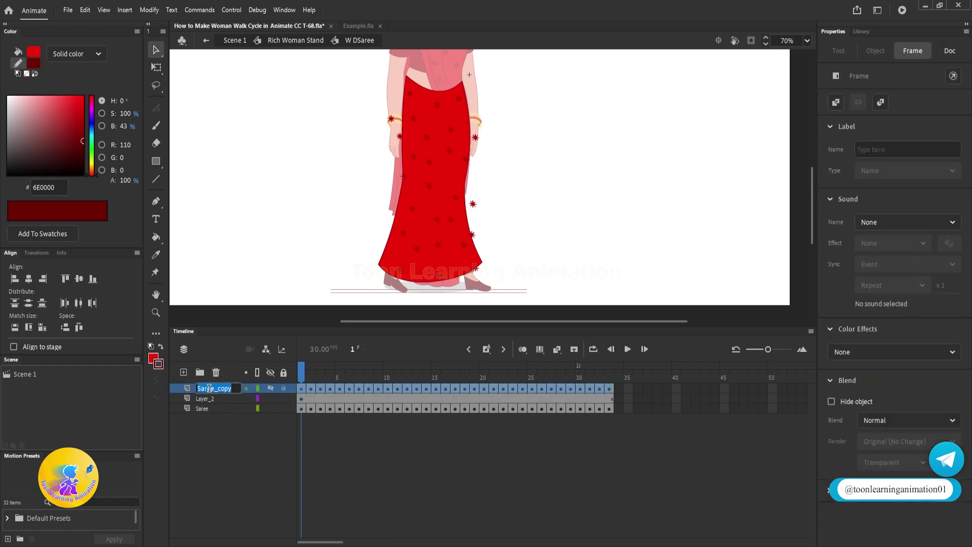
type("Mask")
key("Return")
- Turn the renamed Mask layer into a mask for Layer_2 and return to the Rich Woman Stand symbol
right_click(211, 393)
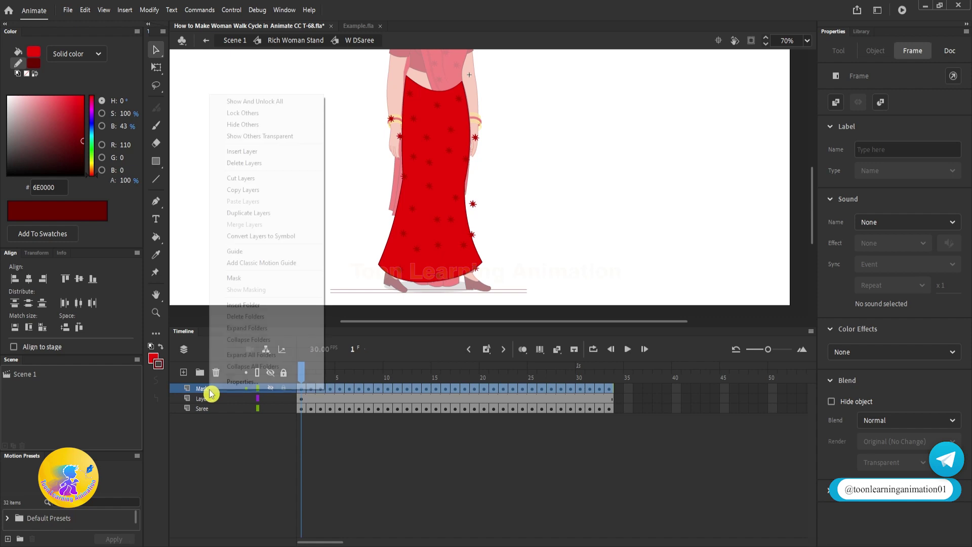
left_click(274, 274)
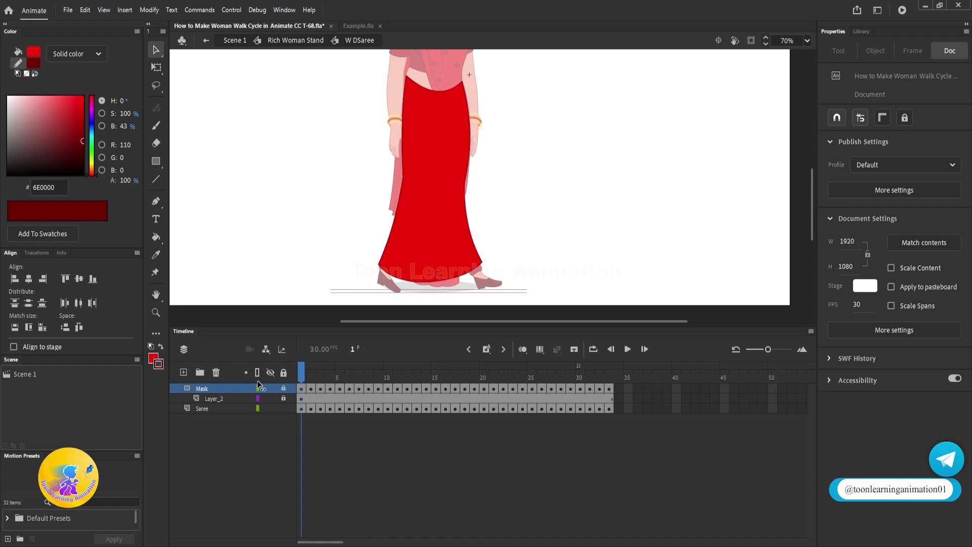
double_click(547, 227)
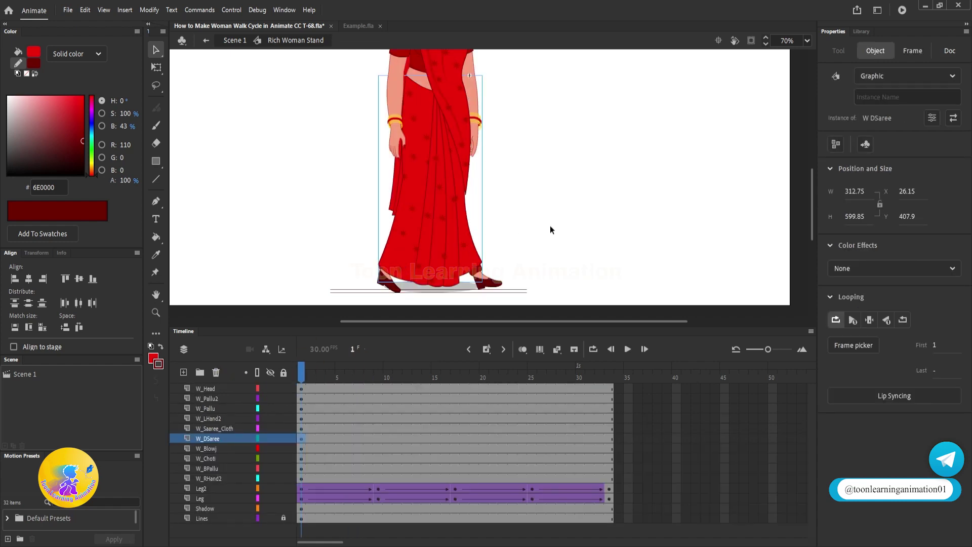
- Play the walk cycle in the Rich Woman Stand symbol to check the saree's movement and dot pattern
key("Return")
key("Return")
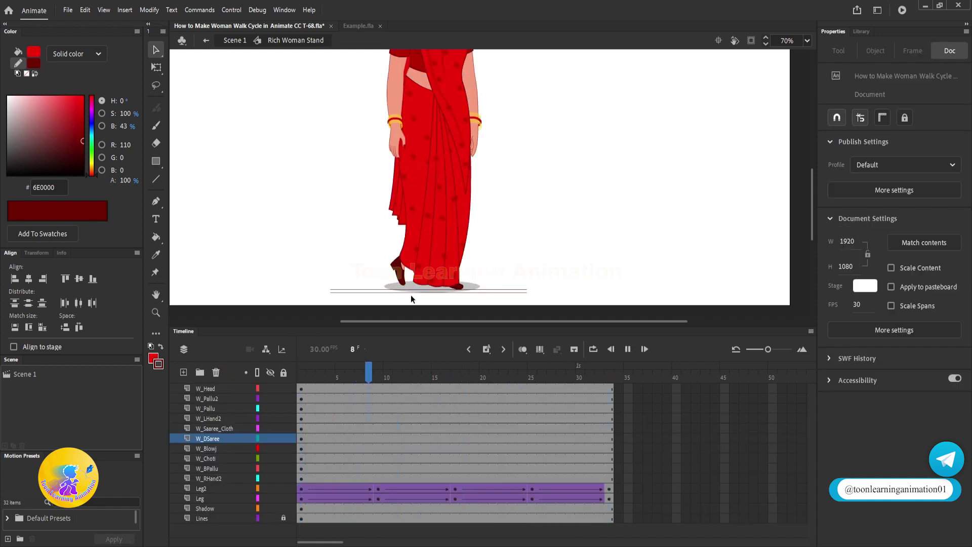
key("Return")
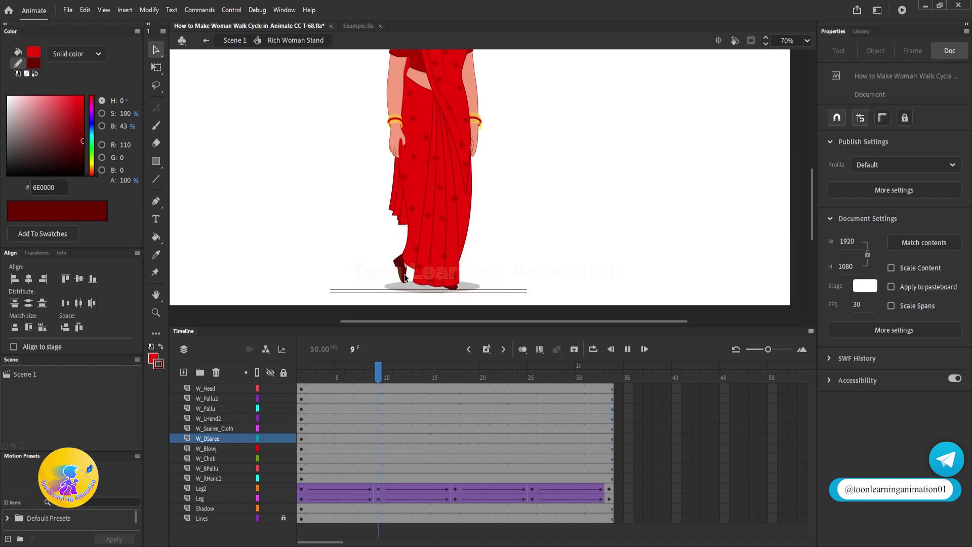
key("Return")
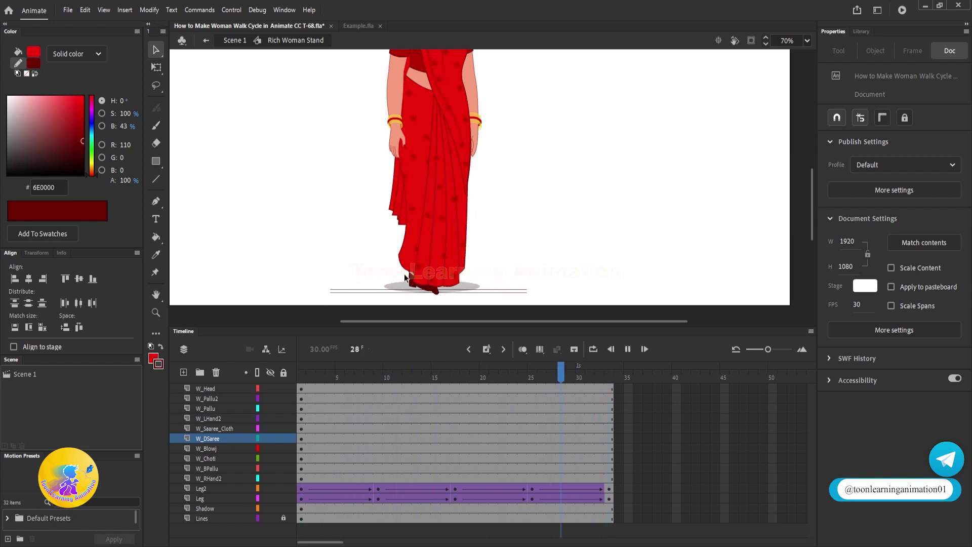
- Stop the playback and compare the saree and leg poses at frames 33, 17, 9 and 25
key("Return")
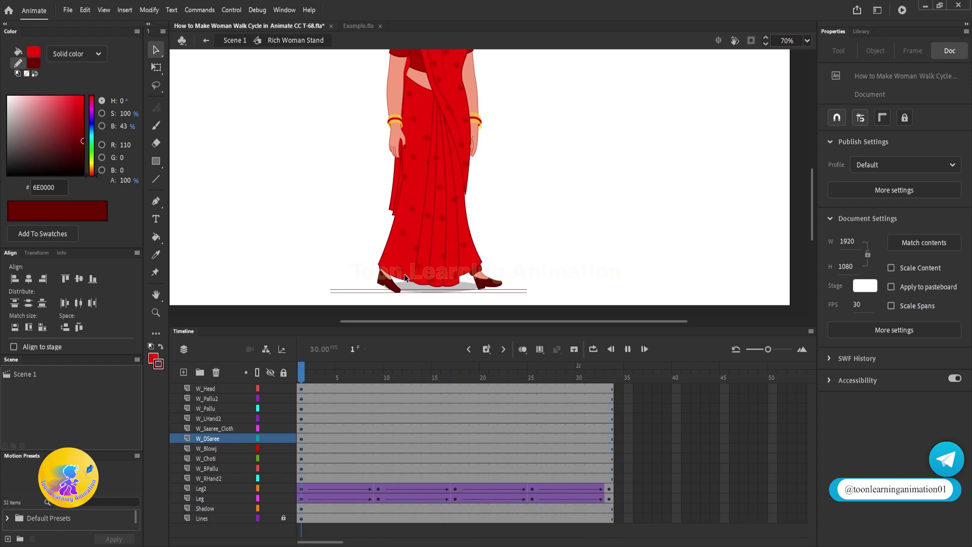
left_click(339, 340)
left_click(610, 378)
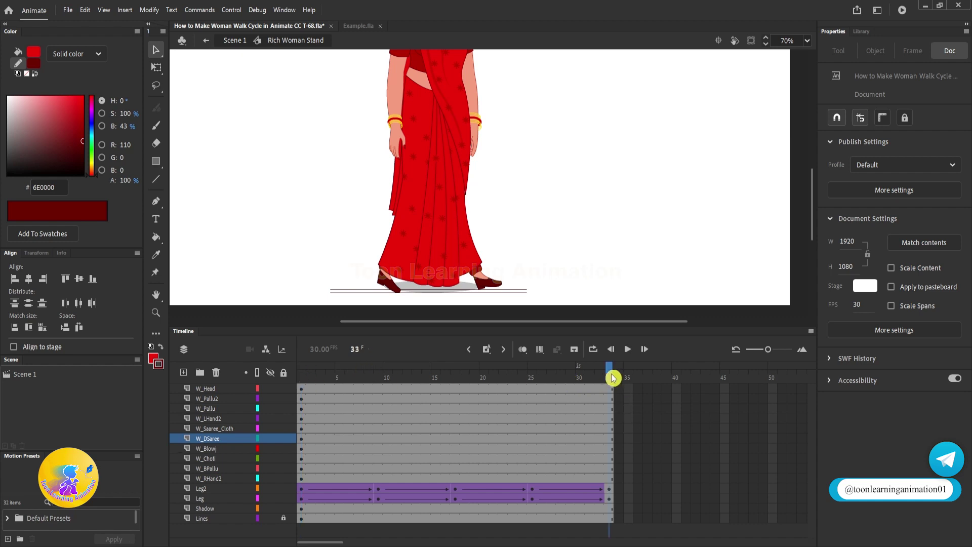
left_click(452, 381)
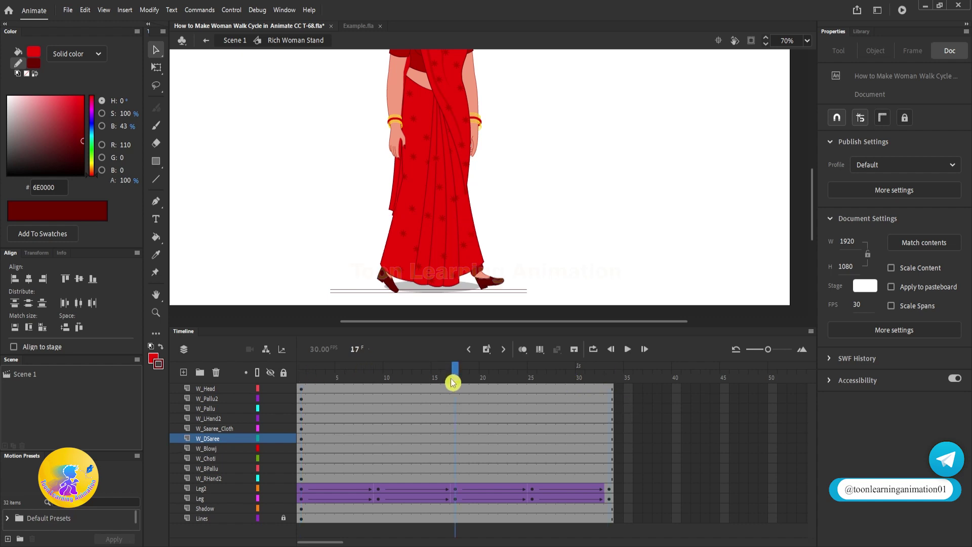
left_click(378, 377)
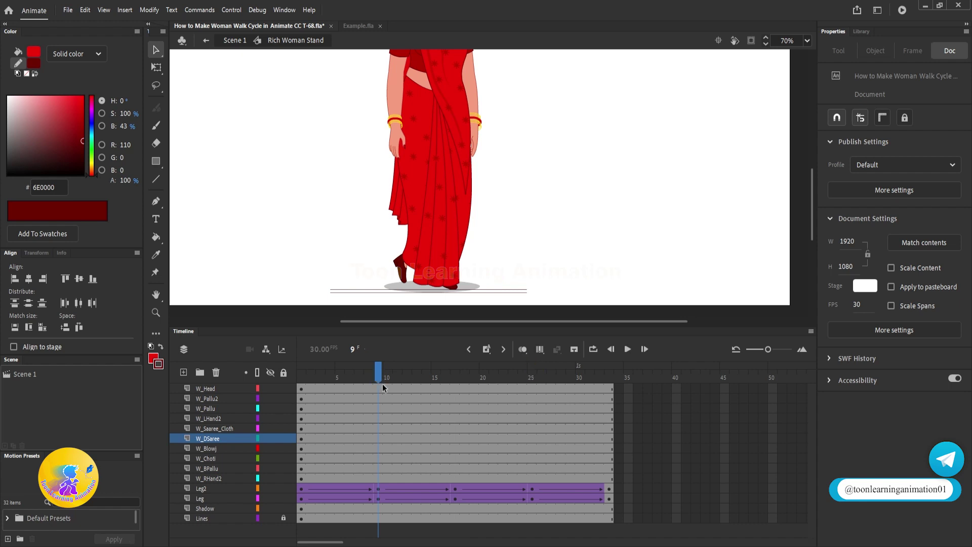
left_click(532, 378)
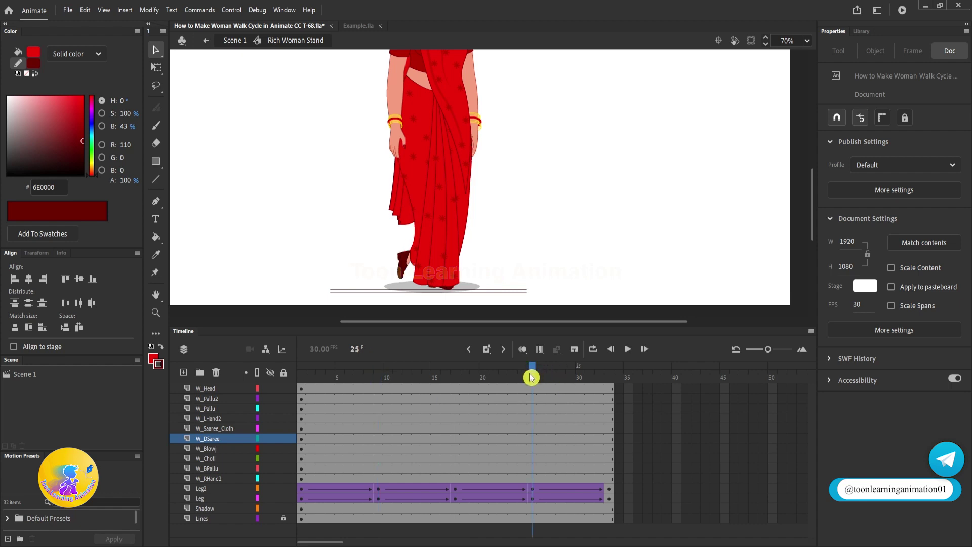
- Open the W Saaree Cloth symbol and extend layers SC1, SC2 and SC3 to frame 33
double_click(416, 201)
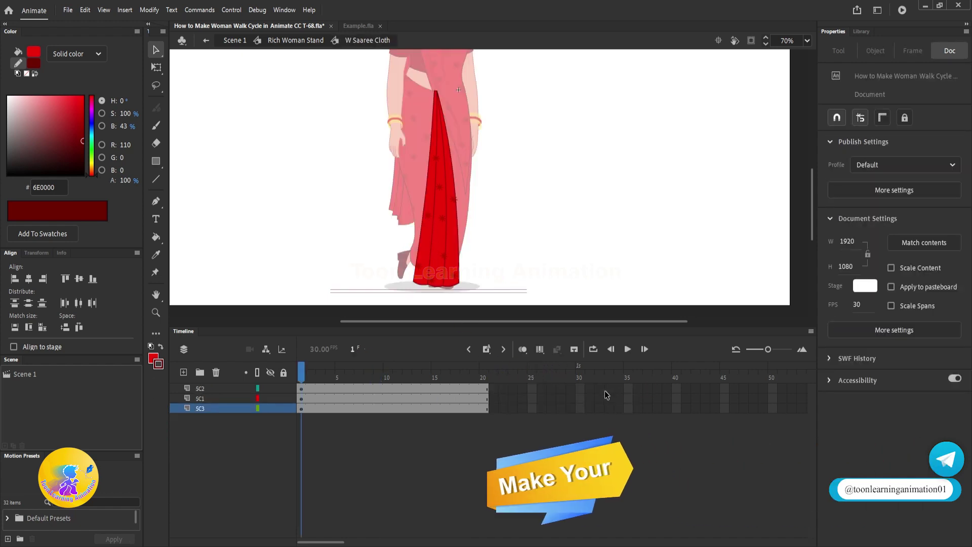
left_click_drag(607, 389, 608, 427)
key("F5")
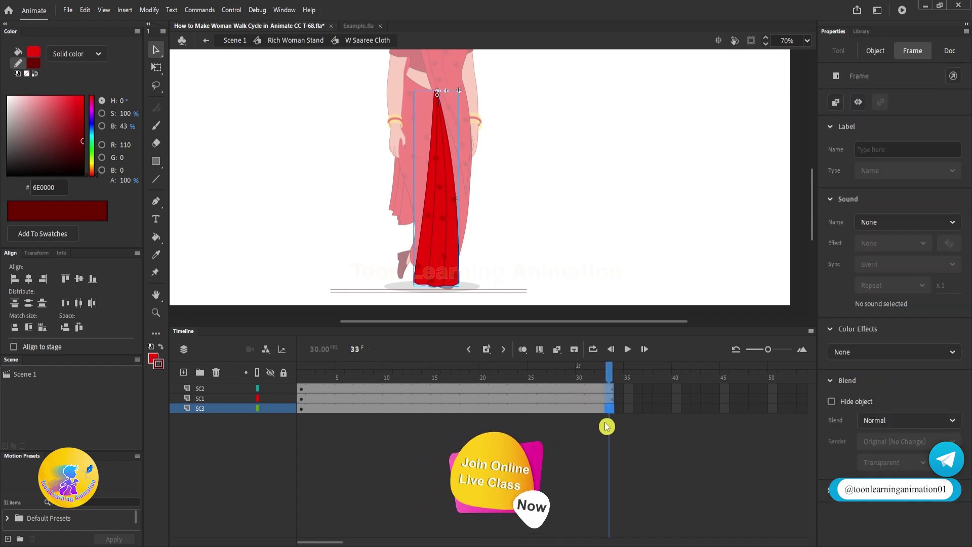
left_click(615, 196)
- With the Rich Woman Stand pose at frame 1, rotate the SC1 pleat toward the rear foot with Free Transform, to about 117 wide
scroll(396, 266, "up", 5)
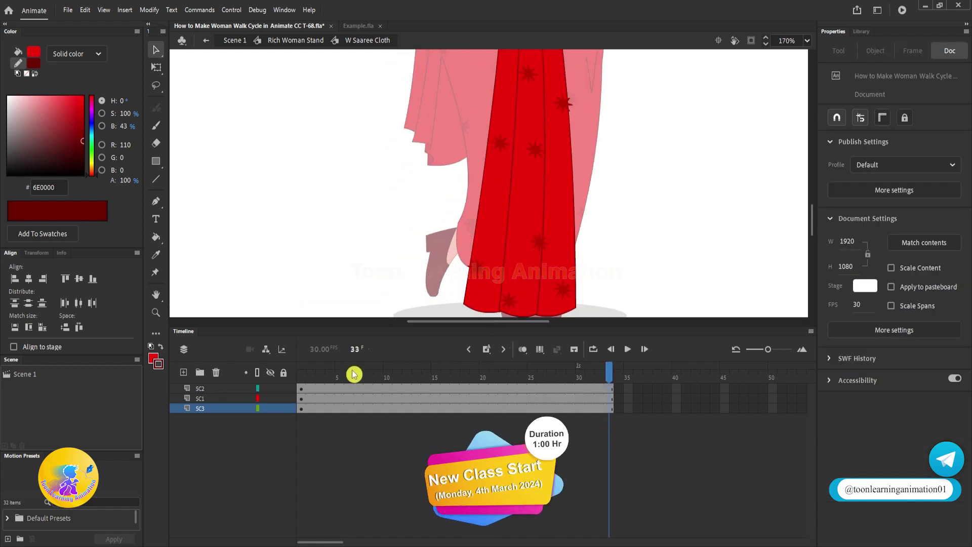
double_click(685, 226)
left_click_drag(320, 379, 167, 358)
double_click(512, 265)
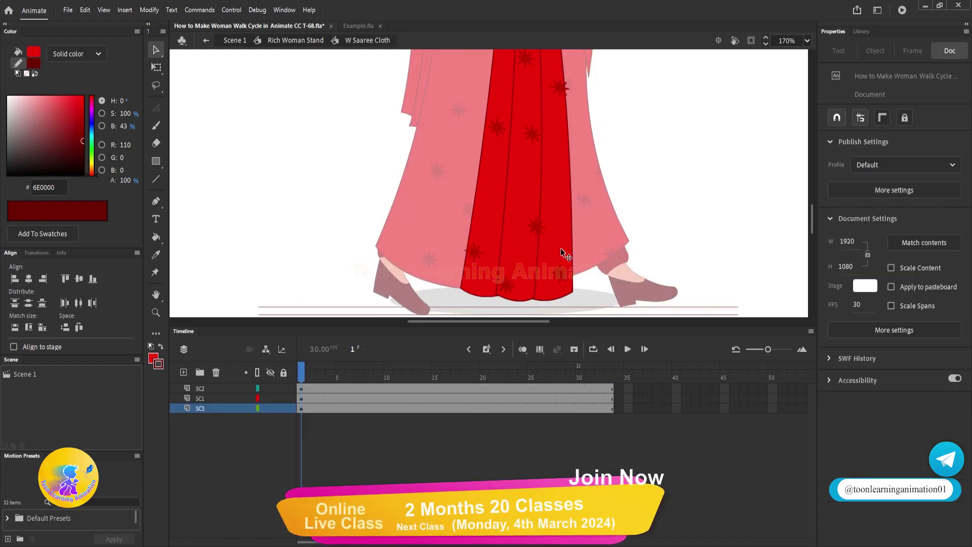
left_click(479, 275)
left_click_drag(491, 284, 487, 264)
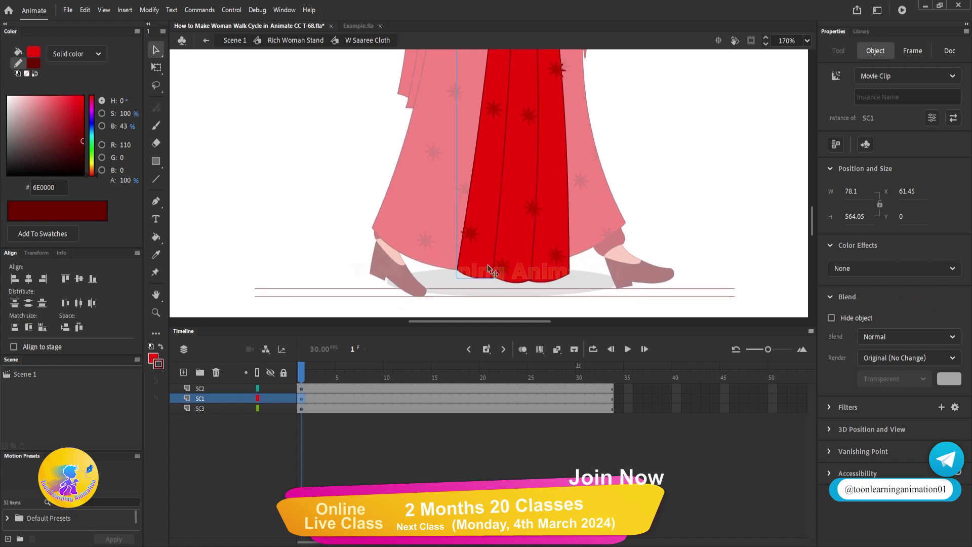
left_click(156, 67)
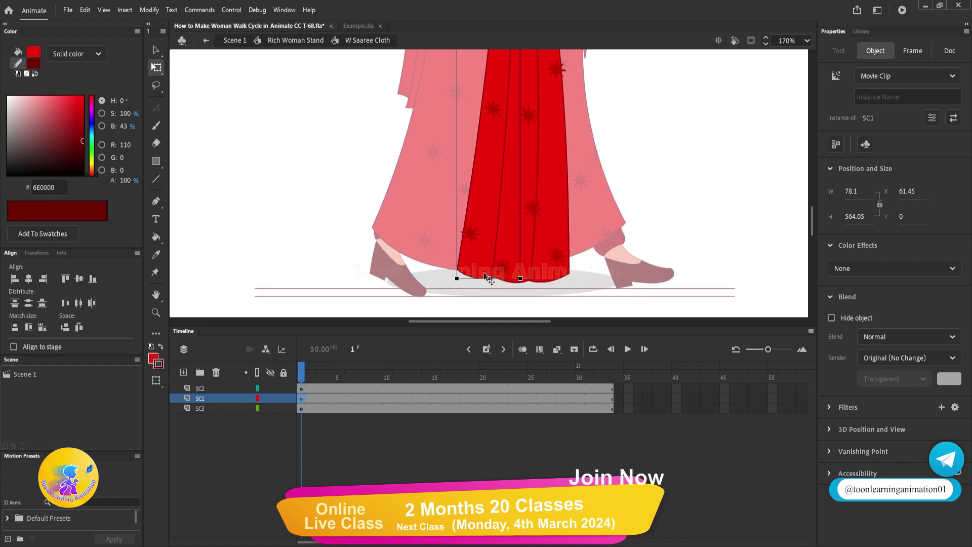
mouse_move(450, 279)
left_mouse_down()
mouse_move(385, 276)
mouse_move(450, 267)
left_mouse_up()
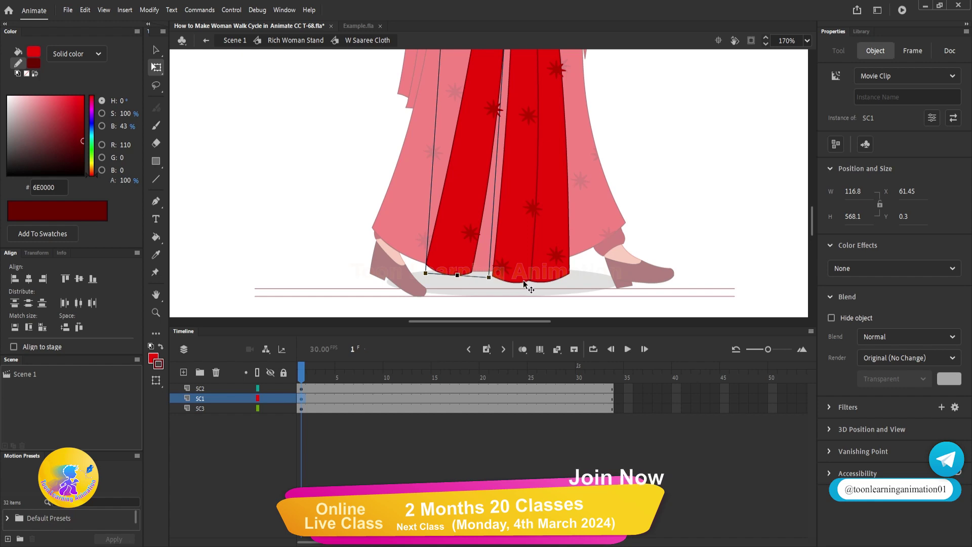
- Rotate the SC2 pleat against SC1, to about 155 wide, and tilt the SC3 pleat to close the gap beside it
left_click(518, 256)
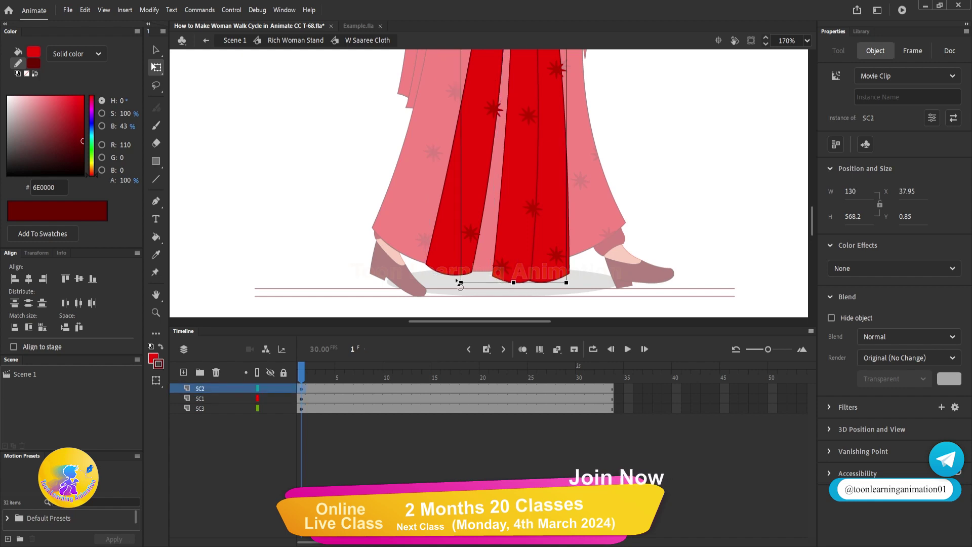
left_click_drag(457, 279, 437, 281)
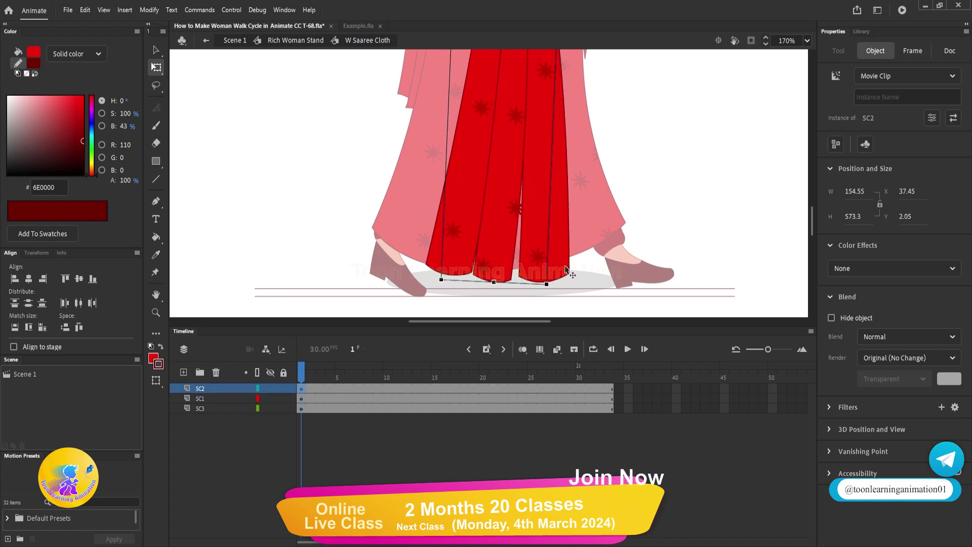
left_click(557, 266)
key("ctrl+z")
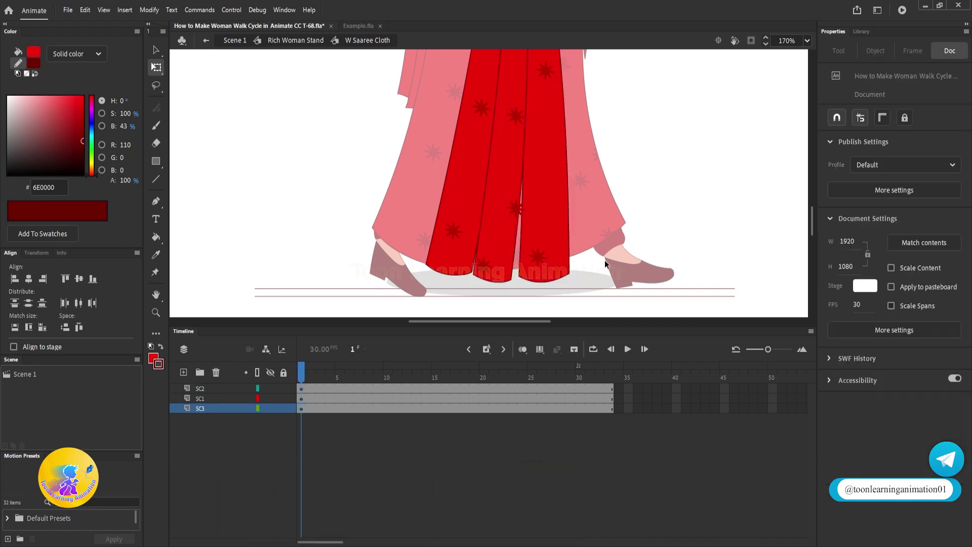
left_click(499, 276)
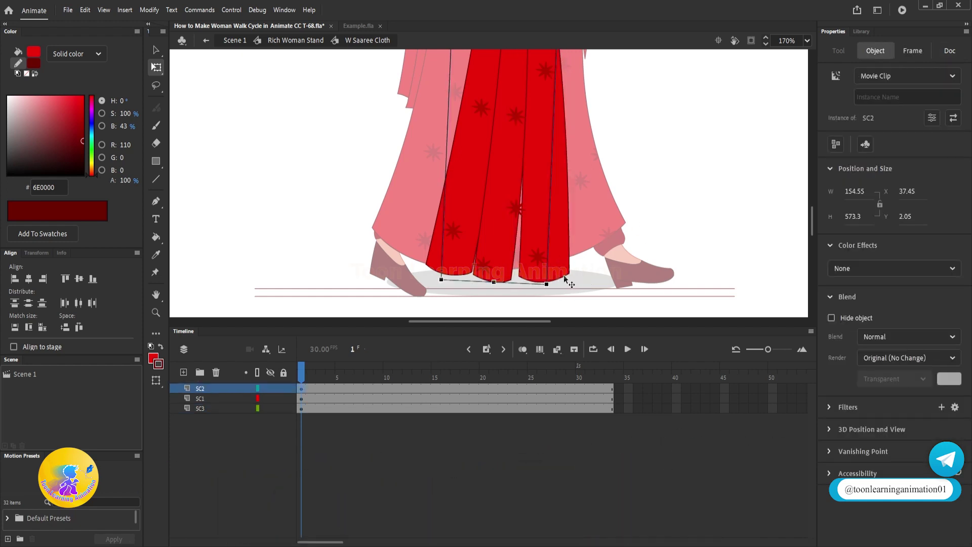
left_click(564, 275)
left_click_drag(575, 279, 566, 281)
scroll(566, 244, "down", 2)
scroll(558, 277, "up", 2)
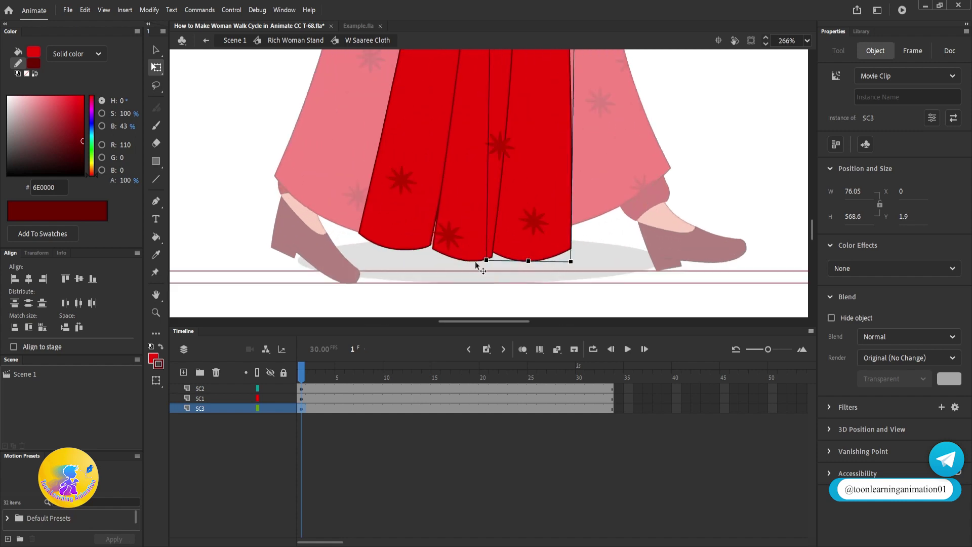
- Select all three pleats together and shorten them slightly at the hem
left_click(467, 254)
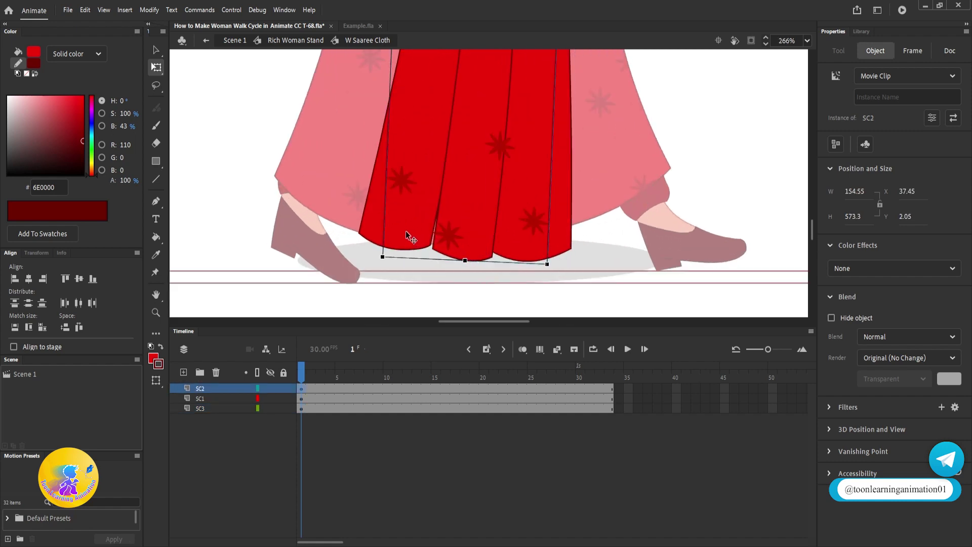
left_click(406, 233, "shift")
left_click(551, 250, "shift")
left_click_drag(471, 264, 471, 261)
left_click(482, 263)
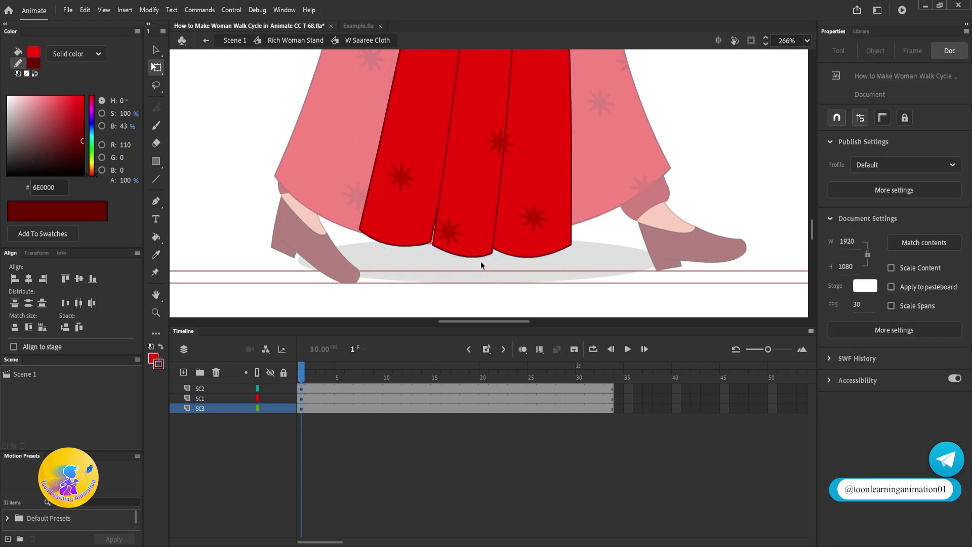
- Select the SC2 and SC3 pleats and shift their hems slightly toward SC1 to close the remaining gap
left_click(482, 253)
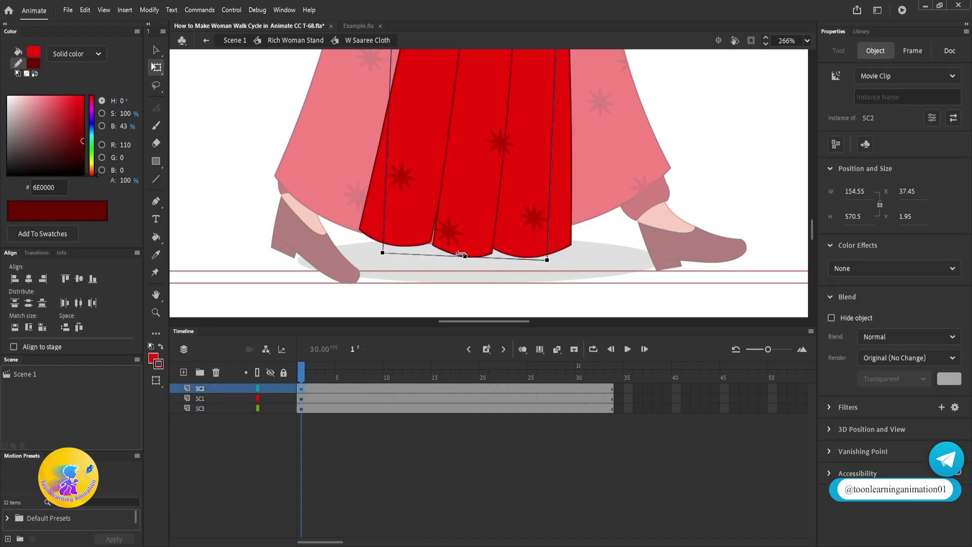
left_click(513, 249)
left_click_drag(501, 259, 496, 259)
left_click(501, 270)
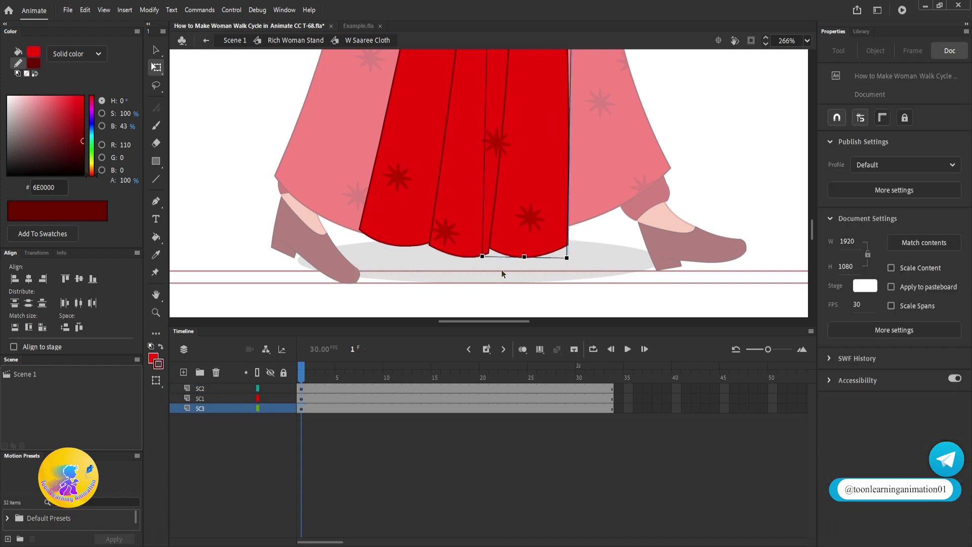
- Skew the SC3 and SC1 pleats slightly along their outer edges so their hems follow the saree's bottom curve at frame 1
scroll(502, 270, "down", 5)
left_click_drag(594, 207, 594, 223)
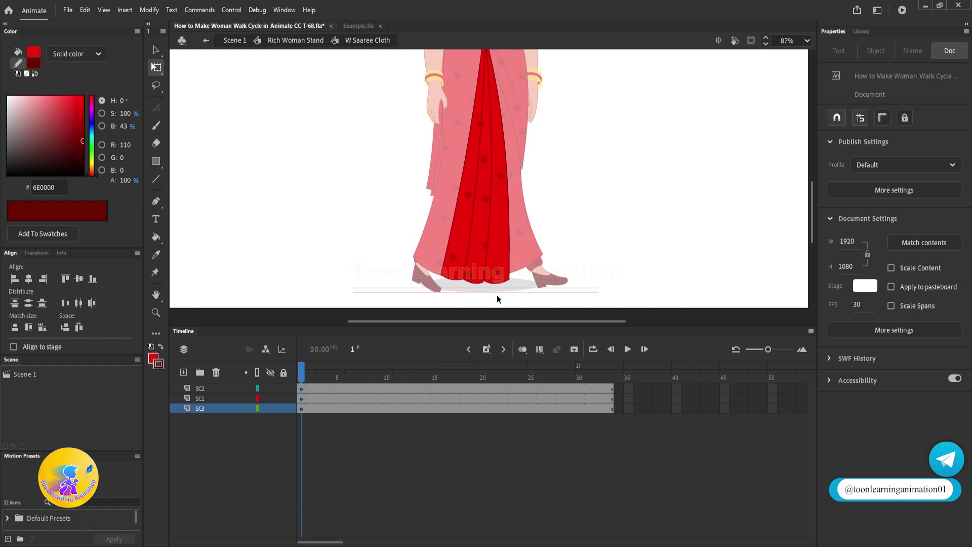
left_click(608, 377)
left_click(509, 167)
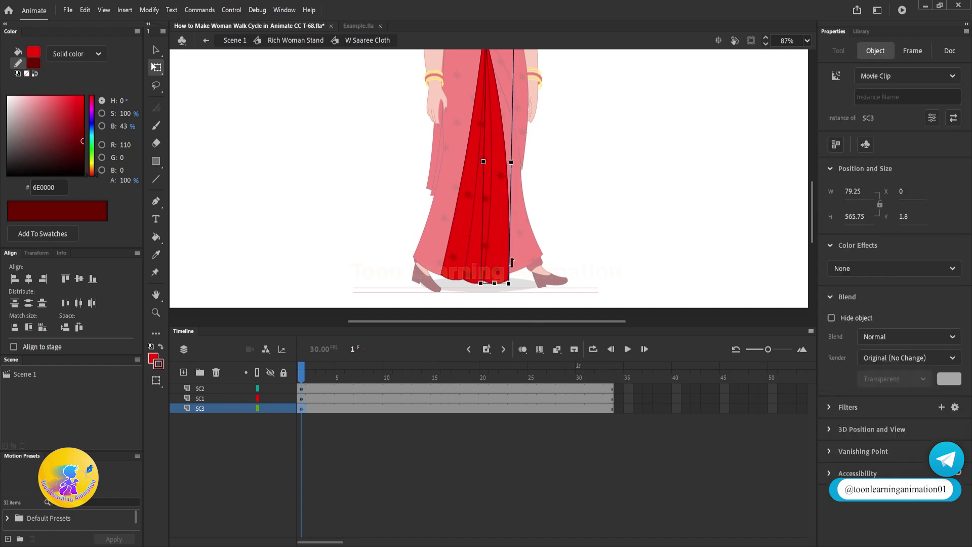
scroll(504, 203, "up", 5)
left_click_drag(498, 189, 495, 175)
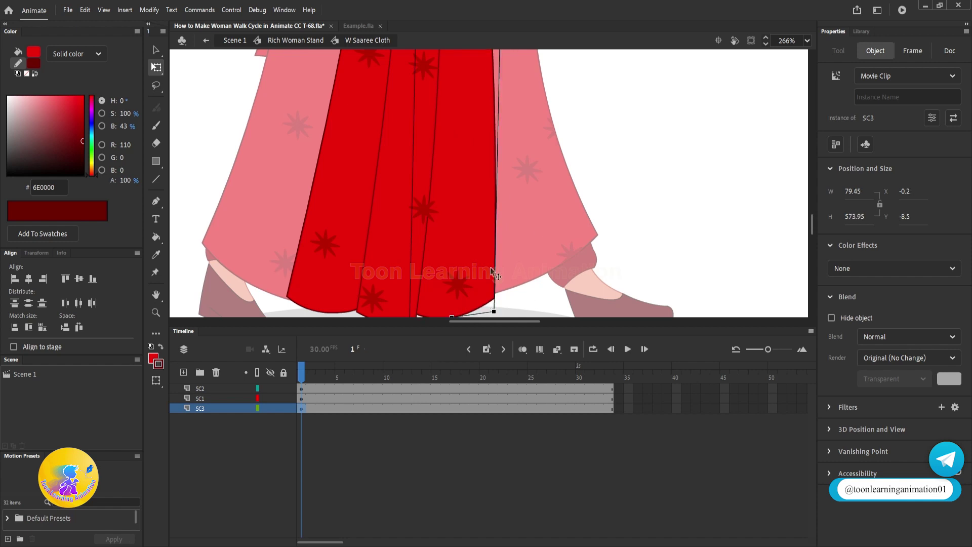
scroll(490, 267, "down", 3)
left_click(291, 229)
scroll(291, 229, "up", 4)
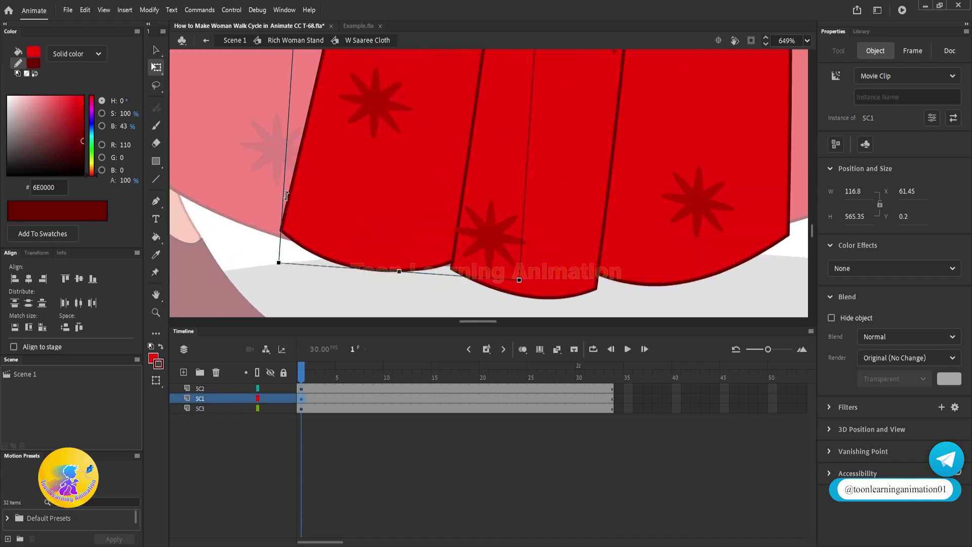
left_click_drag(286, 196, 286, 203)
scroll(328, 227, "down", 6)
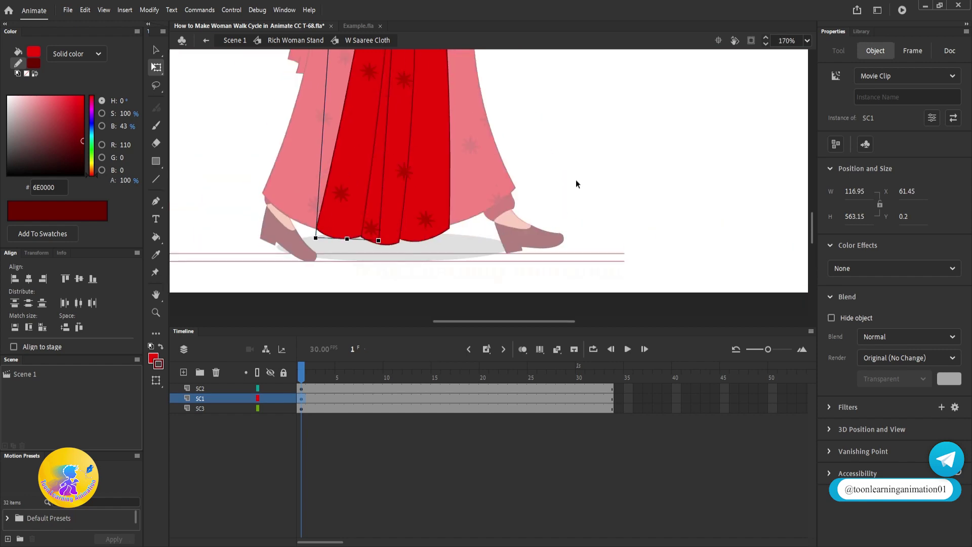
left_click(565, 193)
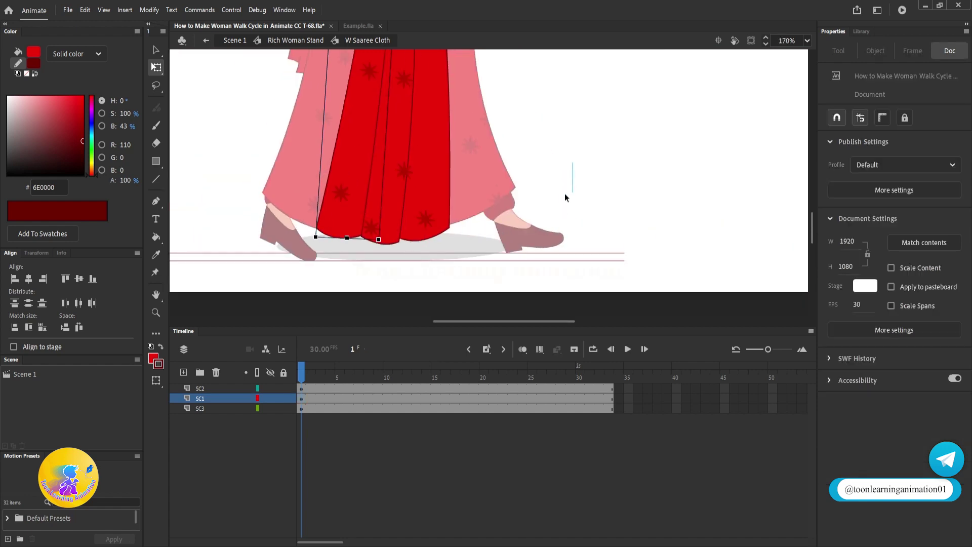
- Insert keyframes at frames 33 and 17 on layers SC1, SC2 and SC3
left_click(612, 380)
key("F6")
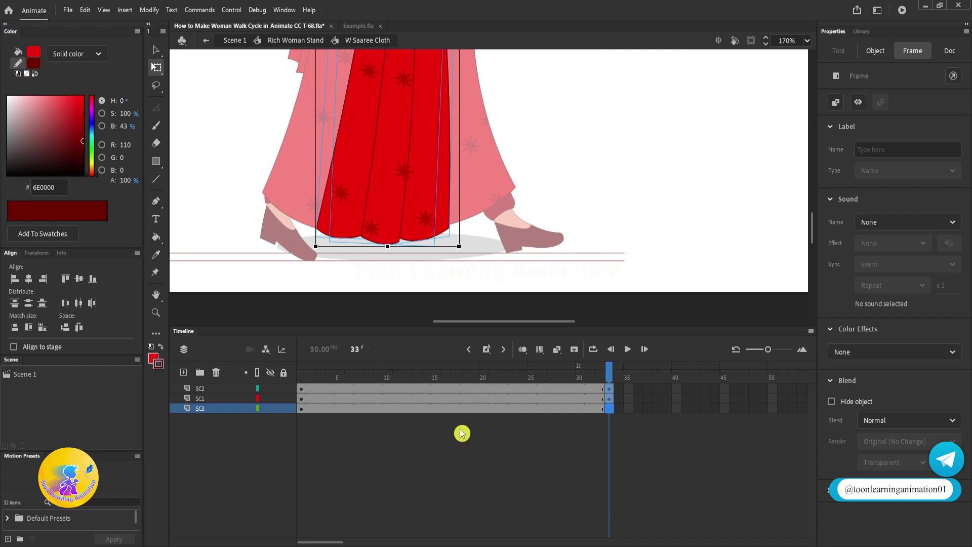
left_click(462, 433)
left_click(456, 377)
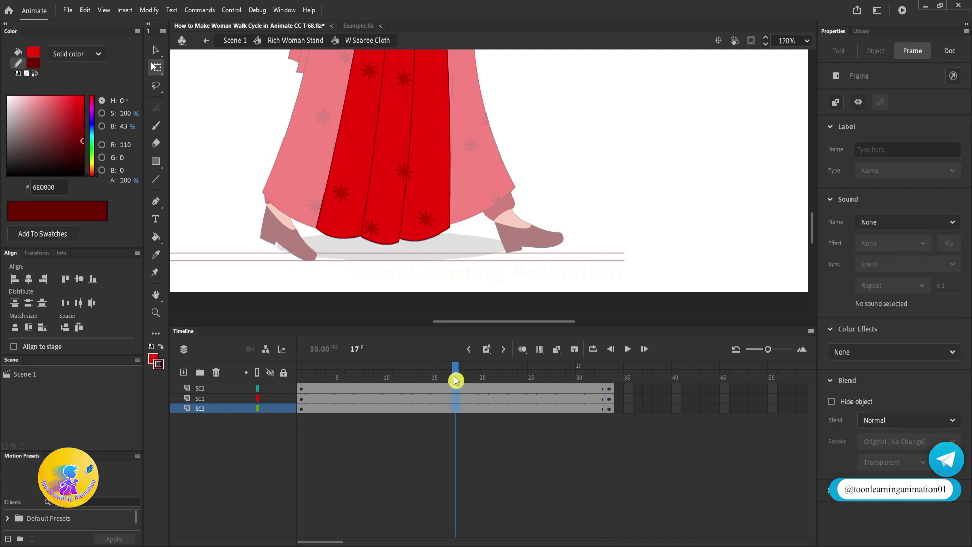
key("F6")
- Reopen W Saaree Cloth over the frame 17 pose and create classic tweens between the keyframes on all three pleat layers
double_click(627, 215)
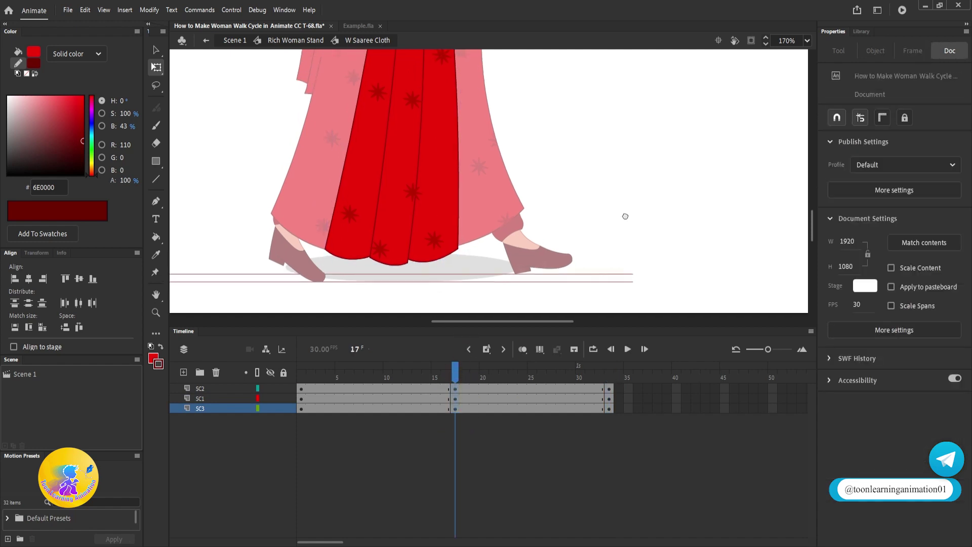
left_click(457, 379)
left_click(349, 301)
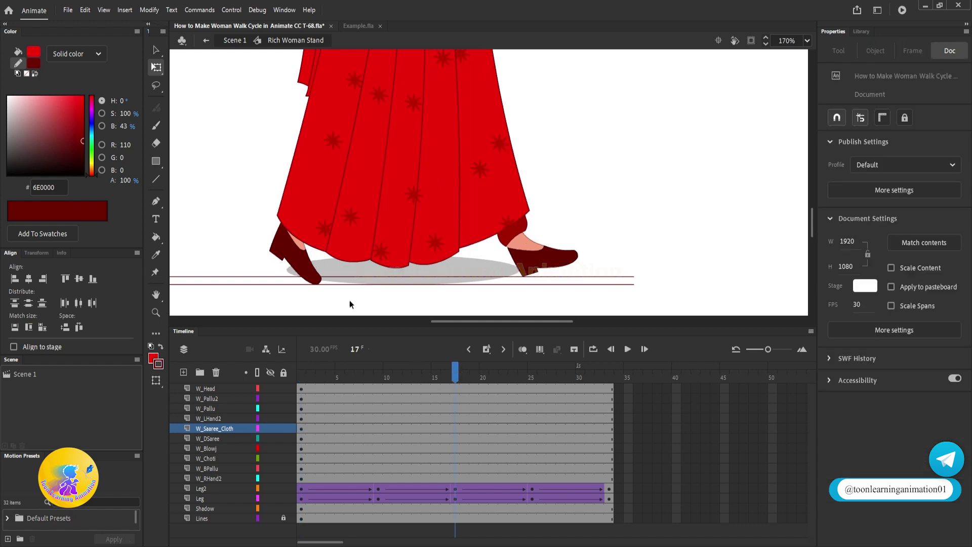
double_click(418, 244)
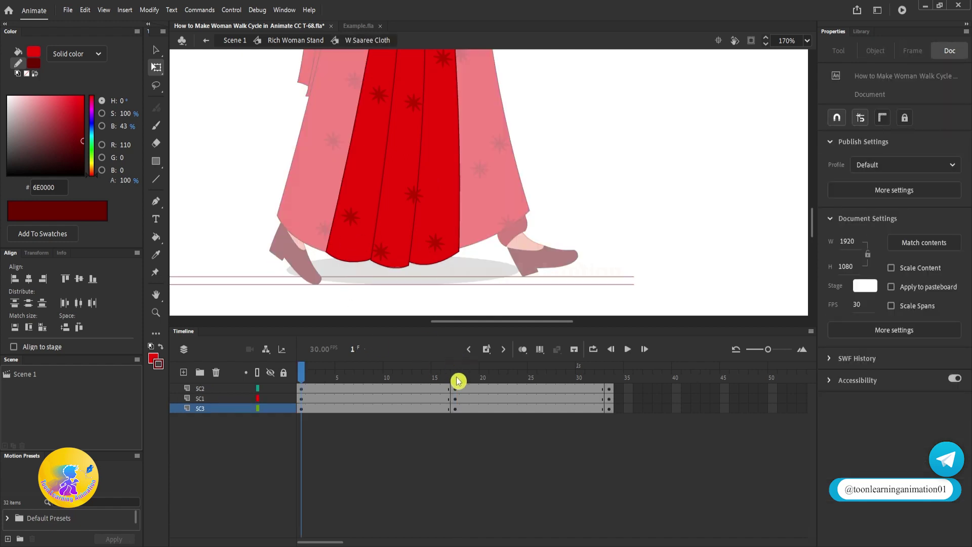
left_click_drag(492, 389, 397, 409)
right_click(444, 404)
left_click(489, 92)
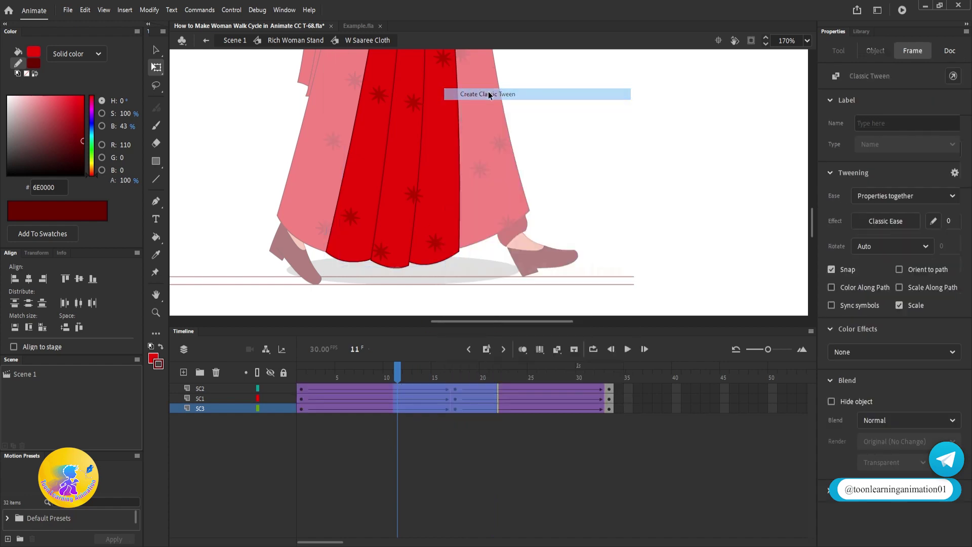
- Reopen W Saaree Cloth from Rich Woman Stand and insert keyframes at frame 9 on layers SC1, SC2 and SC3
double_click(624, 224)
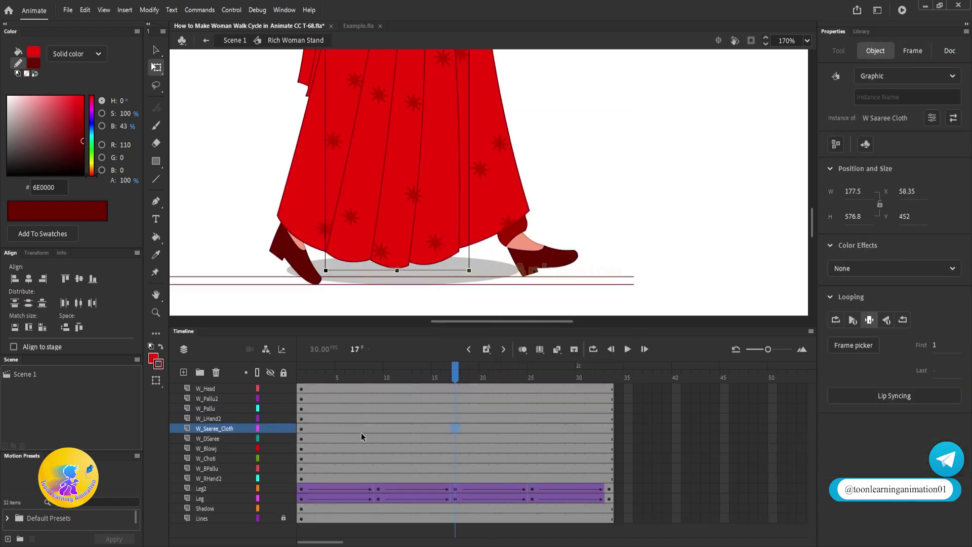
left_click(381, 379)
double_click(358, 238)
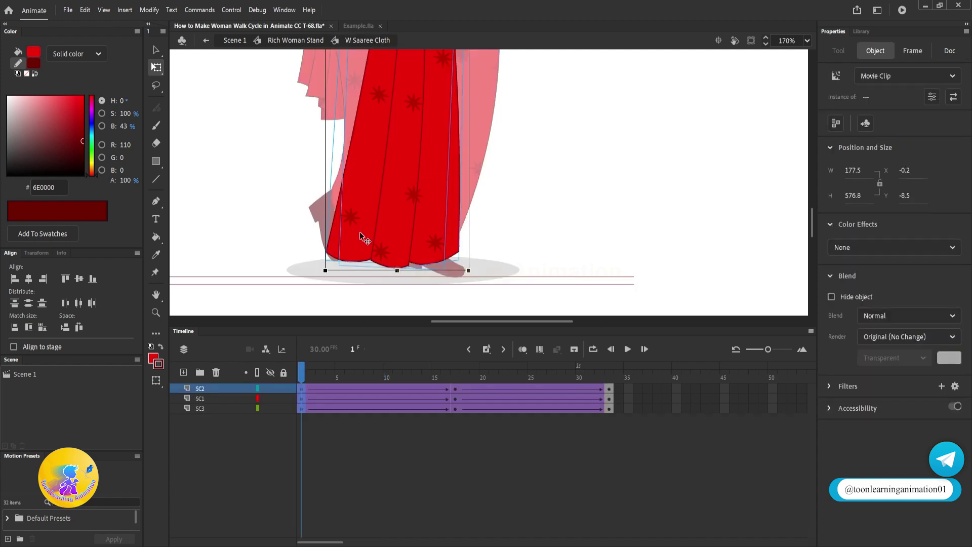
left_click(378, 380)
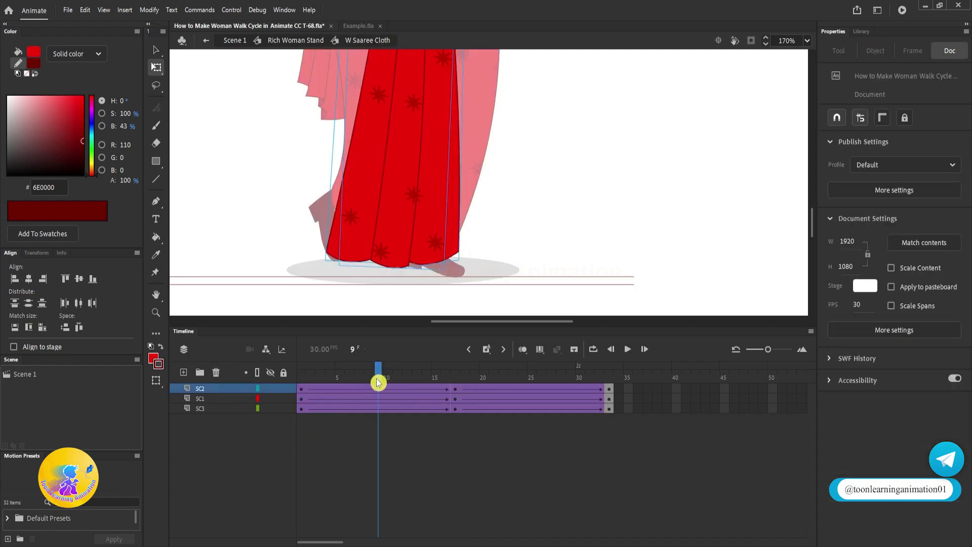
key("F6")
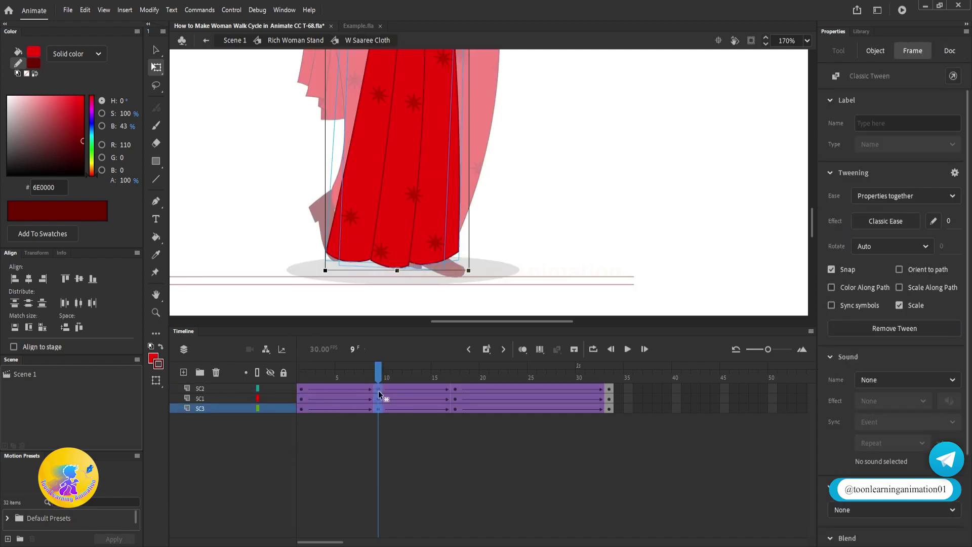
left_click(565, 238)
- Select the SC1, SC2 and SC3 pleats at frame 9 and shorten them together from the hem upward
left_click(346, 258)
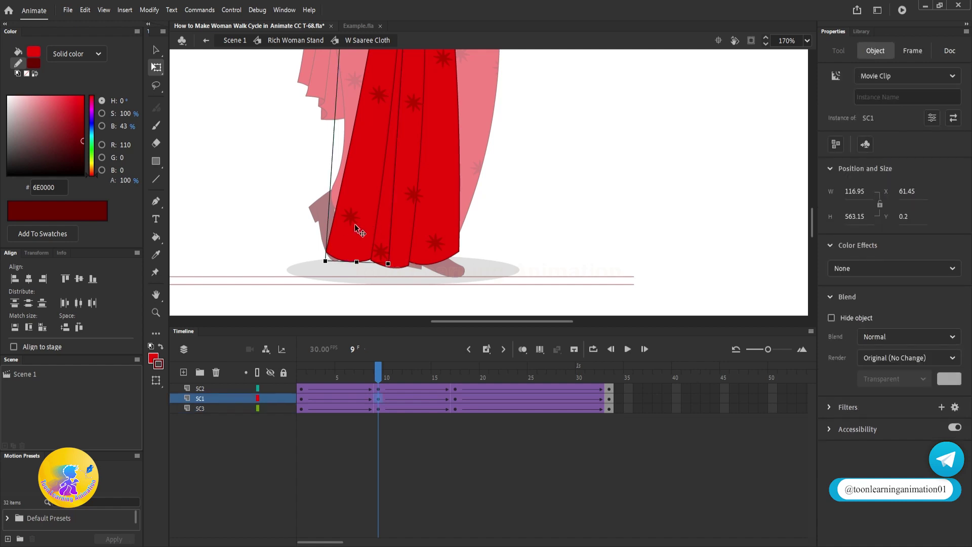
scroll(355, 226, "up", 2)
left_click(427, 246, "shift")
left_click(476, 223, "shift")
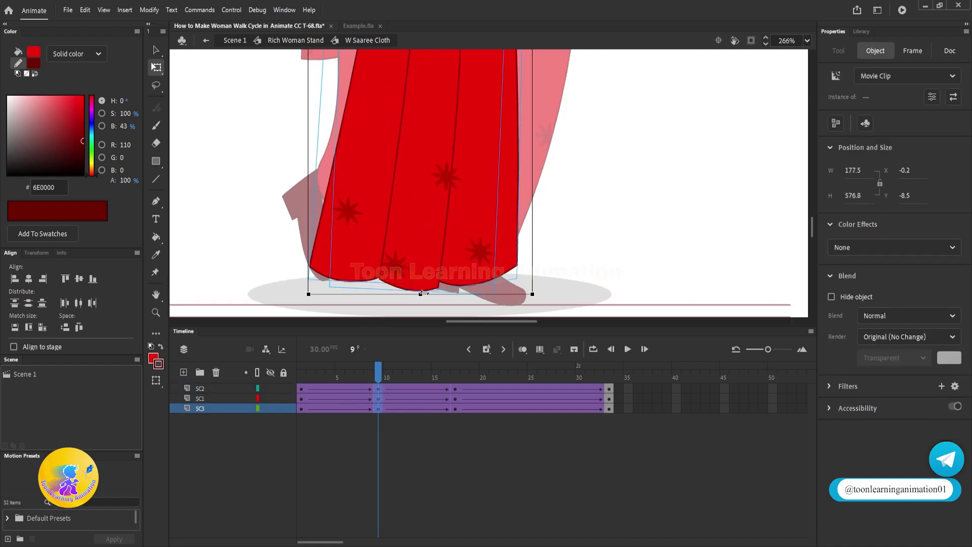
left_click_drag(420, 297, 422, 270)
left_click(564, 248)
- Skew the SC3 pleat's hem inward and the SC1 pleat's outer edge inward and upward at frame 9
left_click(510, 230)
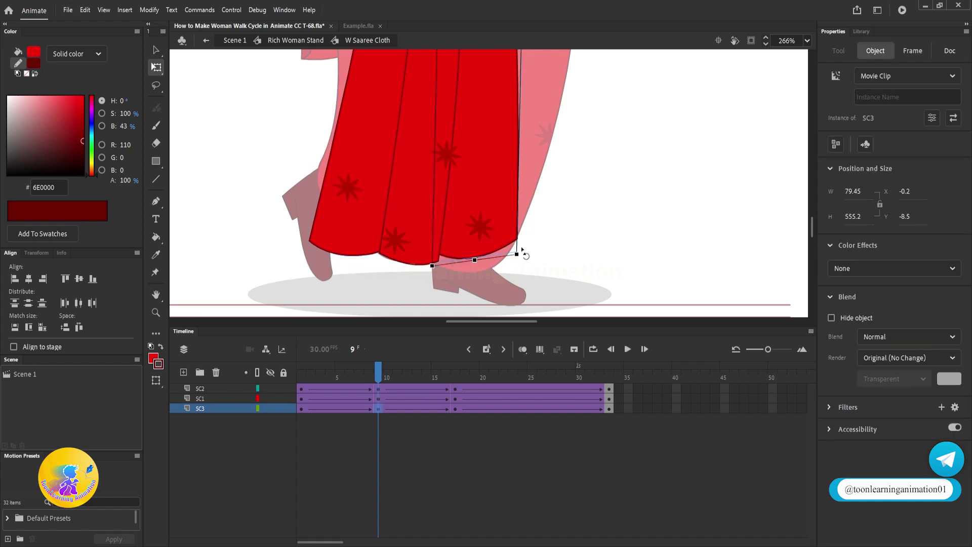
left_click_drag(519, 255, 484, 274)
left_click(351, 256)
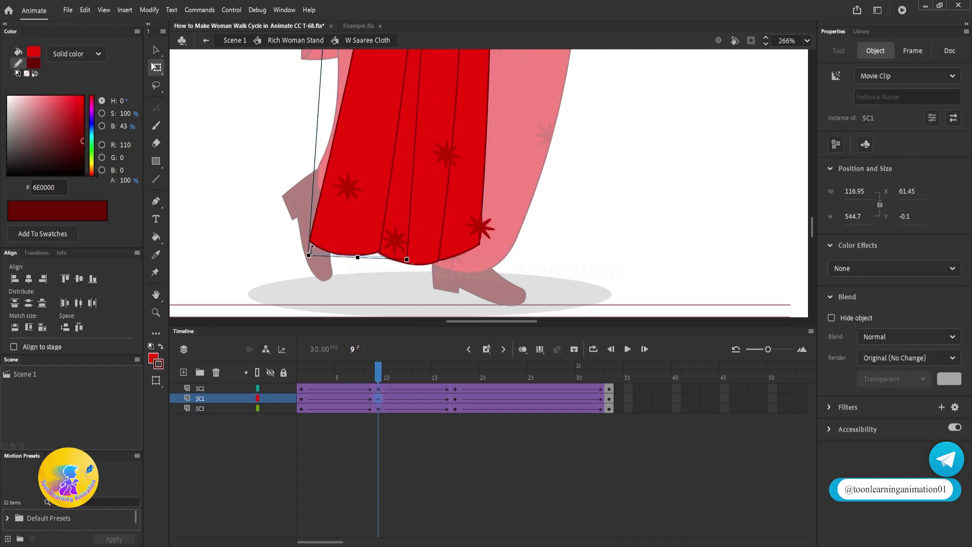
left_click_drag(300, 245, 334, 204)
left_click(414, 212)
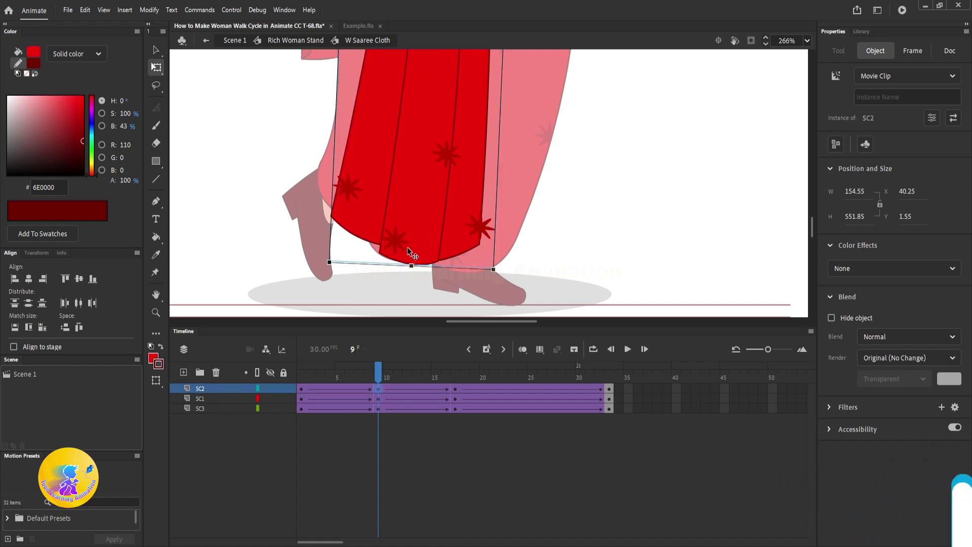
key("ctrl+z")
left_click(413, 211)
left_click_drag(430, 242, 460, 242)
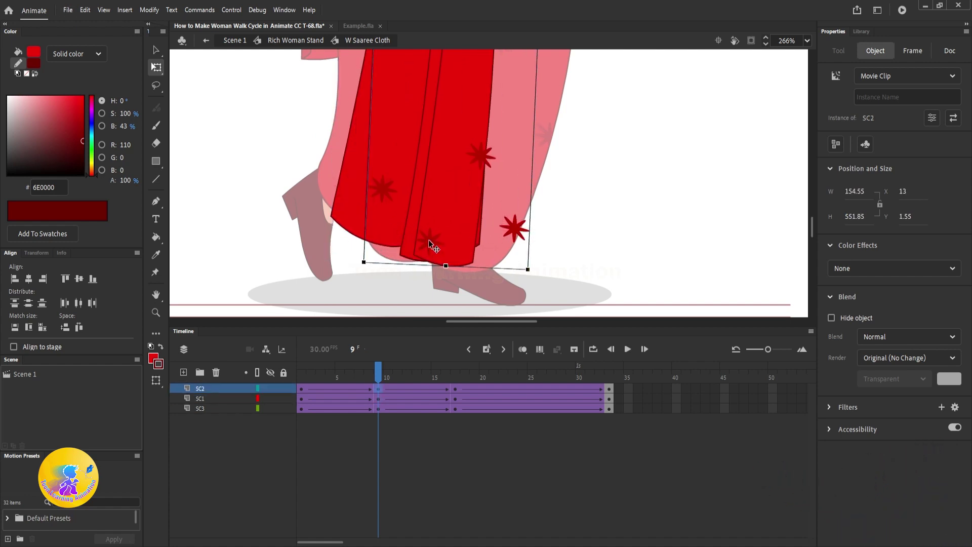
key("ctrl+z")
- Stretch the SC2 pleat slightly downward and skew its SC1 side upward so its hem joins the neighbouring pleats in one curve
left_click_drag(410, 263, 411, 271)
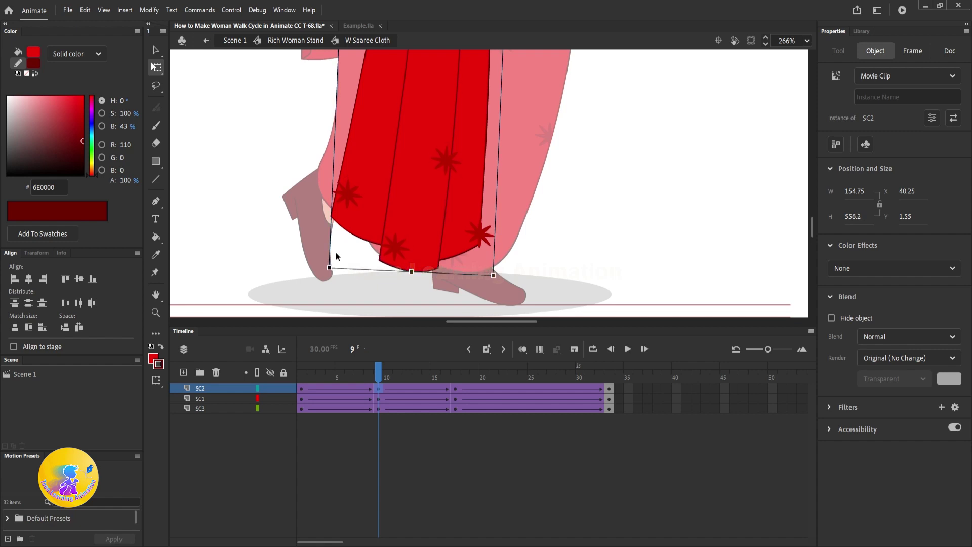
left_click_drag(331, 229, 333, 219)
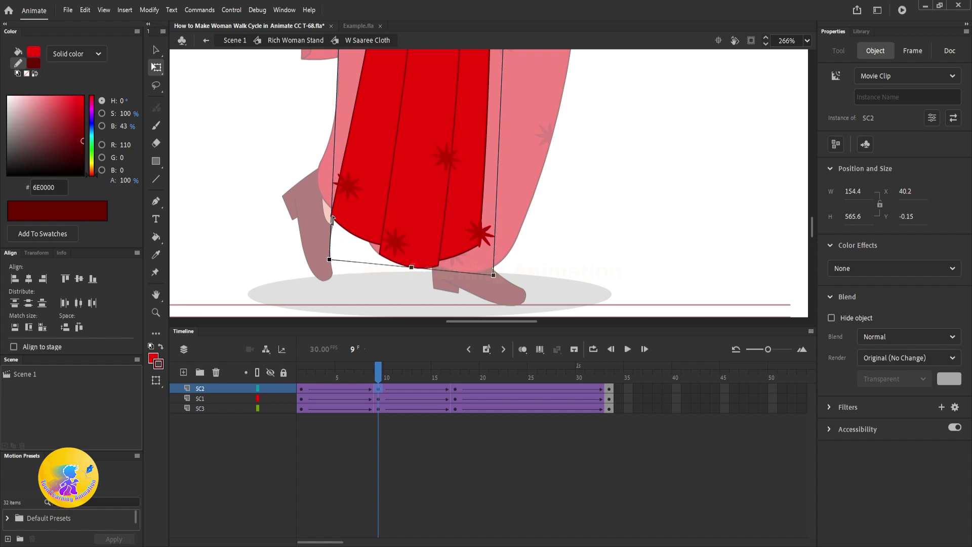
left_click(396, 199)
left_click_drag(431, 169, 396, 206)
left_click(412, 214)
left_click(595, 217)
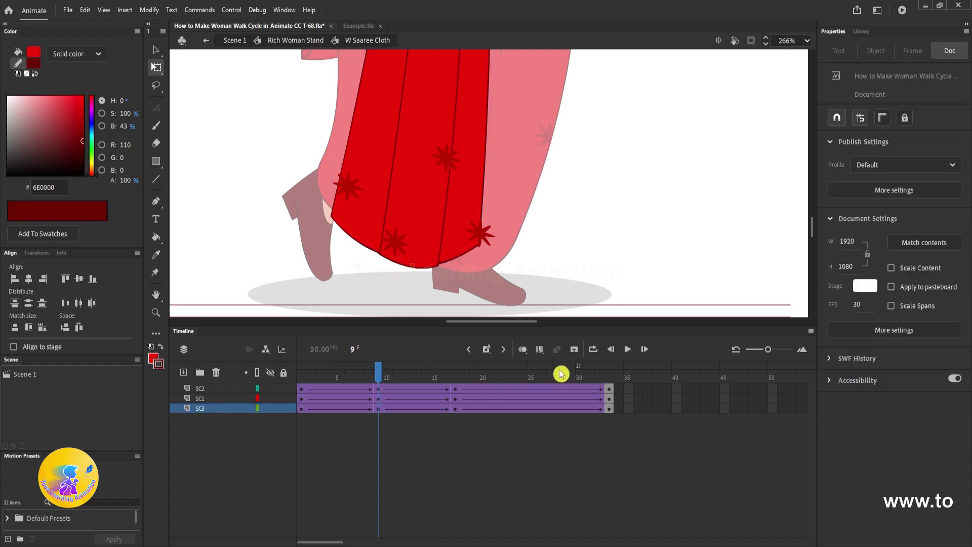
- Return to Rich Woman Stand and preview the saree's motion from frame 1, stopping at the frame 9 pose
double_click(589, 257)
scroll(450, 270, "down", 2)
left_click_drag(375, 376, 293, 337)
left_click(485, 218)
left_click(642, 187)
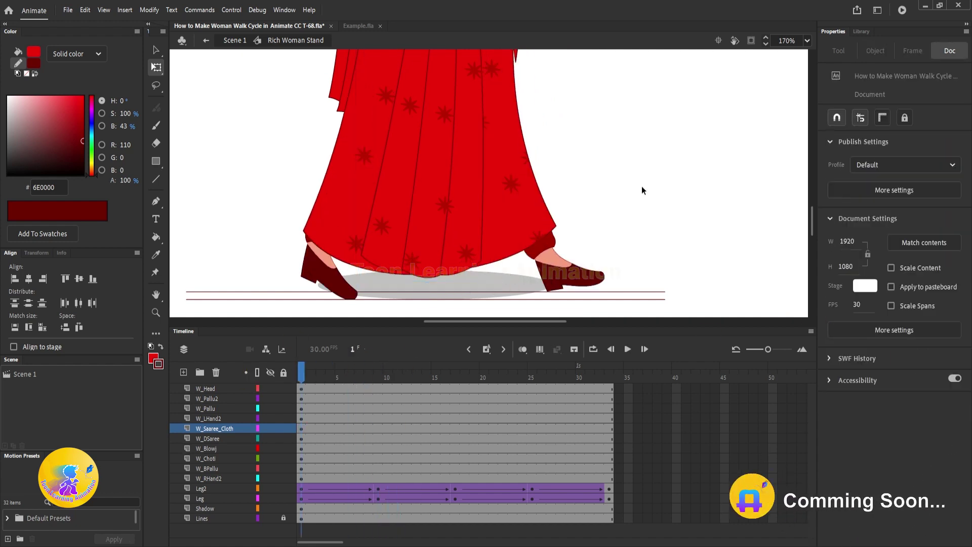
key("Return")
left_click_drag(354, 379, 381, 412)
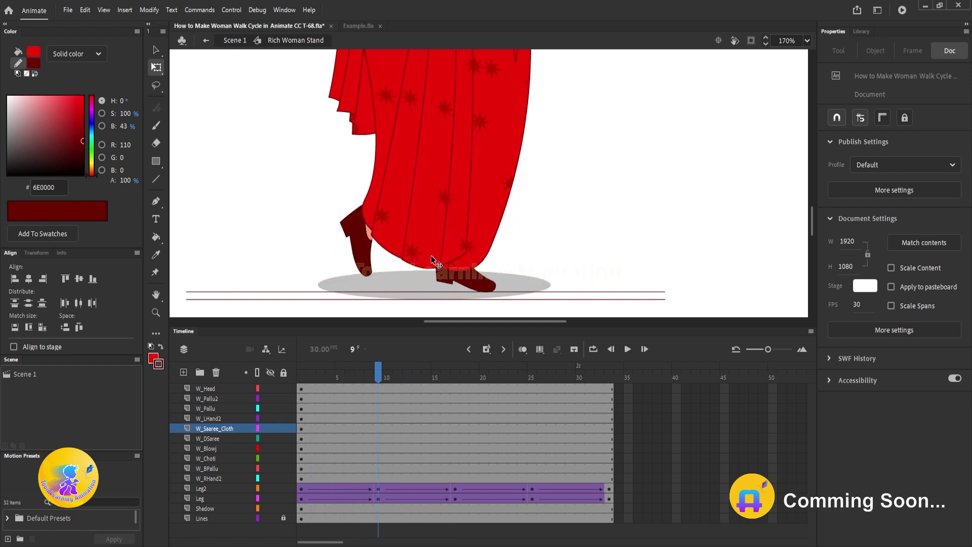
- Reopen W Saaree Cloth at frame 9 and skew the SC3 pleat's outer edge outward and downward
scroll(431, 255, "down", 3)
double_click(425, 278)
scroll(424, 278, "up", 2)
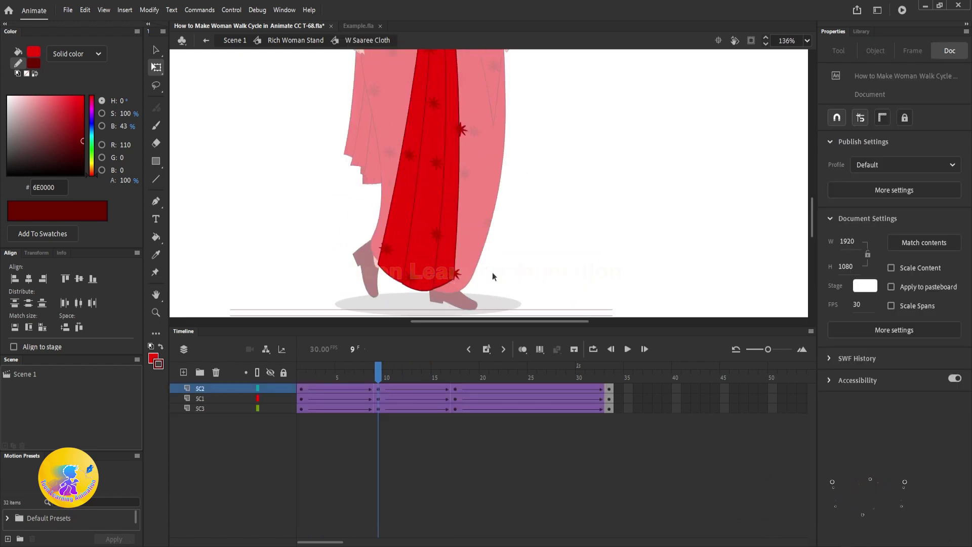
scroll(492, 272, "down", 2)
left_click(413, 235)
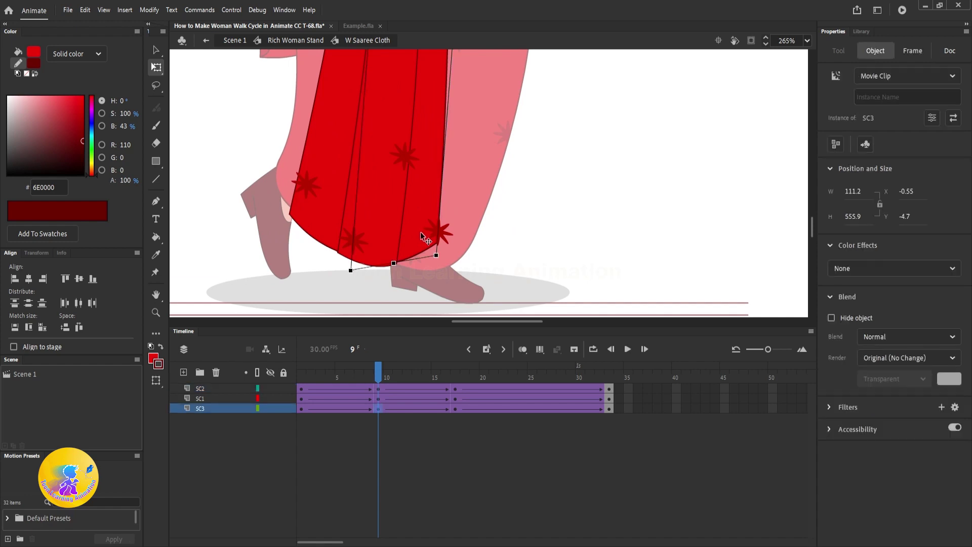
left_click_drag(444, 258, 470, 248)
scroll(480, 259, "down", 3)
scroll(465, 256, "up", 2)
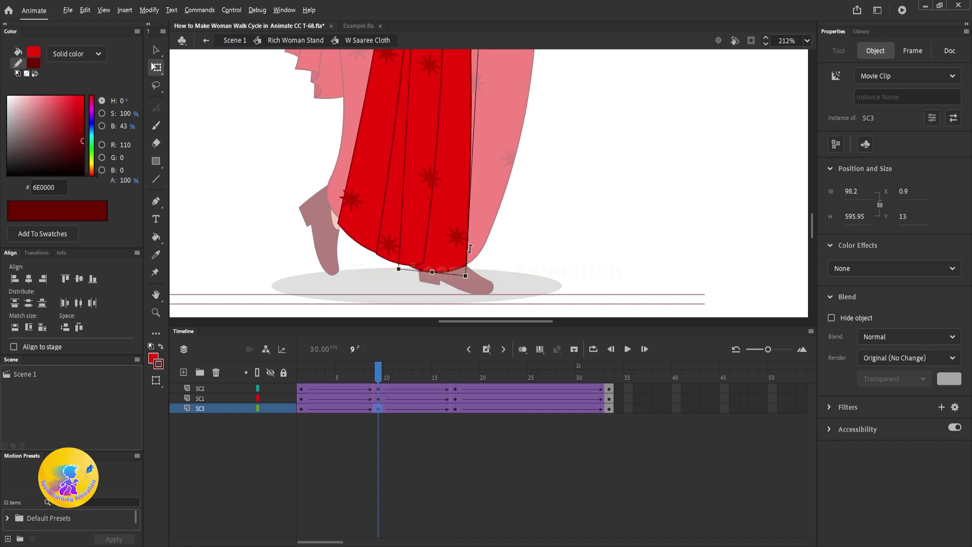
scroll(466, 255, "down", 3)
- Return to Rich Woman Stand and scrub the first frames to check the pleats against the legs
double_click(573, 216)
left_click_drag(562, 202, 560, 259)
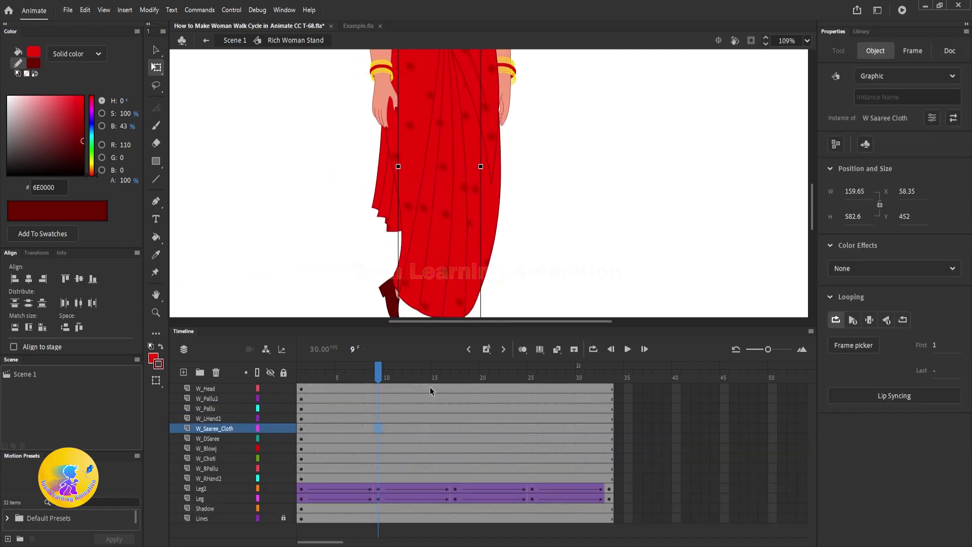
left_click_drag(496, 304, 501, 226)
left_click_drag(315, 382, 397, 400)
left_click(485, 227)
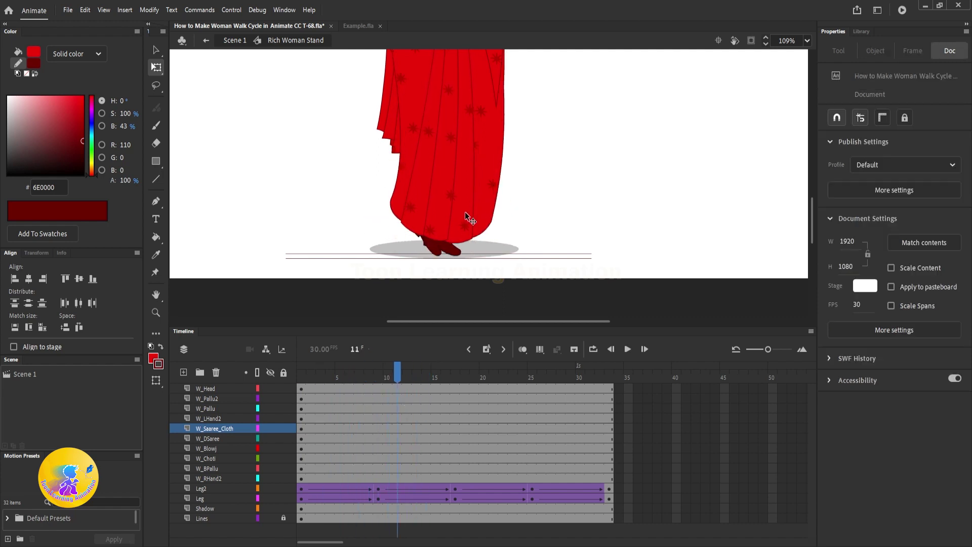
- Reopen W Saaree Cloth over the frame 25 pose and insert keyframes there on SC1, SC2 and SC3
left_click(533, 377)
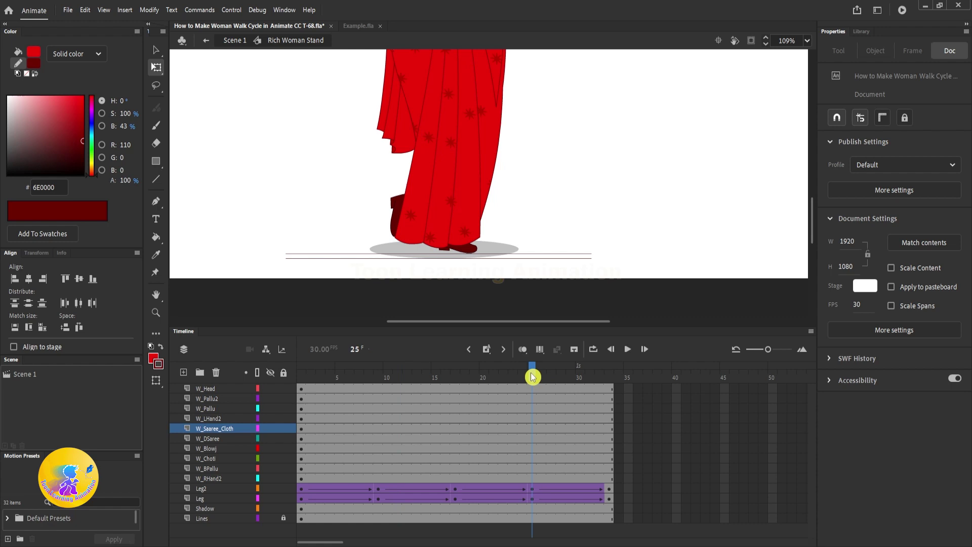
double_click(470, 205)
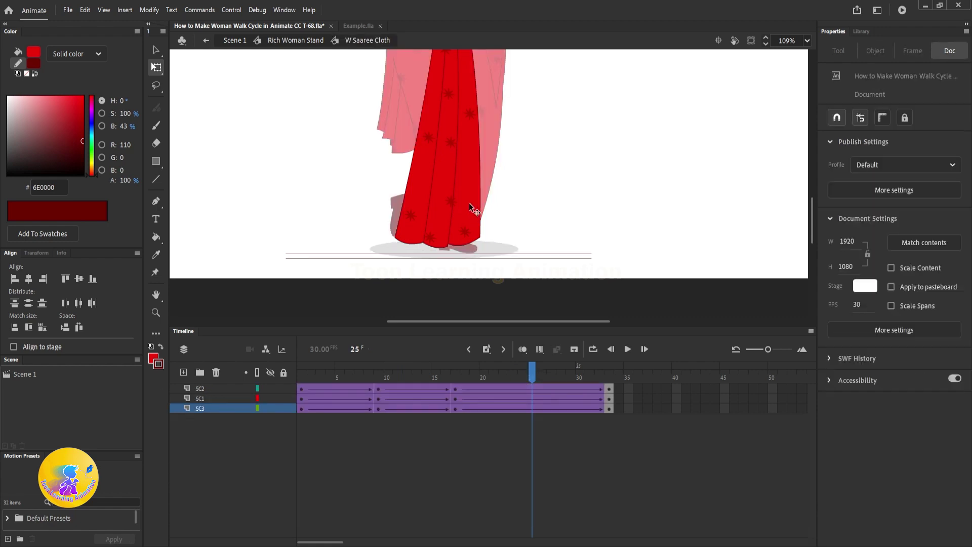
left_click(534, 377)
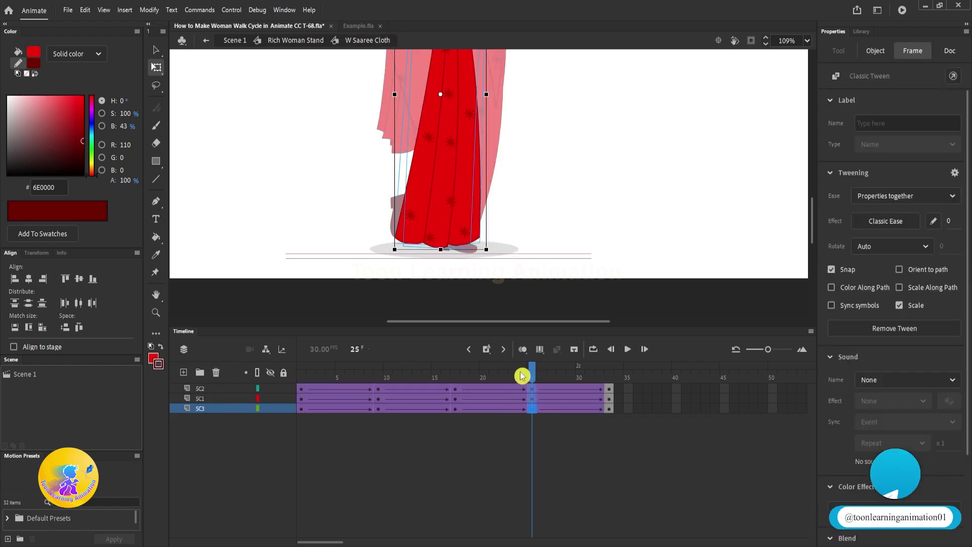
left_click(567, 229)
scroll(439, 213, "up", 2)
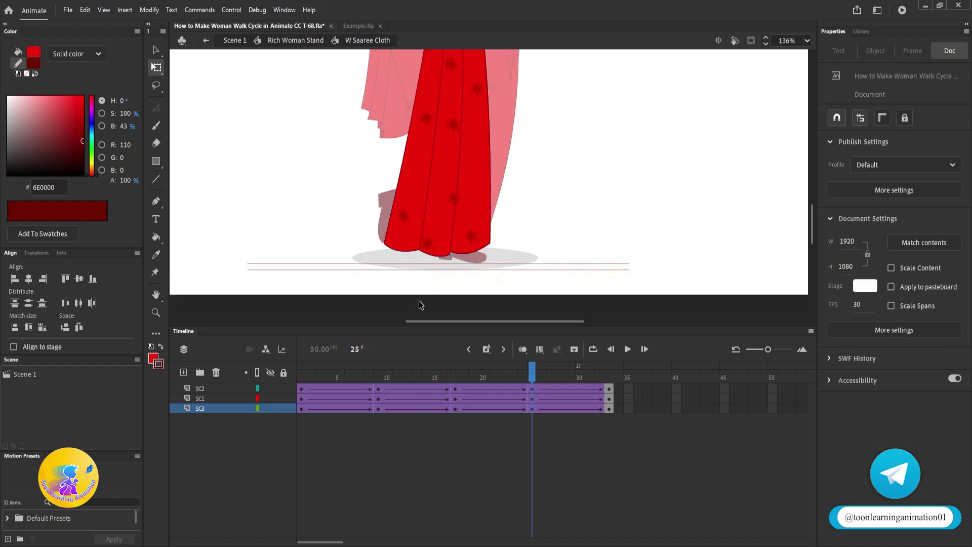
- Copy the frame 9 keyframes of all three pleat layers onto frame 25
left_click(379, 374)
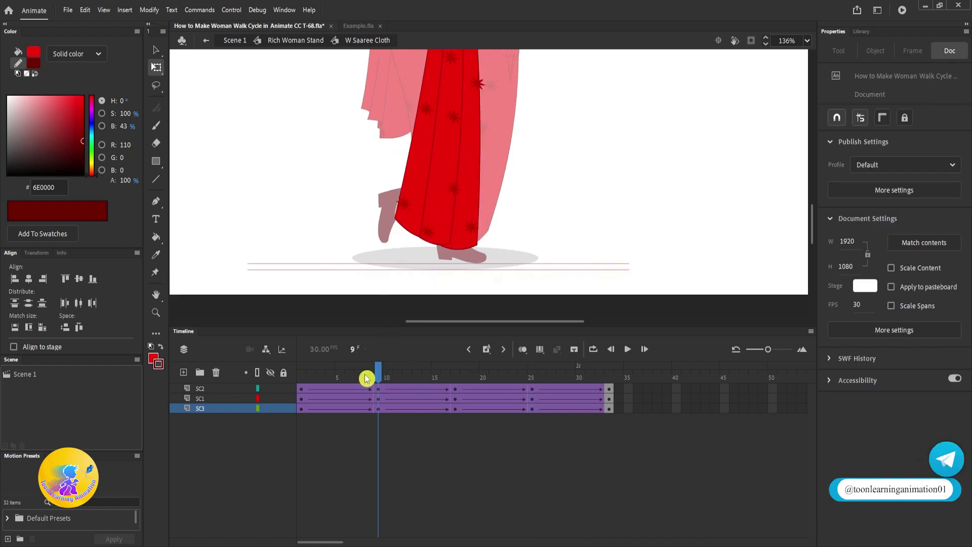
left_click_drag(379, 390, 377, 409)
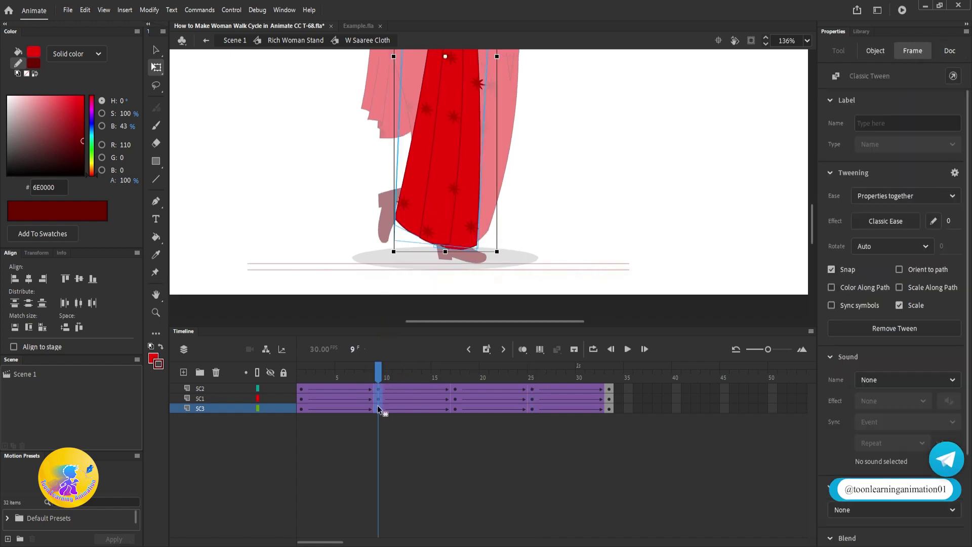
left_click(533, 398)
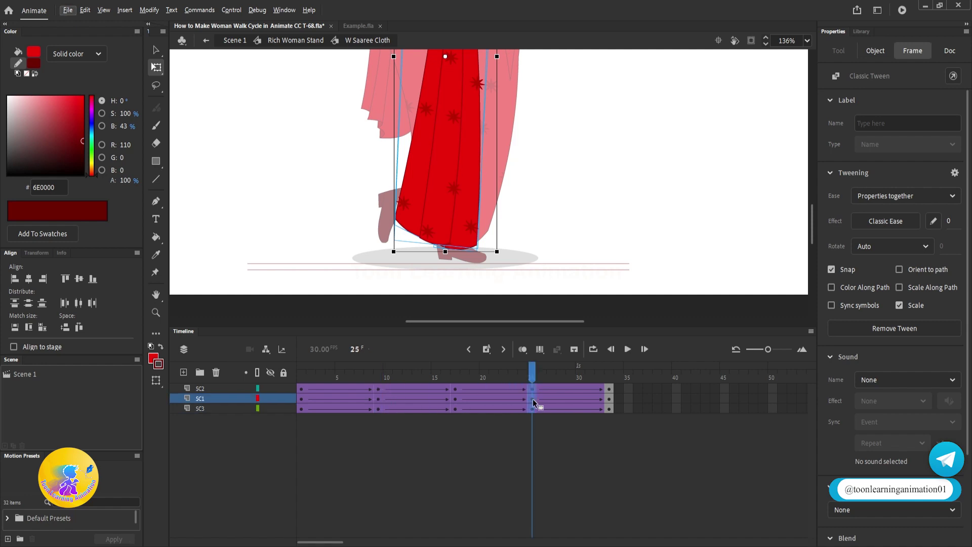
left_click(597, 212)
- Skew the SC1 pleat at frame 25 so its outer hem edge moves inward along the back leg
scroll(475, 238, "up", 3)
scroll(469, 240, "up", 2)
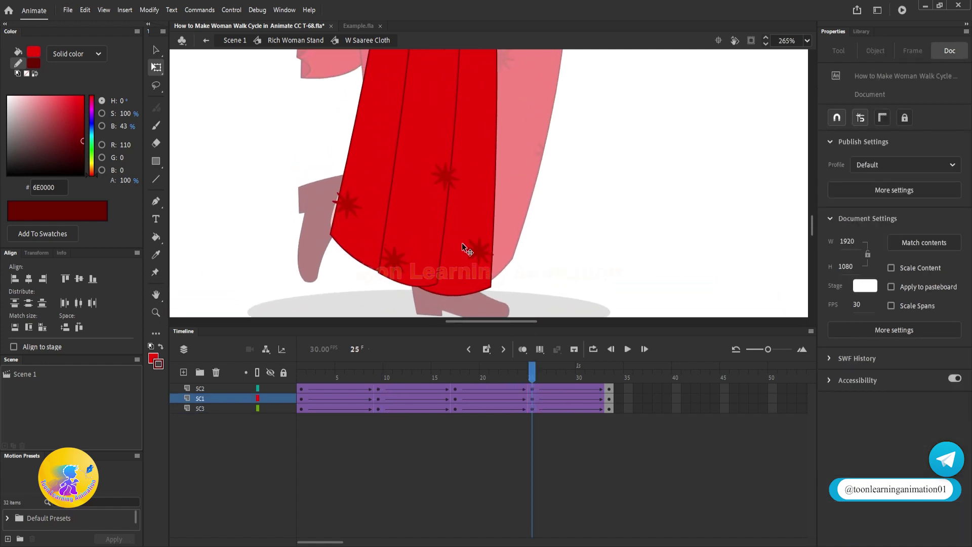
left_click(353, 244)
left_click_drag(378, 272, 398, 252)
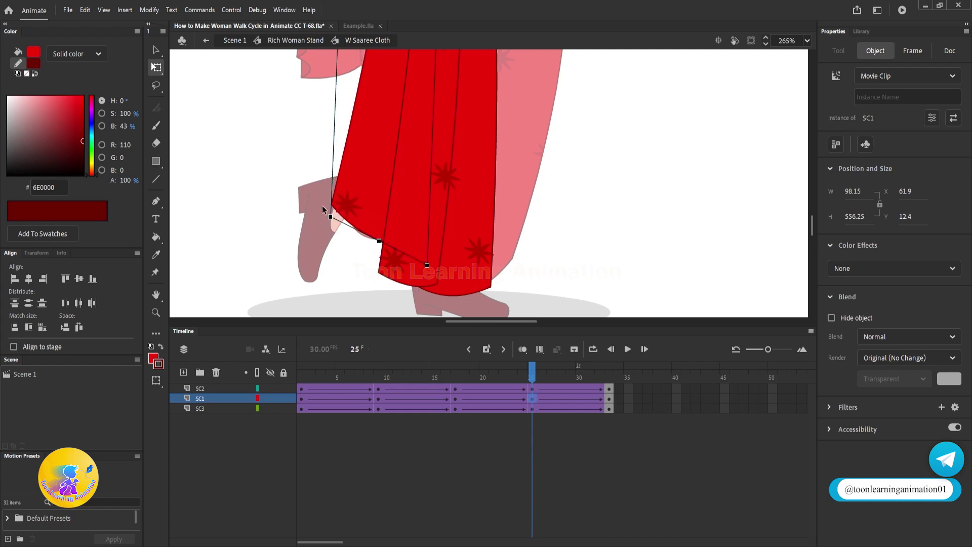
left_click_drag(325, 215, 403, 262)
left_click(405, 293)
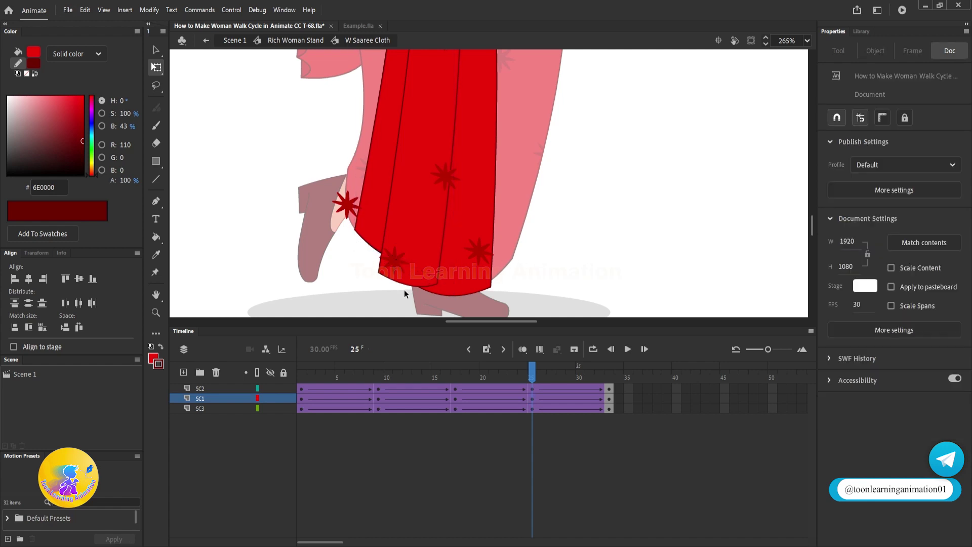
- Skew the SC2 pleat at frame 25 so its hem rises toward SC1 and its other side moves slightly inward
left_click(421, 286)
left_click_drag(333, 249, 336, 222)
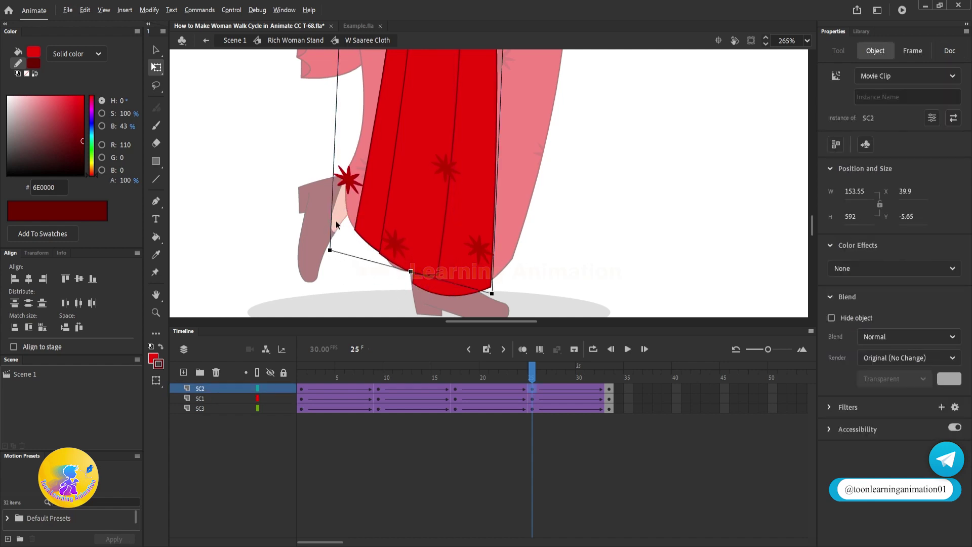
left_click_drag(476, 290, 470, 290)
left_click_drag(405, 271, 404, 272)
- Pull the SC3 pleat's outer hem corner inward at frame 25 and skew its inner edge upward to match SC2
left_click(463, 284)
left_click_drag(493, 297, 473, 300)
left_click_drag(390, 261, 389, 242)
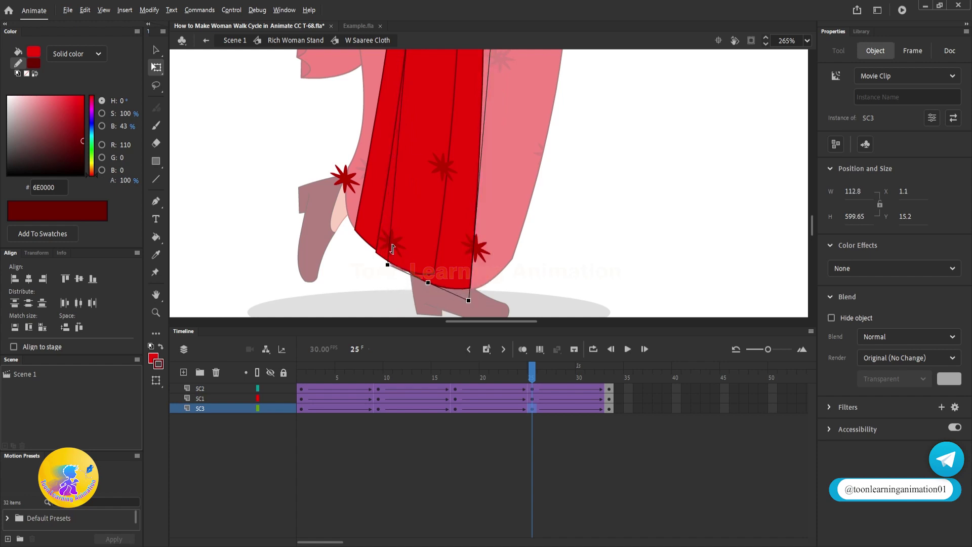
left_click(549, 266)
- Compare the pleats at frames 25 and 9, and pull SC1's outer hem edge slightly inward at frame 9 to follow the back leg
scroll(475, 271, "down", 4)
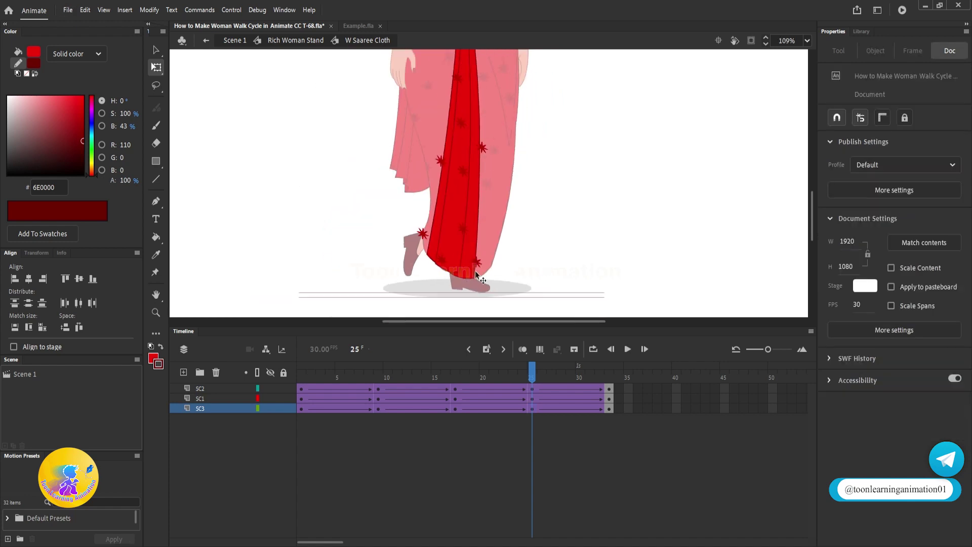
left_click_drag(465, 378, 327, 383)
left_click(380, 388)
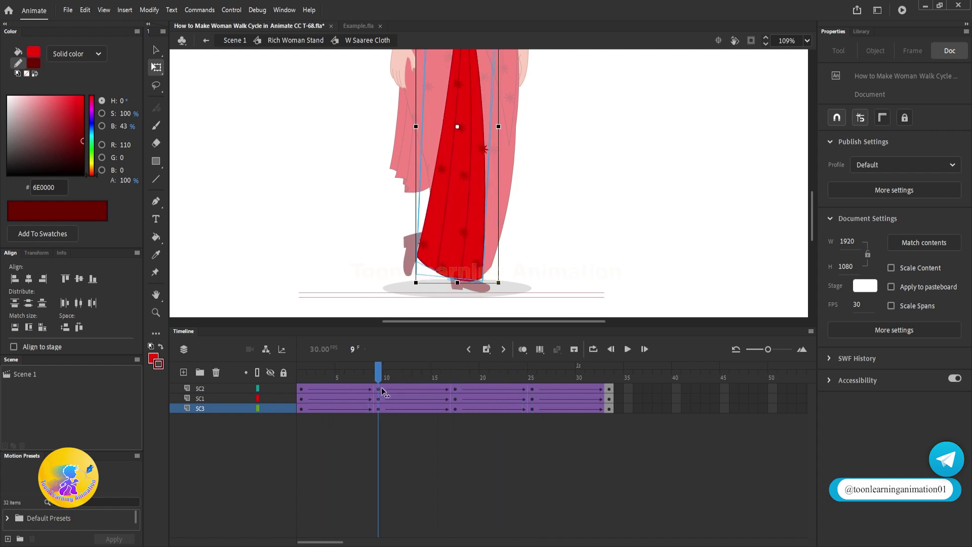
left_click(634, 256)
scroll(435, 243, "up", 4)
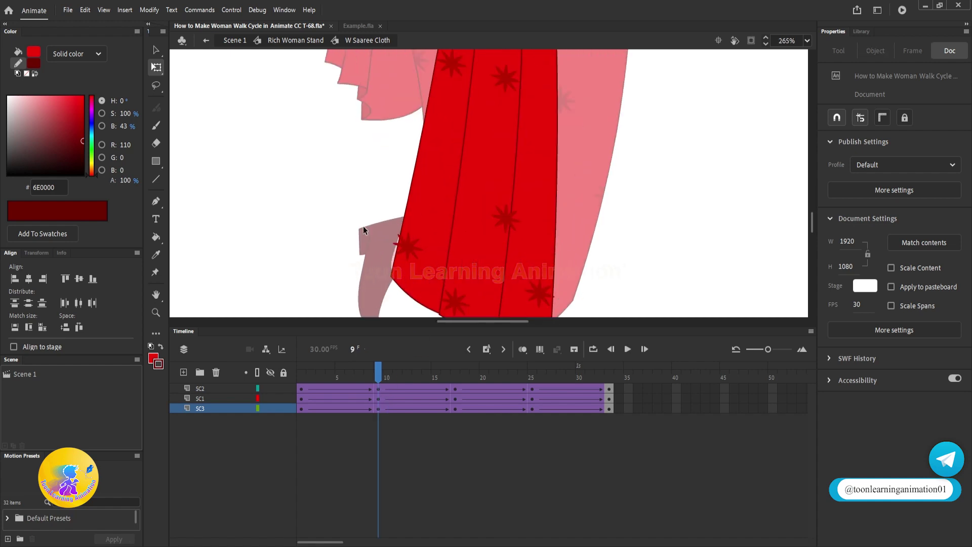
left_click_drag(561, 284, 564, 251)
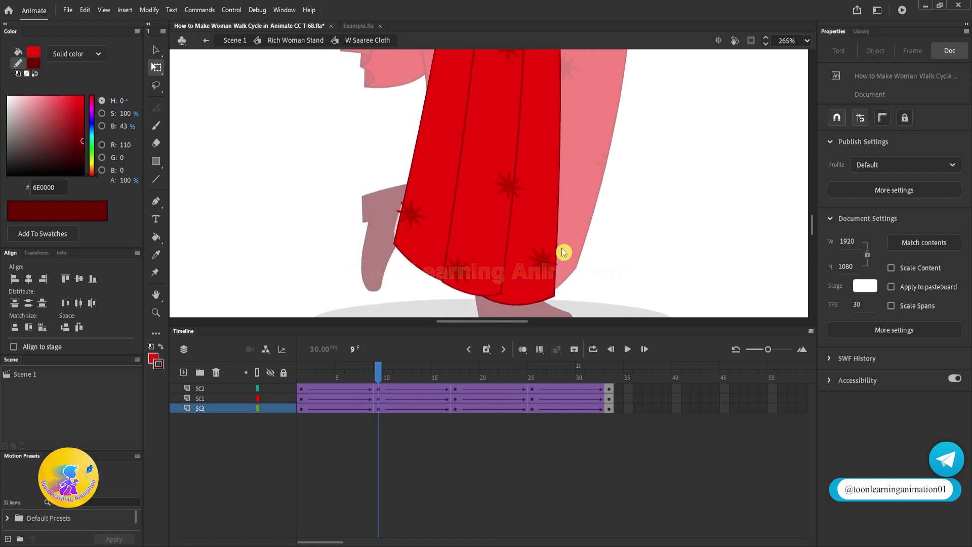
double_click(631, 278)
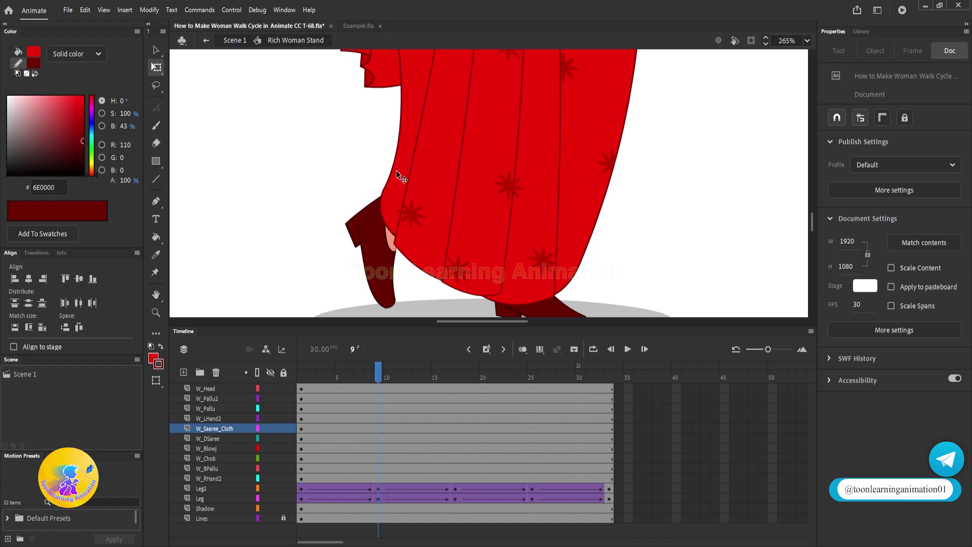
left_click(433, 170)
double_click(433, 168)
left_click(427, 236)
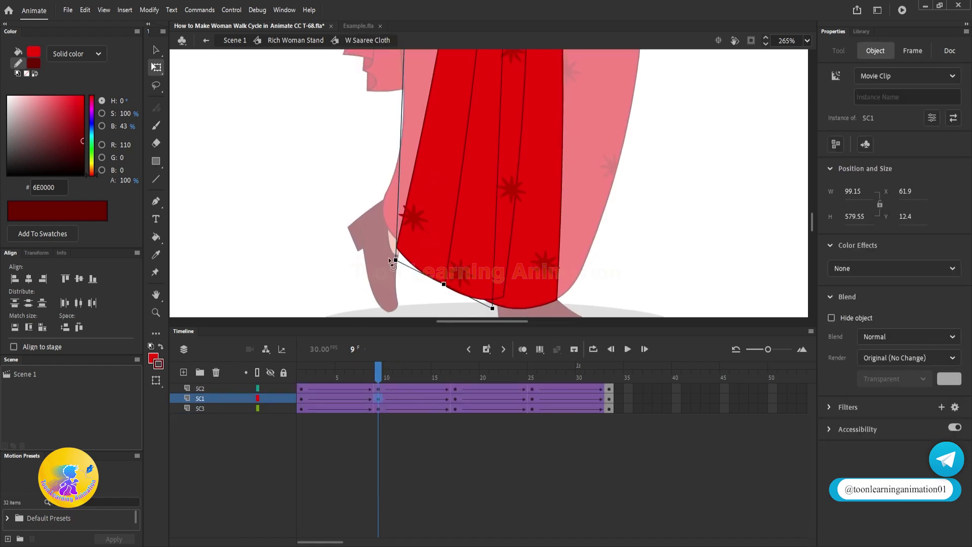
left_click_drag(389, 256, 406, 260)
left_click_drag(461, 286, 476, 237)
- Pull the SC3 pleat's outer hem corner inward at frame 9 and skew its inner edge upward to line up with SC2
left_click(481, 278)
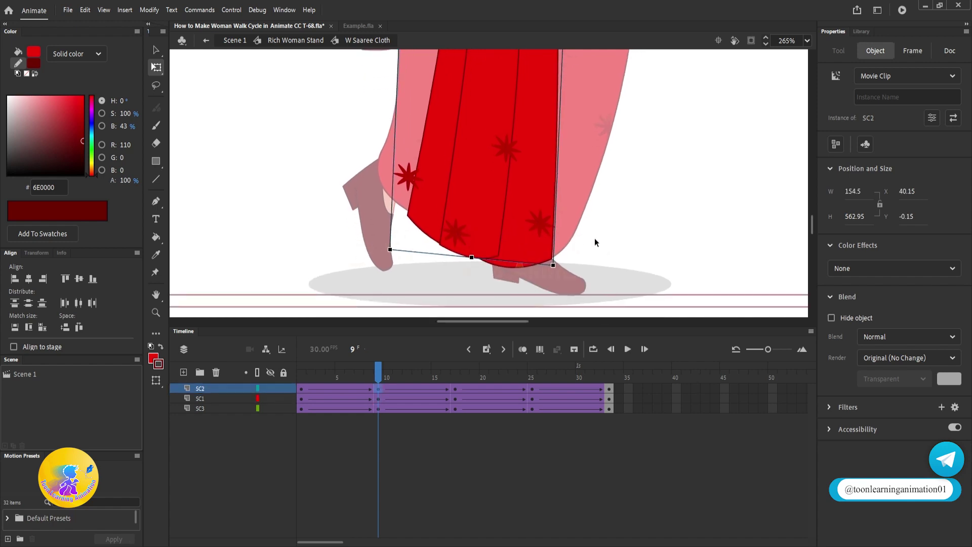
left_click(525, 257)
left_click_drag(560, 269, 543, 281)
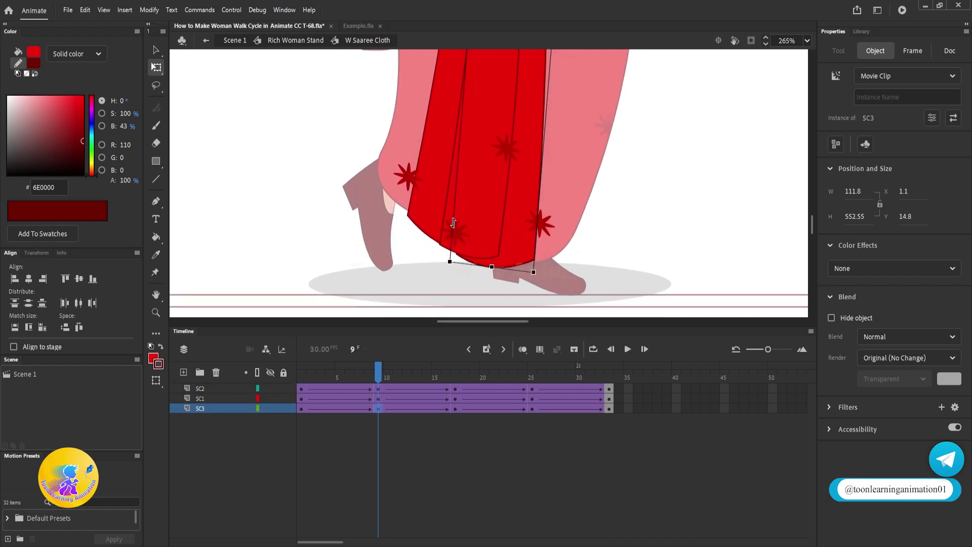
left_click_drag(454, 222, 455, 211)
key("alt")
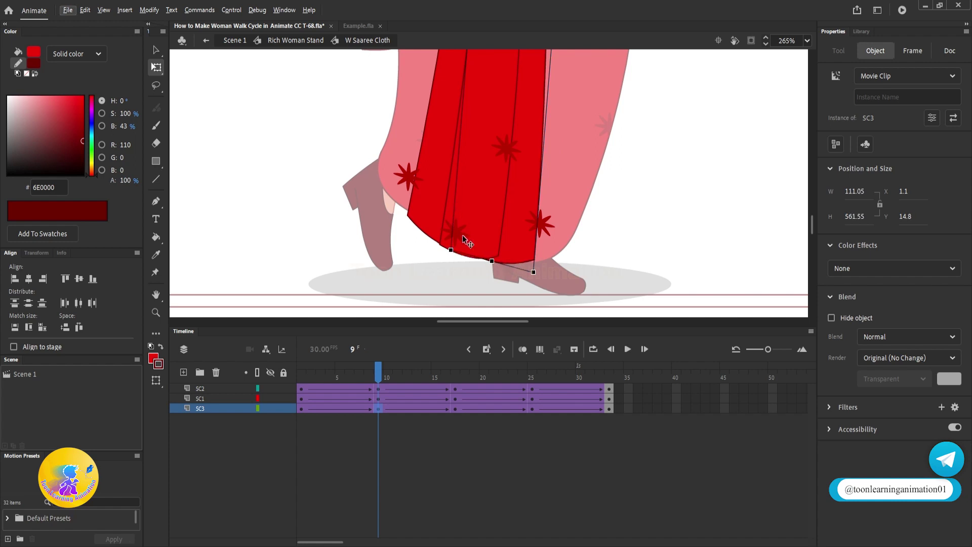
- Return to the Rich Woman Stand symbol and play the walk cycle to check how the pleats follow the legs
scroll(463, 236, "down", 5)
double_click(569, 238)
left_click_drag(378, 373, 365, 369)
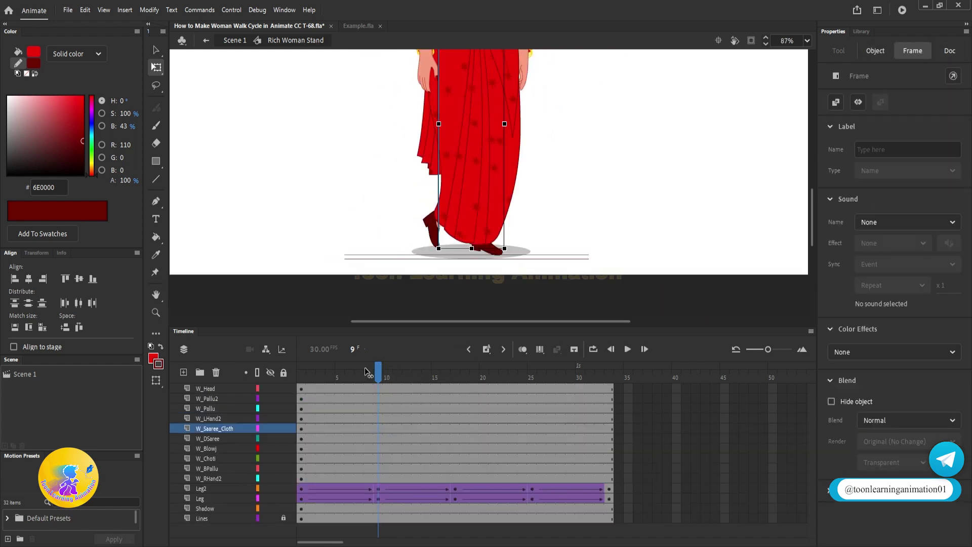
key("Return")
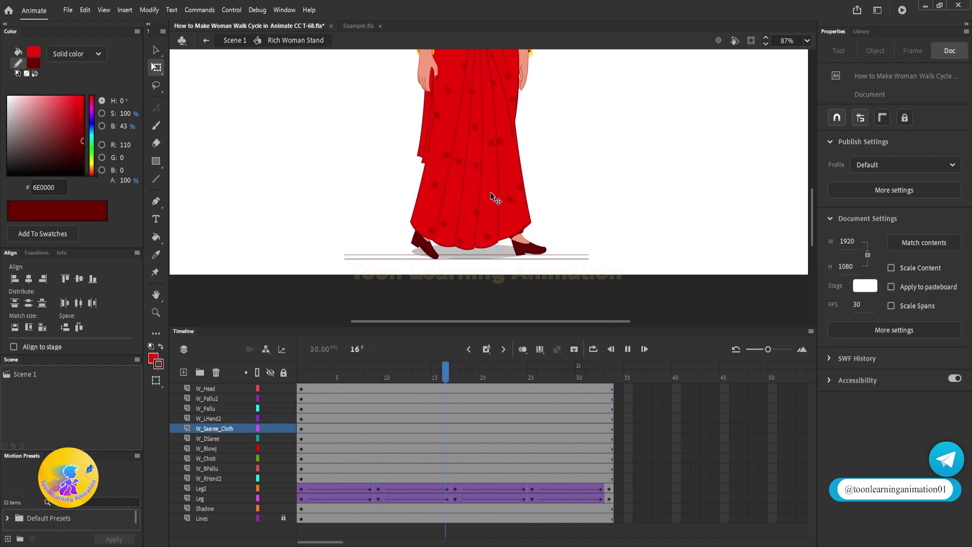
key("Return")
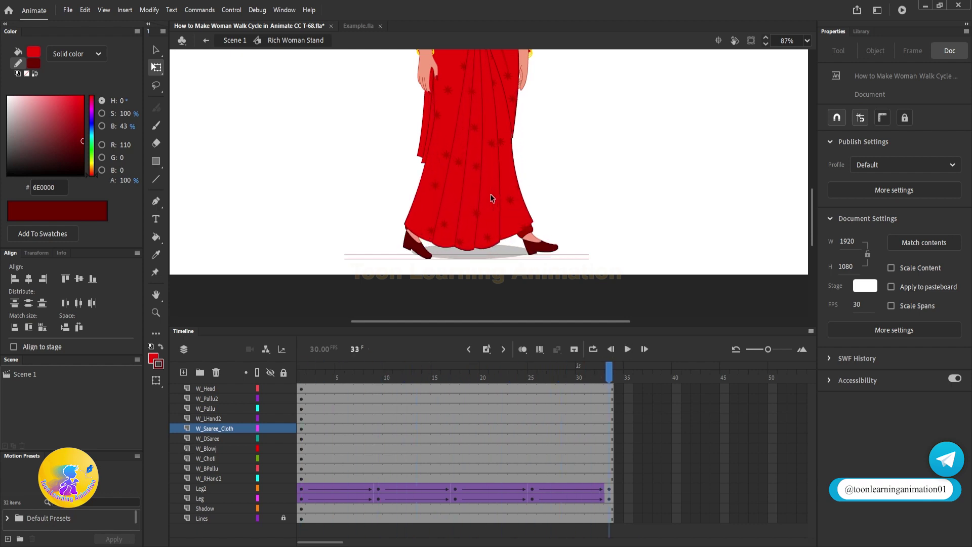
key("Return")
key("v")
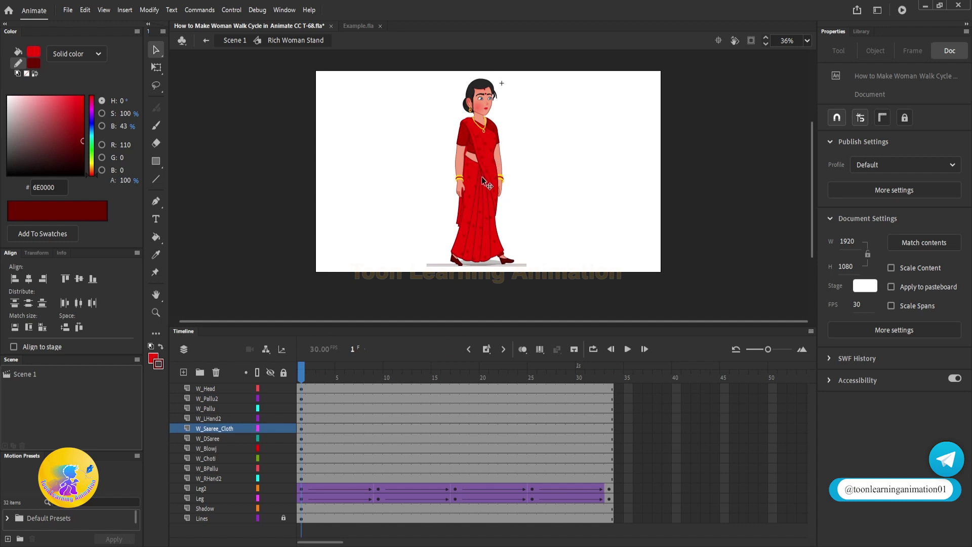
- At frame 1, rotate the W_LHand2 arm forward and the W_RHand2 arm backward behind the body, both from the shoulder
scroll(482, 218, "up", 3)
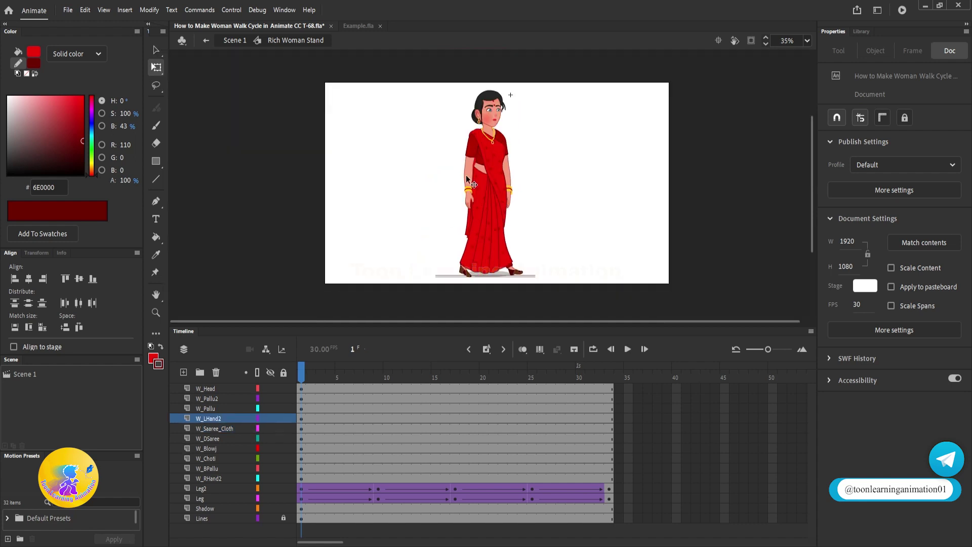
scroll(478, 184, "up", 3)
left_click_drag(479, 197, 441, 151)
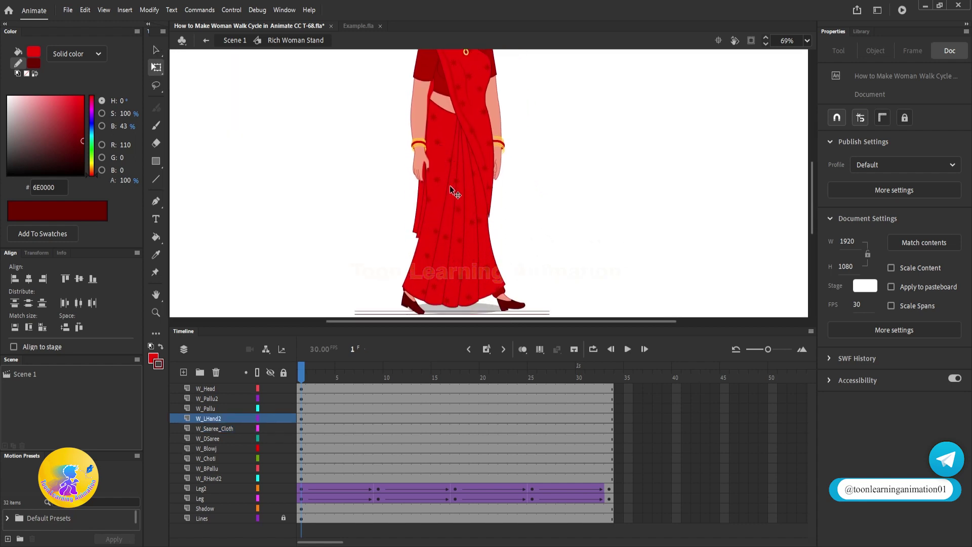
left_click_drag(449, 185, 454, 261)
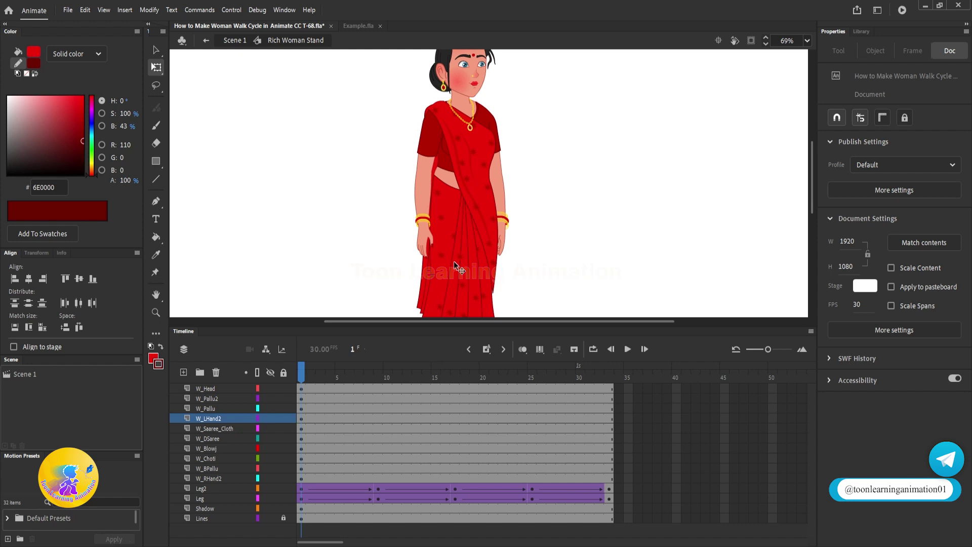
left_click(429, 247)
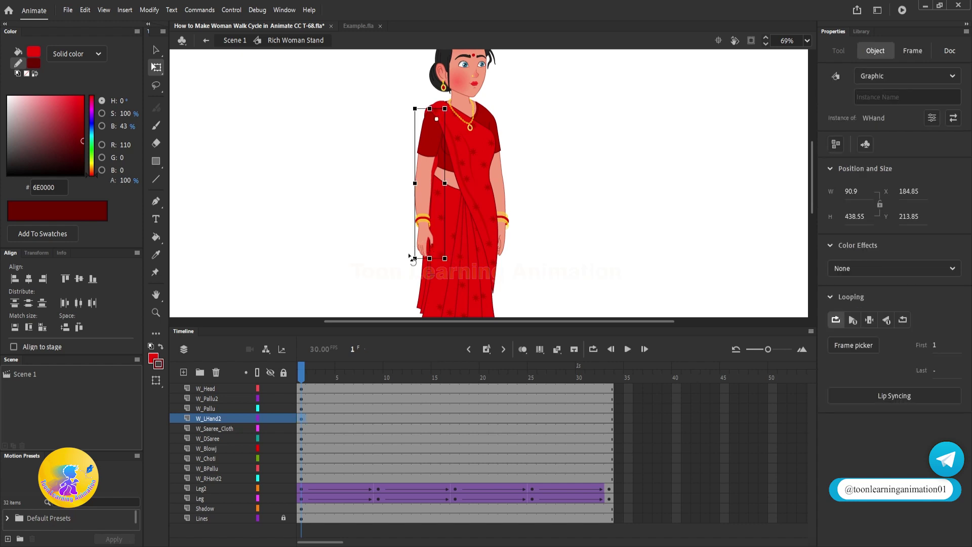
left_click_drag(410, 257, 488, 261)
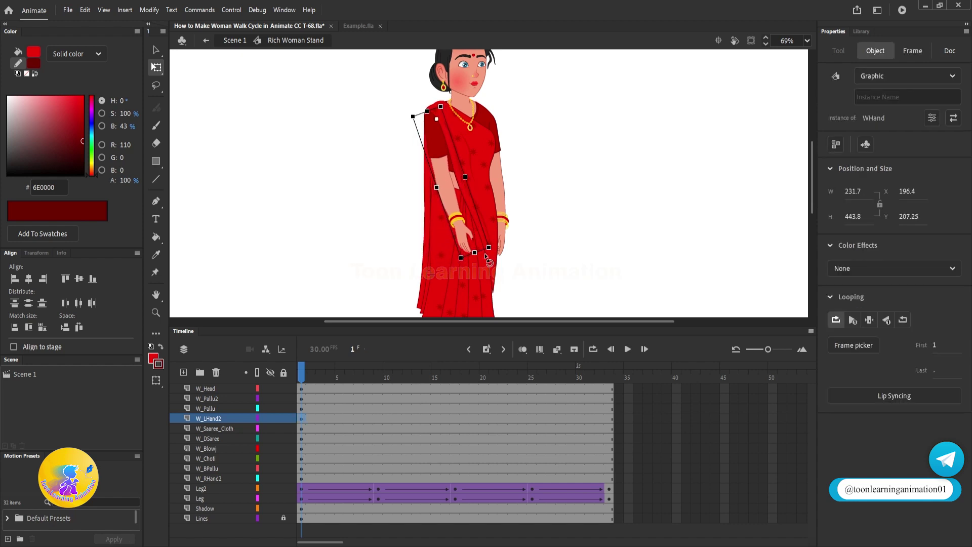
left_click(505, 217)
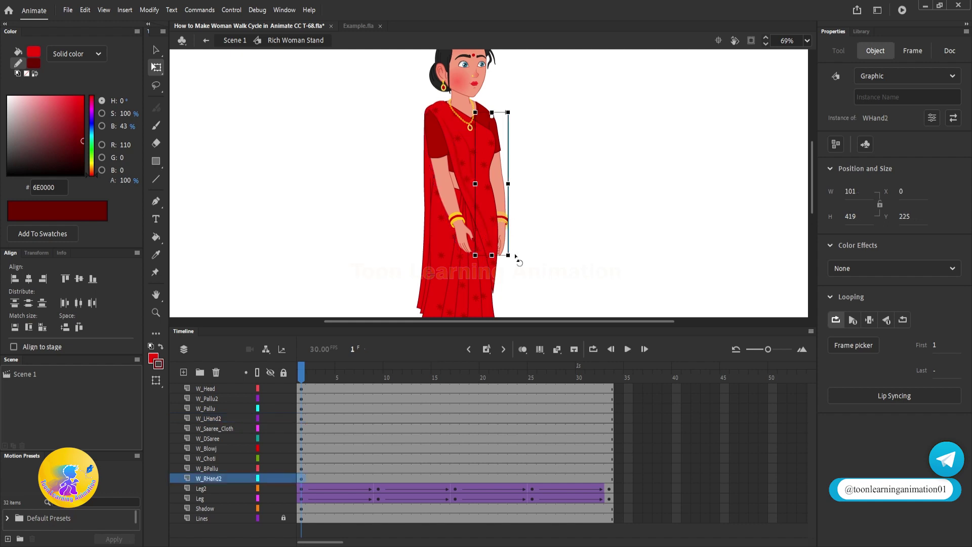
left_click_drag(516, 260, 483, 258)
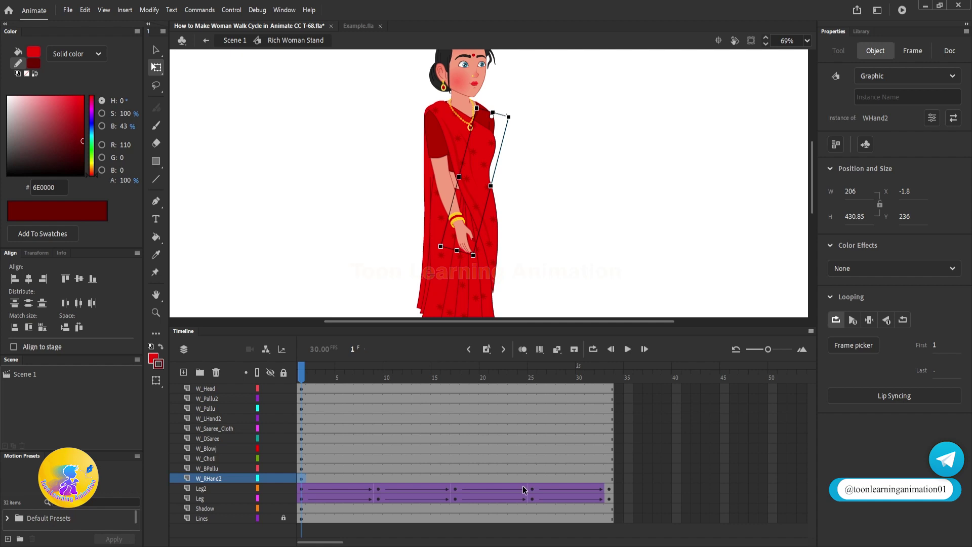
- Insert keyframes on all layers at frames 33 and 17
left_click(613, 386)
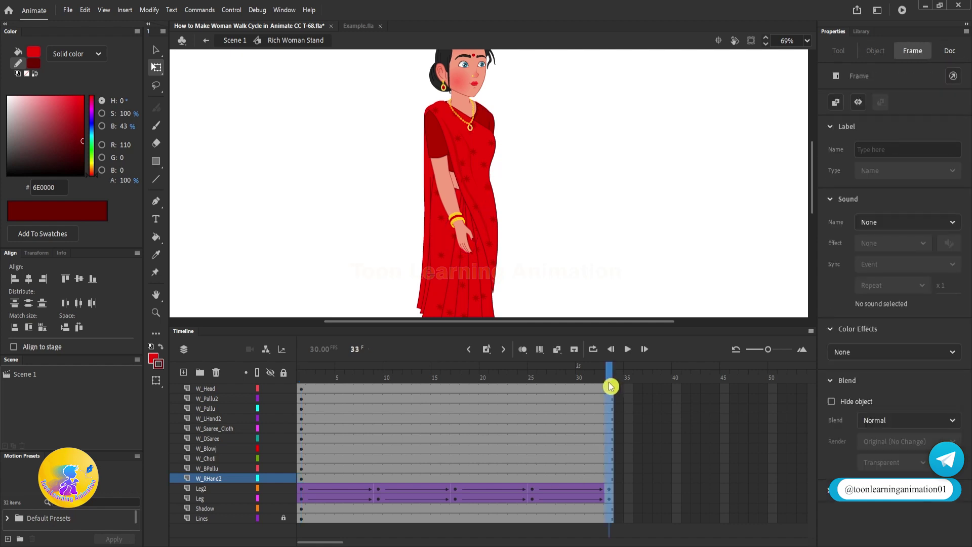
key("F6")
left_click(451, 380)
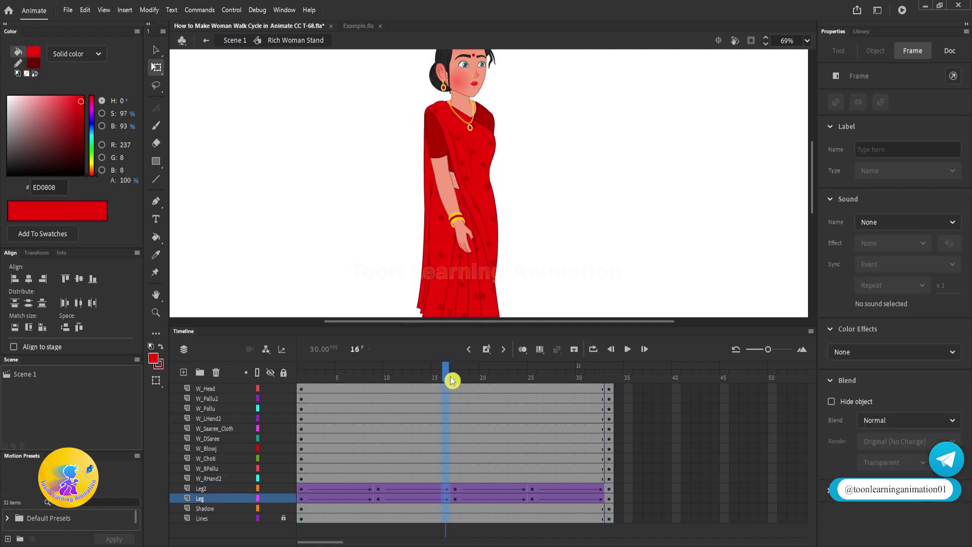
left_click(455, 379)
key("F6")
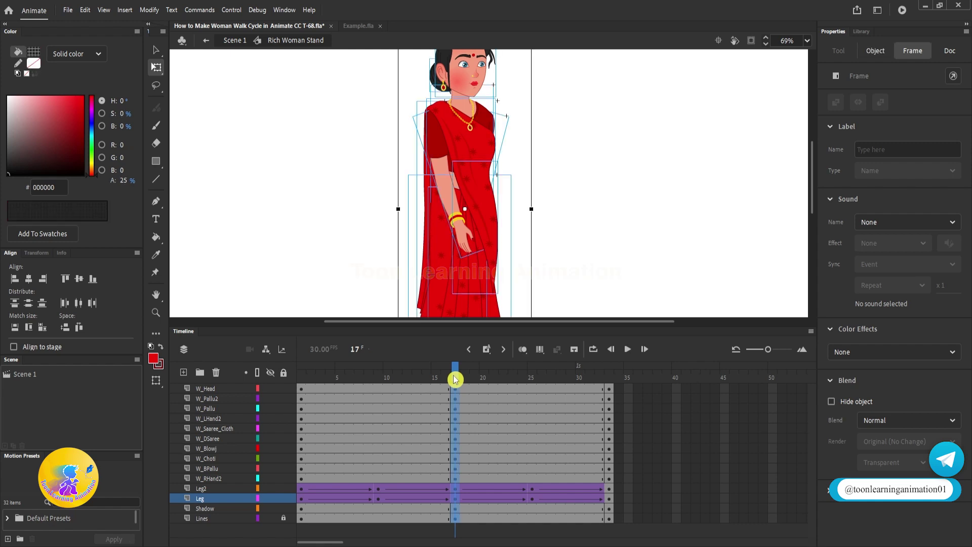
- At frame 17, swing the W_LHand2 arm backward and the W_RHand2 arm forward, opposite to the frame 1 pose
left_click(555, 235)
left_click(468, 236)
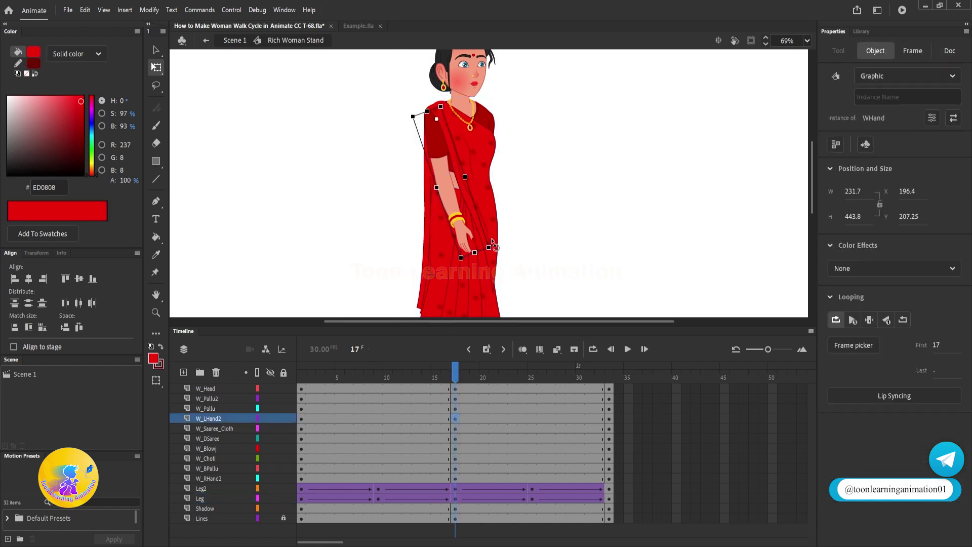
left_click_drag(492, 243, 439, 257)
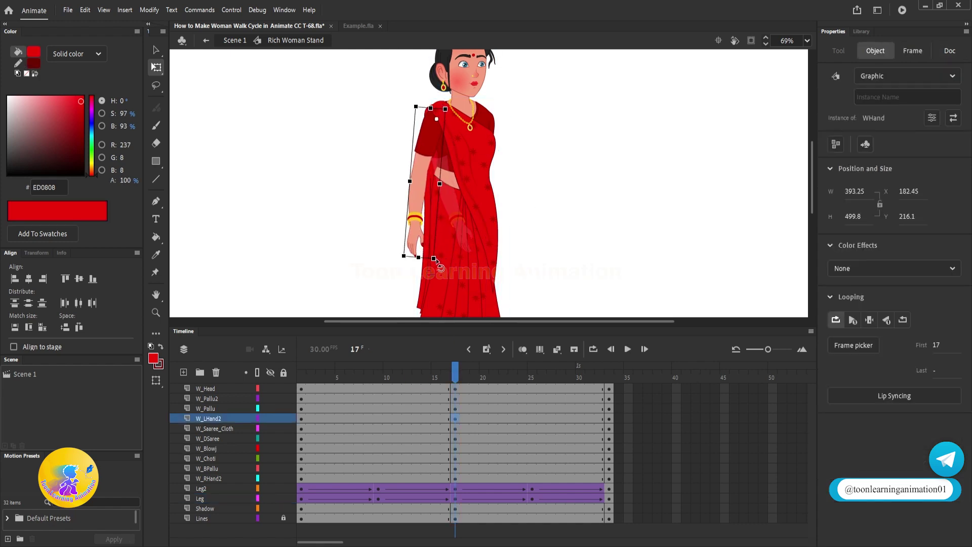
left_click(476, 242)
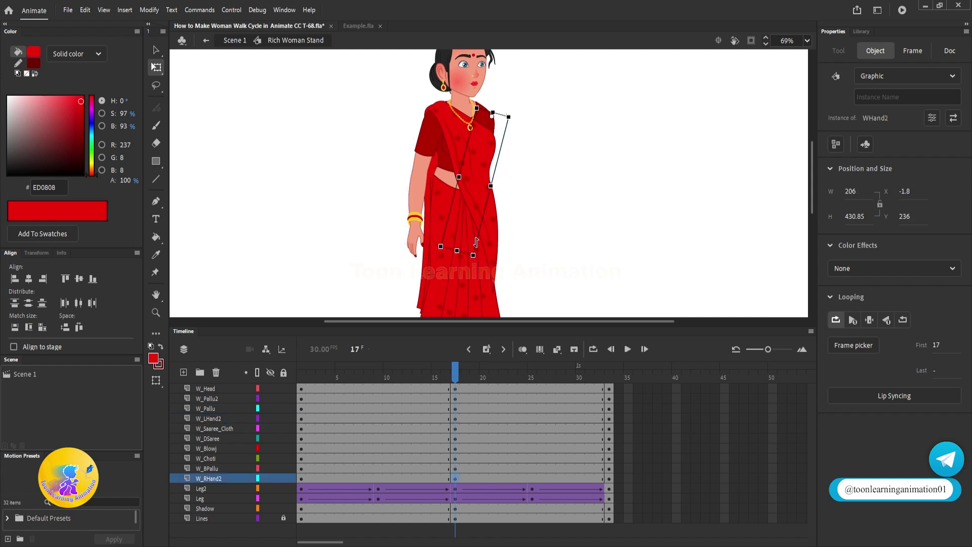
left_click_drag(479, 258, 541, 252)
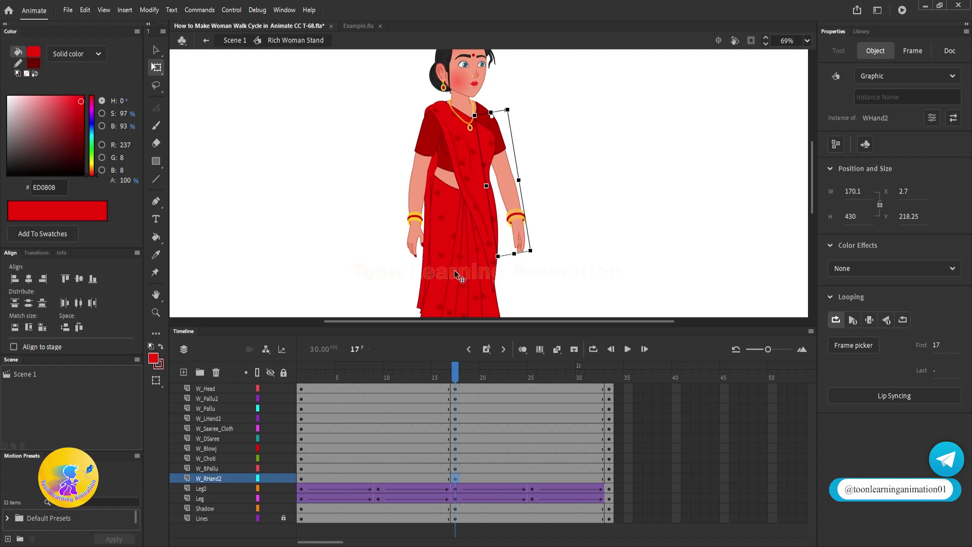
left_click(415, 256)
left_click_drag(440, 260, 433, 265)
left_click(551, 250)
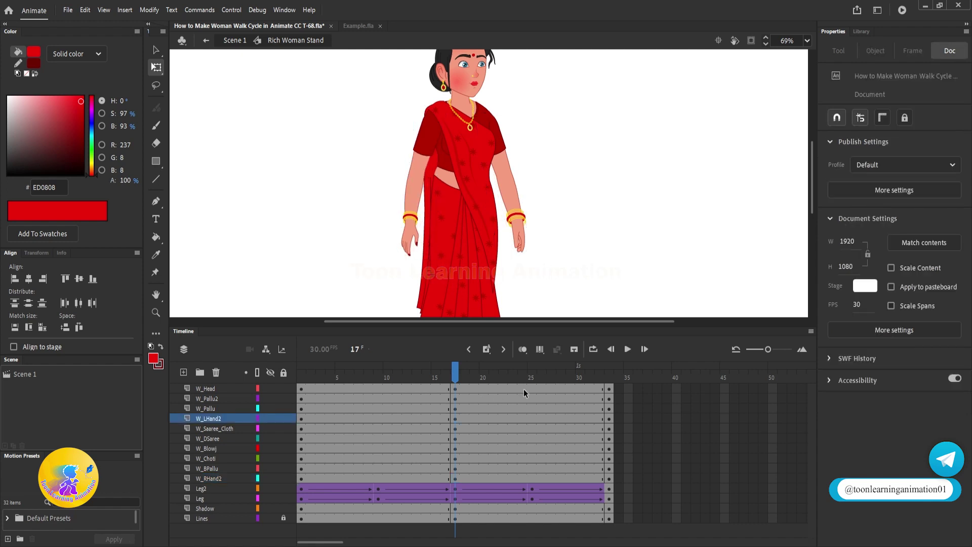
- Create classic tweens between the keyframes on all layers from W_Head to W_RHand2
left_click_drag(543, 390, 377, 471)
left_click(359, 476, "shift")
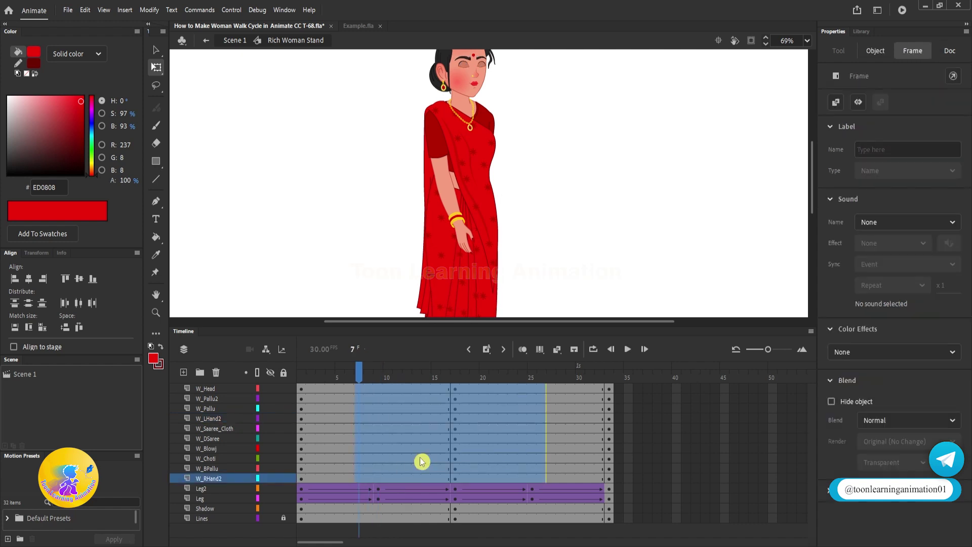
right_click(423, 460)
left_click(488, 161)
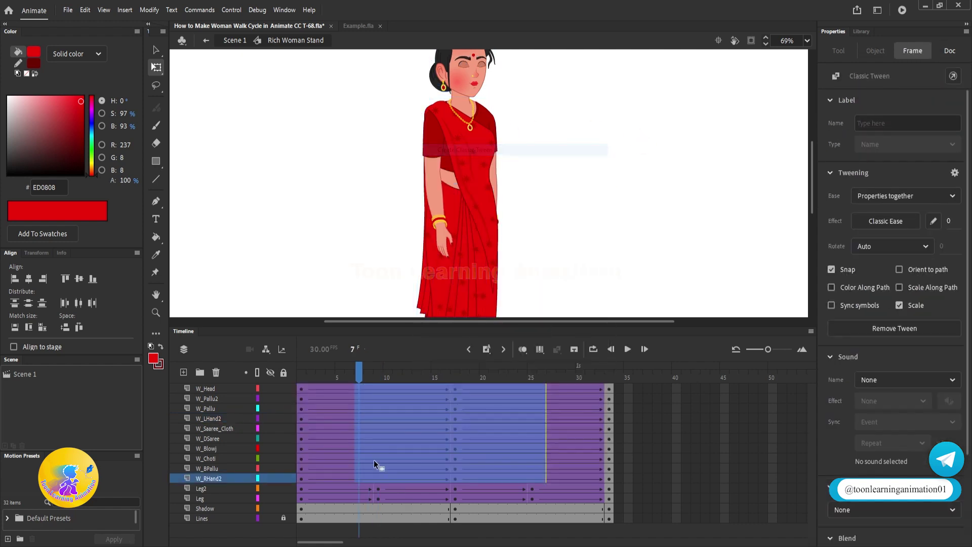
- Insert keyframes on all layers at frames 9 and 25, and delete the Lines layer
left_click(378, 370)
key("F6")
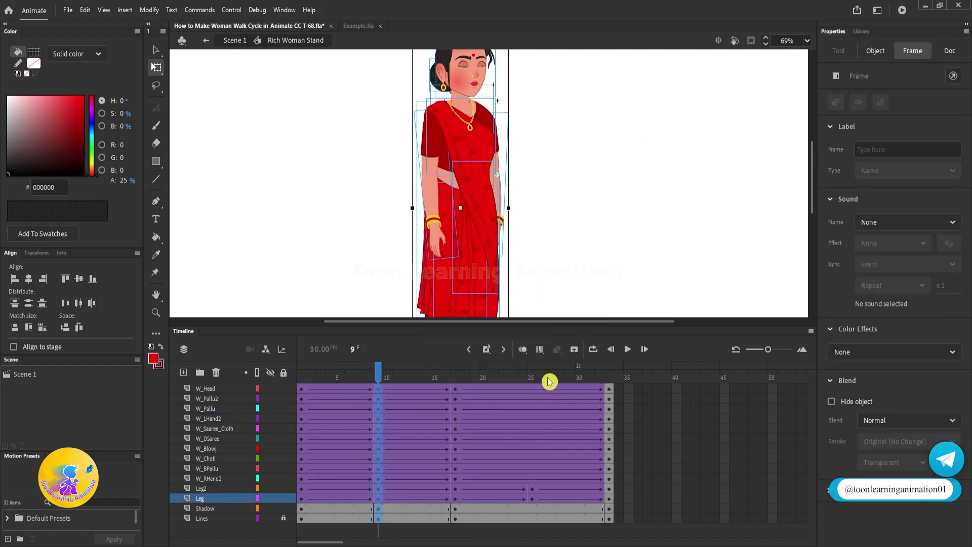
left_click(532, 372)
left_click(619, 250)
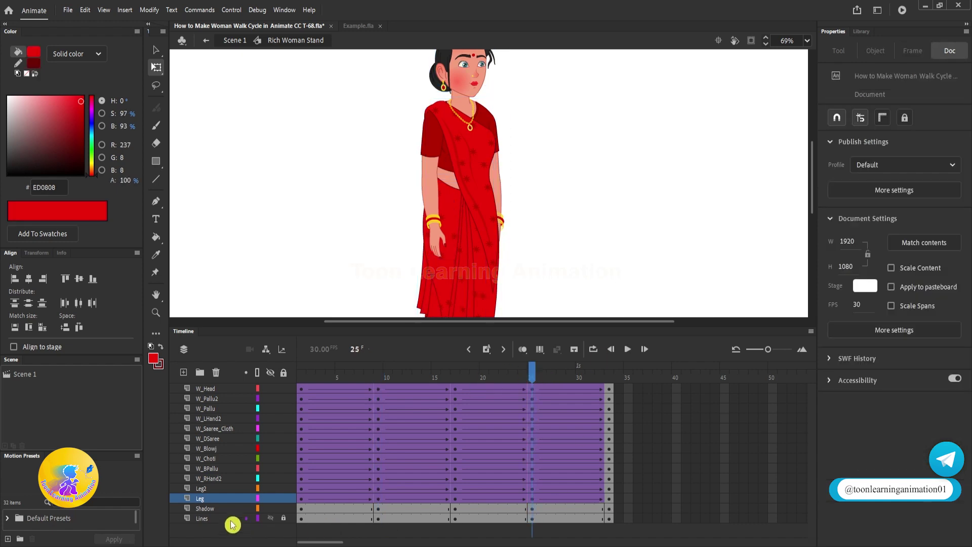
left_click(212, 517)
left_click(216, 373)
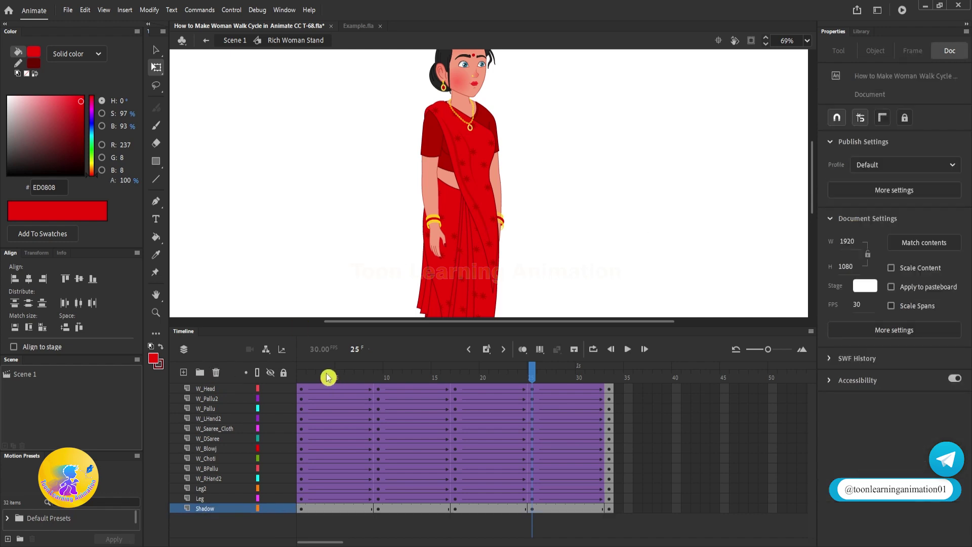
- At frame 9, swing the hanging back pallu on W_BPallu slightly backward, away from the body
left_click_drag(327, 378, 223, 371)
key("ctrl+minus")
key("ctrl+minus")
scroll(532, 208, "up", 2)
left_click_drag(329, 378, 376, 403)
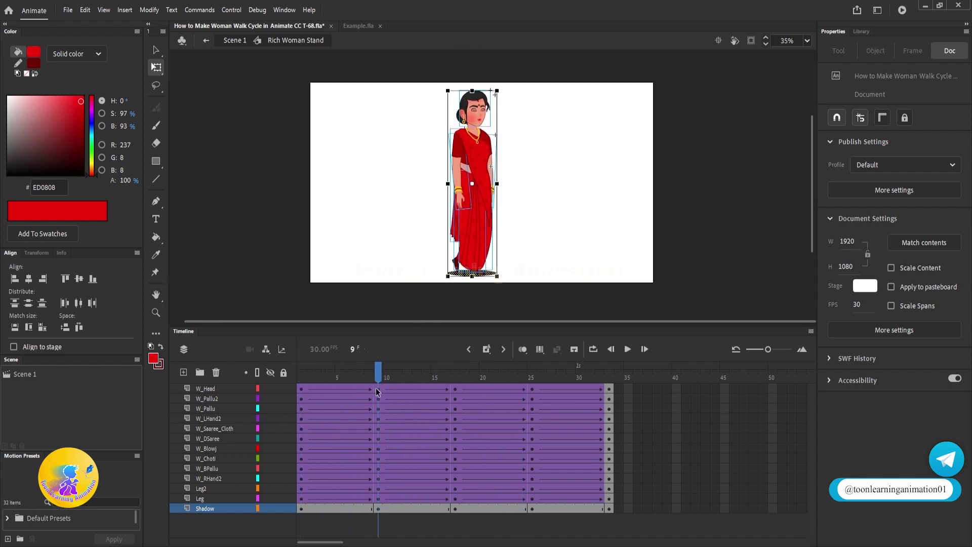
scroll(439, 212, "up", 4)
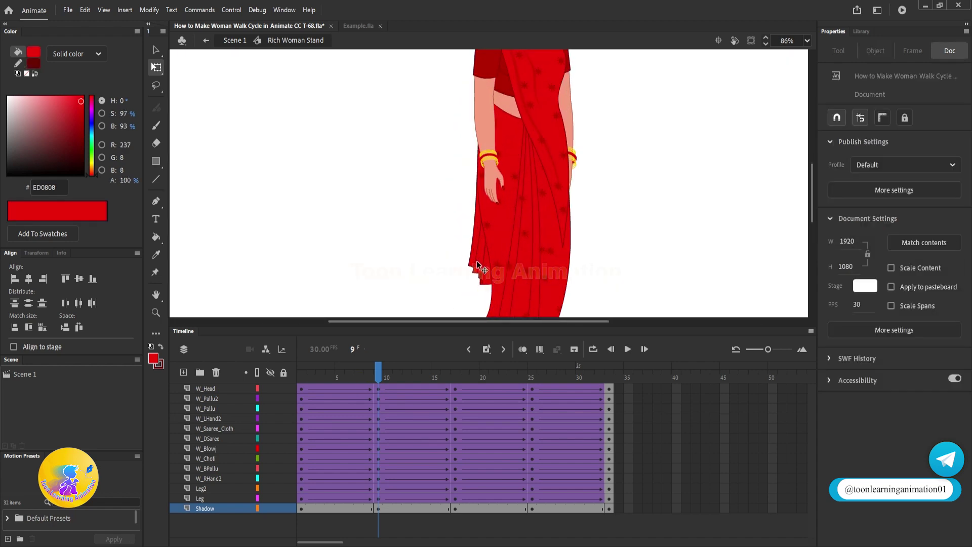
left_click(476, 260)
left_click_drag(465, 288, 452, 290)
- Try to swing the W_BPallu piece slightly backward at frame 25
left_click(535, 378)
left_click(635, 205)
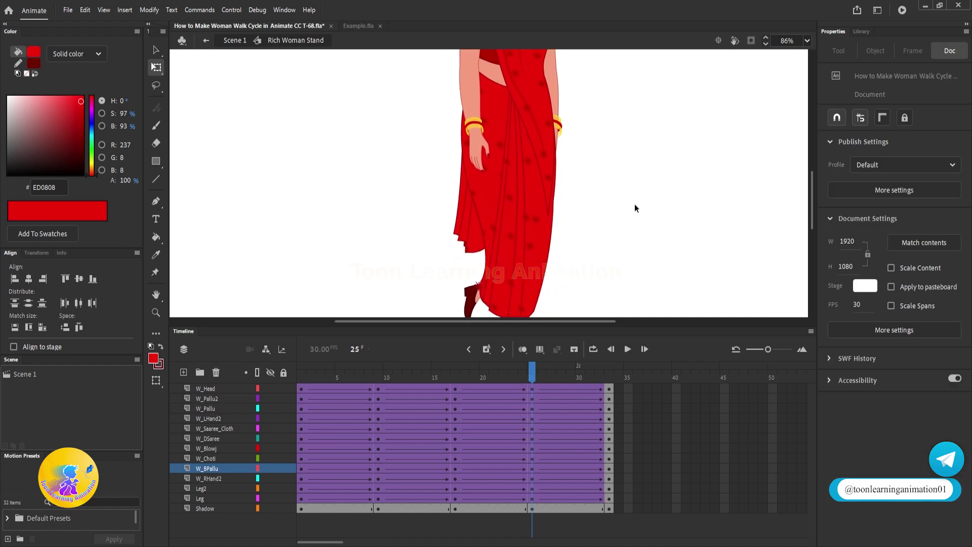
left_click(468, 237)
left_click_drag(443, 257, 438, 259)
left_click_drag(322, 375, 445, 381)
key("ctrl+z")
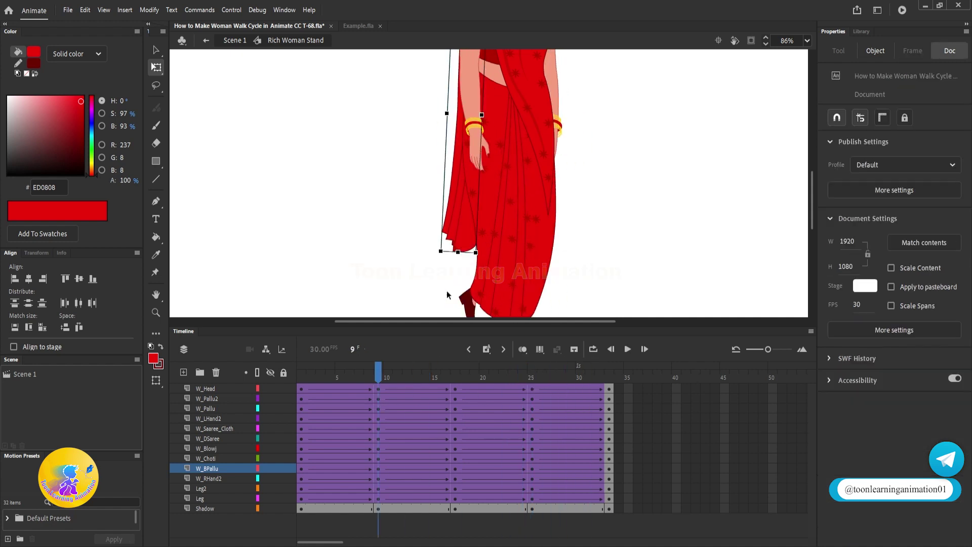
- Reduce the backward swing of the W_BPallu piece at frame 9, and compare it with the pose at frame 25
left_click(440, 251)
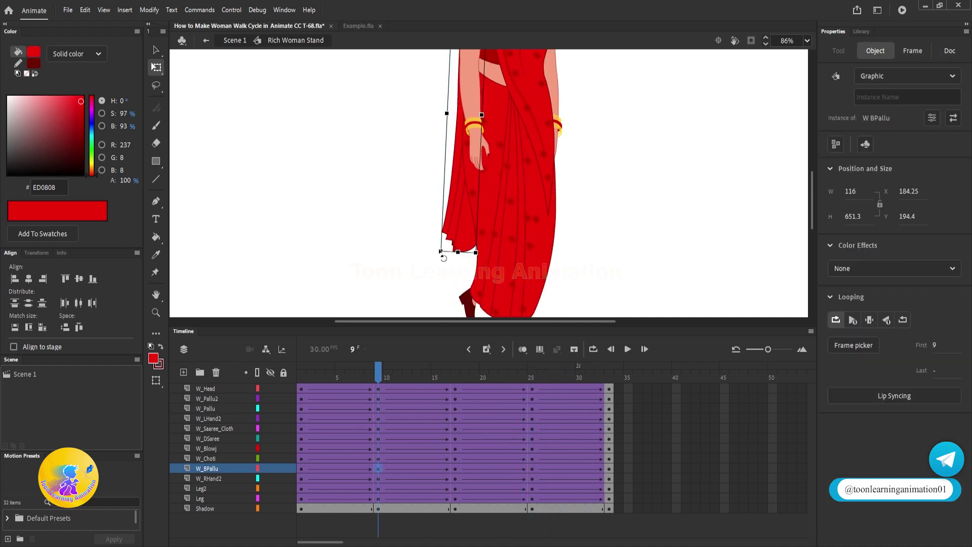
left_click_drag(440, 251, 444, 255)
left_click(534, 380)
left_click(439, 252)
left_click_drag(354, 372, 299, 426)
left_click(381, 378)
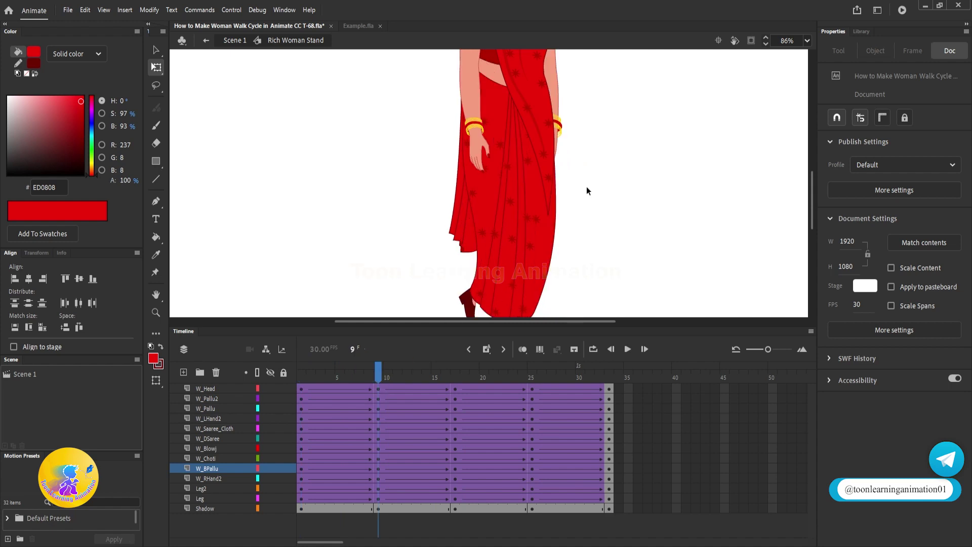
- At frame 9, tilt the head and hair bun (W_Head and W_Choti) together slightly forward around the neck
scroll(588, 186, "down", 3)
left_click_drag(649, 152, 629, 209)
mouse_move(378, 381)
left_mouse_down()
mouse_move(328, 379)
mouse_move(386, 380)
mouse_move(377, 382)
left_mouse_up()
left_click_drag(682, 166, 656, 220)
scroll(513, 196, "up", 5)
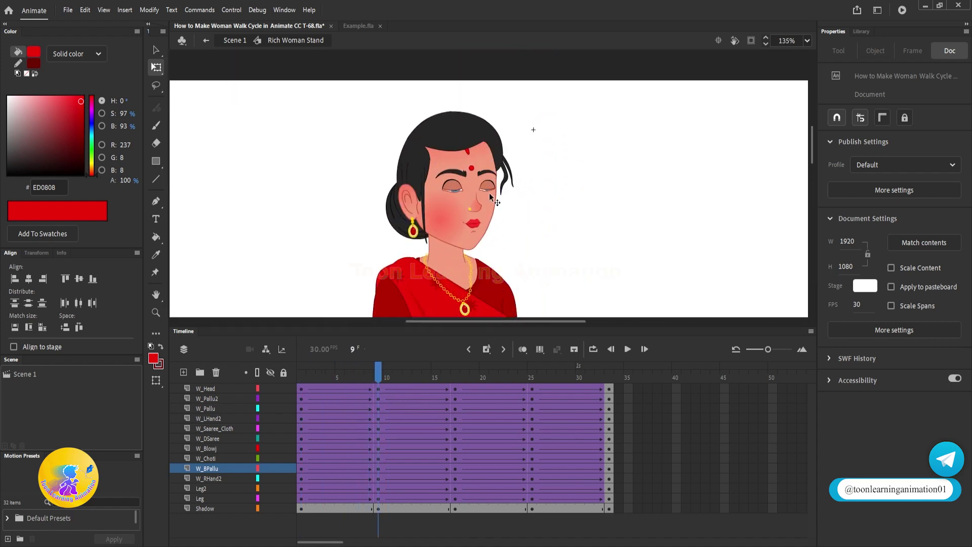
scroll(491, 197, "up", 3)
left_click(490, 198)
left_click(363, 225, "shift")
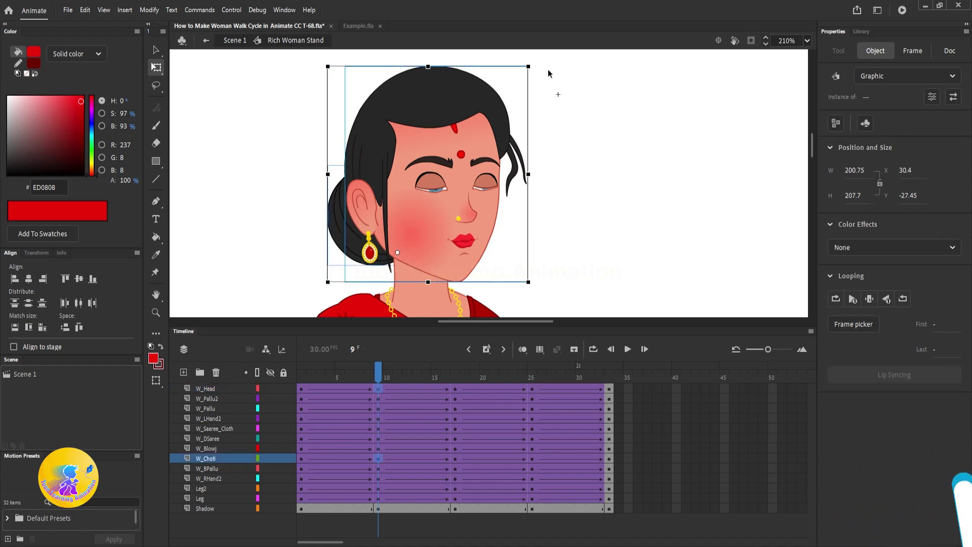
left_click_drag(538, 69, 555, 87)
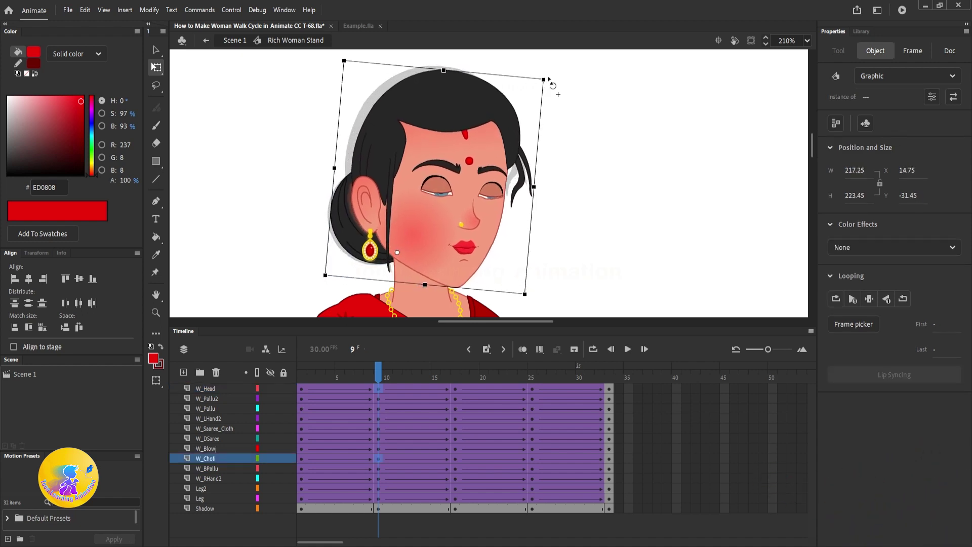
- At frame 25, move the pivot of W_Head and W_Choti to the neck and tilt them forward like frame 9
left_click(535, 377)
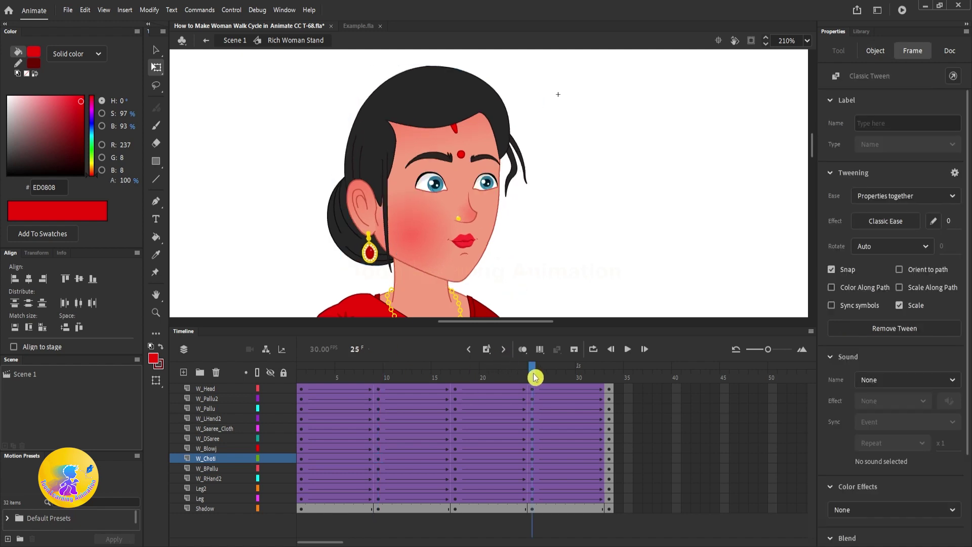
left_click(459, 240)
left_click(343, 248, "shift")
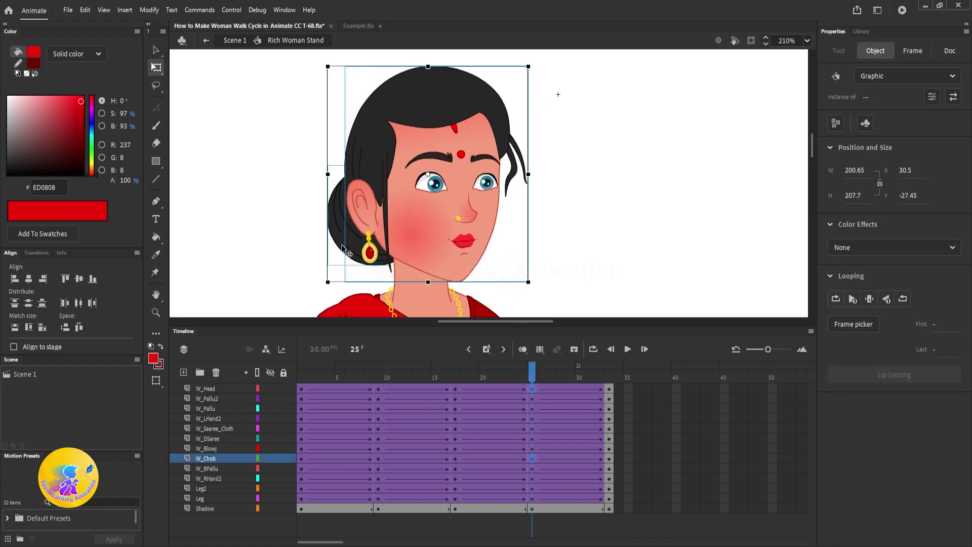
left_click(382, 380)
left_click_drag(429, 174, 408, 260)
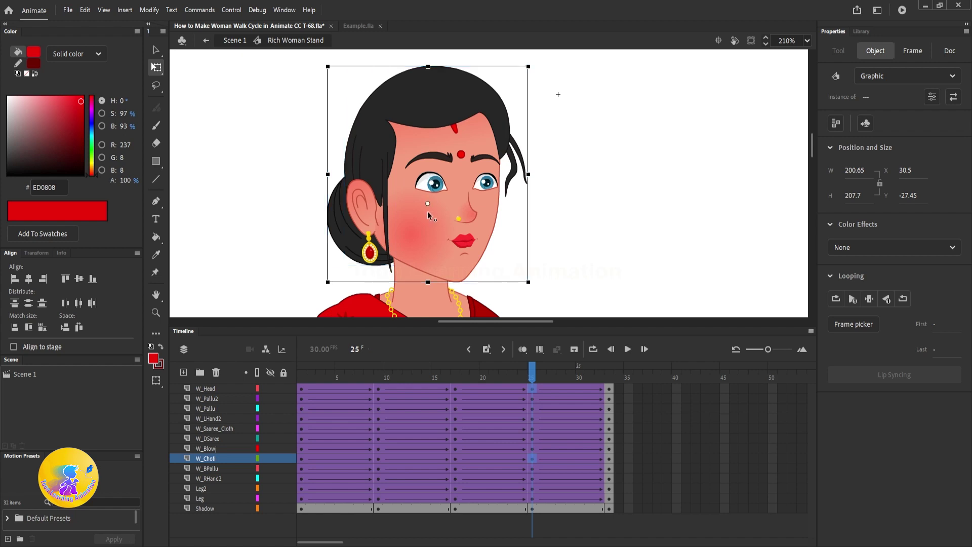
left_click_drag(531, 63, 551, 87)
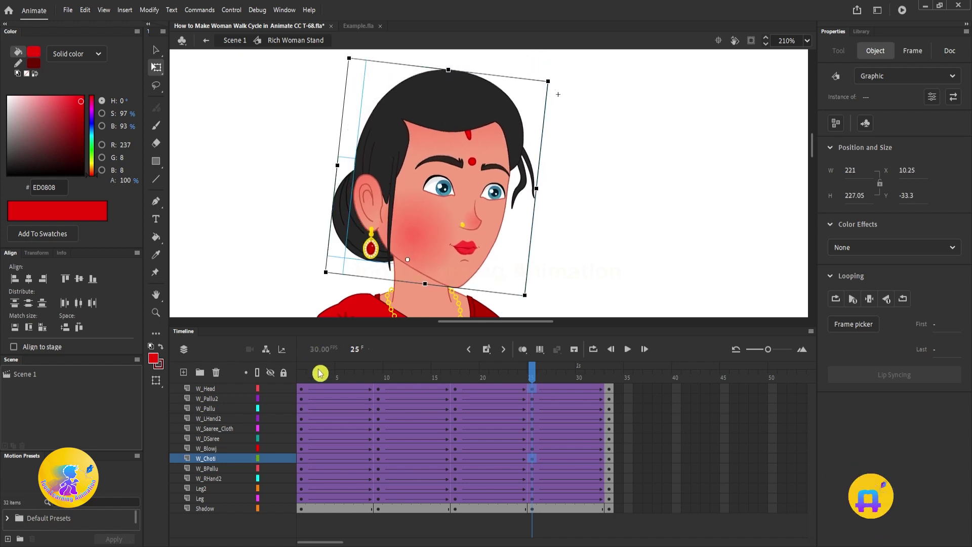
- Preview the head motion, reset the head and bun pivot at the neck, and fine-tune their tilt at frame 25
left_click(358, 393)
left_click_drag(357, 393, 542, 418)
left_click_drag(345, 403, 531, 406)
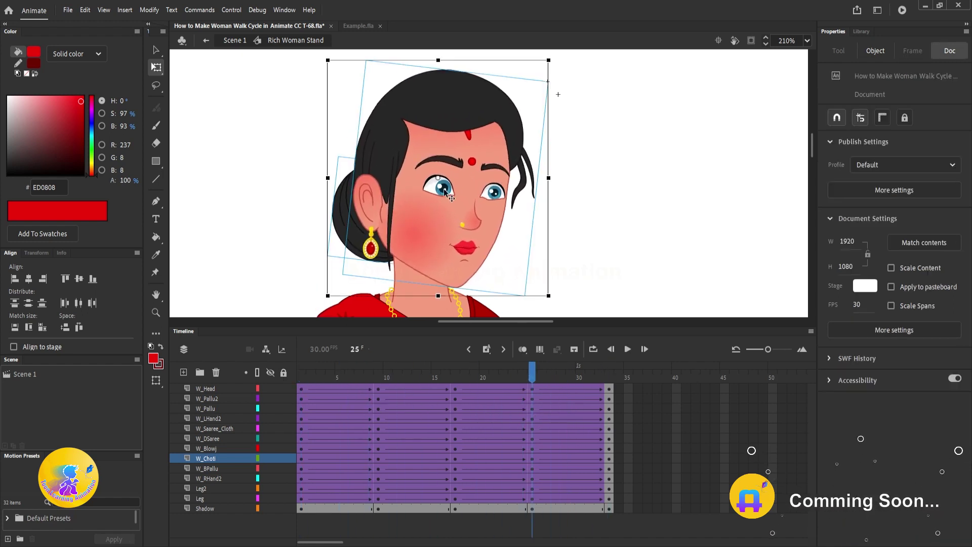
left_click_drag(438, 177, 401, 258)
left_click_drag(561, 285, 562, 294)
scroll(557, 165, "down", 5)
left_click(640, 218)
left_click_drag(651, 238, 630, 176)
- At frame 9, lock the Shadow layer and select the whole figure except the planted front leg
left_click(379, 380)
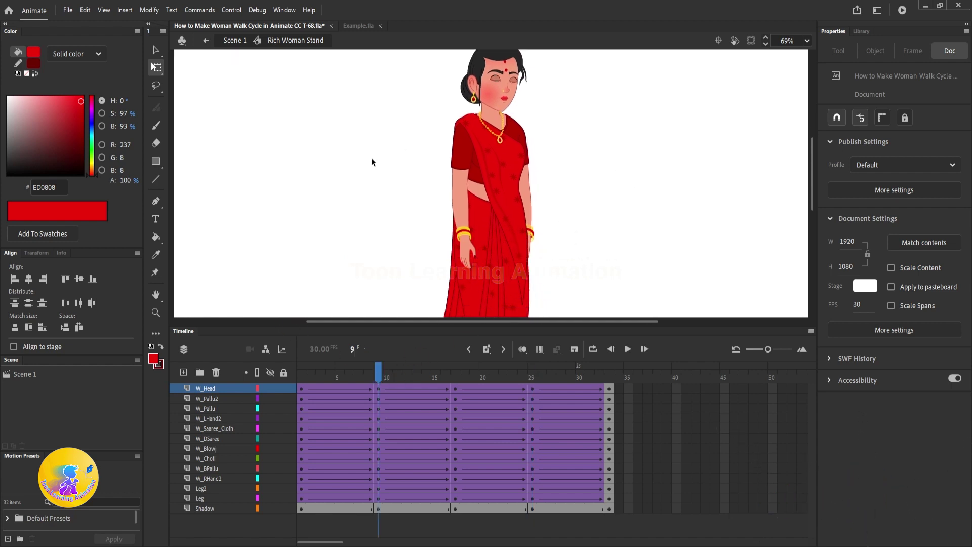
scroll(568, 197, "down", 5)
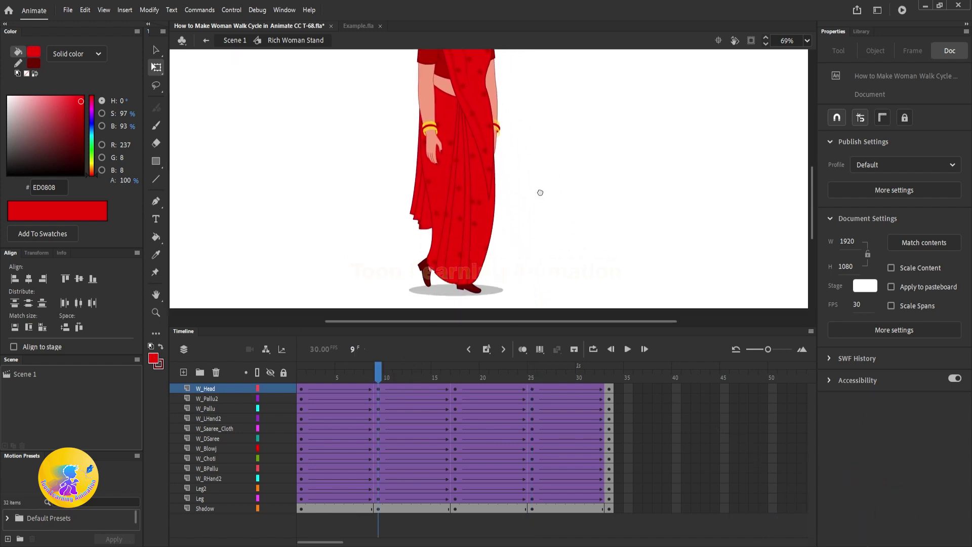
scroll(374, 269, "up", 4)
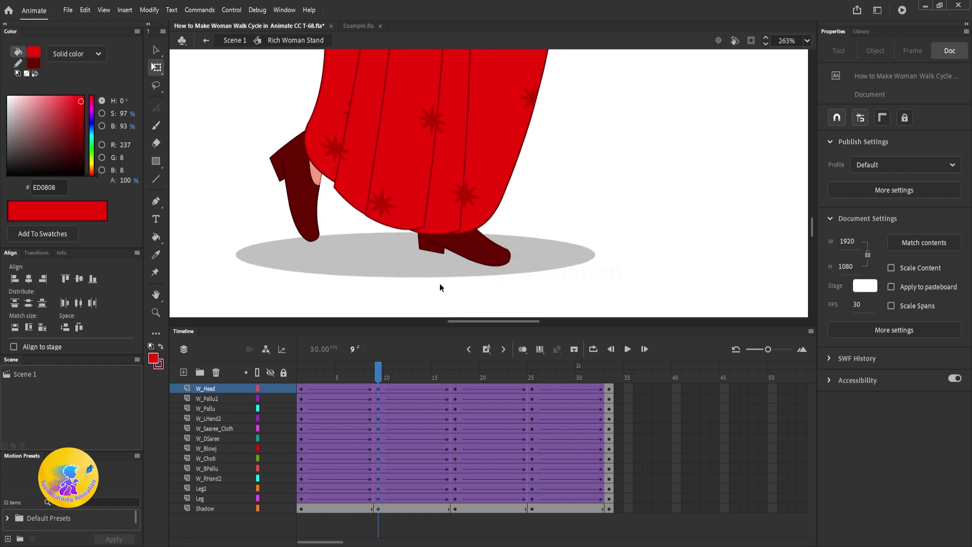
scroll(441, 284, "down", 3)
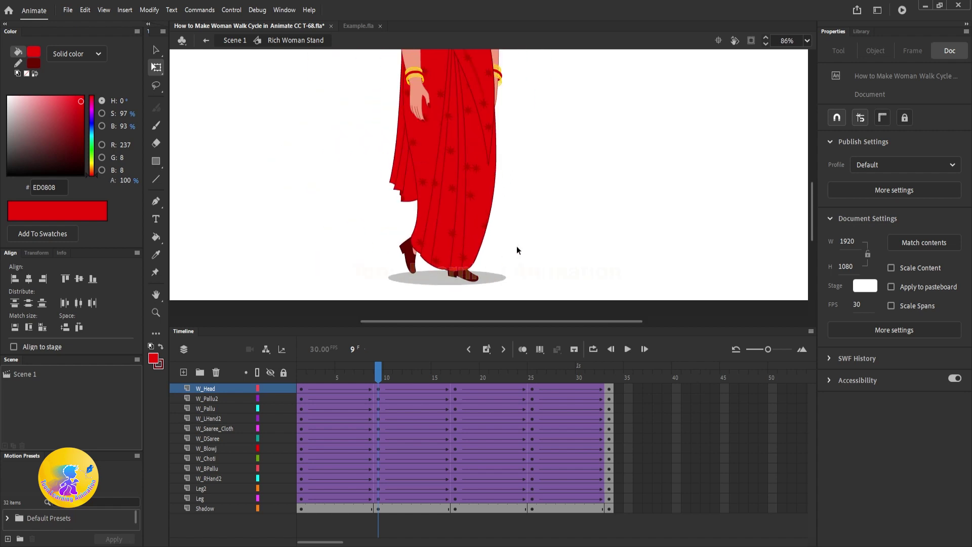
key("ctrl+a")
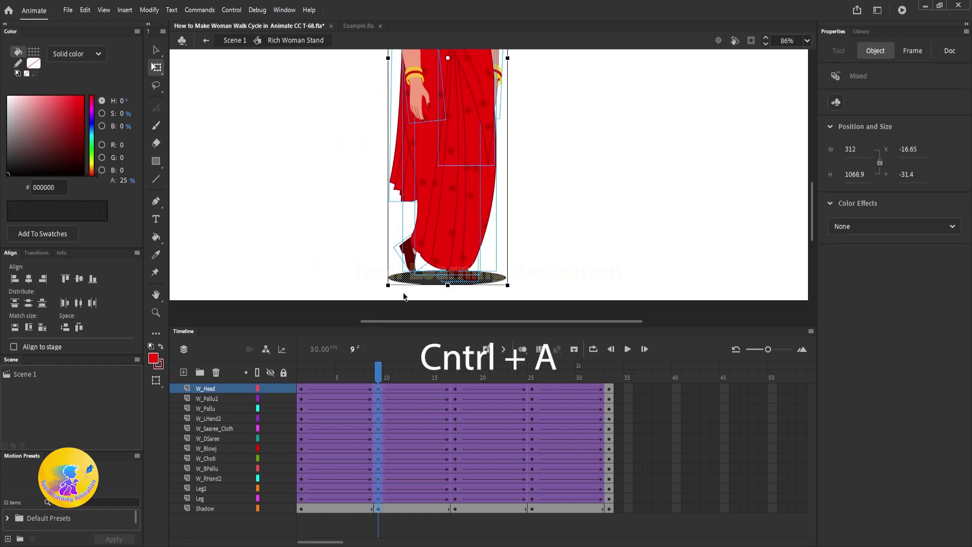
left_click(284, 509)
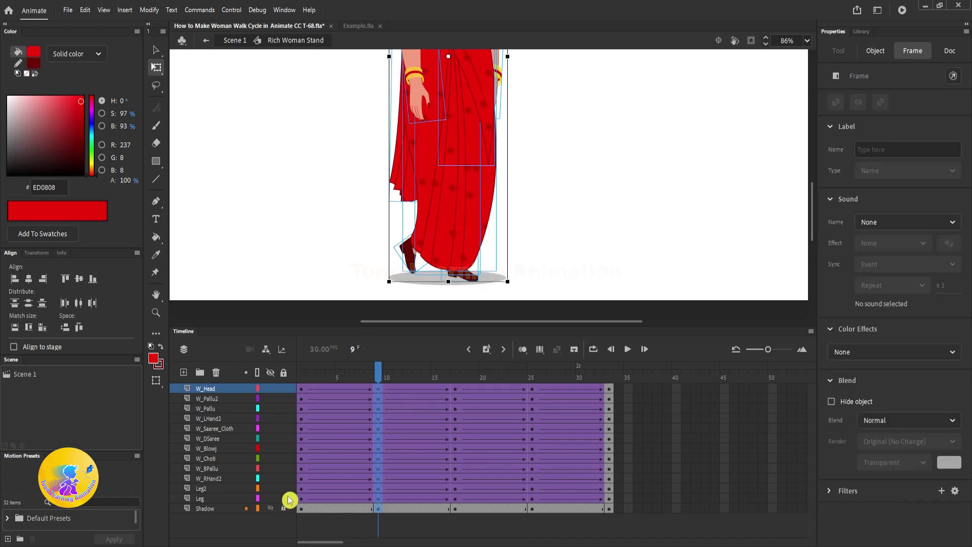
scroll(476, 277, "up", 4)
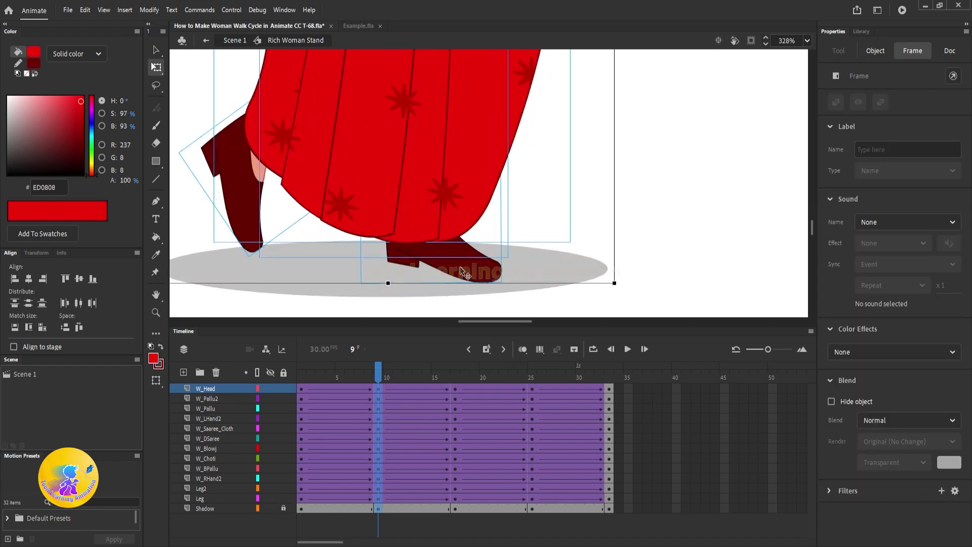
left_click(477, 277)
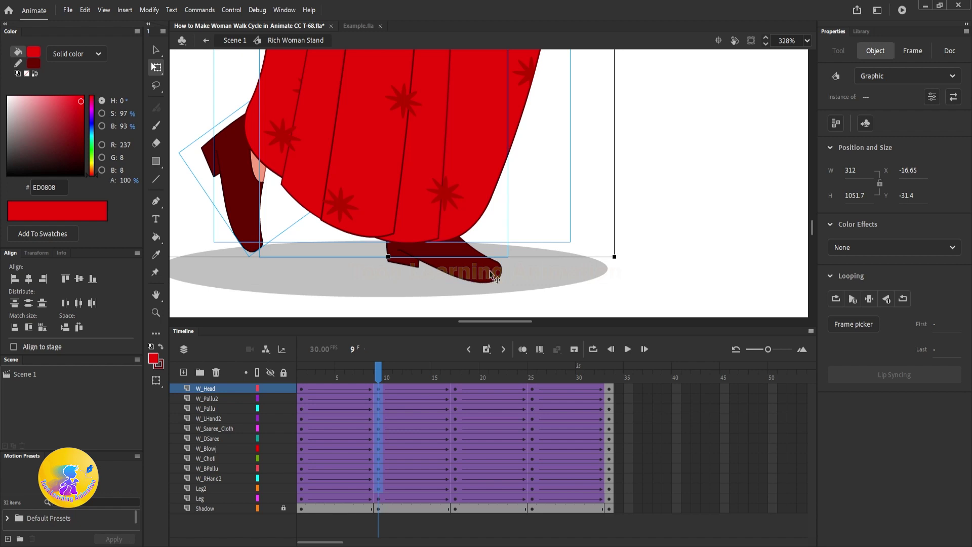
scroll(490, 274, "down", 6)
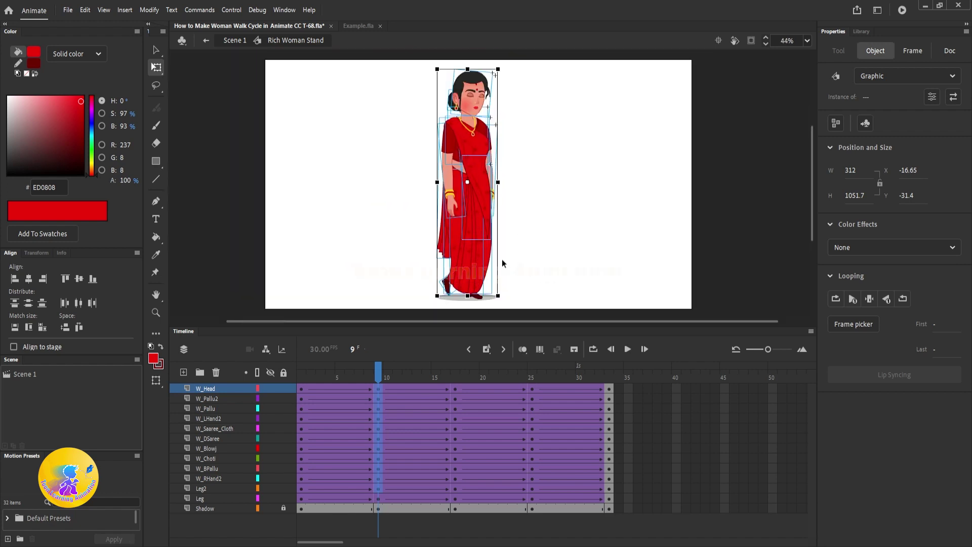
key("shift+Up")
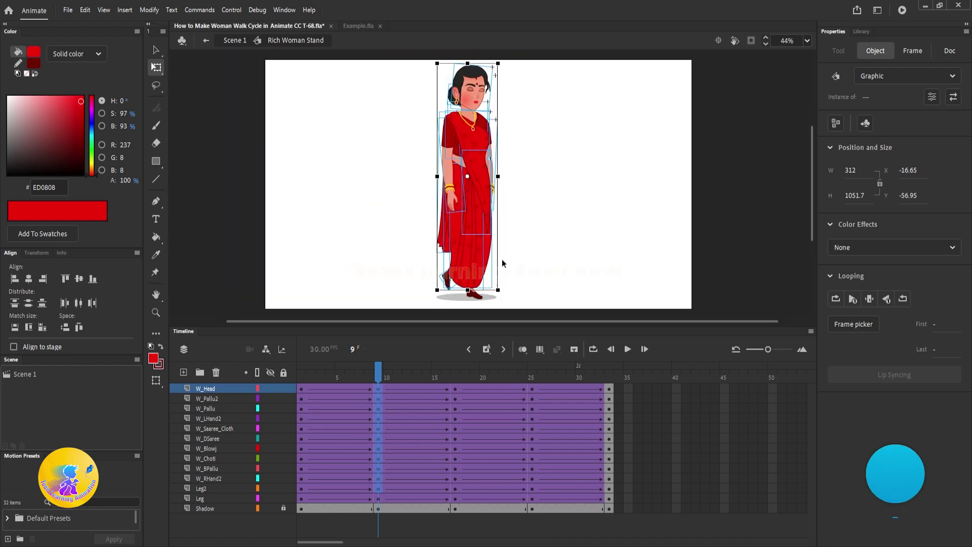
key("ctrl+z")
scroll(488, 286, "up", 3)
scroll(499, 248, "down", 3)
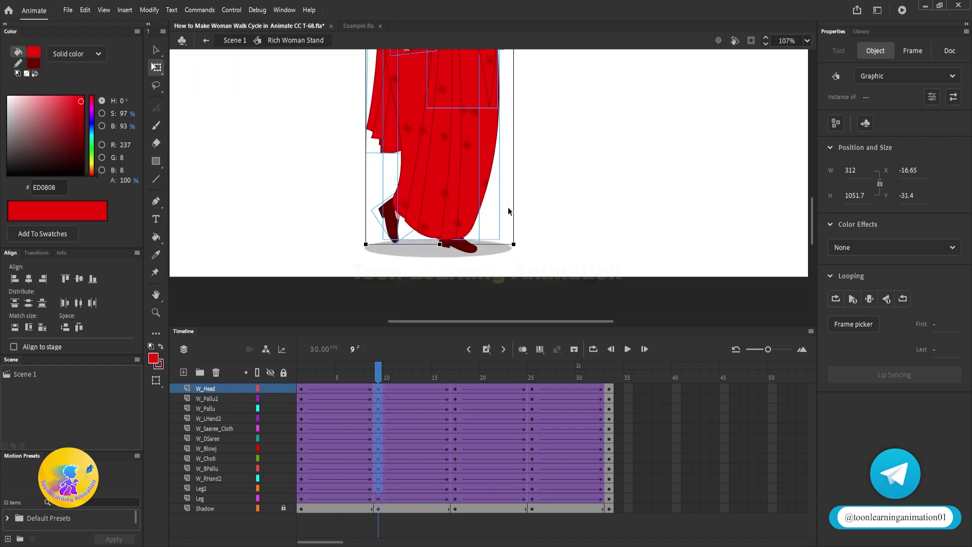
- Raise the selected body parts at frame 9 to Y -46.25, leaving the planted foot on the ground
key("shift+Up")
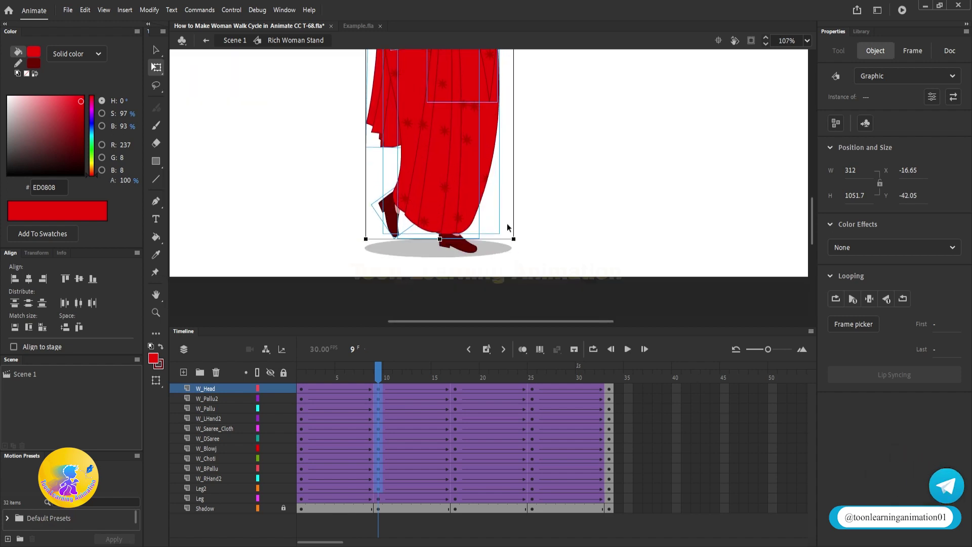
key("Up")
key("Up")
key("Up")
key("Up")
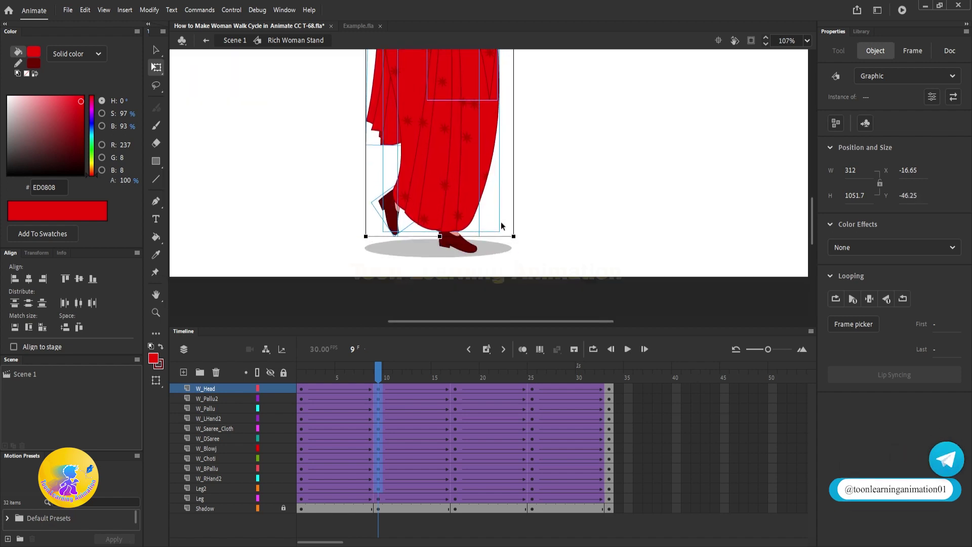
- At frame 25, select everything except the planted front leg and raise it to Y -46.65
left_click(537, 380)
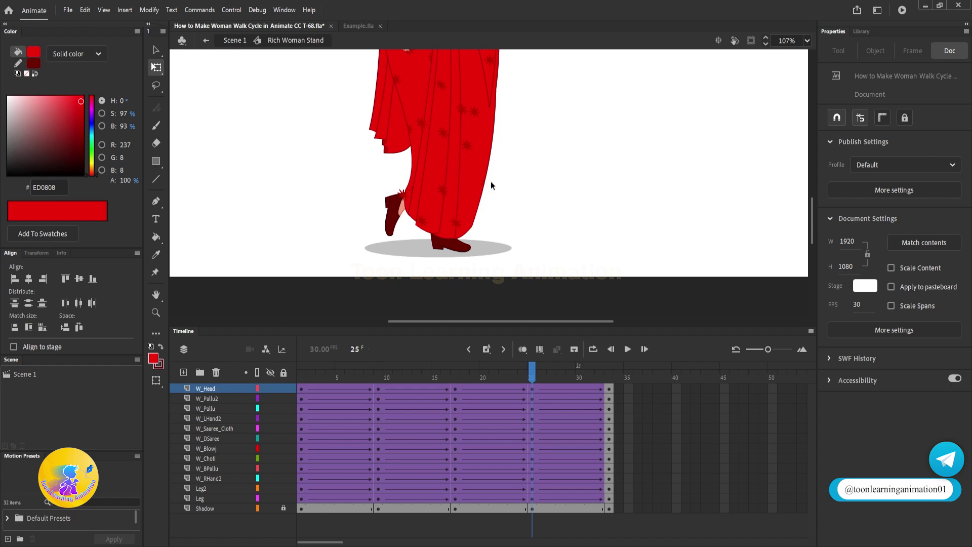
key("ctrl+a")
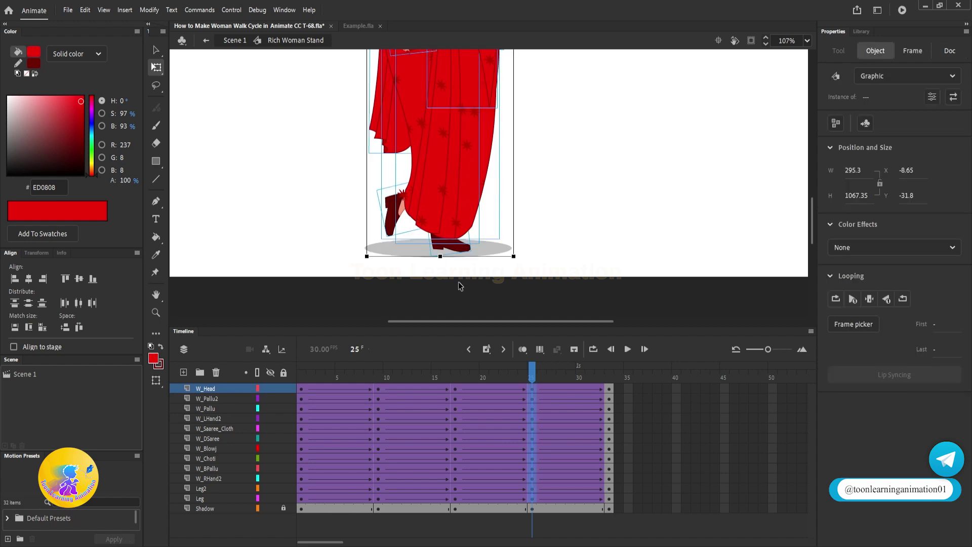
left_click(462, 248, "shift")
key("shift+Up")
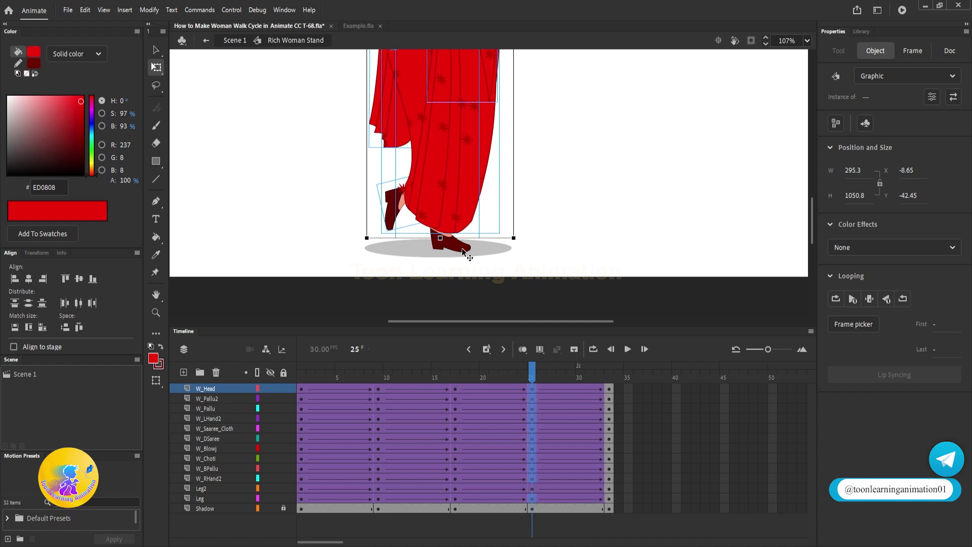
key("Up")
key("Up")
key("Up")
key("Up")
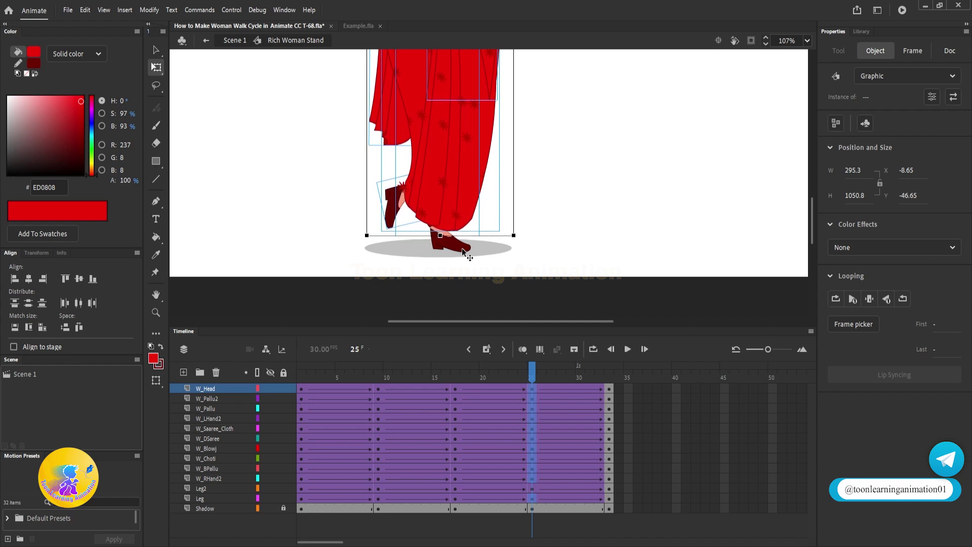
- Play the walk cycle from frame 1 to check the body's rise and the head tilt
scroll(503, 256, "down", 5)
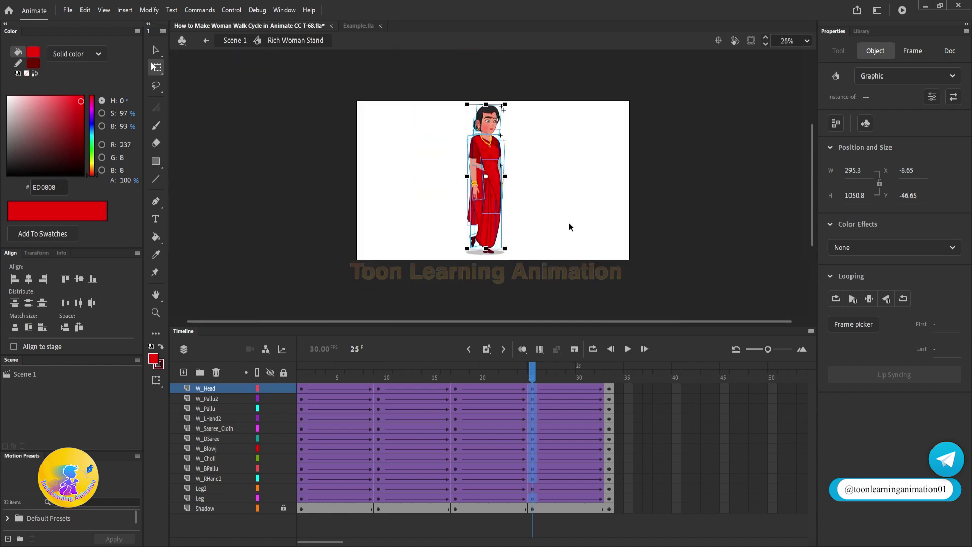
left_click(569, 223)
scroll(540, 233, "up", 2)
left_click_drag(527, 370, 214, 358)
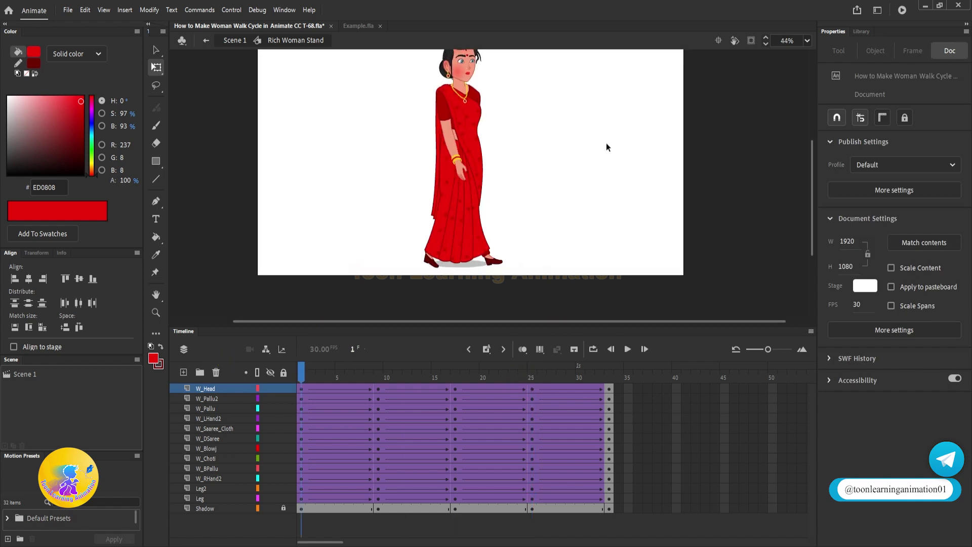
scroll(563, 189, "up", 1)
scroll(600, 204, "down", 1)
key("Return")
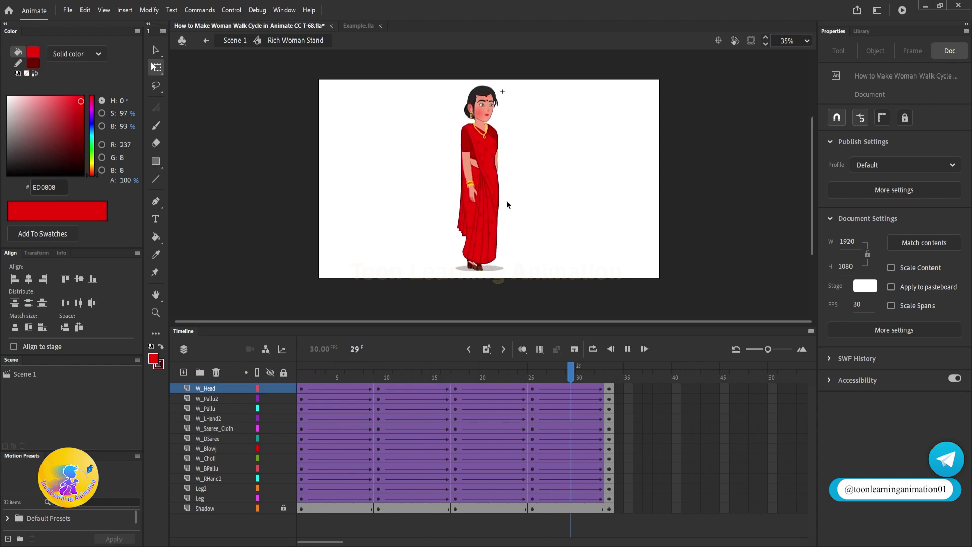
key("Return")
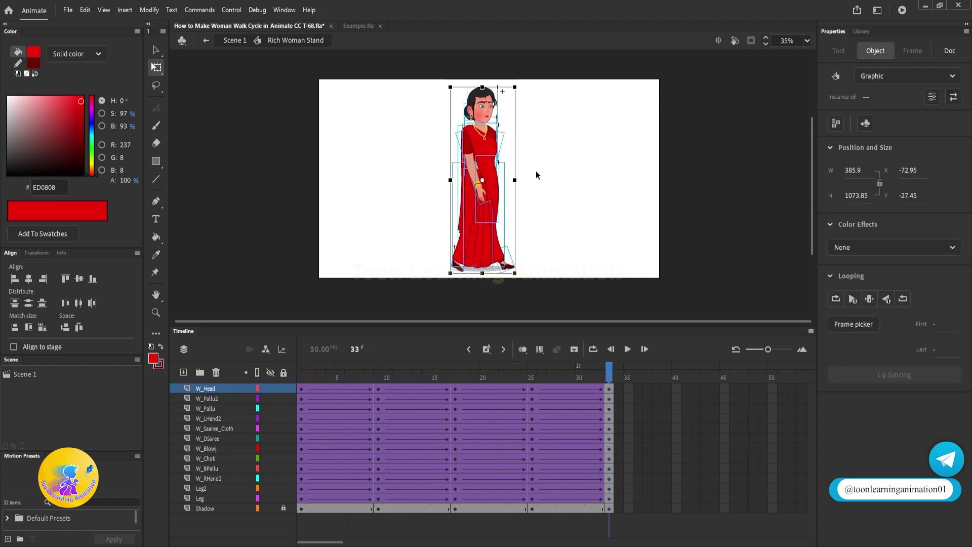
- Replay the walk cycle to review the arm and body motion over all 33 frames
key("Return")
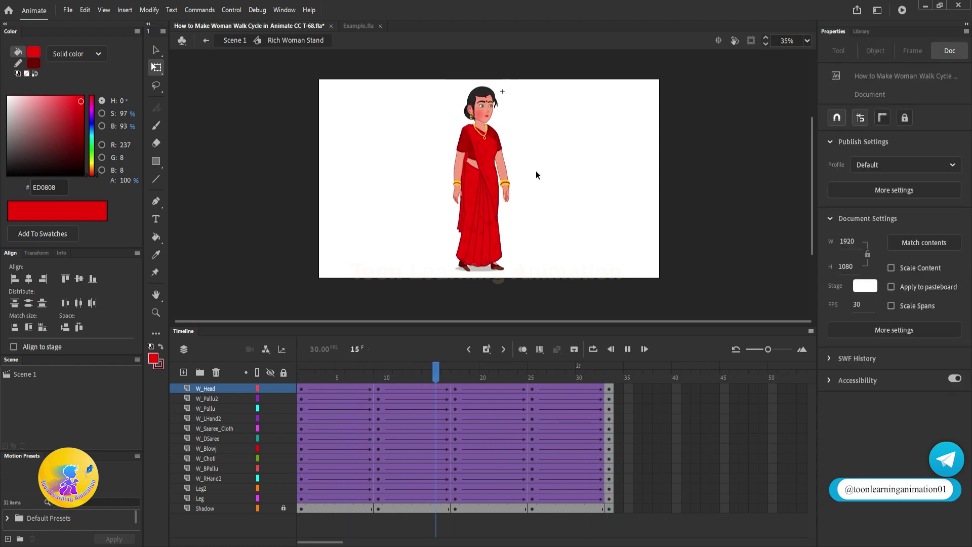
key("Return")
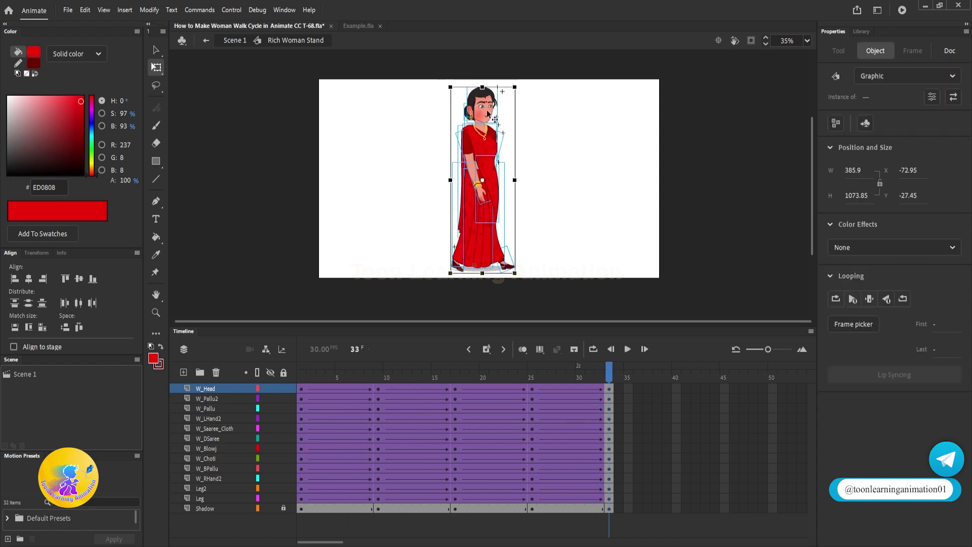
key("Return")
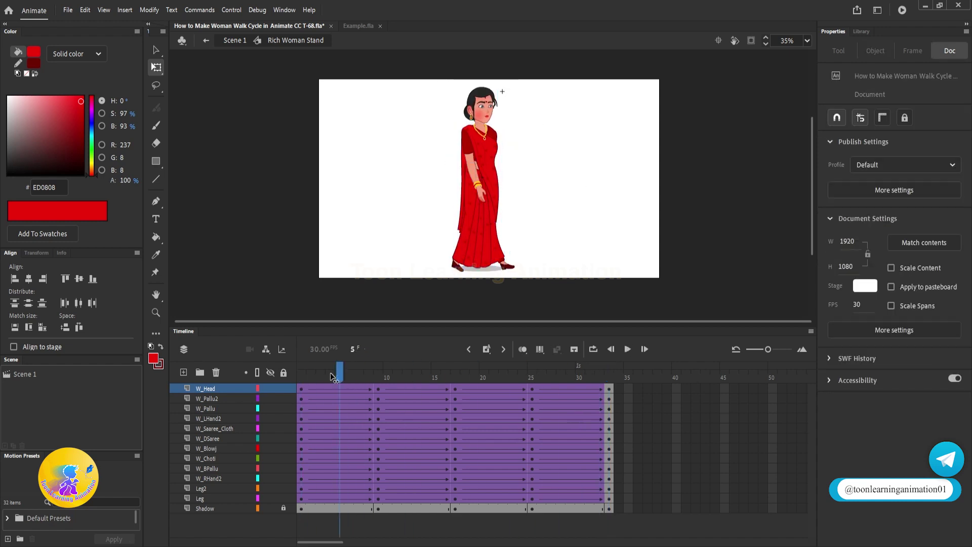
- Inside the near arm's WHand symbol, add keyframes on the WH2 and WH1 layers at frames 33, 17, 9 and 25
scroll(541, 159, "up", 3)
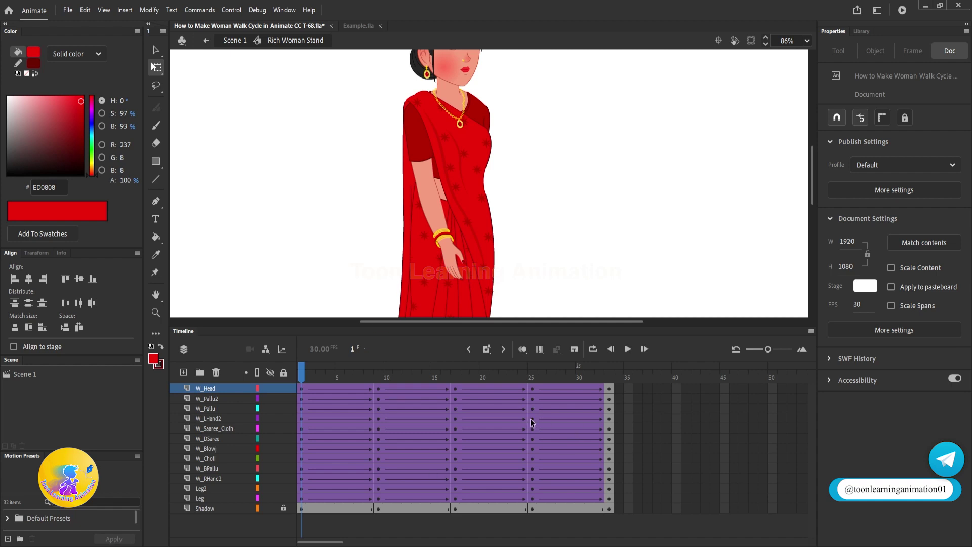
double_click(447, 251)
left_click(616, 389)
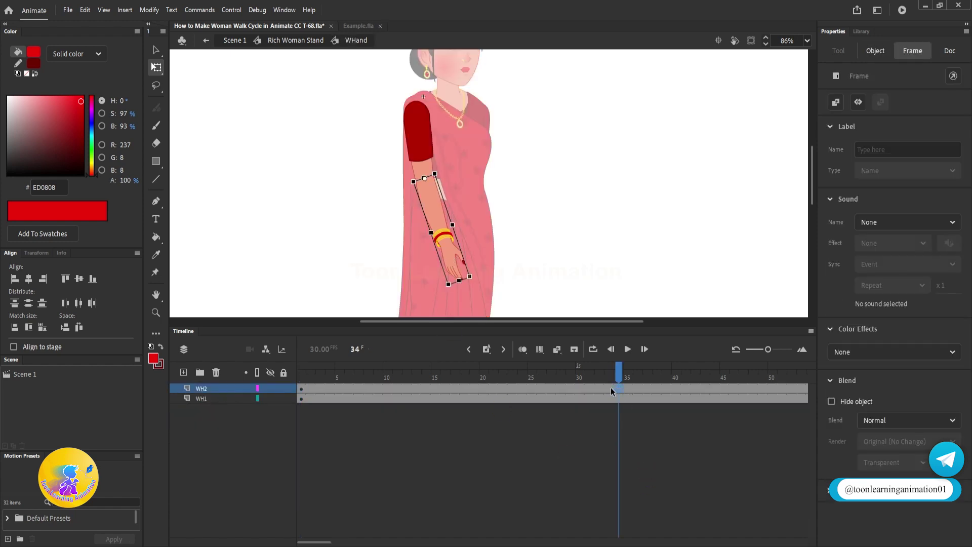
left_click_drag(610, 388, 607, 412)
key("F6")
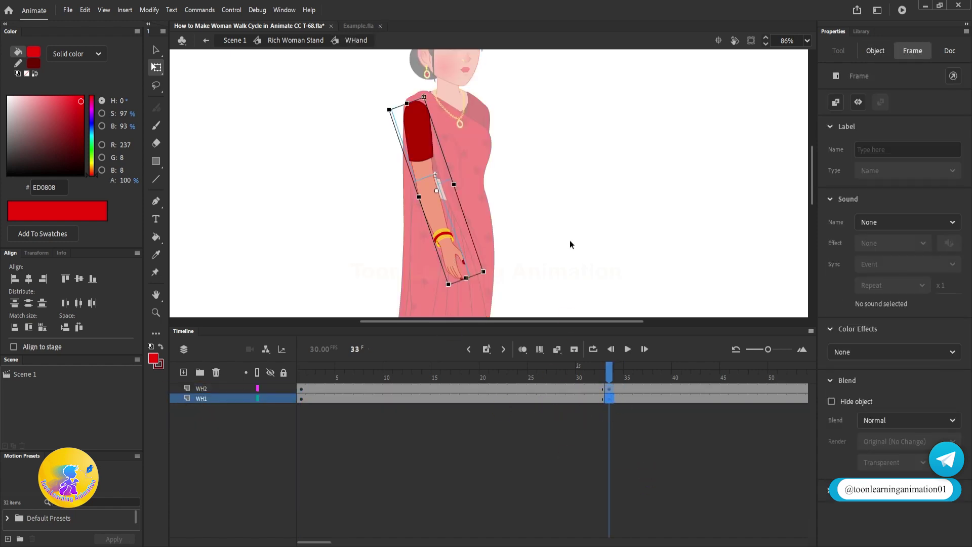
left_click_drag(463, 389, 459, 407)
key("F6")
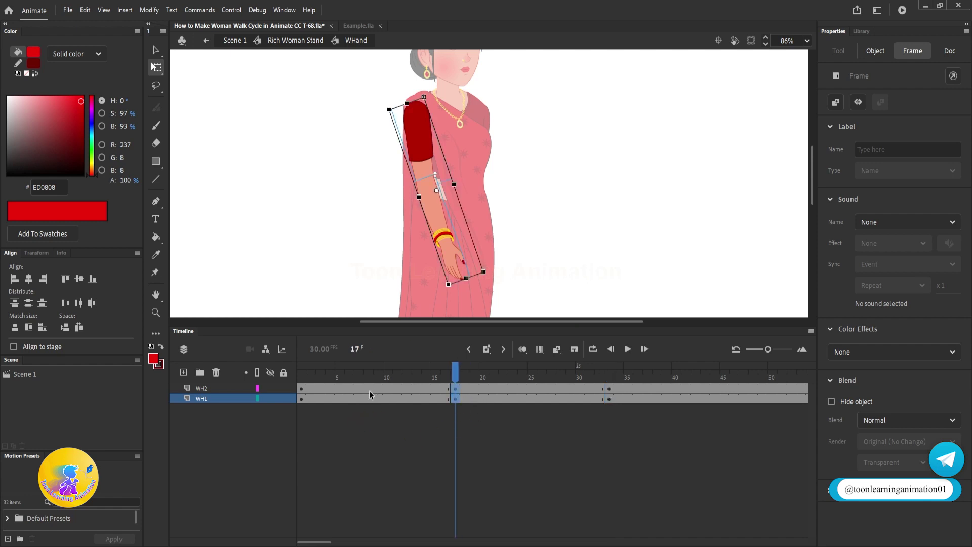
mouse_move(367, 390)
left_mouse_down()
mouse_move(368, 408)
mouse_move(376, 404)
left_mouse_up()
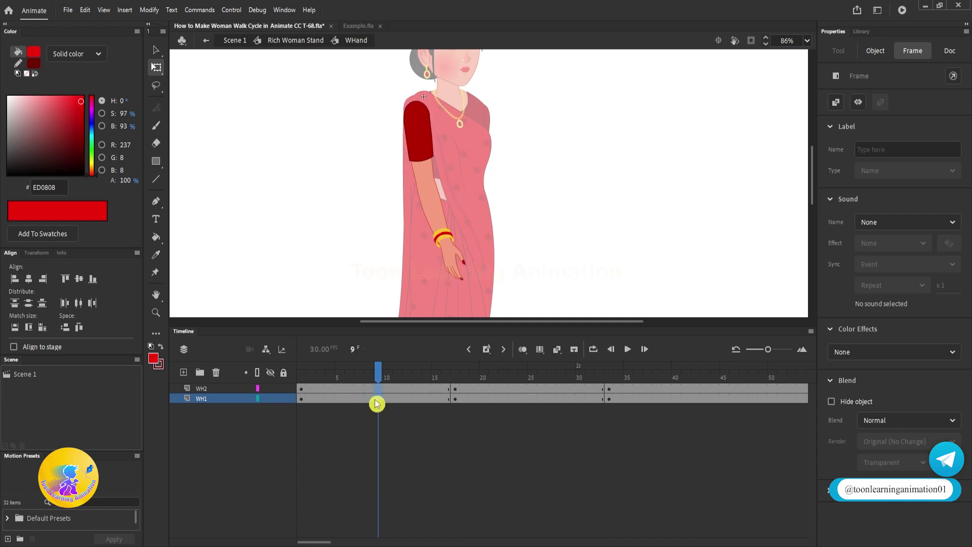
key("F6")
left_click_drag(538, 388, 532, 398)
key("F6")
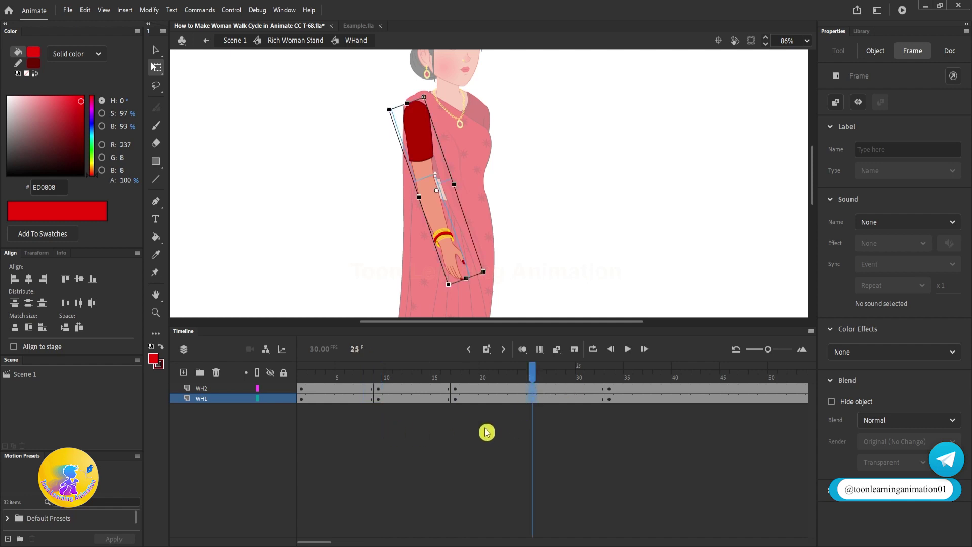
- Bend the WH2 forearm forward about the elbow at frame 1 and copy that keyframe to frame 33
left_click_drag(380, 378, 284, 371)
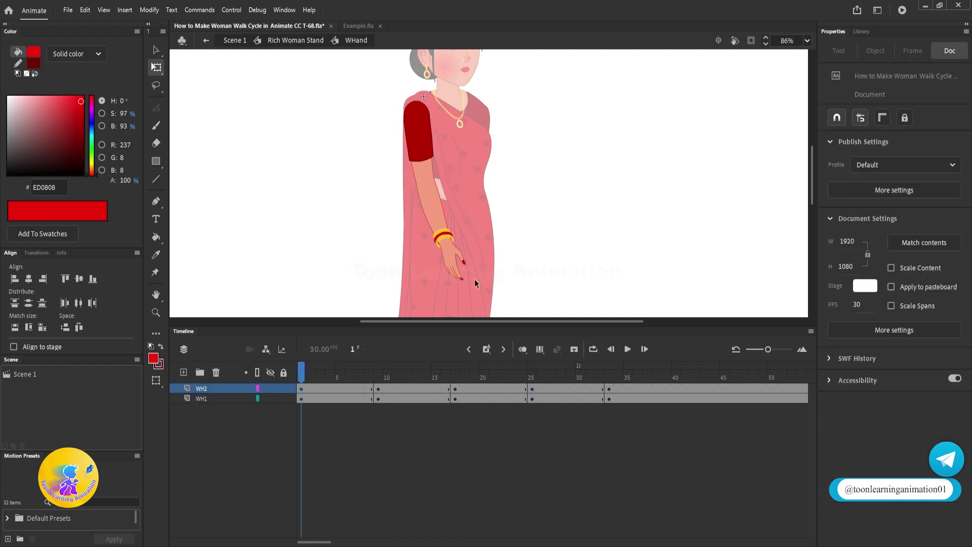
left_click(464, 266)
left_click_drag(480, 275, 514, 241)
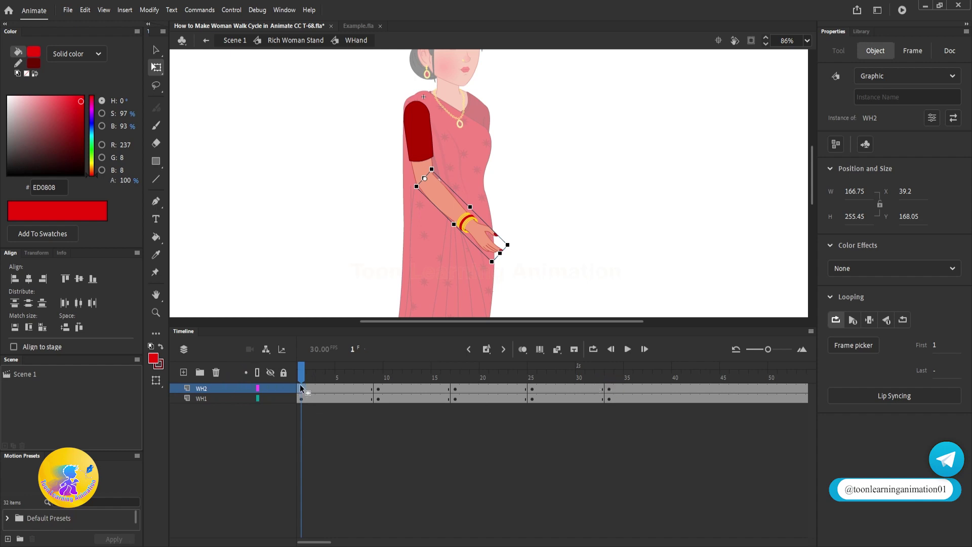
left_click_drag(301, 389, 317, 394)
left_click(608, 390)
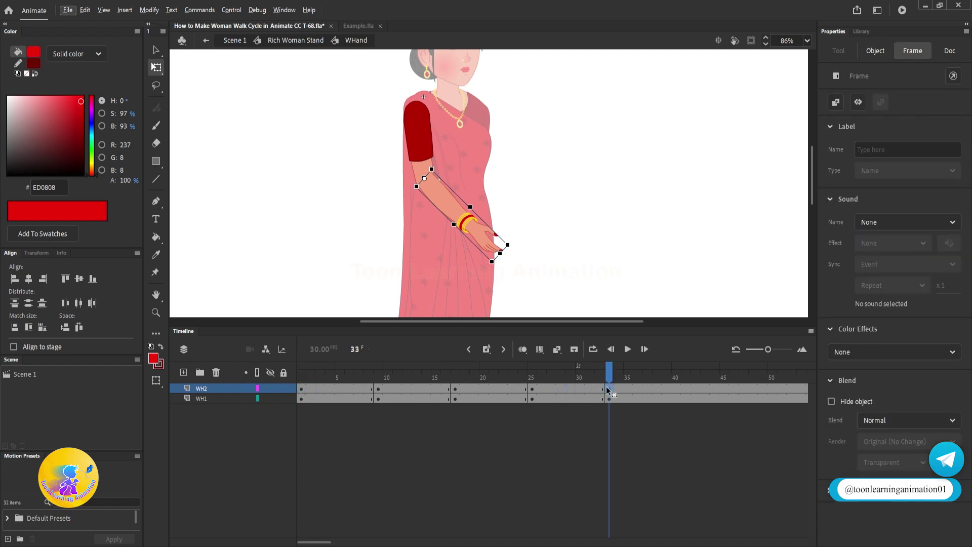
- Create classic tweens between all the WH2 forearm keyframes from frame 1 to frame 33
right_click(359, 393)
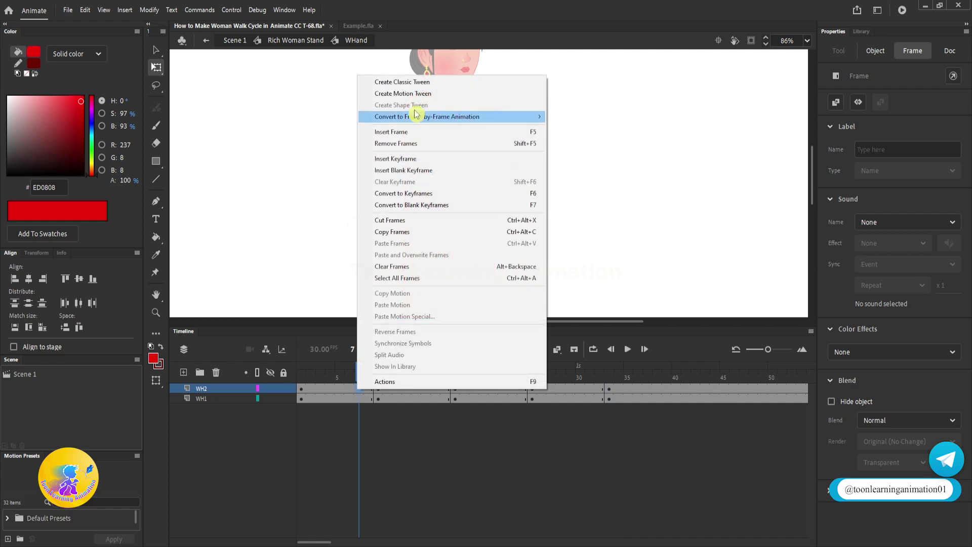
left_click(400, 82)
right_click(387, 391)
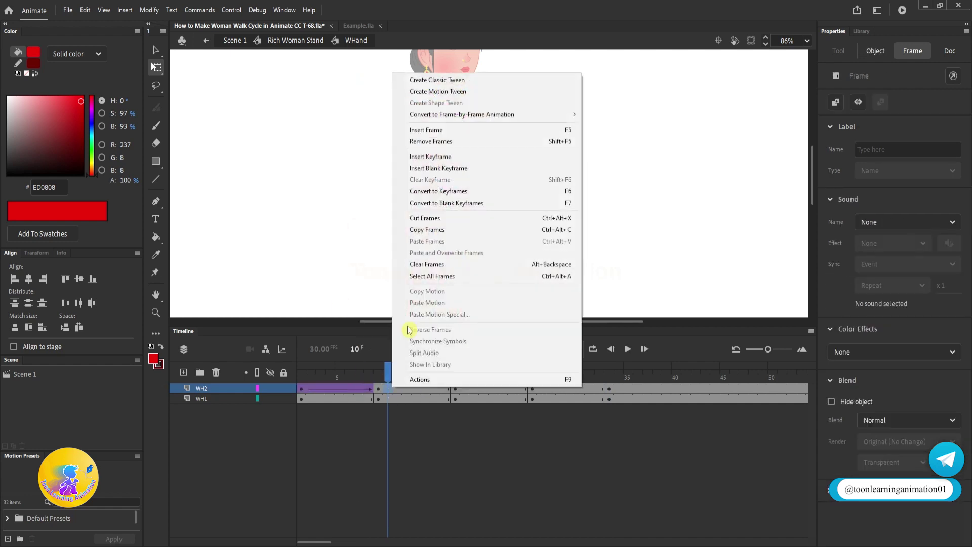
left_click(428, 79)
left_click_drag(548, 389, 493, 389)
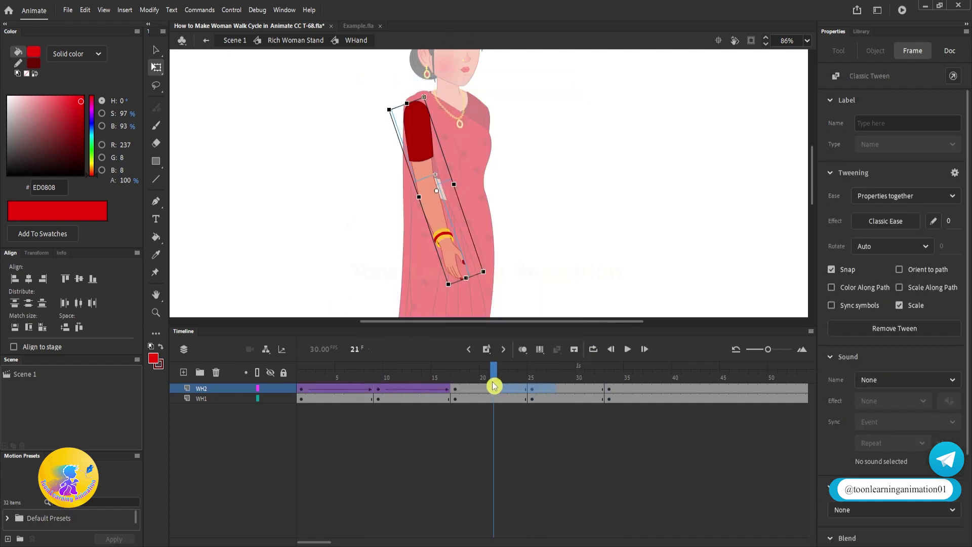
right_click(499, 389)
left_click(572, 77)
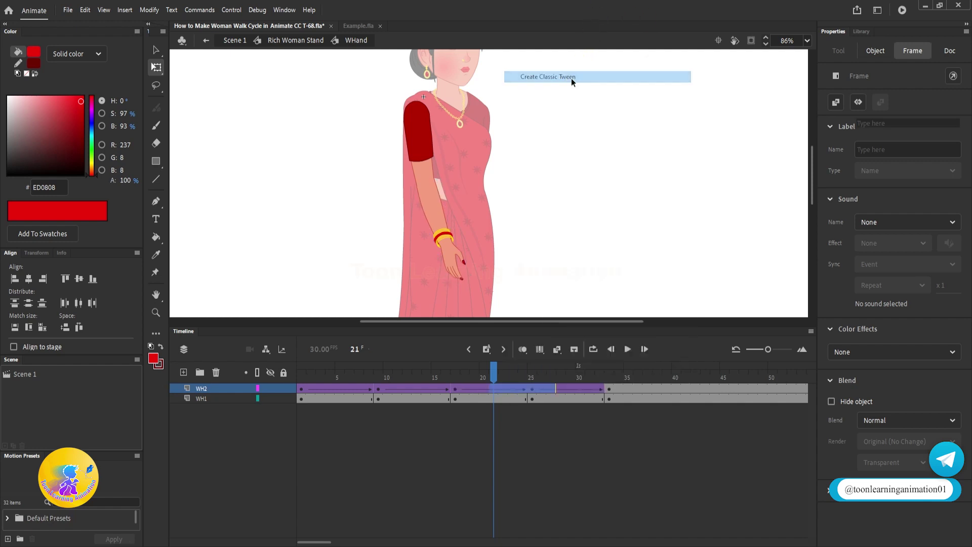
- Scrub the walk cycle to review the forearm bend, and rotate the WH2 forearm back down at frame 33
double_click(606, 189)
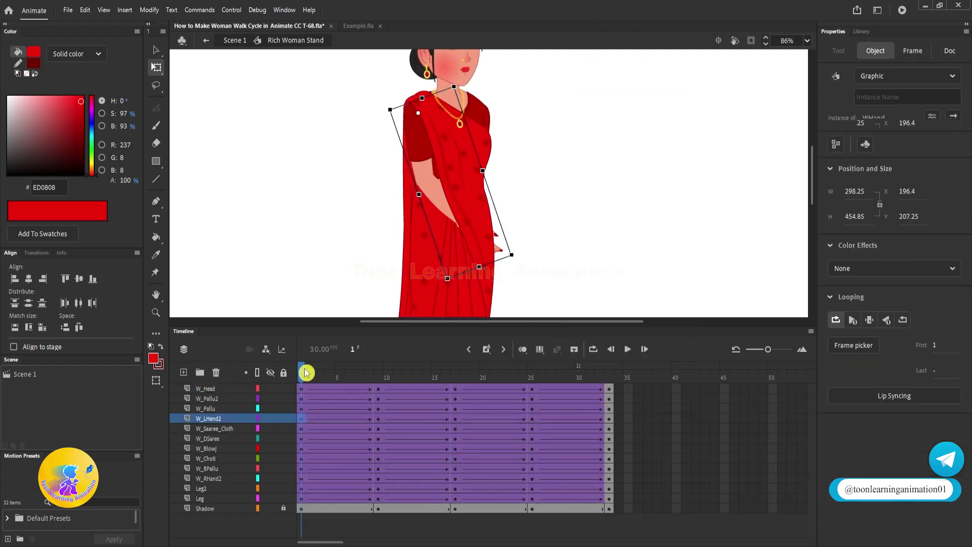
left_click_drag(306, 374, 636, 409)
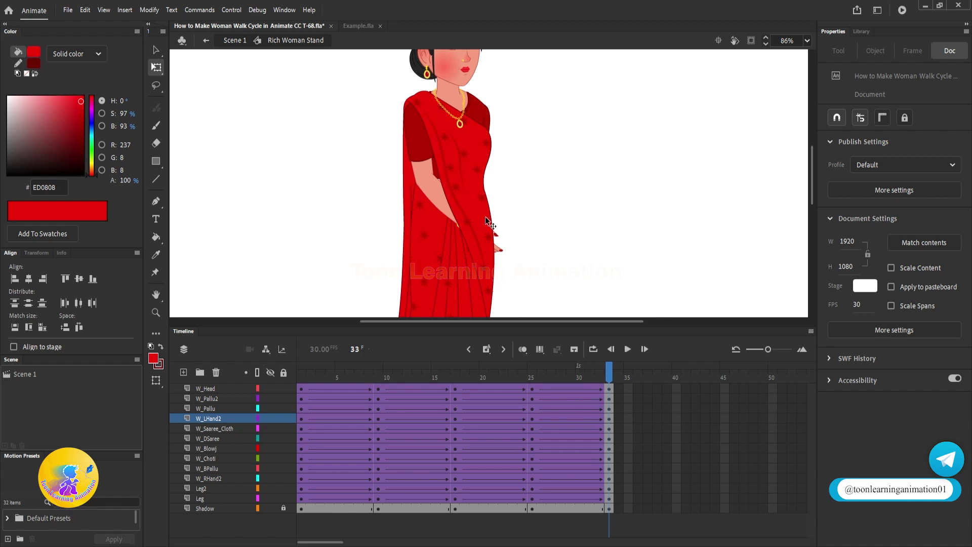
double_click(500, 249)
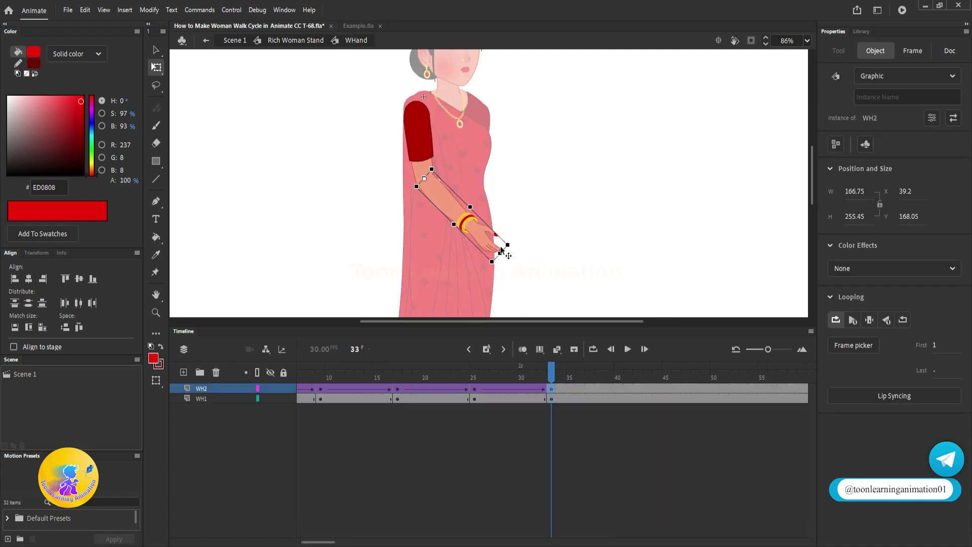
left_click_drag(517, 247, 482, 287)
double_click(603, 247)
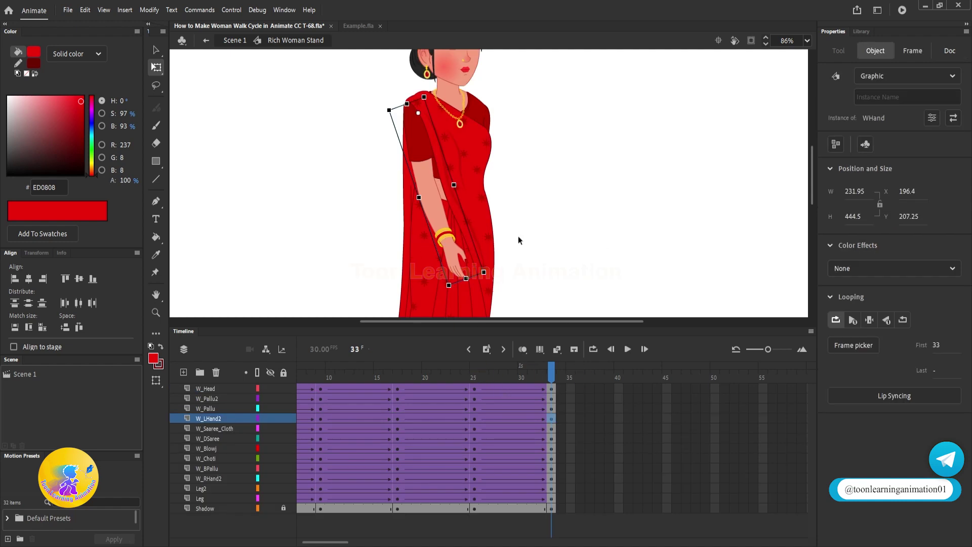
- Copy the WH2 keyframe from frame 33 to frame 1 and recreate the classic tween between frames 1 and 9
double_click(451, 241)
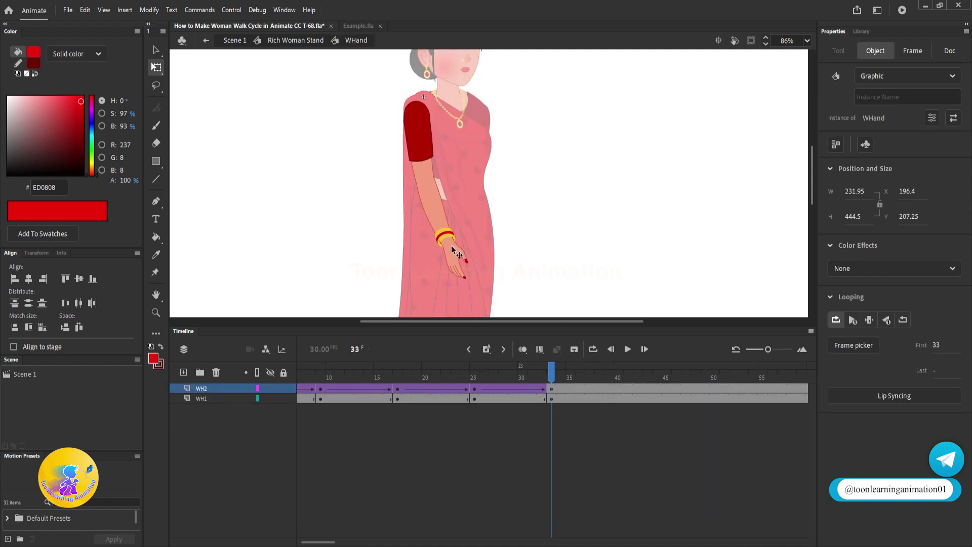
left_click(553, 390)
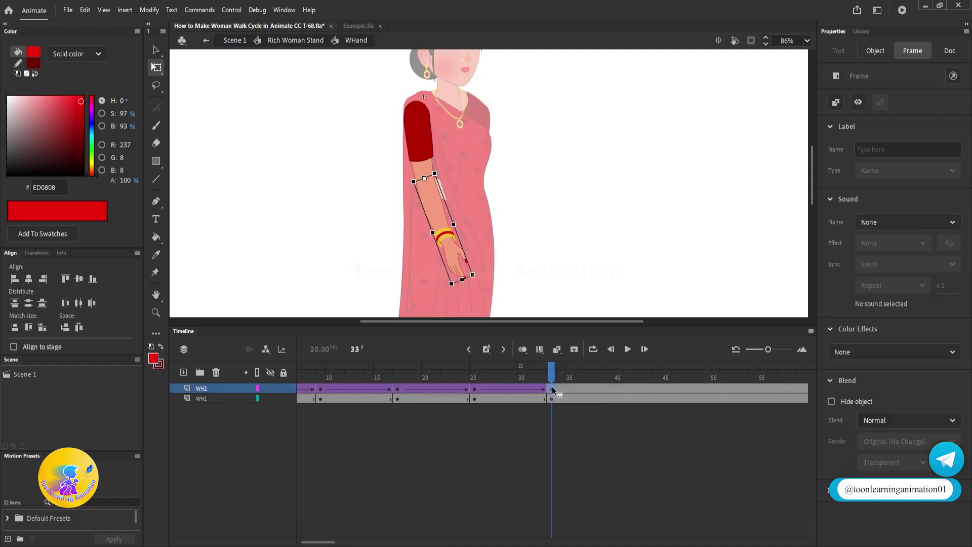
left_click_drag(552, 387, 259, 388)
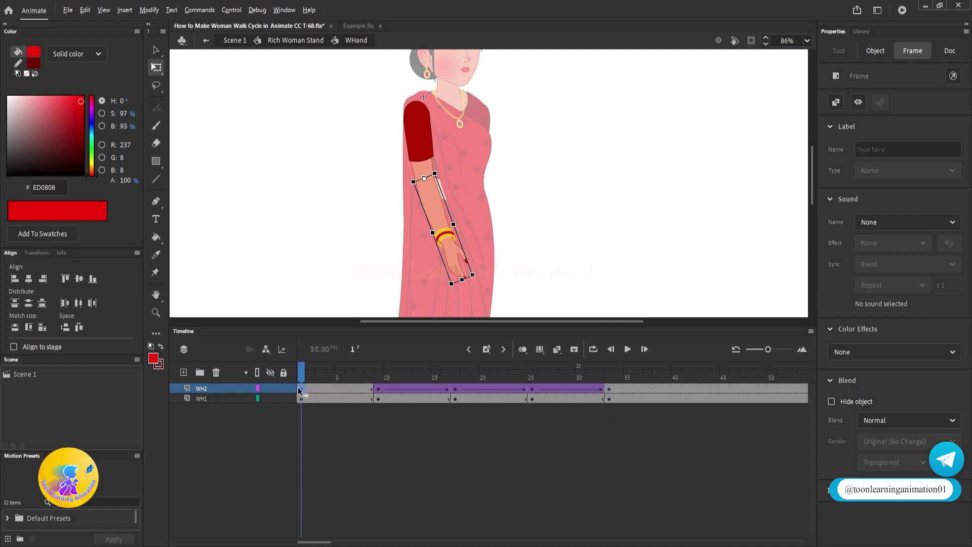
right_click(311, 389)
left_click(334, 83)
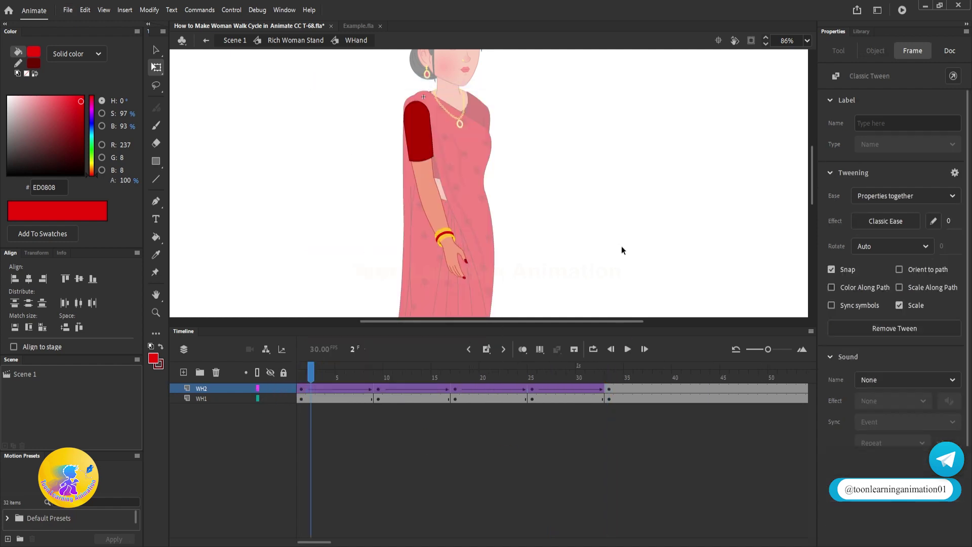
- Return to the Rich Woman Stand symbol and play the walk from frame 1 to check the near arm
double_click(622, 245)
left_click(339, 373)
left_click_drag(339, 373, 624, 404)
left_click(302, 378)
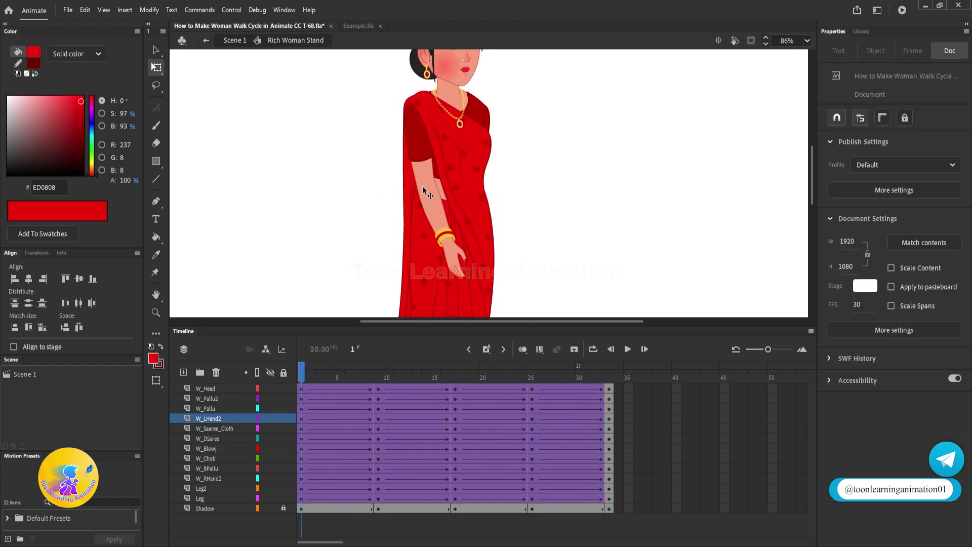
key("Return")
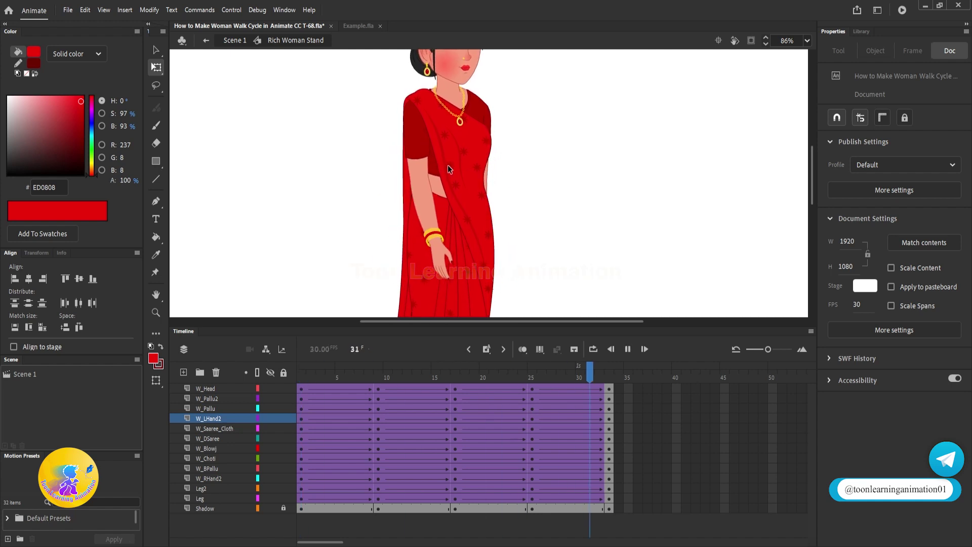
- Inside the far arm's WHand2 symbol, add keyframes on the WHand4 and WHand3 layers at frames 33, 17, 25 and 9
left_click_drag(609, 375, 378, 375)
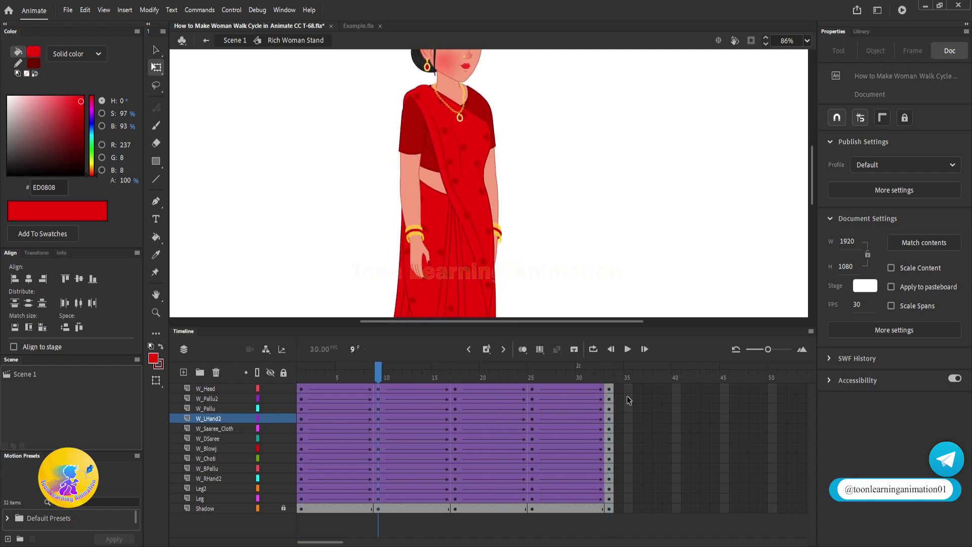
double_click(497, 203)
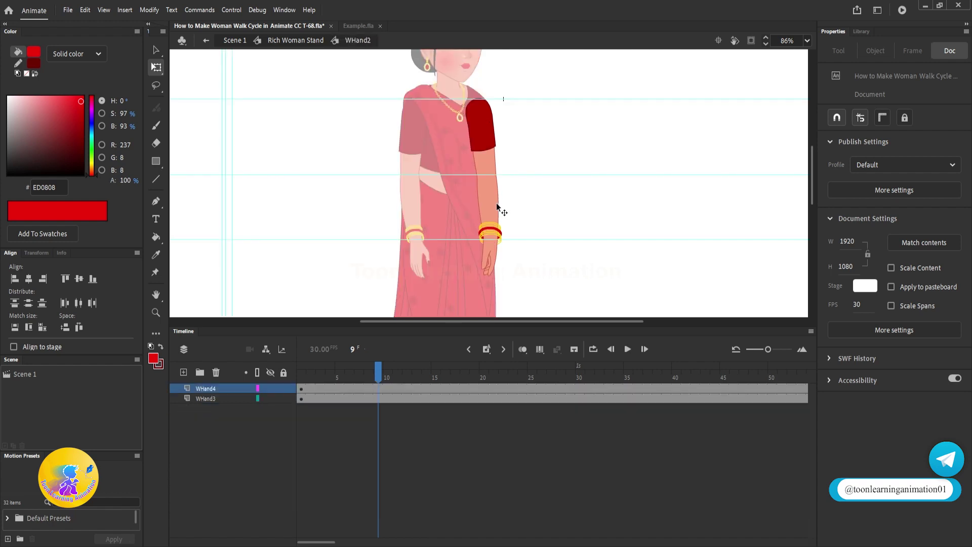
left_click_drag(551, 388, 554, 415)
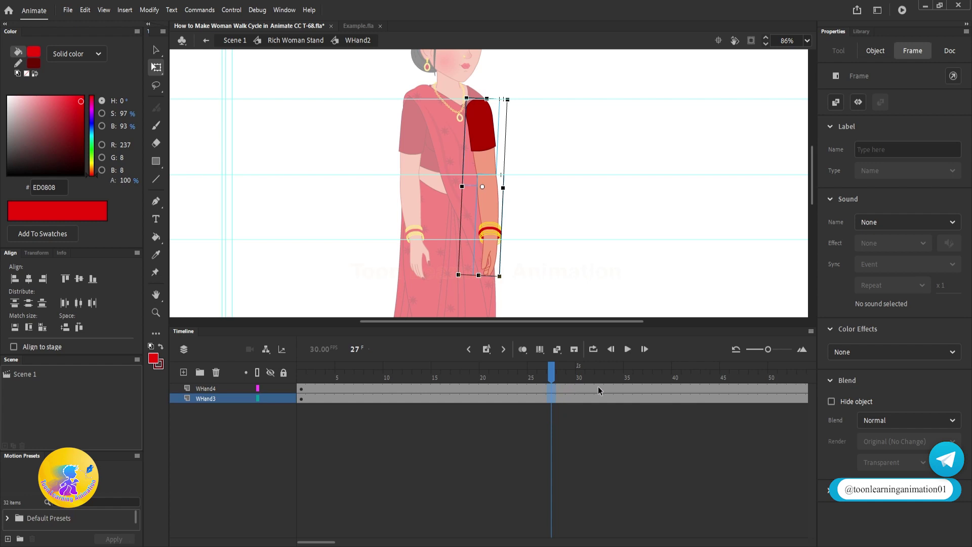
left_click_drag(598, 390, 610, 420)
key("F6")
left_click_drag(572, 446, 498, 407)
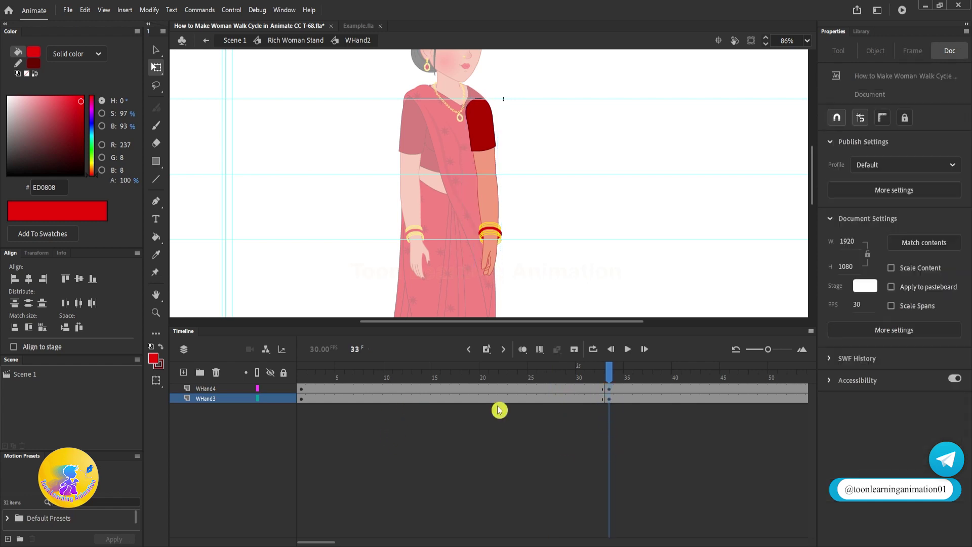
left_click_drag(449, 390, 458, 411)
key("F6")
left_click_drag(529, 387, 528, 409)
key("F6")
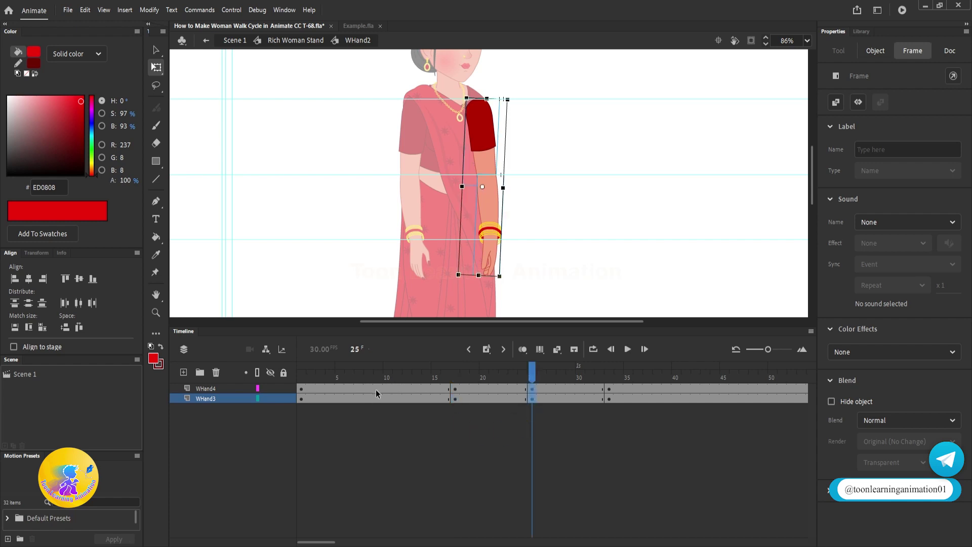
left_click_drag(376, 390, 376, 415)
key("F6")
- Return to the Rich Woman Stand symbol and scrub from frame 1 to frame 17 to examine the arm swing
left_click(555, 226)
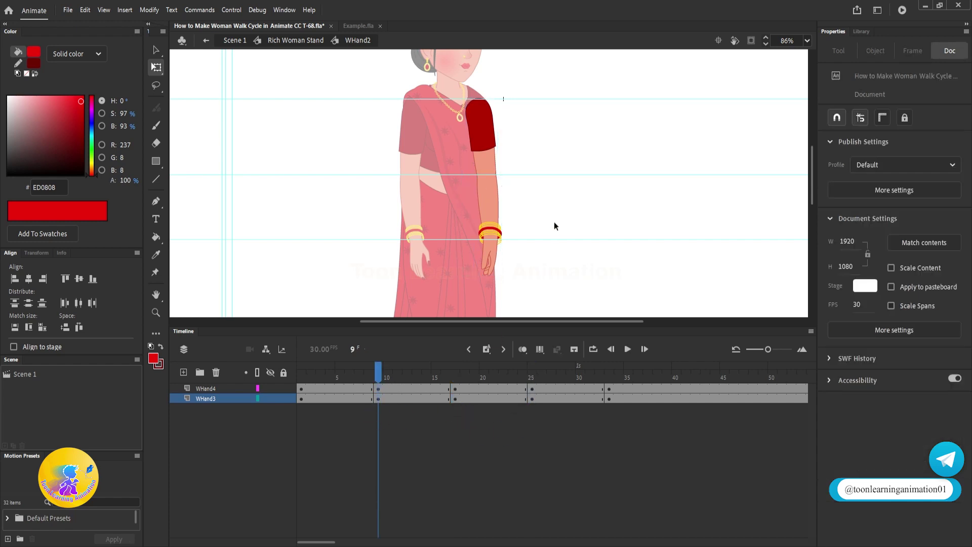
double_click(556, 213)
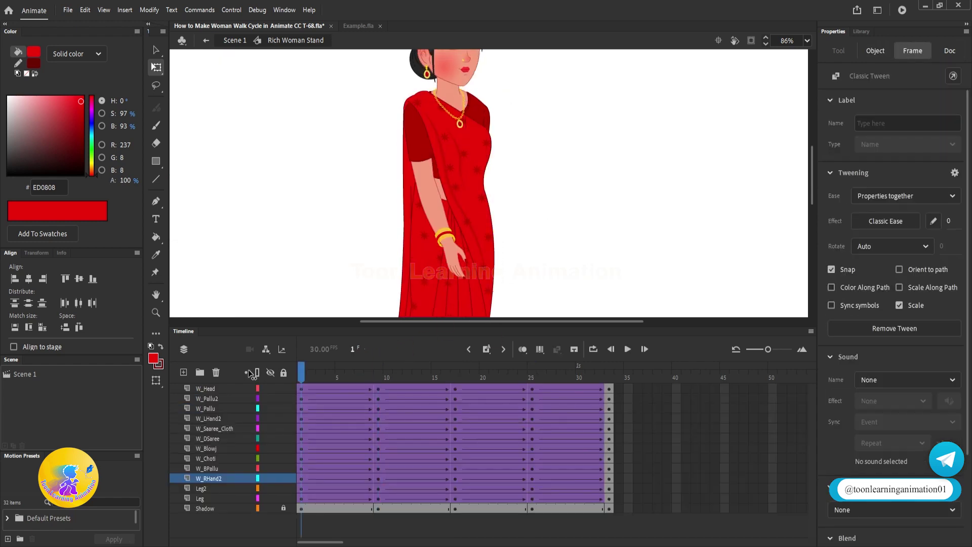
left_click(496, 129)
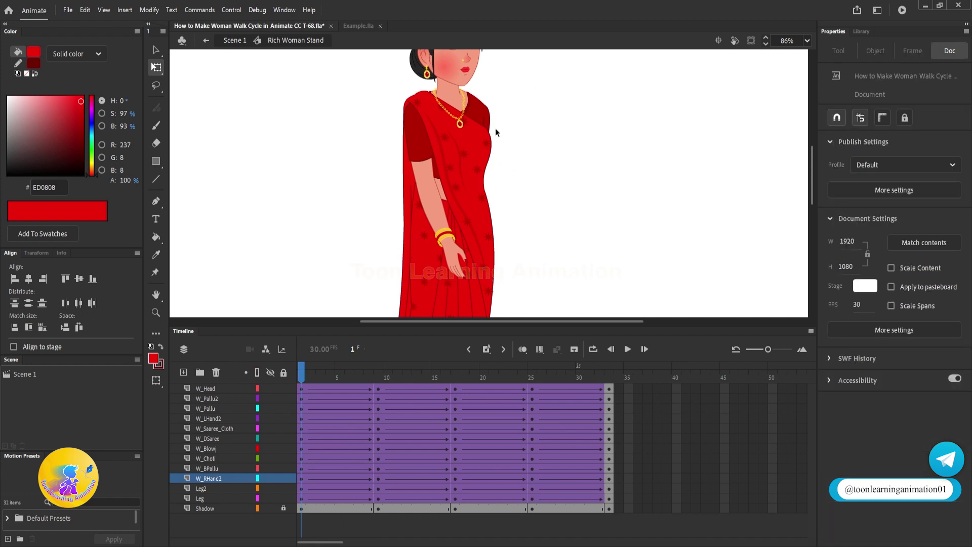
left_click_drag(302, 375, 456, 379)
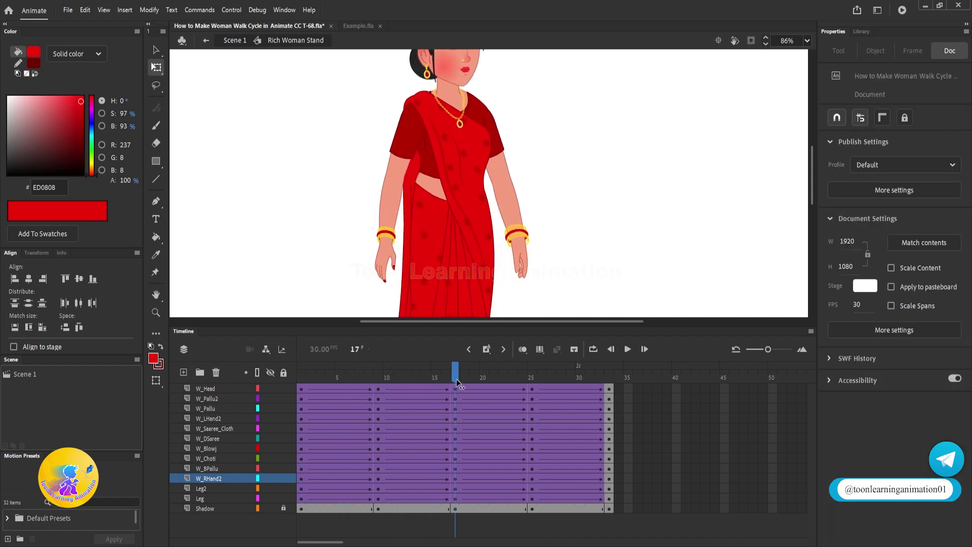
- Inside the WHand2 symbol, rotate the WHand4 forearm outward from the body at frame 17
double_click(526, 261)
left_click(548, 284)
left_click(524, 272)
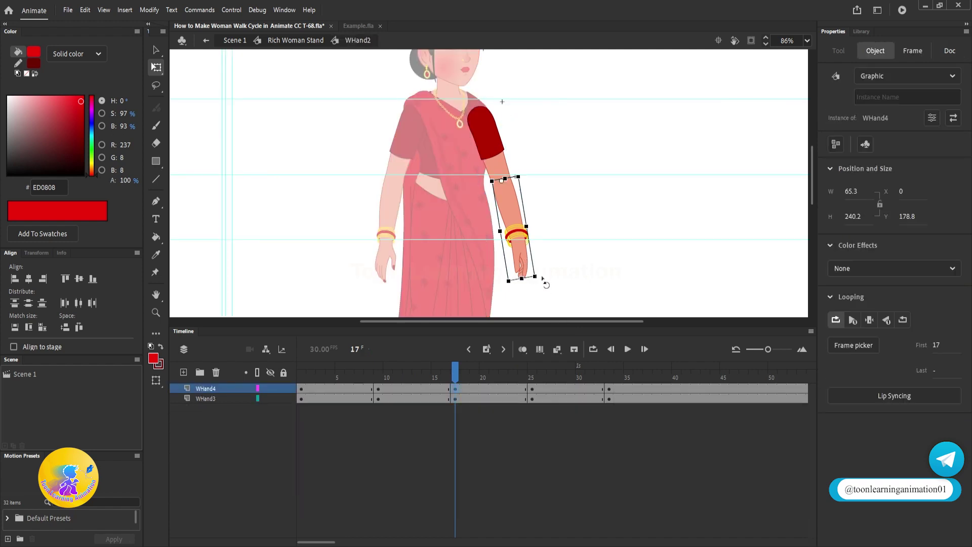
left_click_drag(542, 278, 569, 286)
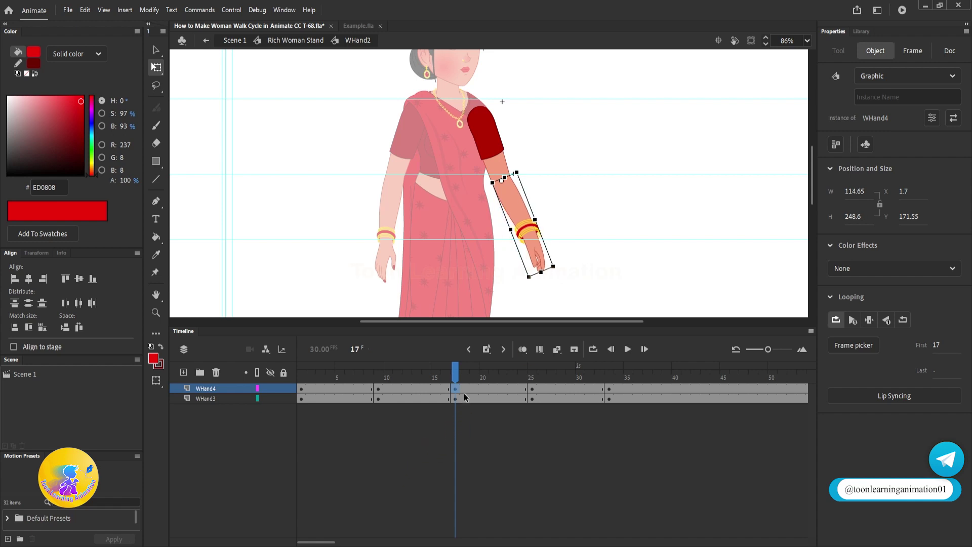
- Create classic tweens between the forearm keyframes of the WHand2 symbol
left_click_drag(473, 390, 301, 369)
right_click(433, 390)
left_click(484, 85)
- Return to the Rich Woman Stand symbol and play the walk from frame 1 to check the far arm's swing
double_click(558, 127)
key("Return")
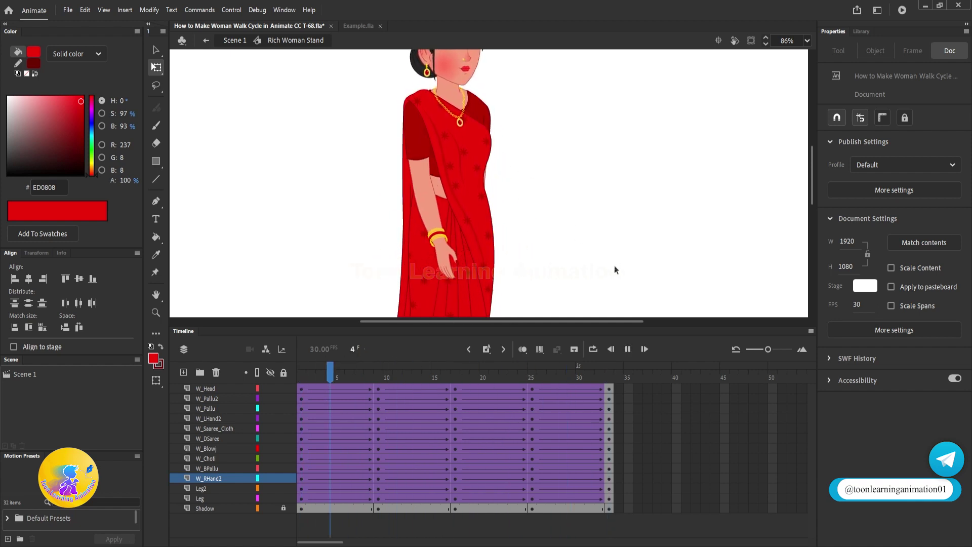
scroll(567, 233, "down", 4)
left_click_drag(610, 239, 606, 204)
scroll(512, 119, "up", 5)
left_click_drag(358, 374, 142, 374)
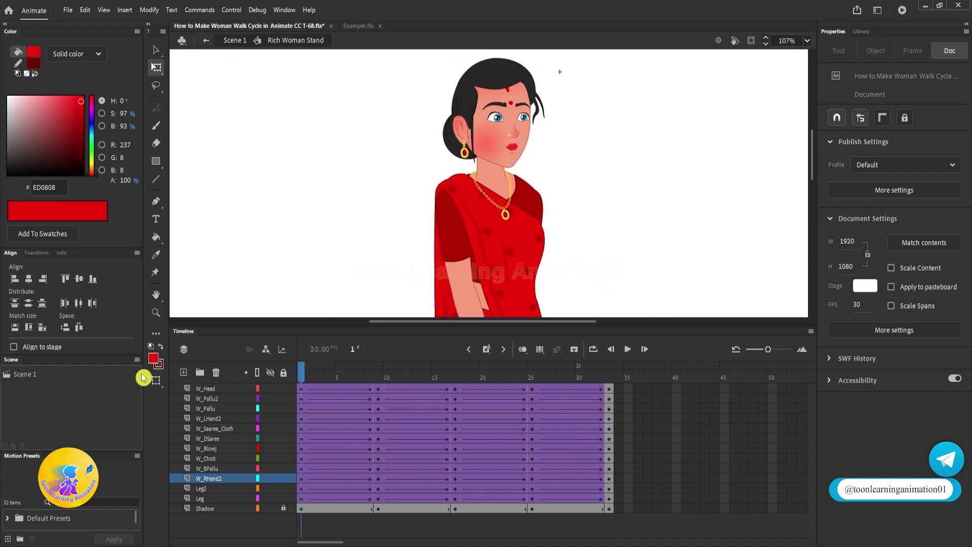
key("Return")
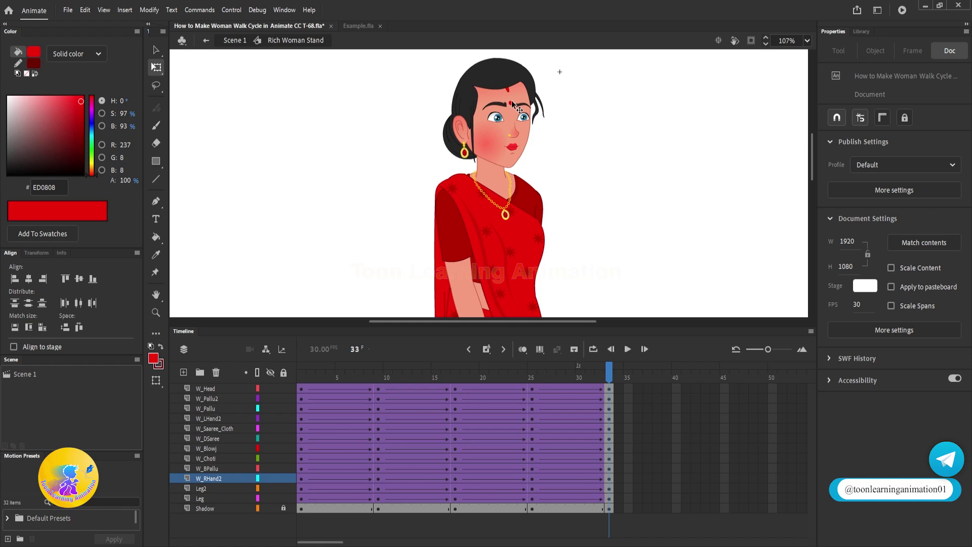
- Return to Scene 1, play the looping walk on the main timeline, and go back to frame 1
double_click(647, 156)
left_click(554, 372)
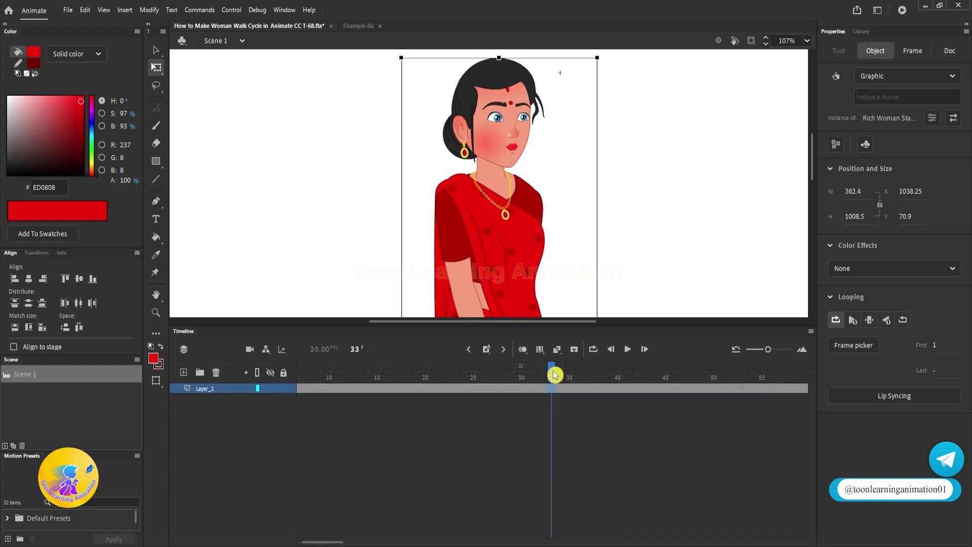
key("Return")
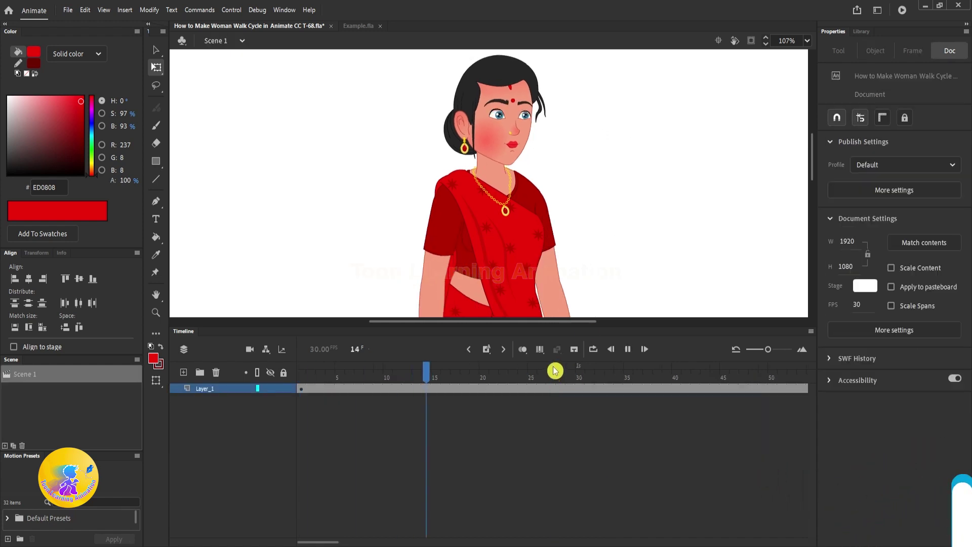
key("Return")
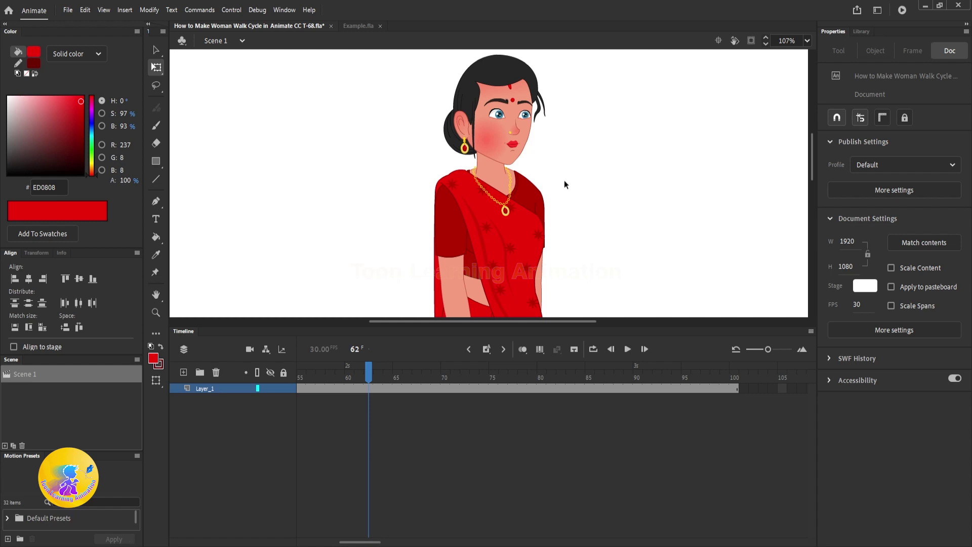
key("shift+comma")
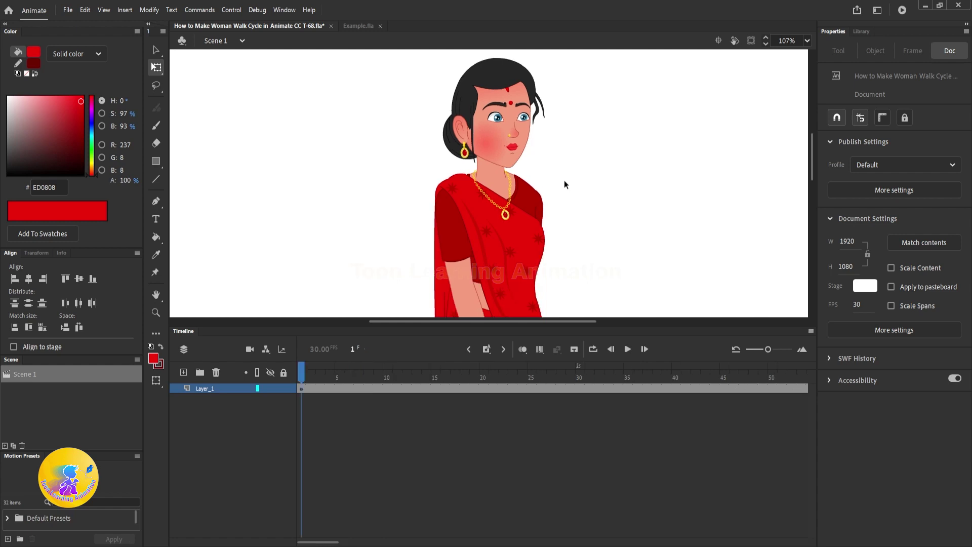
- Inside the Rich Woman Stand symbol, duplicate the walk-cycle frames of all layers so the cycle repeats from frame 33
double_click(499, 120)
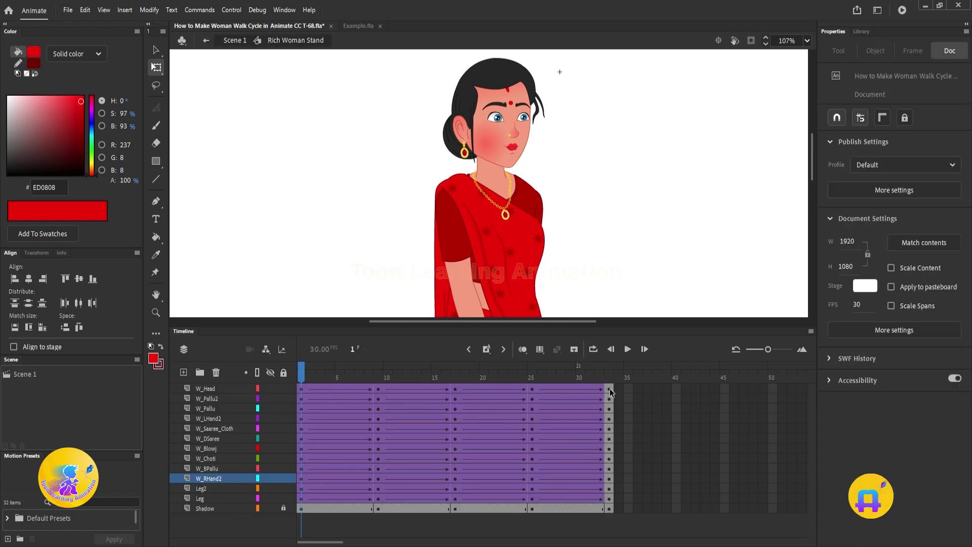
left_click_drag(610, 392, 301, 498)
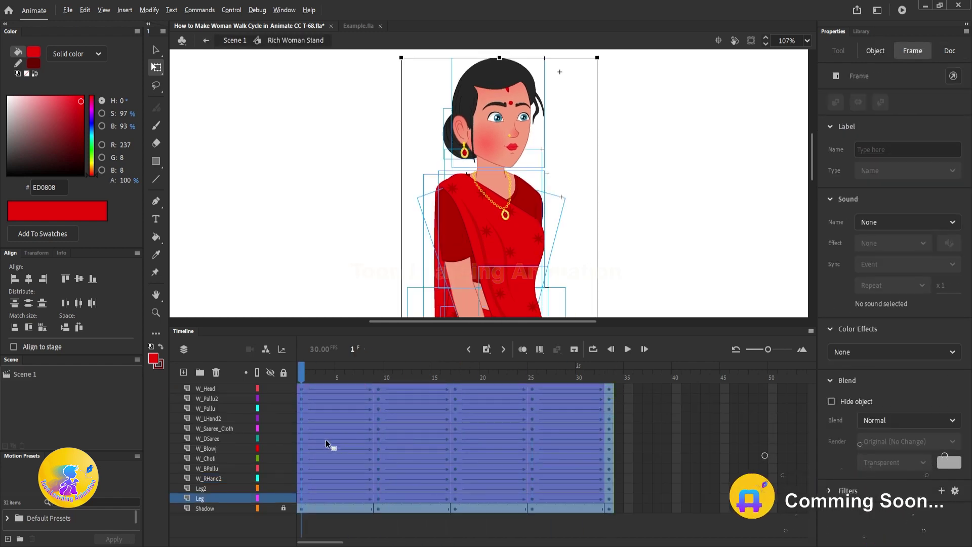
left_click_drag(326, 439, 302, 378)
key("ctrl+a")
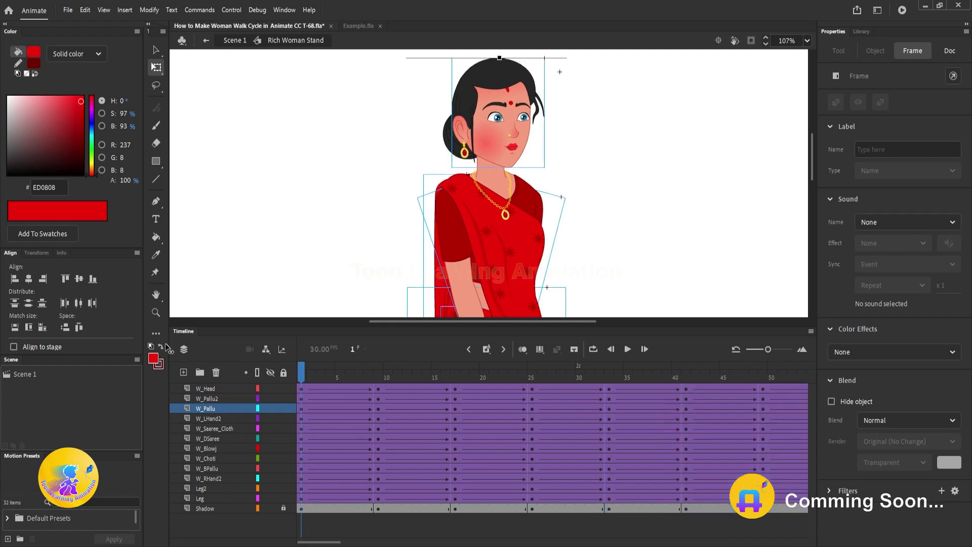
- Select all frames of the W_Head layer and synchronize their symbols
left_click(528, 150)
left_click(695, 180)
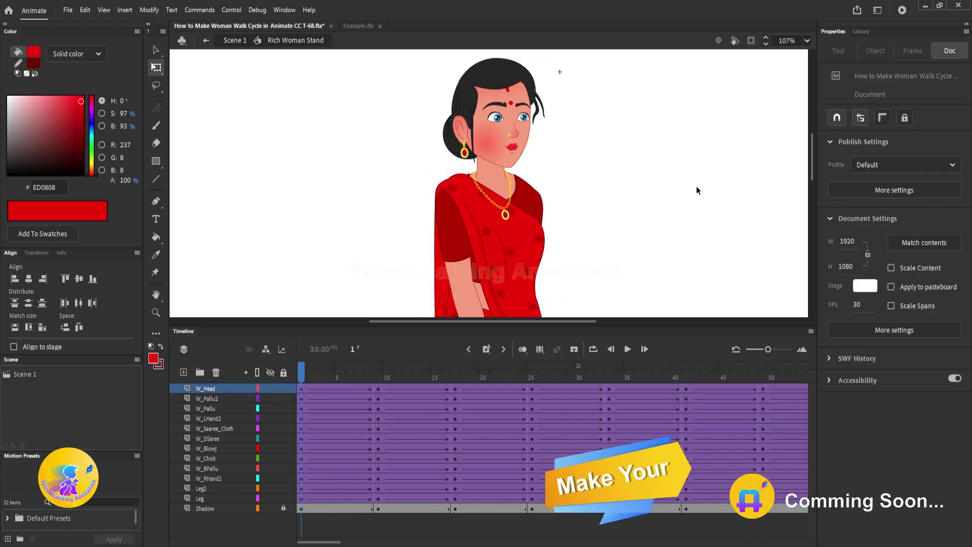
left_click(517, 127)
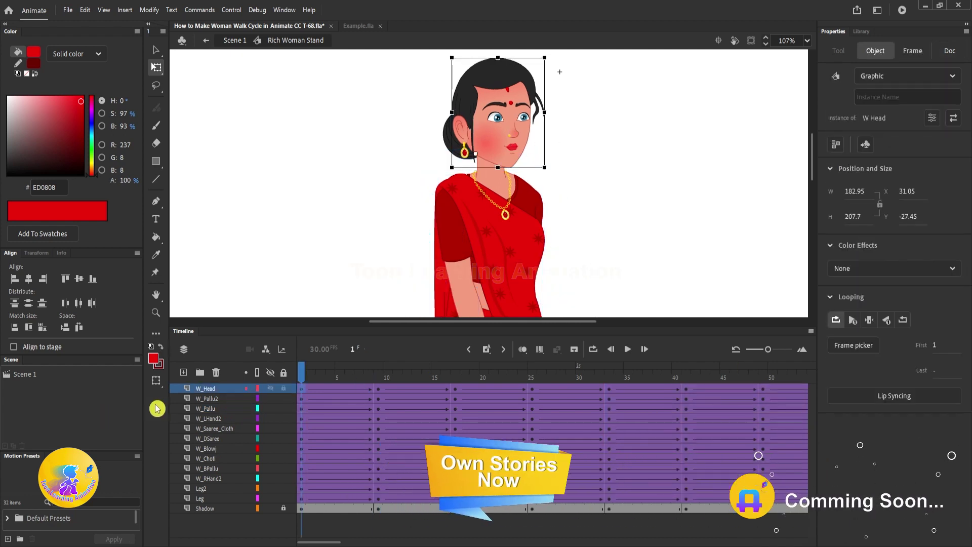
left_click(206, 393)
left_click(242, 394)
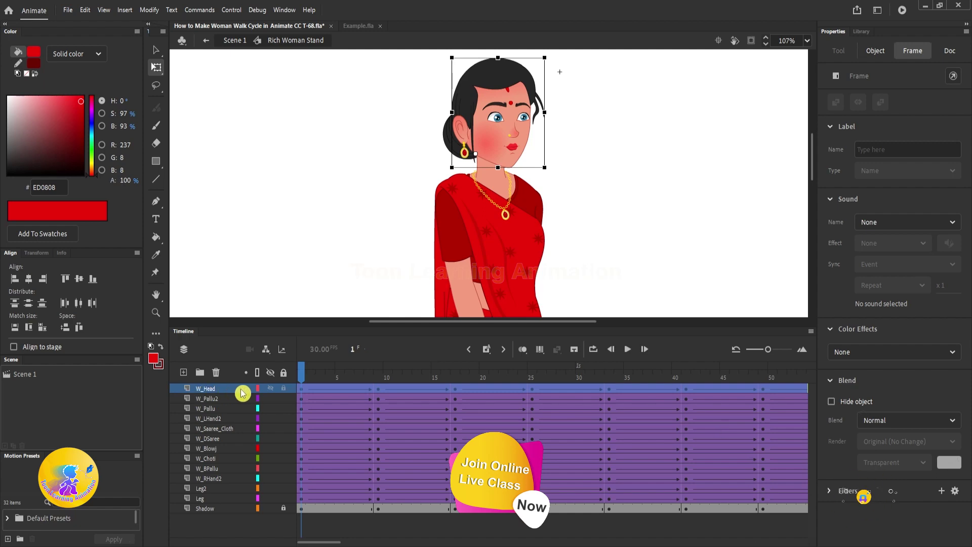
right_click(410, 392)
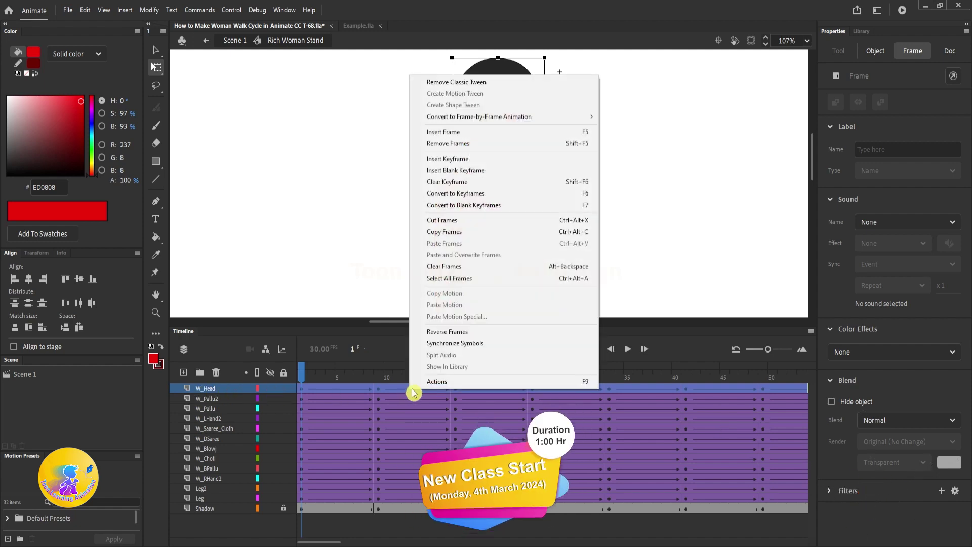
left_click(449, 349)
- Return to Scene 1 and play the walk with the whole figure in view to review the cycle
double_click(605, 271)
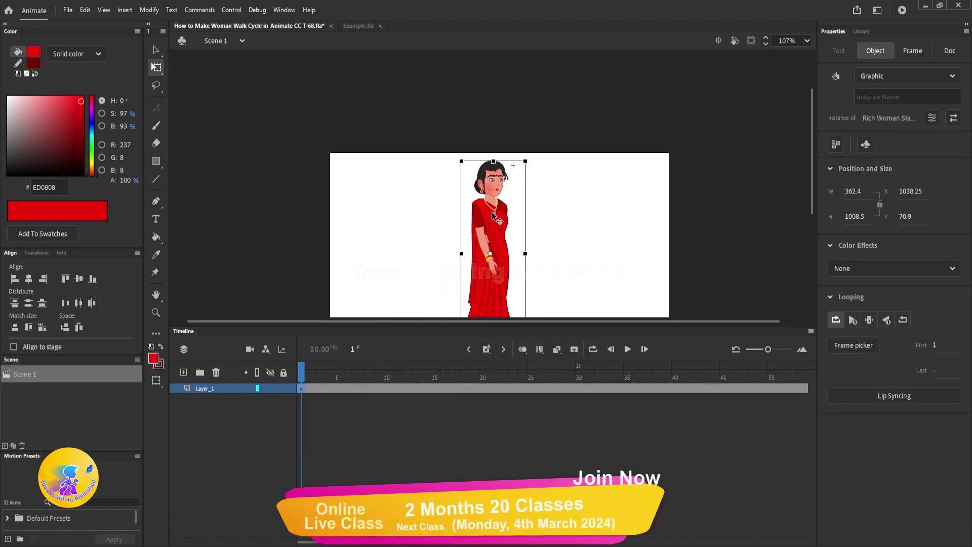
left_click(551, 234)
key("ctrl+2")
key("Return")
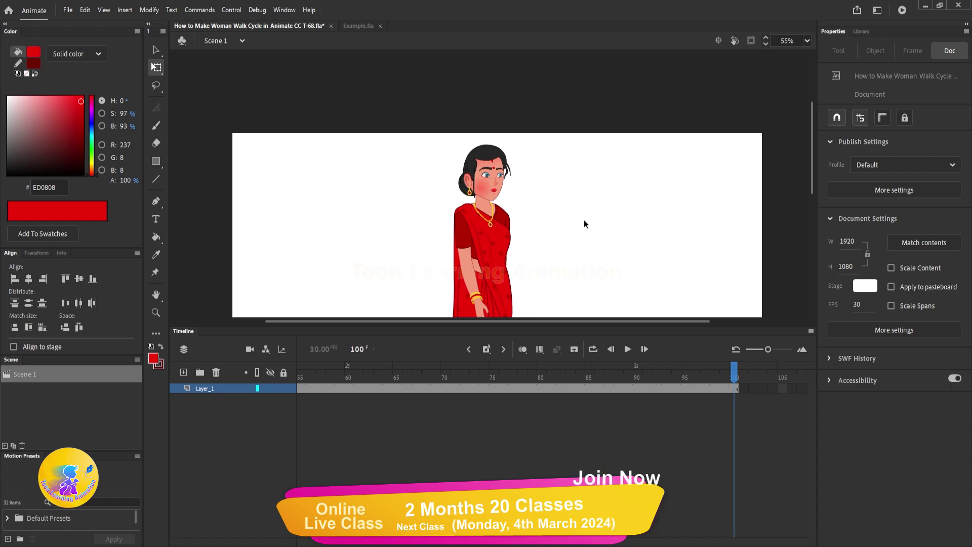
scroll(583, 171, "down", 2)
left_click_drag(605, 241, 613, 162)
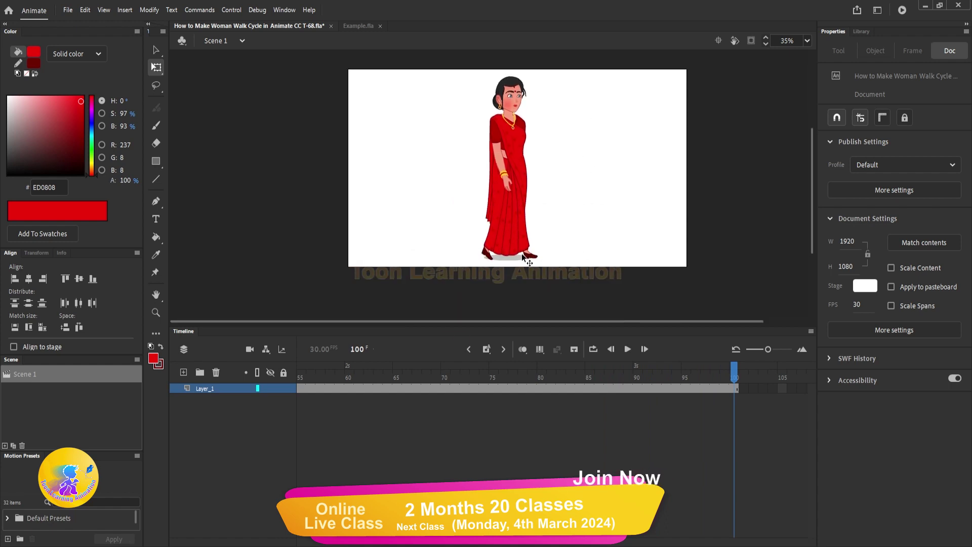
key("Return")
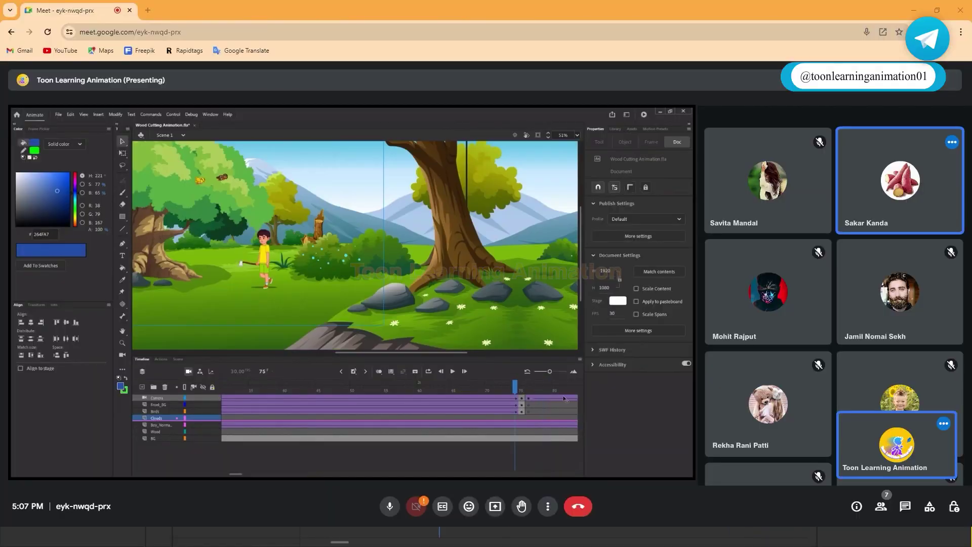
left_click(320, 402)
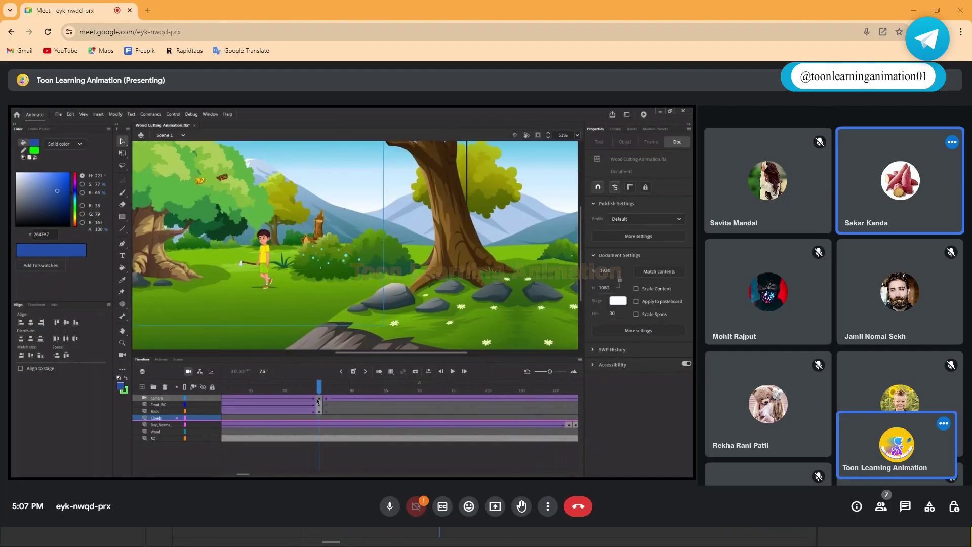